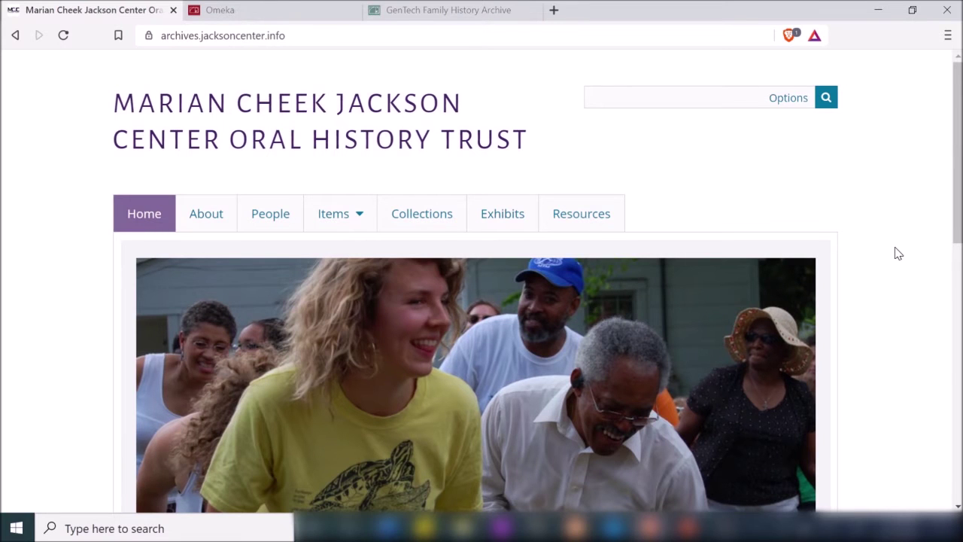
Scroll down the Oral History Trust home page at archives.jacksoncenter.info
scroll(898, 254, "down", 3)
scroll(898, 254, "down", 8)
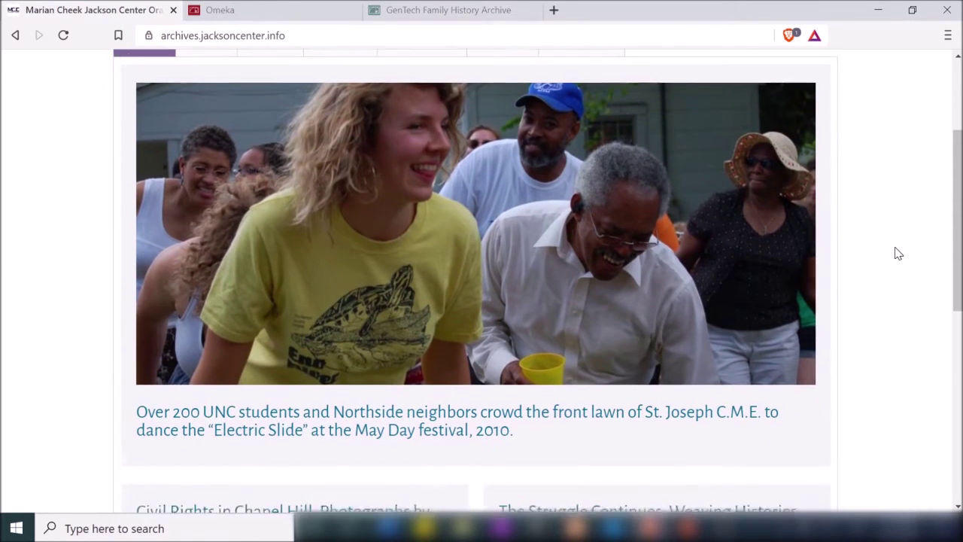
scroll(898, 253, "down", 4)
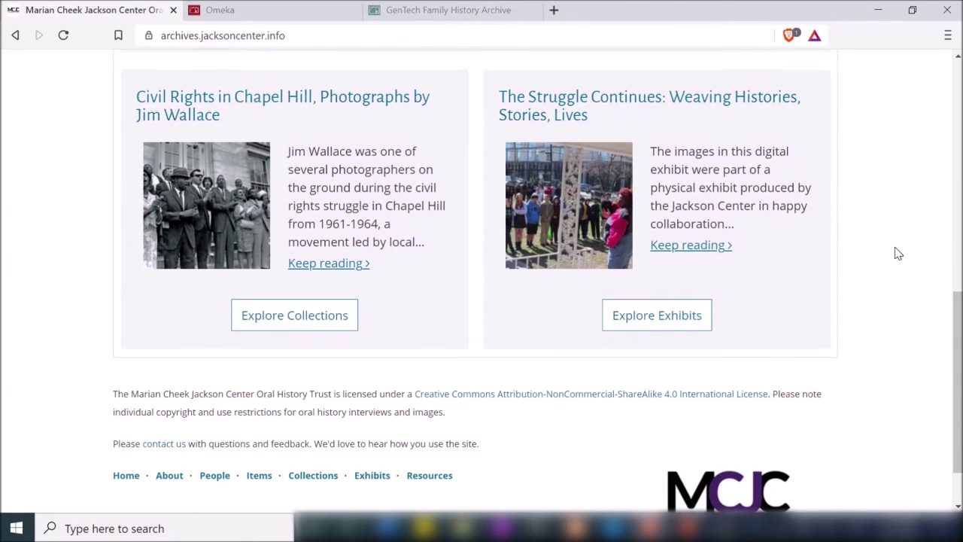
scroll(898, 254, "up", 5)
scroll(898, 253, "up", 5)
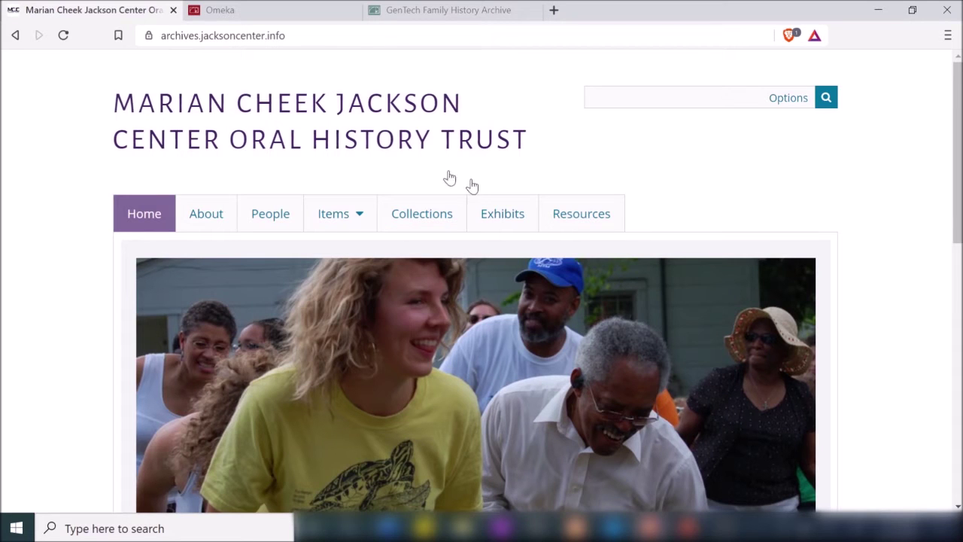
mouse_move(378, 218)
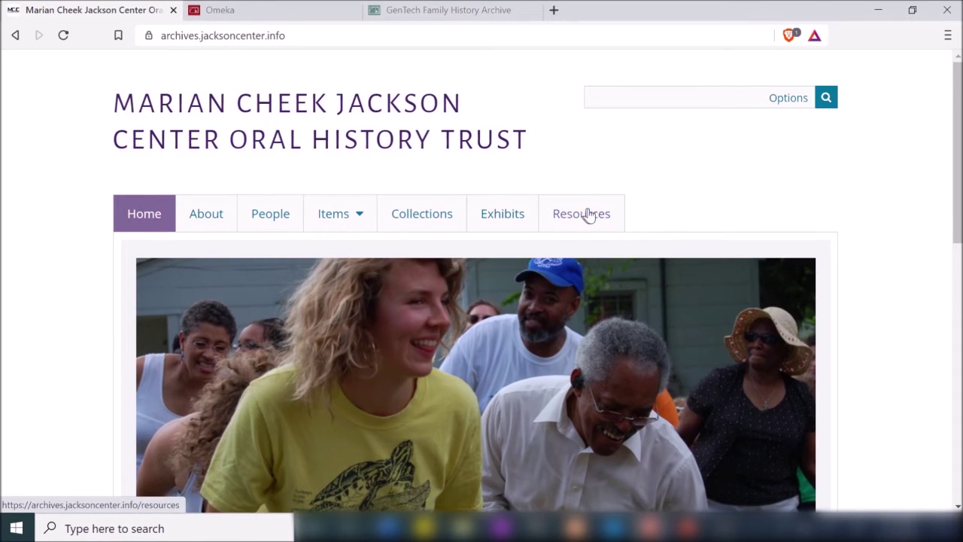
Open the About page and read through the Trust's background and interview rights and permissions
left_click(204, 228)
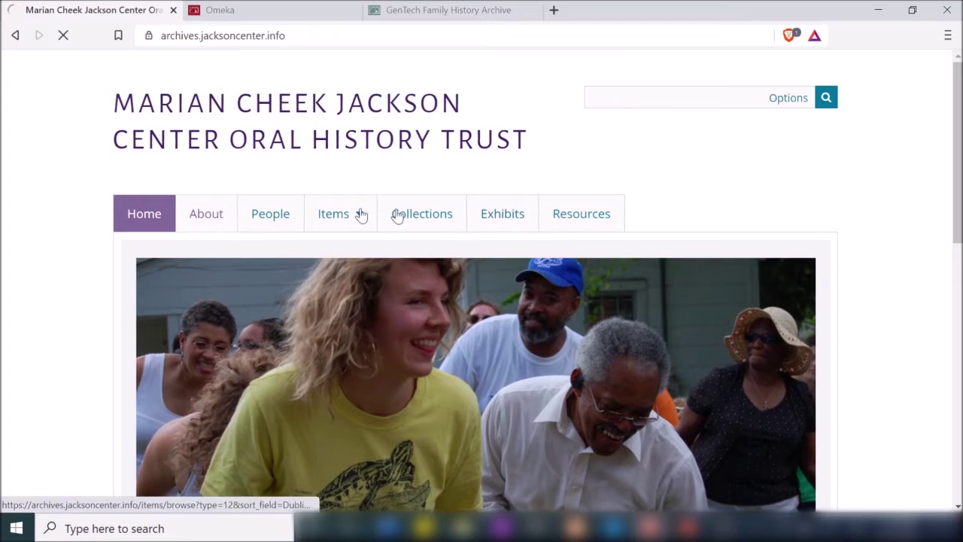
scroll(771, 159, "down", 4)
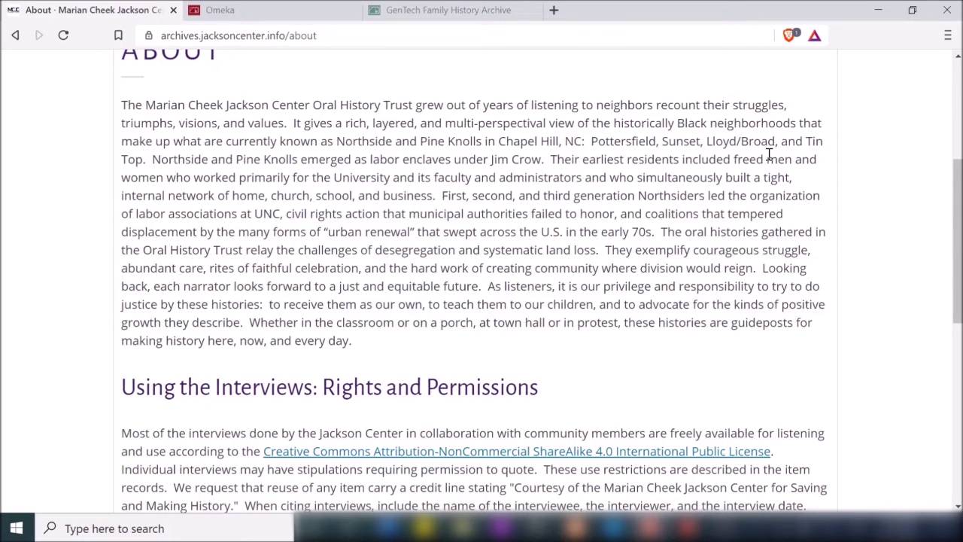
scroll(769, 154, "down", 2)
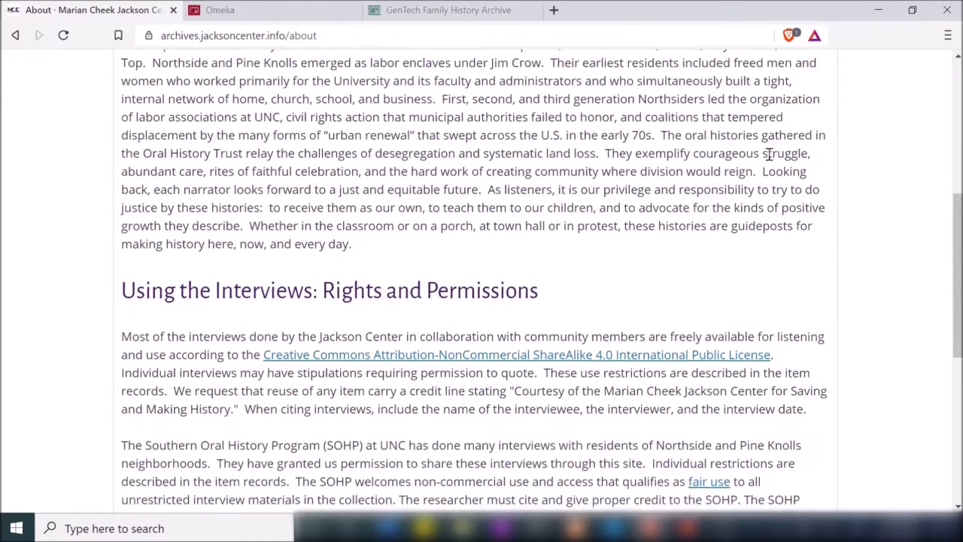
scroll(769, 154, "up", 1)
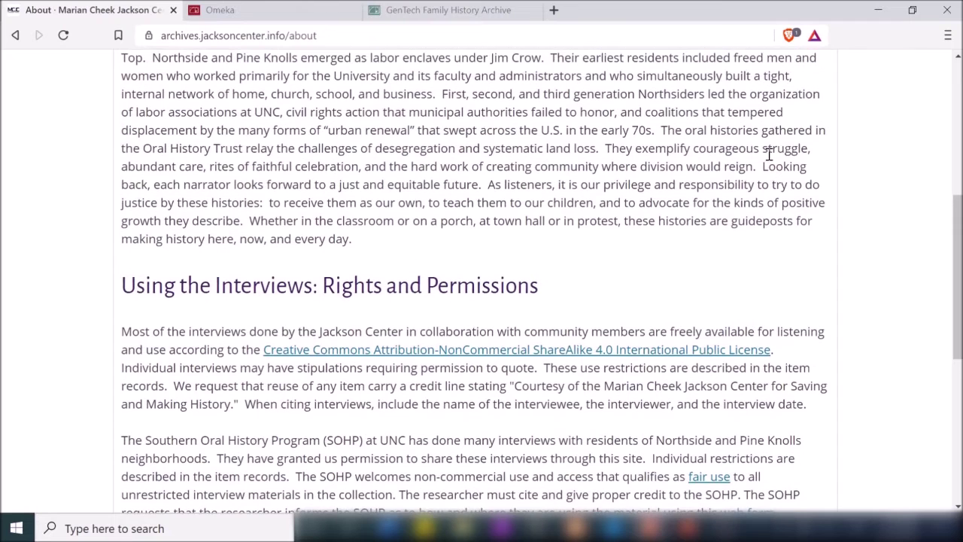
scroll(770, 154, "up", 5)
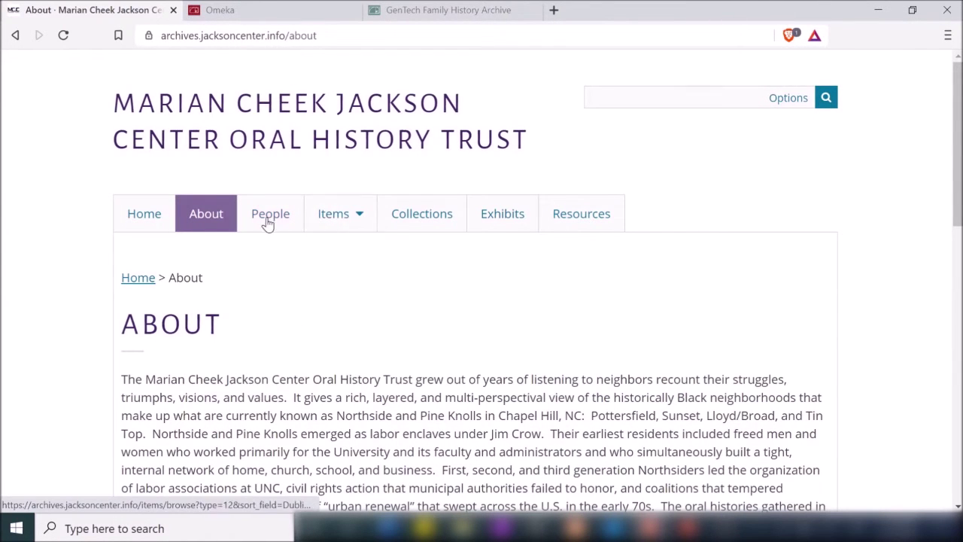
mouse_move(359, 224)
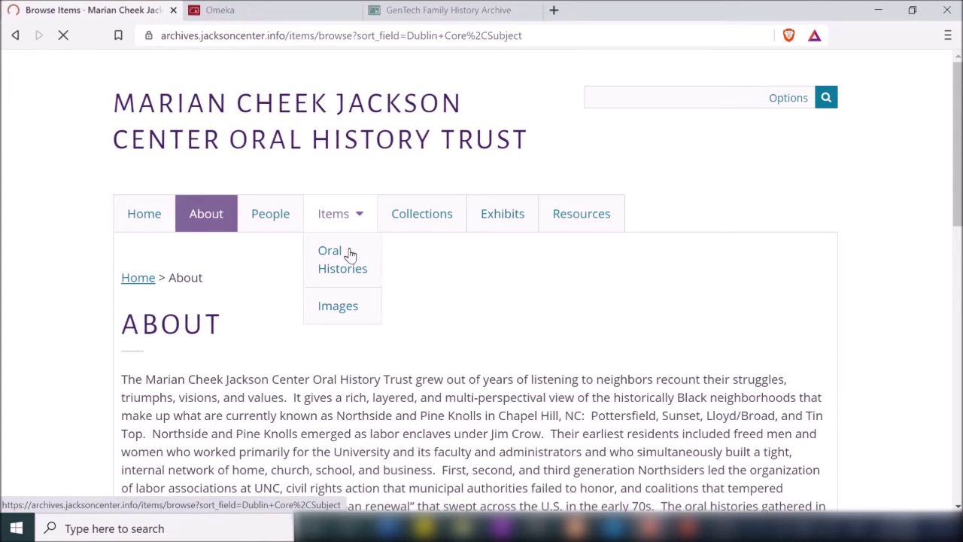
Scroll the home page, then browse the site's 968 items
scroll(672, 374, "down", 1)
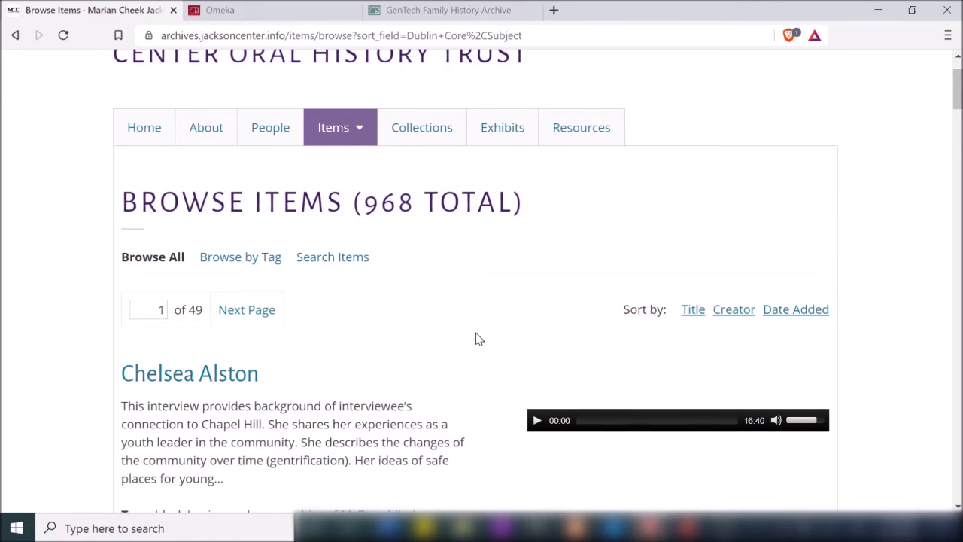
scroll(420, 301, "down", 1)
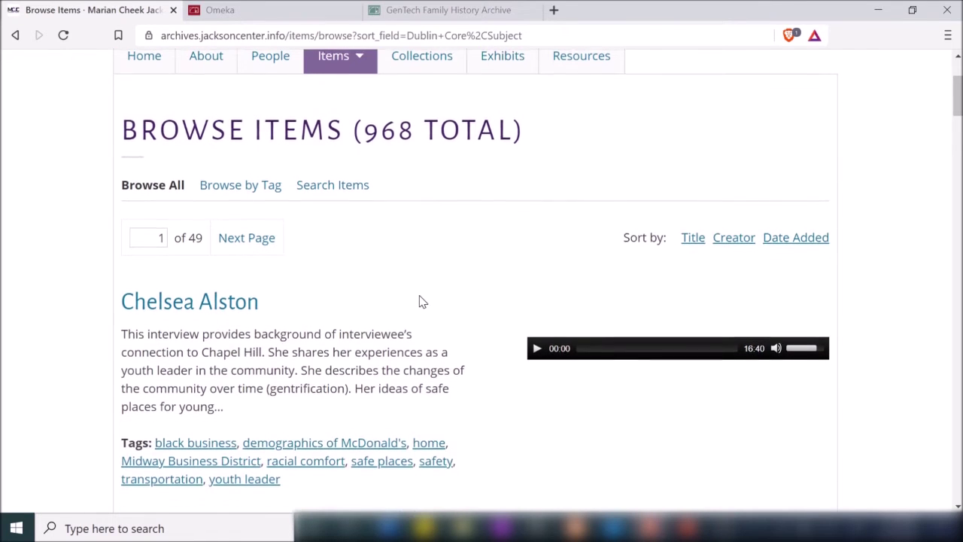
scroll(444, 218, "down", 1)
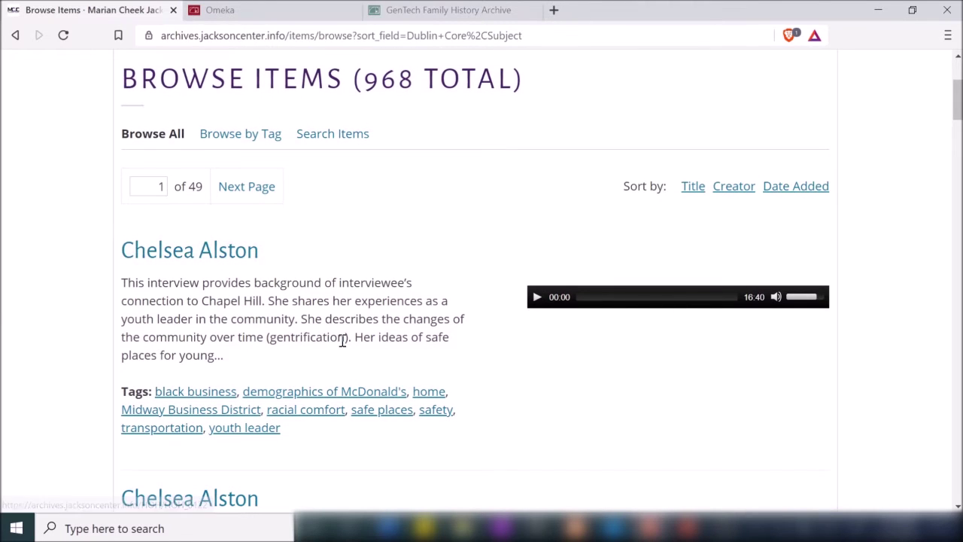
scroll(344, 340, "down", 1)
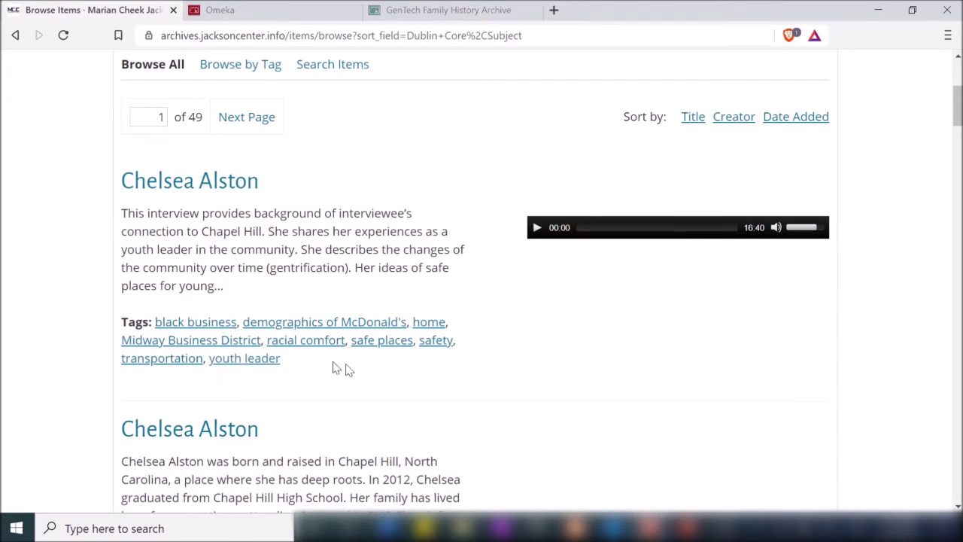
scroll(384, 379, "down", 1)
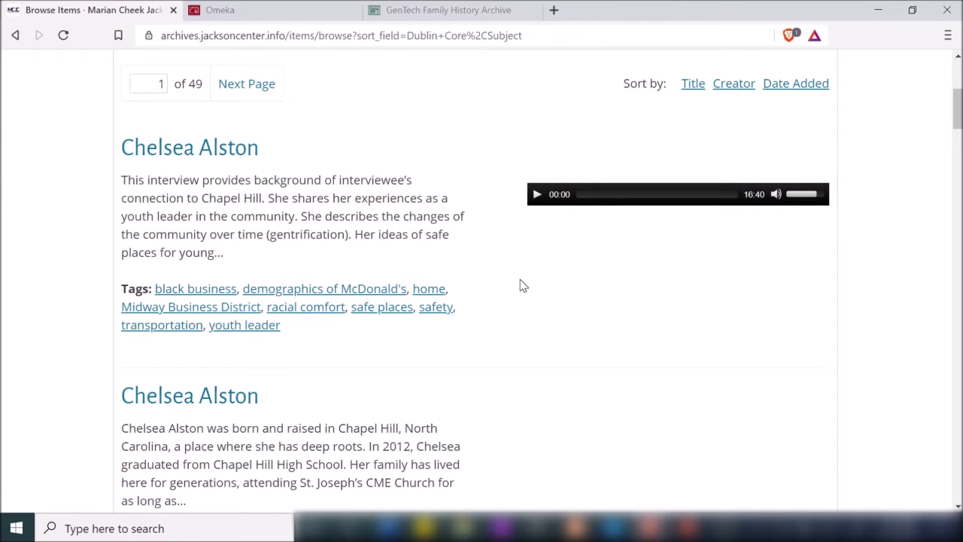
scroll(519, 285, "up", 4)
left_click(617, 101)
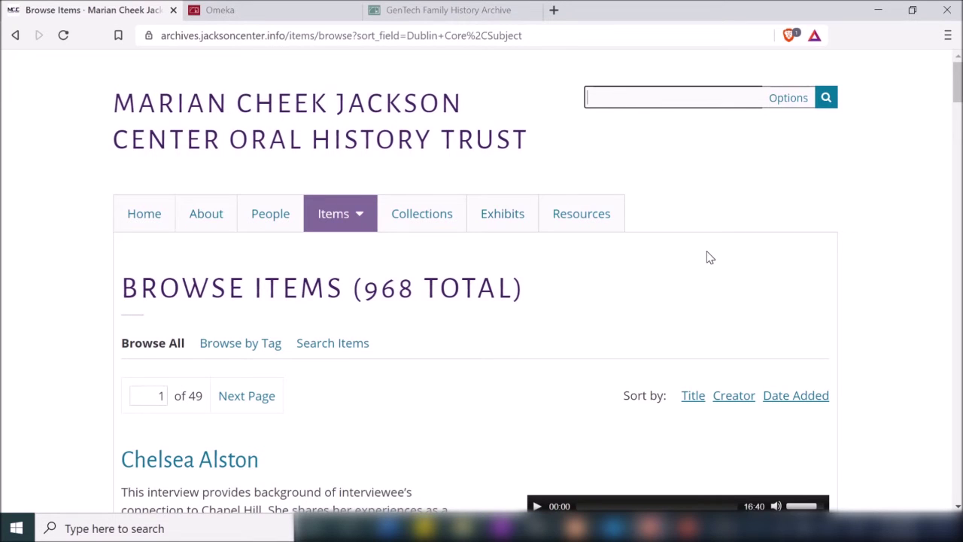
Scroll the item list and open 'Freda Andrews - On education, teaching, and the Freedom Movement'
scroll(707, 258, "down", 7)
scroll(469, 255, "down", 10)
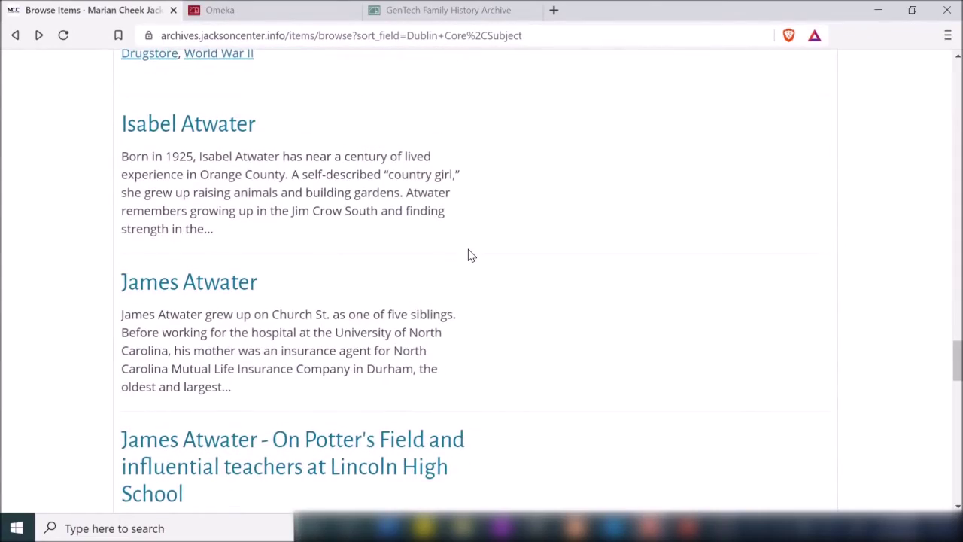
scroll(469, 254, "up", 8)
scroll(469, 256, "up", 6)
scroll(469, 256, "down", 4)
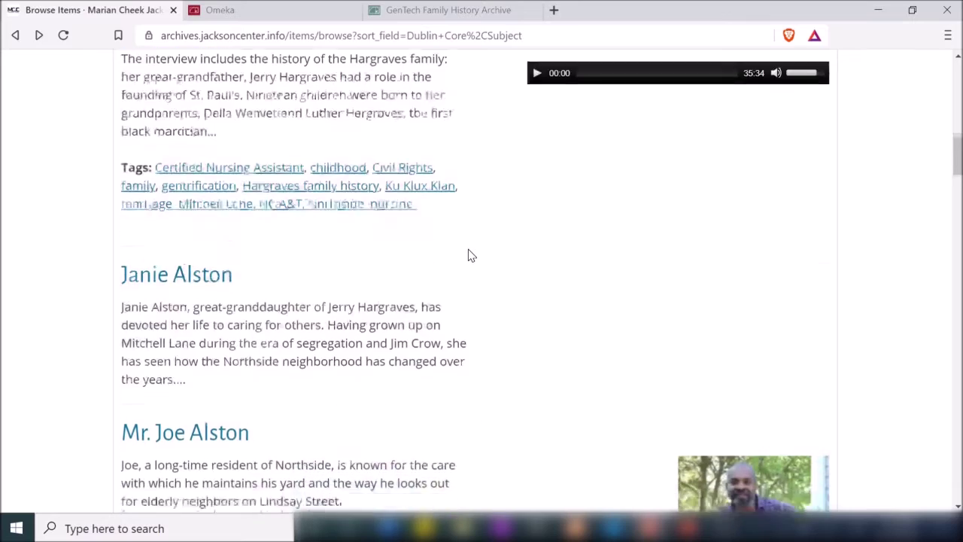
scroll(469, 256, "down", 4)
scroll(419, 304, "down", 3)
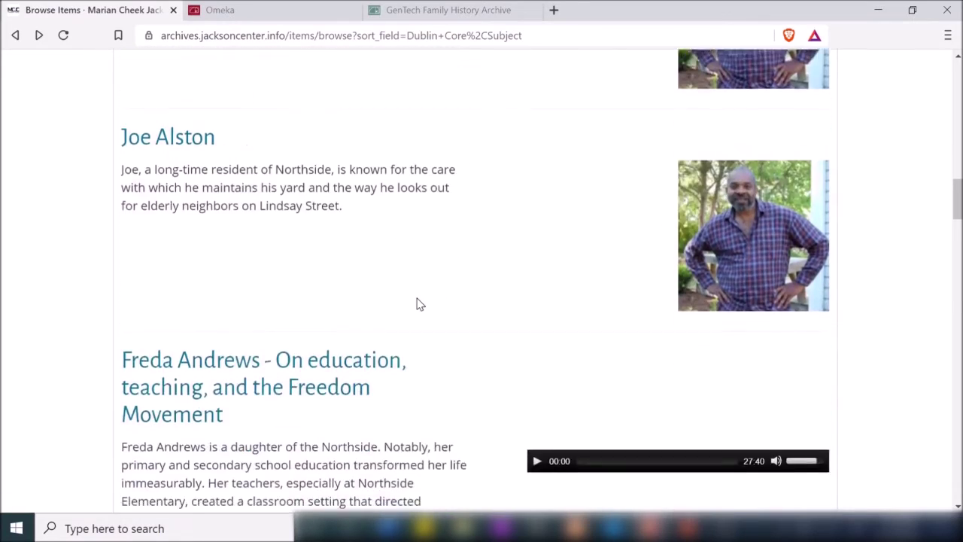
scroll(419, 303, "down", 5)
scroll(420, 303, "up", 3)
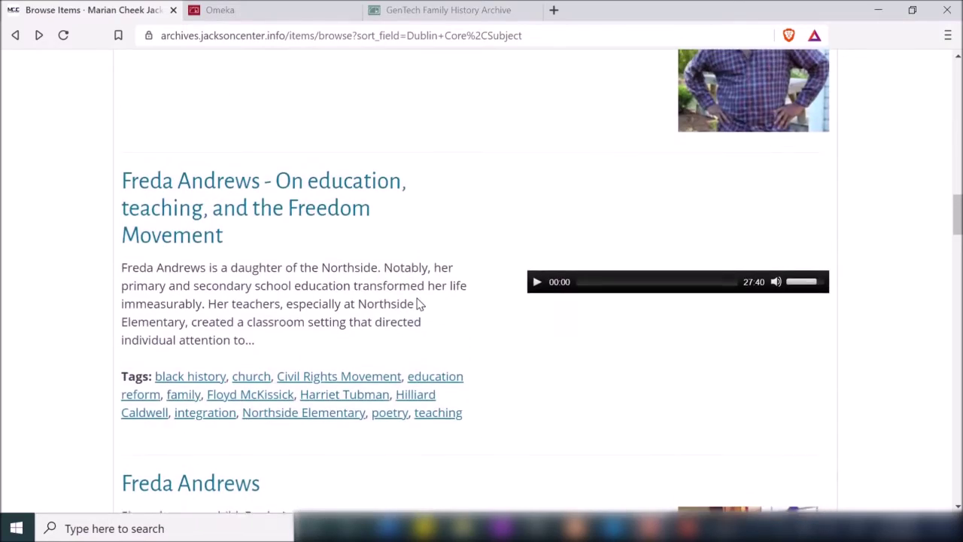
left_click(197, 218)
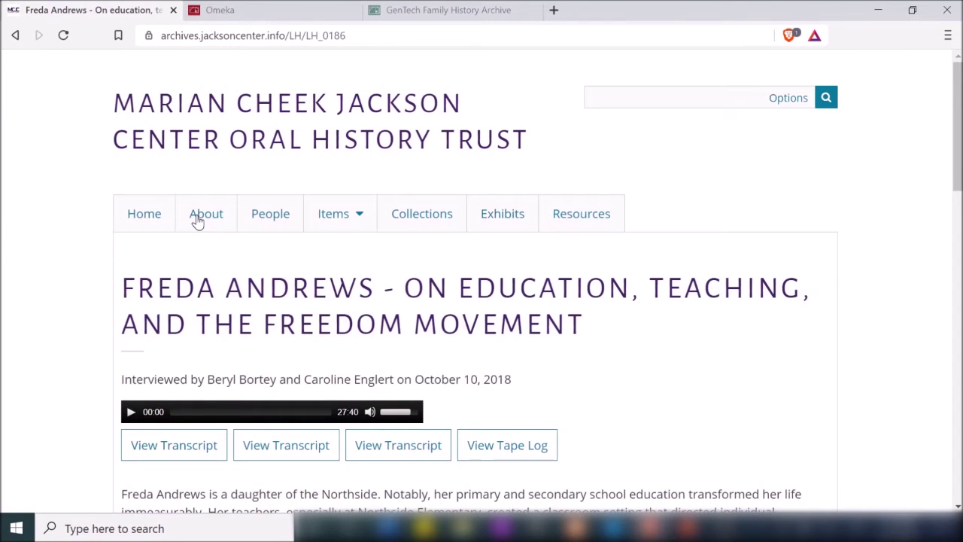
Scroll the Freda Andrews item page and expand its full Dublin Core details
scroll(621, 324, "down", 1)
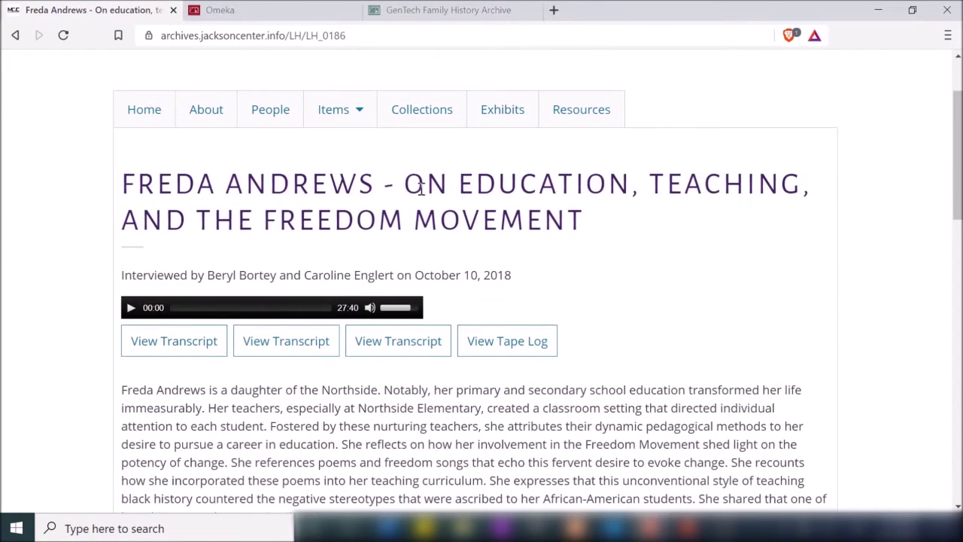
scroll(600, 271, "down", 3)
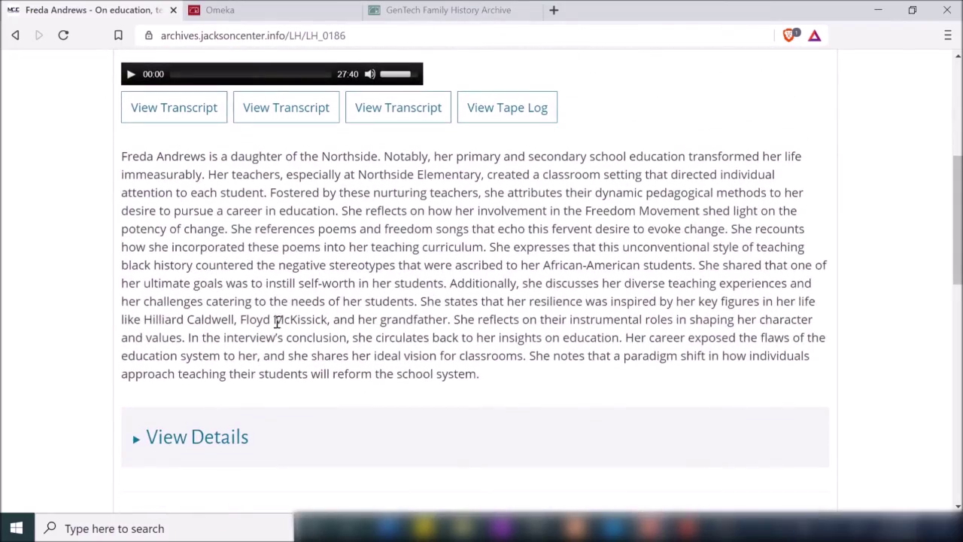
scroll(507, 312, "down", 1)
scroll(507, 310, "up", 3)
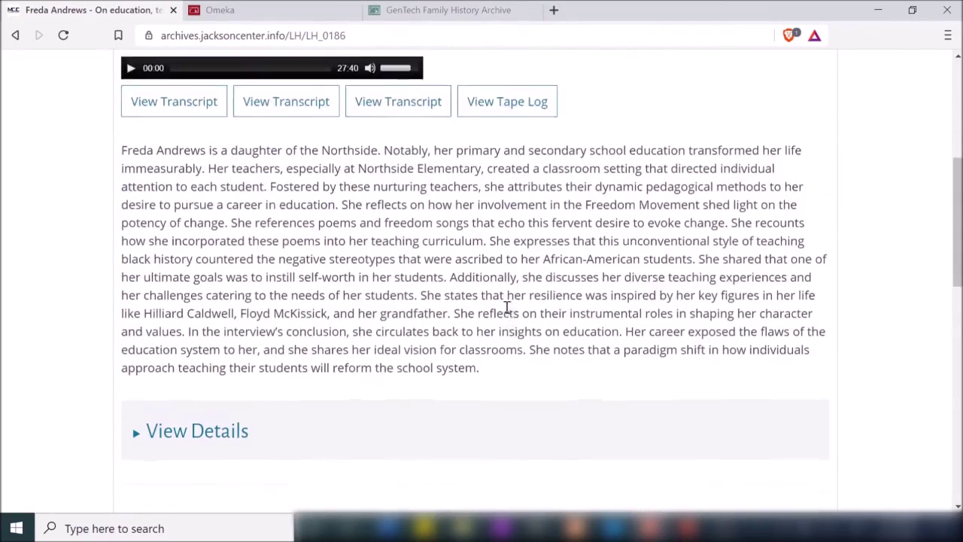
scroll(506, 307, "down", 4)
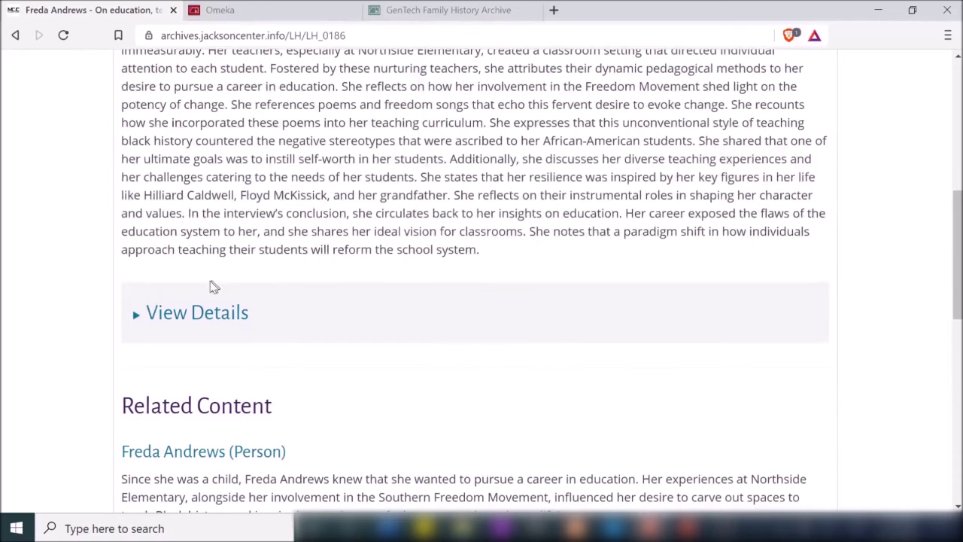
left_click(213, 328)
Review the detailed Dublin Core metadata, then collapse it again
scroll(384, 349, "down", 3)
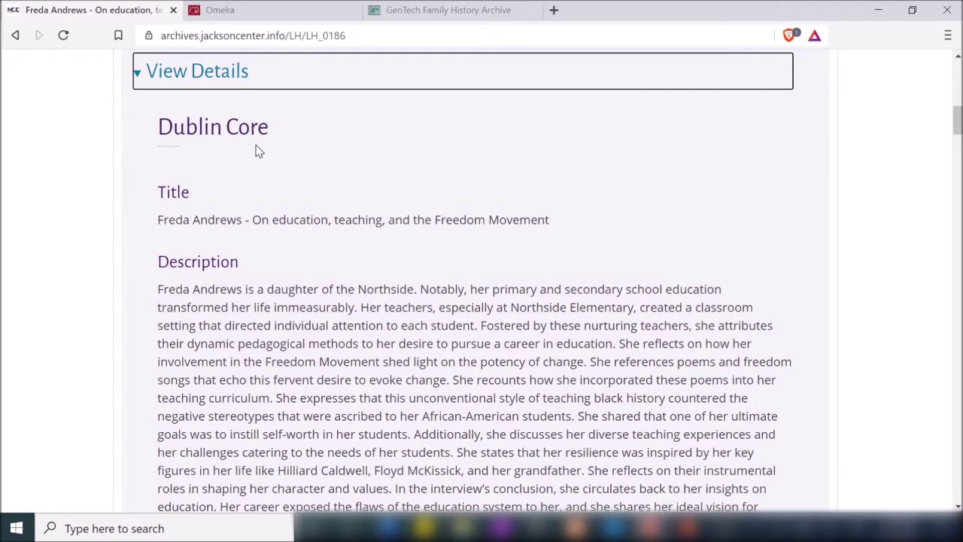
scroll(358, 203, "down", 2)
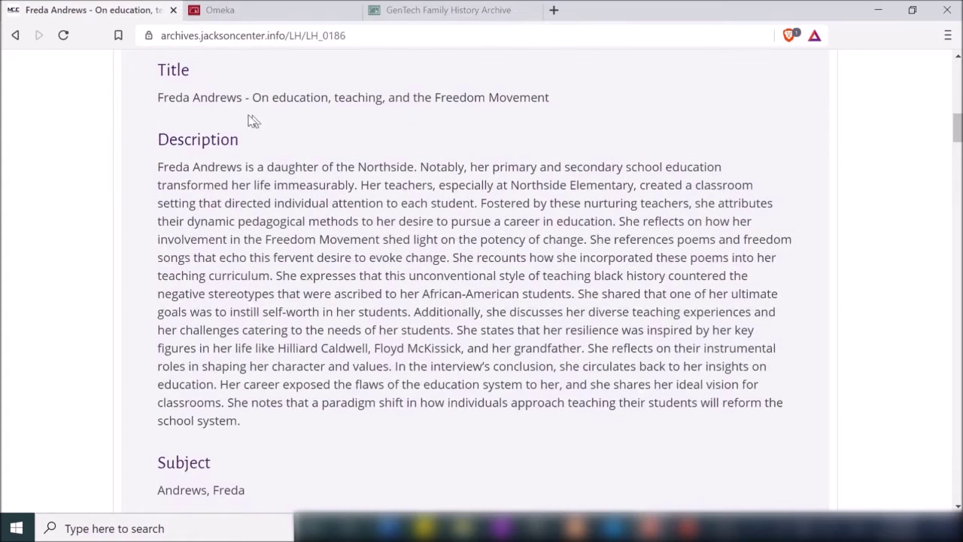
scroll(339, 342, "down", 4)
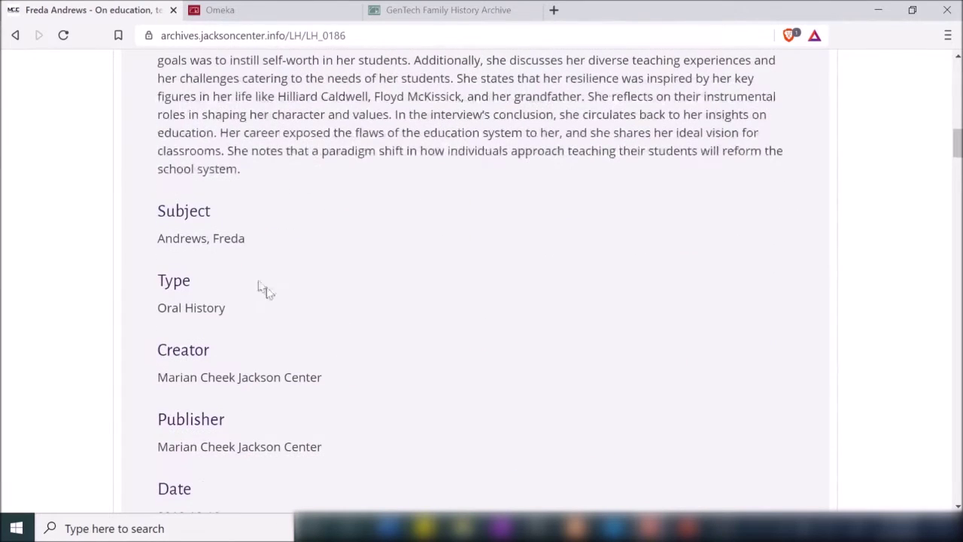
scroll(273, 372, "down", 2)
scroll(295, 377, "down", 1)
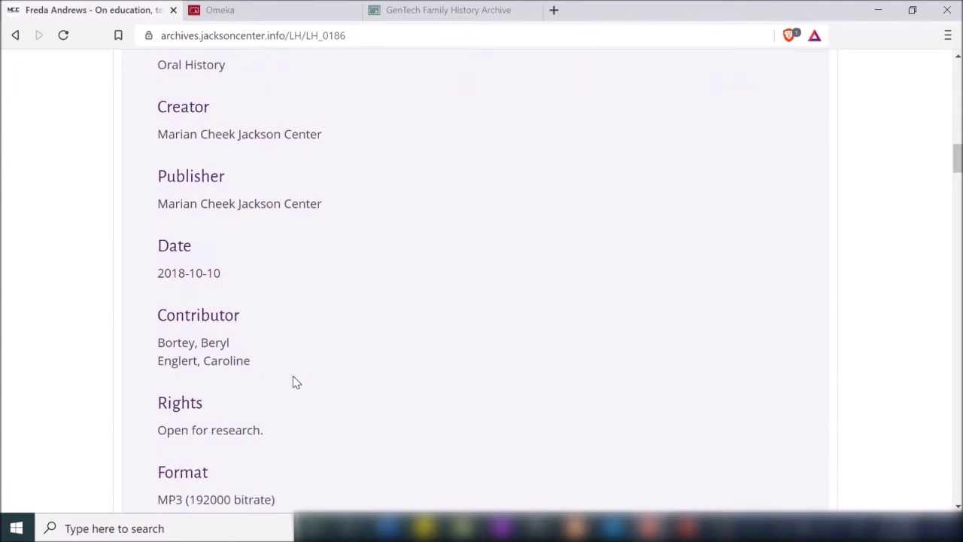
scroll(293, 377, "down", 4)
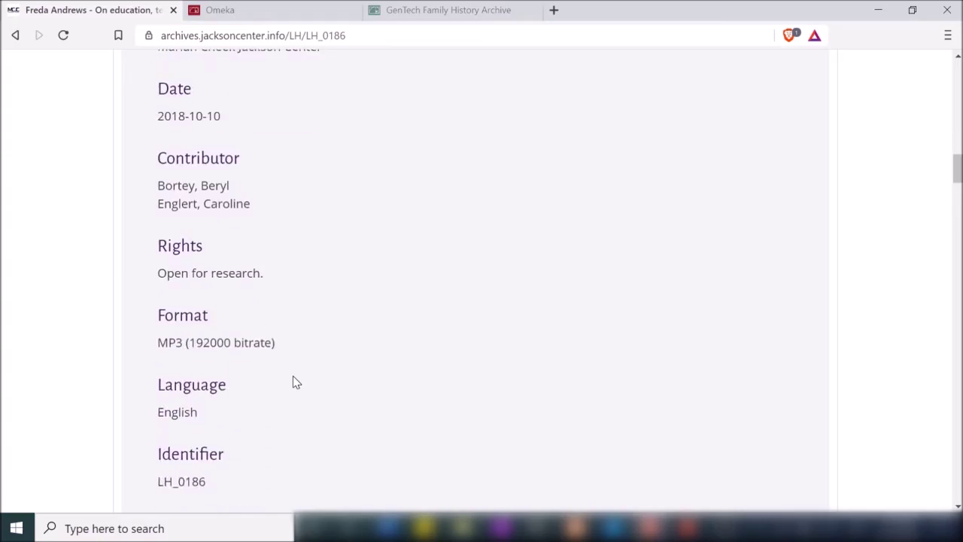
scroll(292, 377, "down", 4)
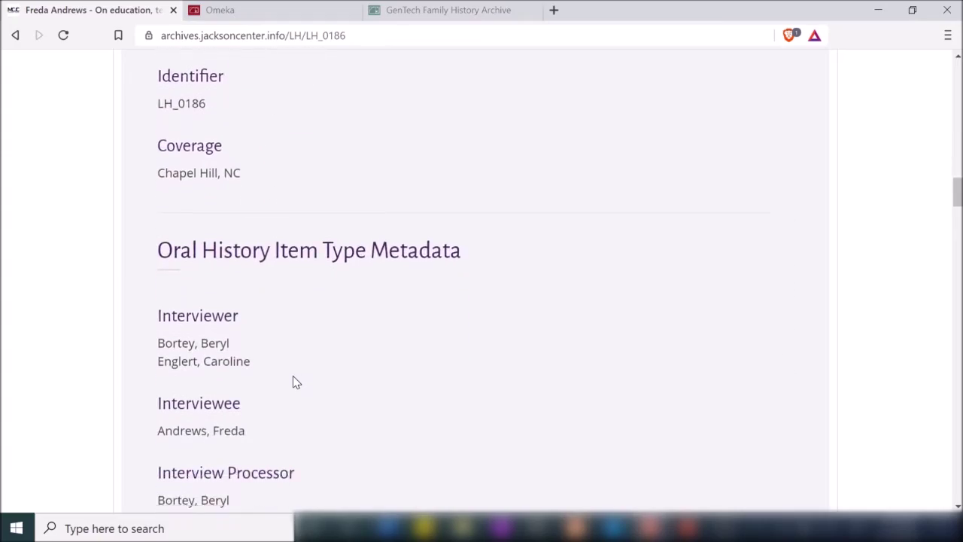
scroll(293, 375, "up", 15)
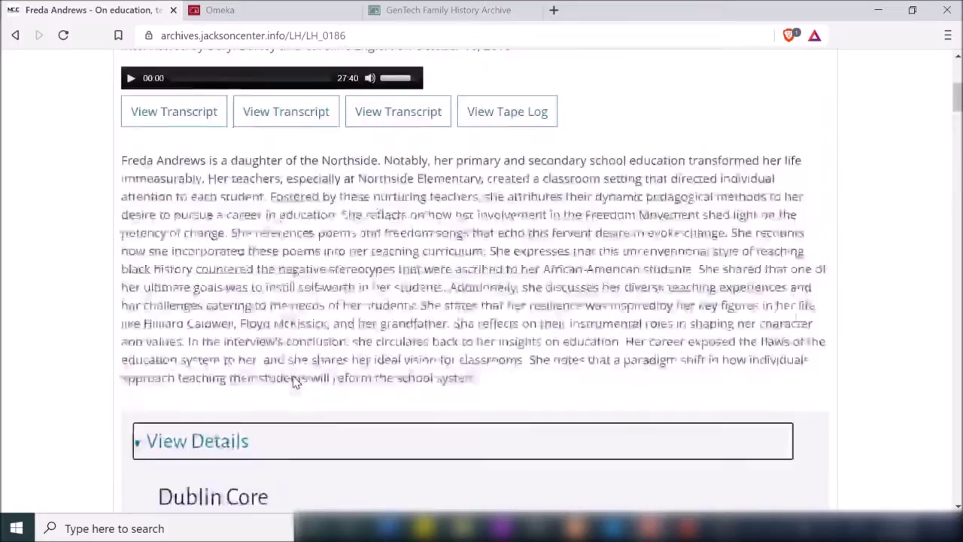
scroll(293, 376, "down", 1)
left_click(173, 374)
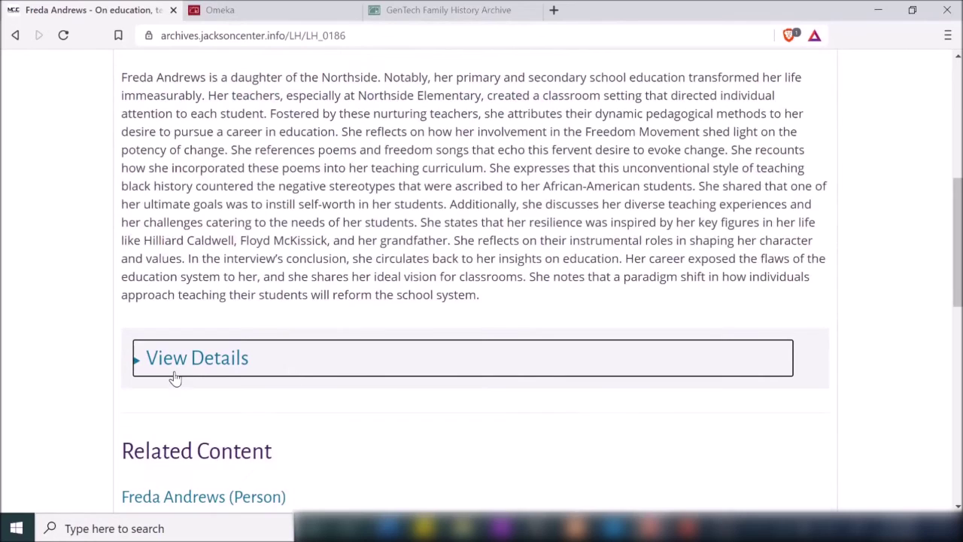
scroll(395, 387, "down", 2)
scroll(397, 386, "down", 2)
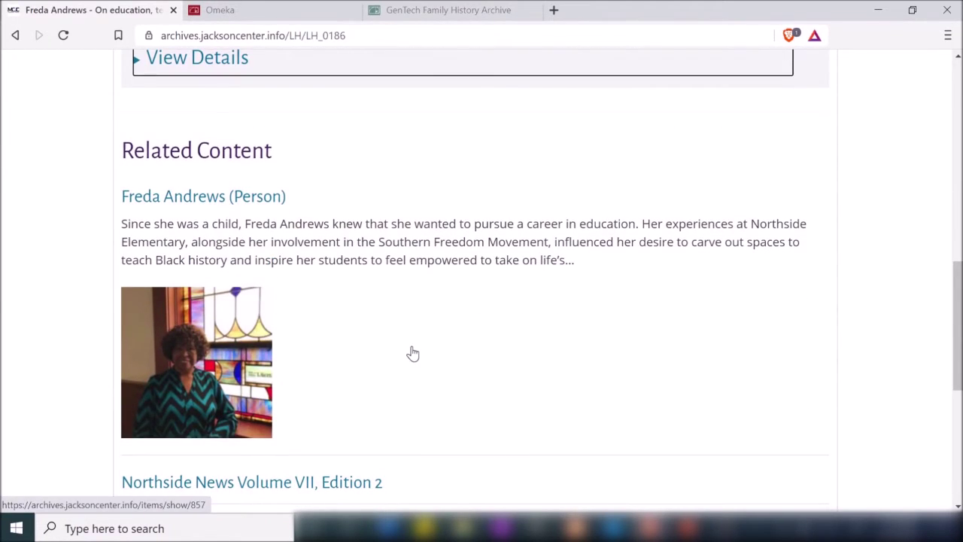
scroll(412, 354, "down", 4)
scroll(413, 354, "up", 9)
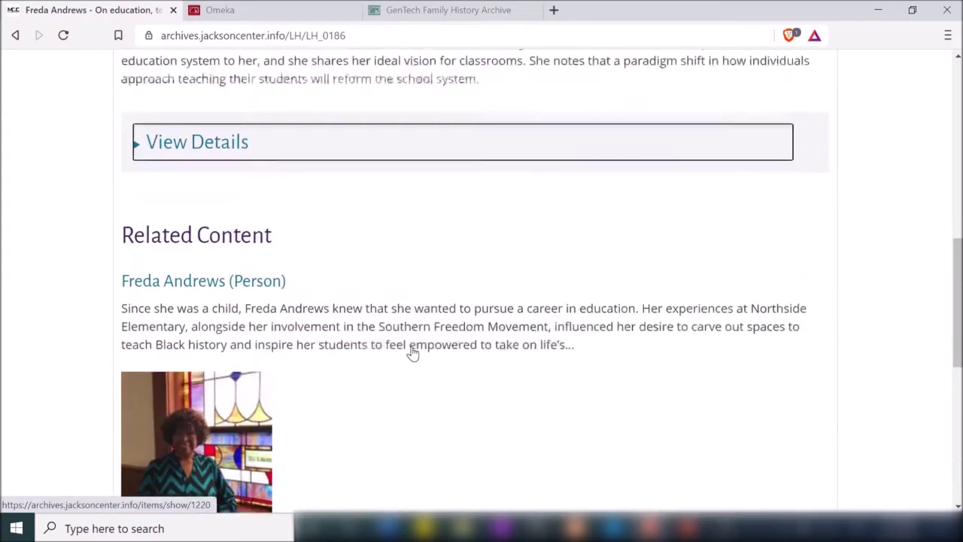
scroll(412, 351, "up", 3)
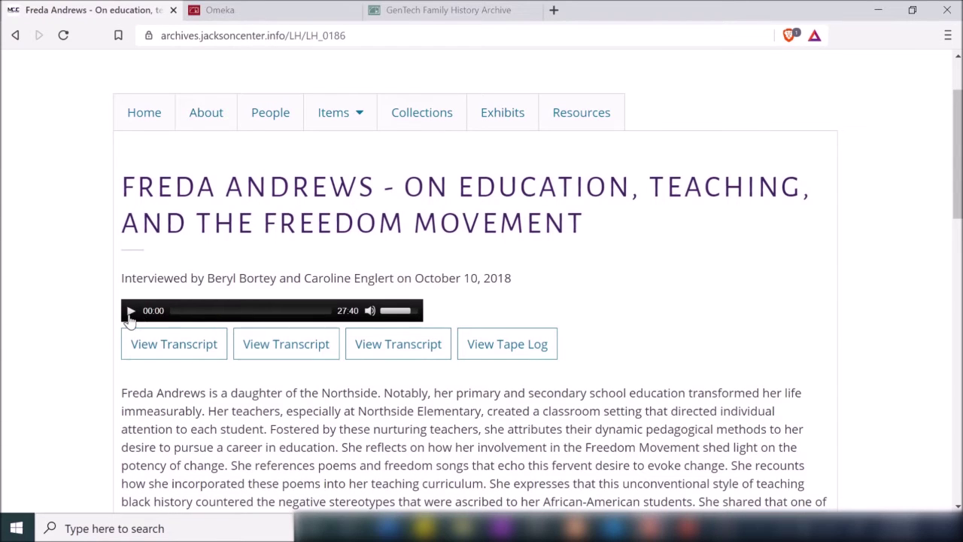
Play the opening of the 27:40 interview audio with system volume raised to 60
key("XF86AudioRaiseVolume")
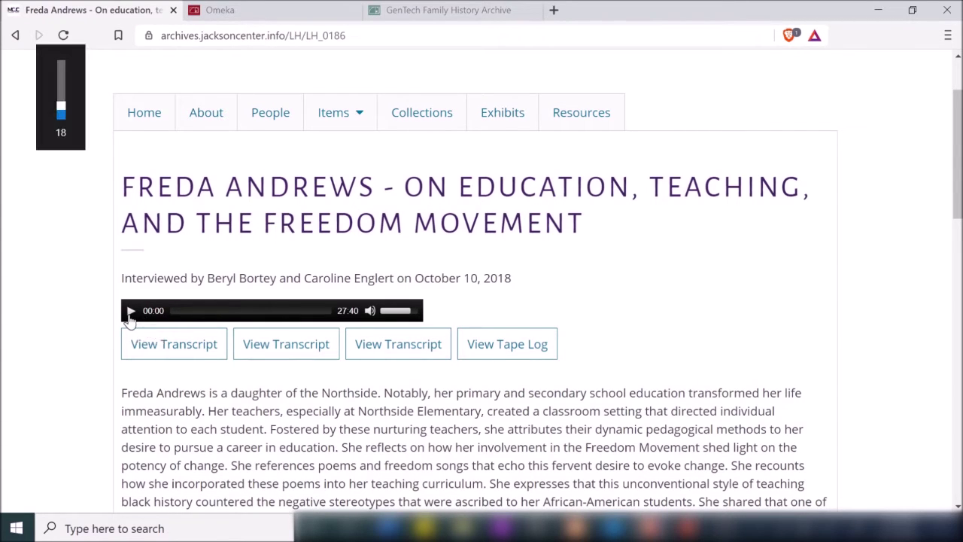
left_click(129, 316)
key("XF86AudioRaiseVolume")
key("XF86AudioRaiseVolume")
key("XF86AudioRaiseVolume")
key("XF86AudioRaiseVolume")
key("XF86AudioRaiseVolume")
key("XF86AudioRaiseVolume")
key("XF86AudioRaiseVolume")
key("XF86AudioRaiseVolume")
key("XF86AudioRaiseVolume")
key("XF86AudioRaiseVolume")
key("XF86AudioRaiseVolume")
key("XF86AudioRaiseVolume")
key("XF86AudioRaiseVolume")
key("XF86AudioRaiseVolume")
key("XF86AudioRaiseVolume")
key("XF86AudioRaiseVolume")
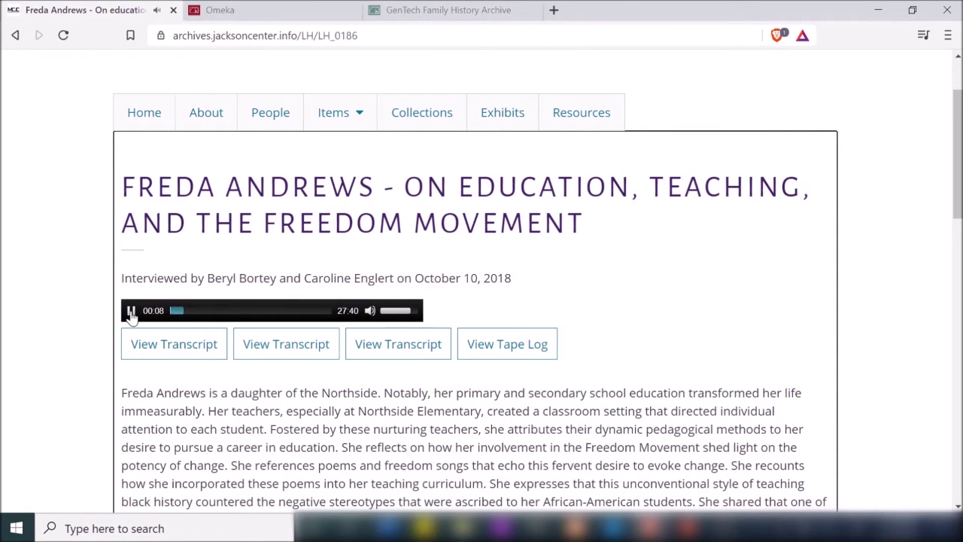
key("XF86AudioRaiseVolume")
key("XF86AudioRaiseVolume")
key("XF86AudioRaiseVolume")
key("XF86AudioRaiseVolume")
key("XF86AudioRaiseVolume")
key("XF86AudioRaiseVolume")
key("XF86AudioRaiseVolume")
key("XF86AudioRaiseVolume")
key("XF86AudioRaiseVolume")
scroll(348, 234, "up", 1)
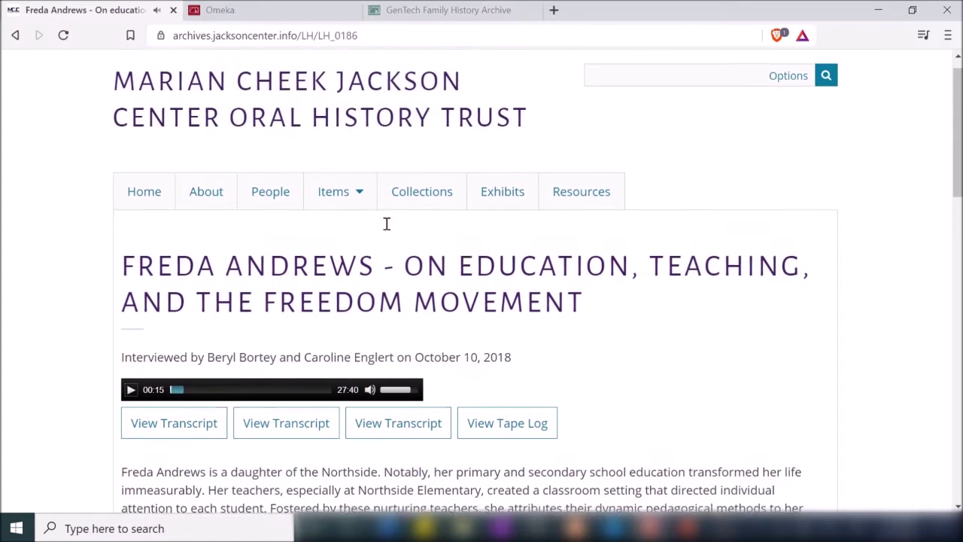
mouse_move(369, 200)
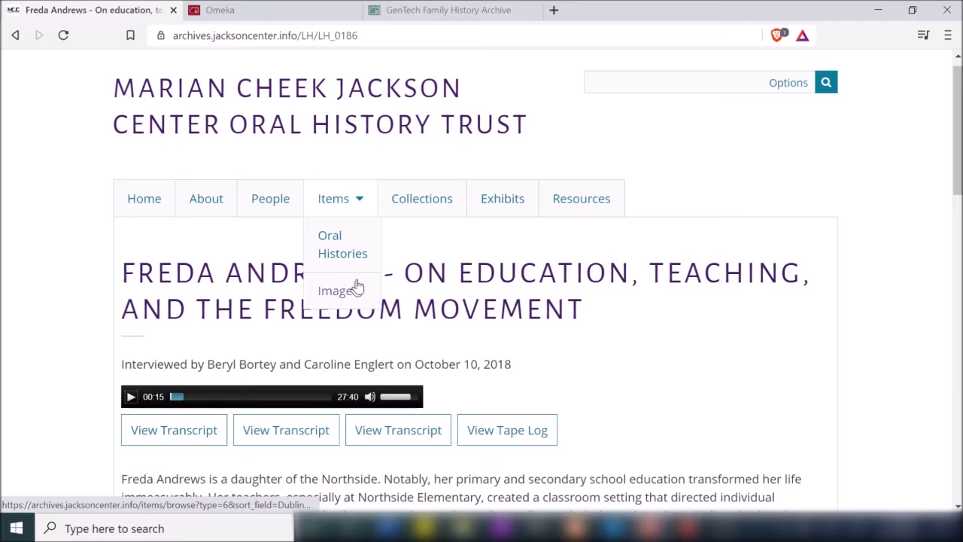
List the site's Oral Histories items and scroll through them
left_click(343, 245)
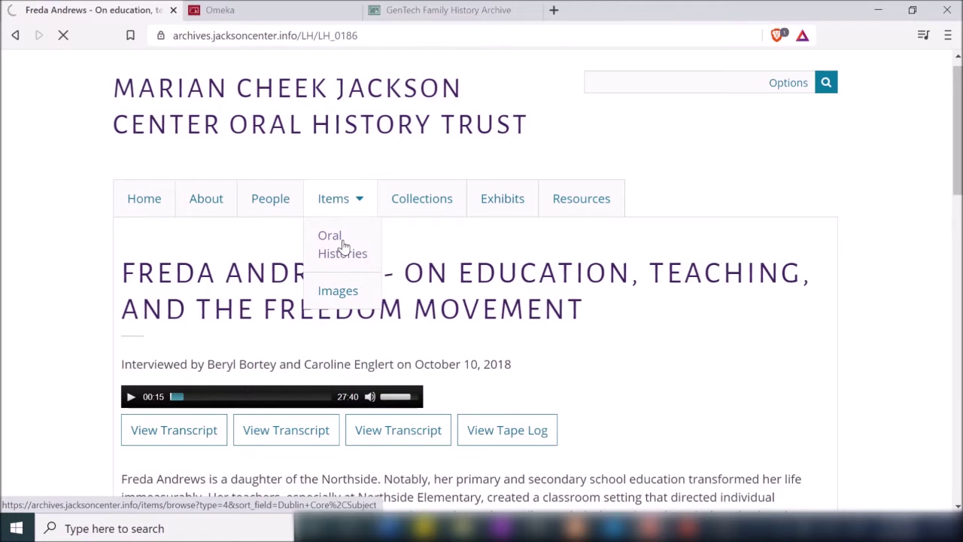
scroll(587, 398, "down", 12)
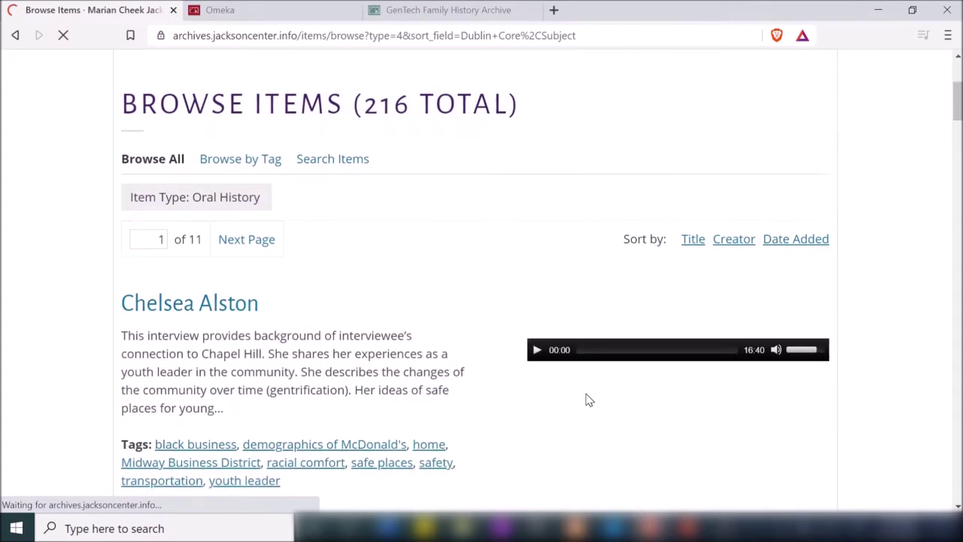
scroll(587, 398, "down", 12)
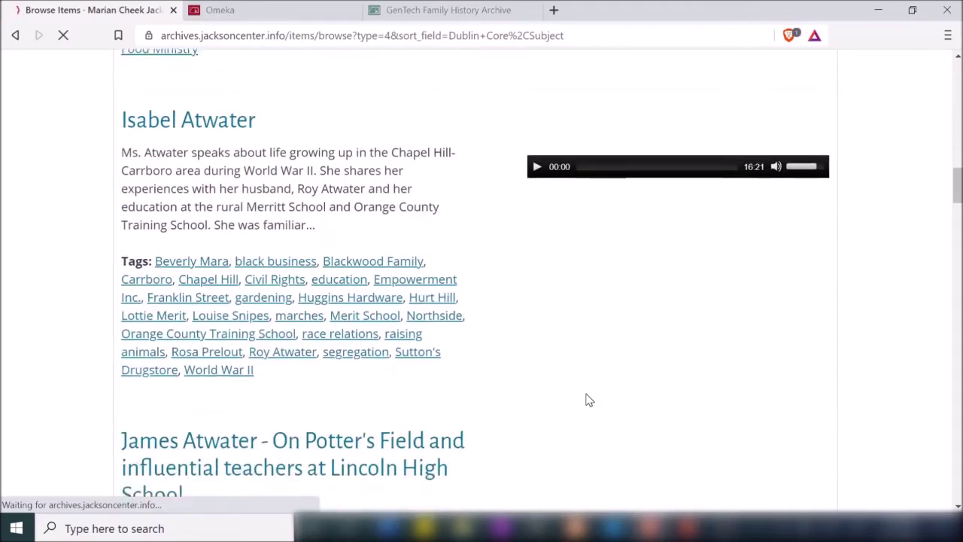
scroll(589, 400, "down", 5)
scroll(589, 400, "up", 20)
scroll(590, 399, "up", 5)
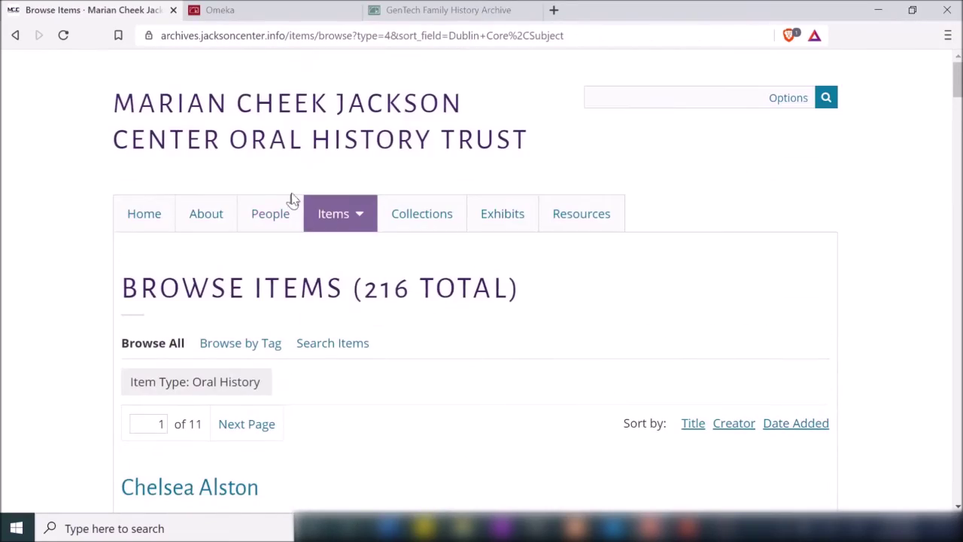
mouse_move(337, 213)
List the site's Images items and scroll through the photos
left_click(336, 309)
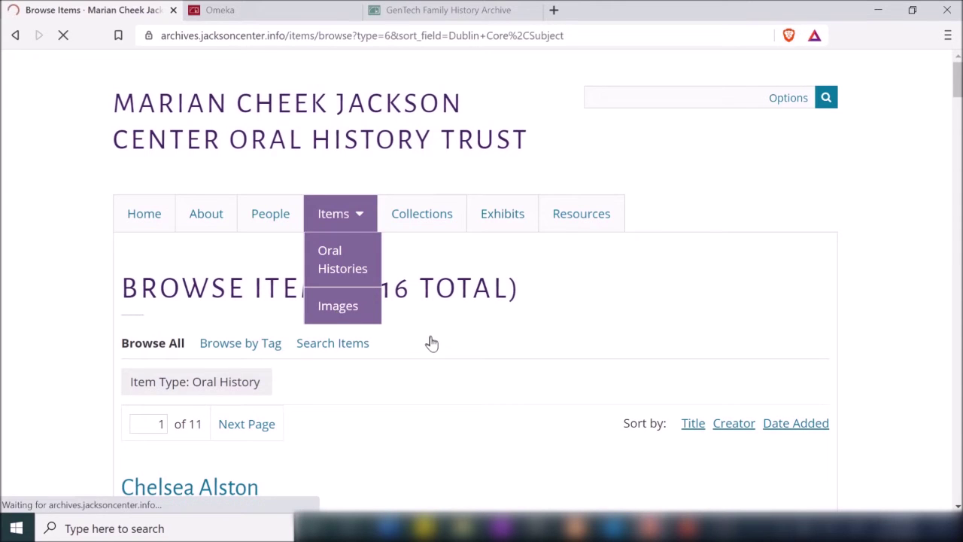
scroll(430, 339, "down", 1)
scroll(434, 344, "down", 15)
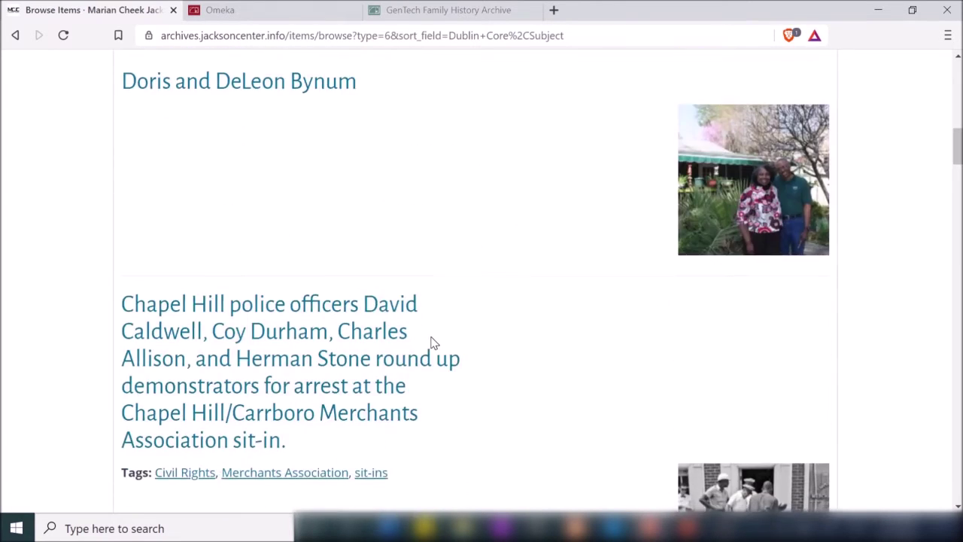
scroll(432, 342, "down", 4)
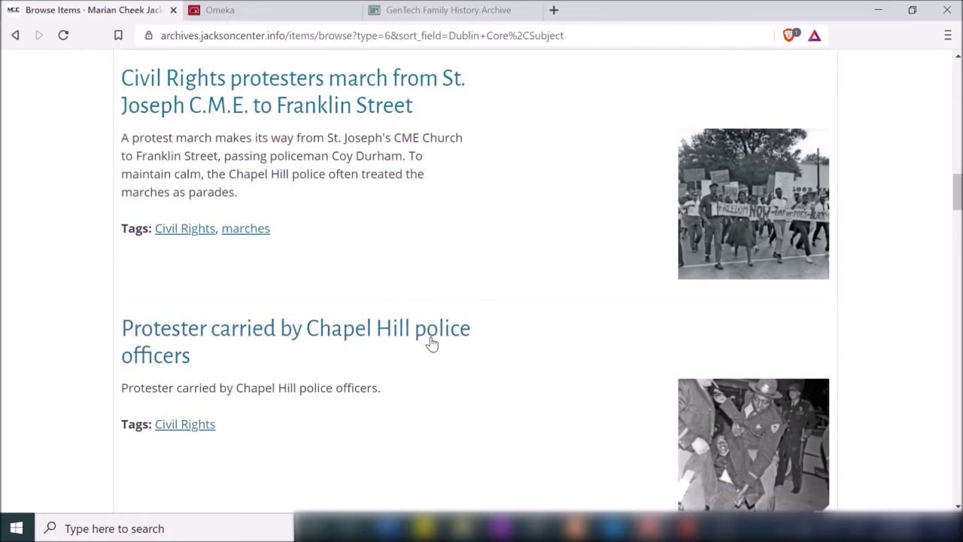
scroll(432, 339, "up", 4)
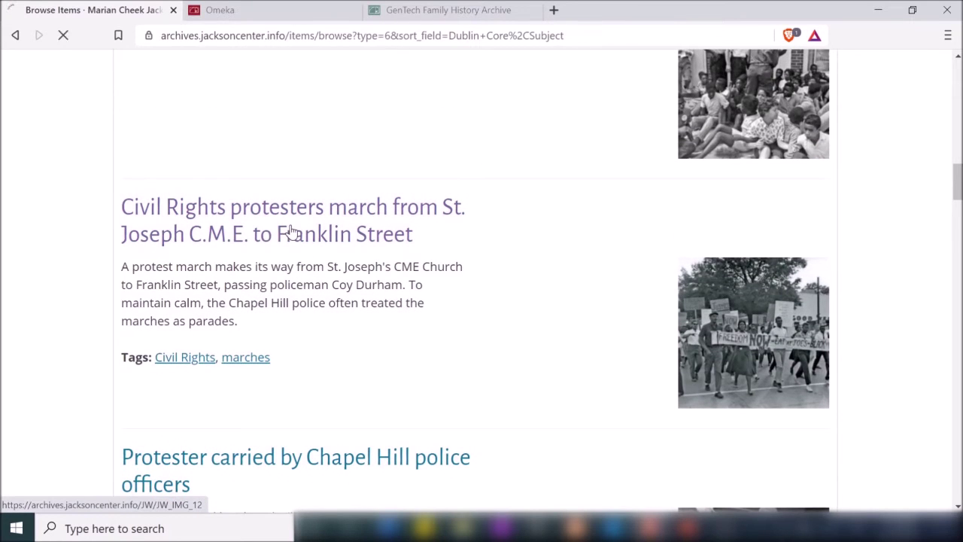
scroll(499, 286, "down", 3)
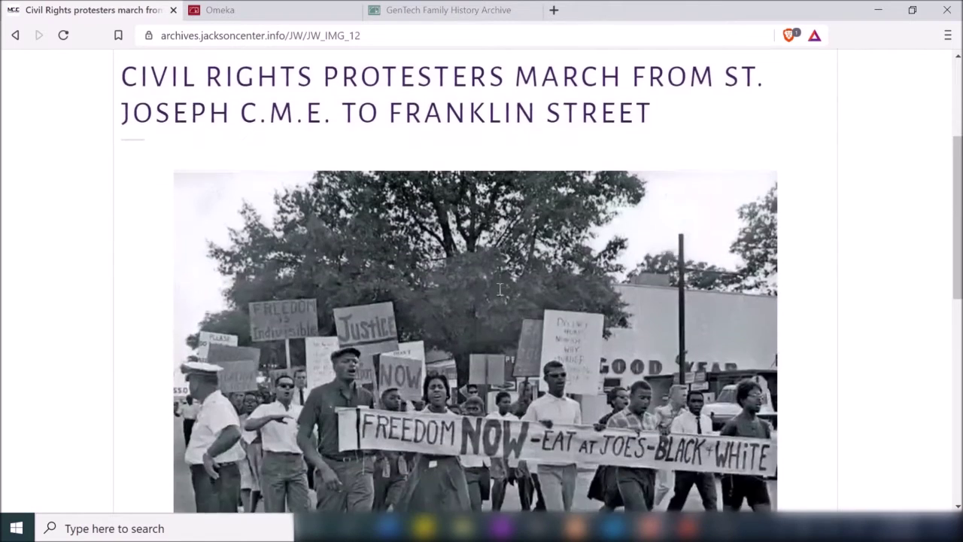
scroll(499, 286, "down", 2)
scroll(690, 345, "down", 5)
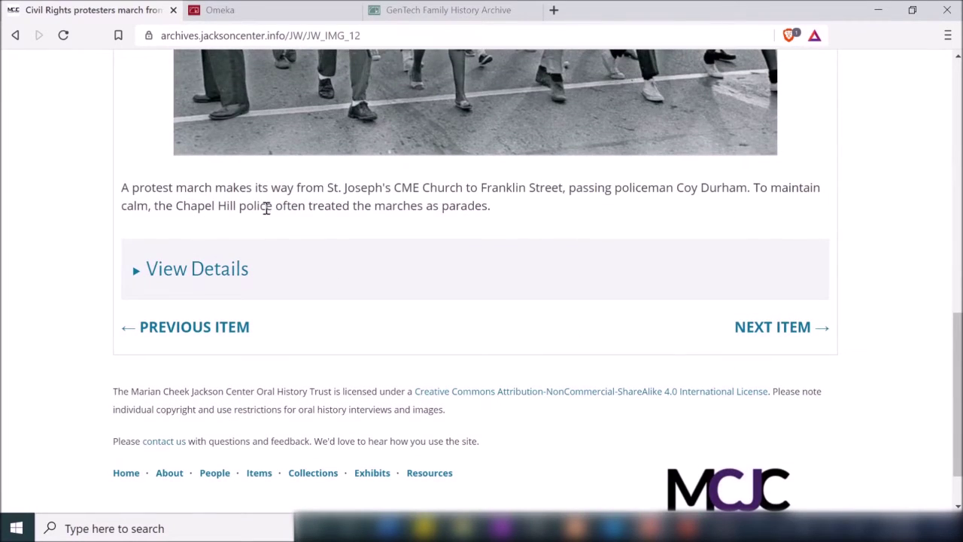
Expand, review, and collapse the Civil Rights protesters march photo's Dublin Core details
left_click(183, 271)
scroll(395, 361, "down", 9)
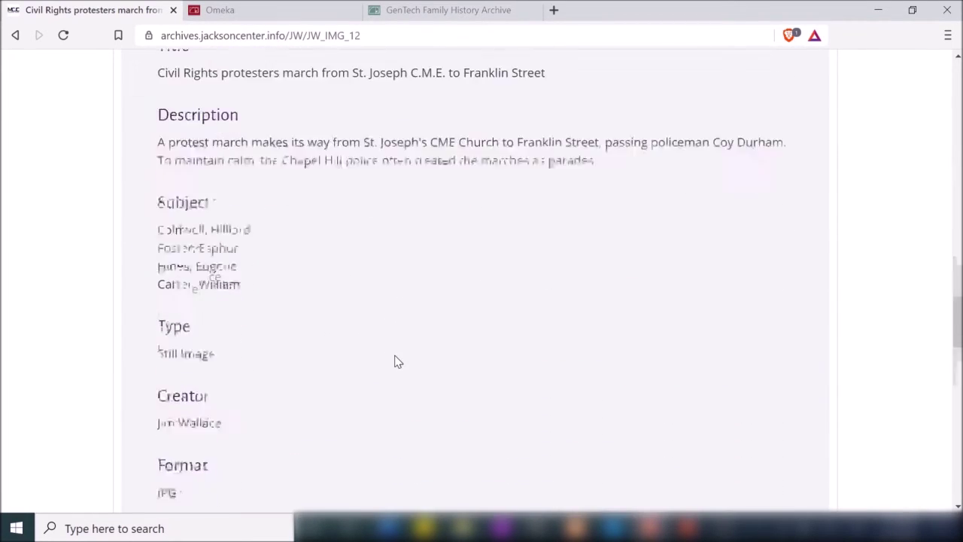
scroll(396, 361, "down", 3)
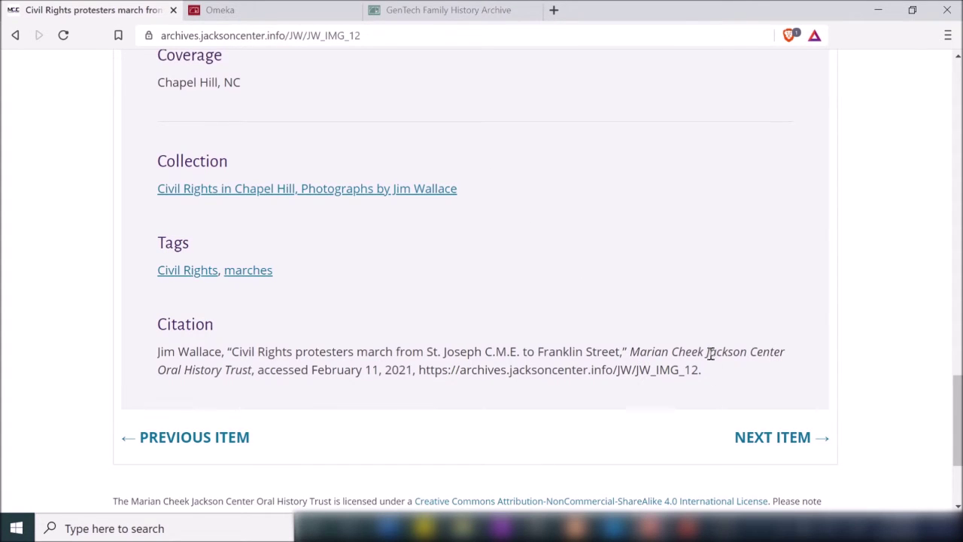
scroll(728, 357, "up", 1)
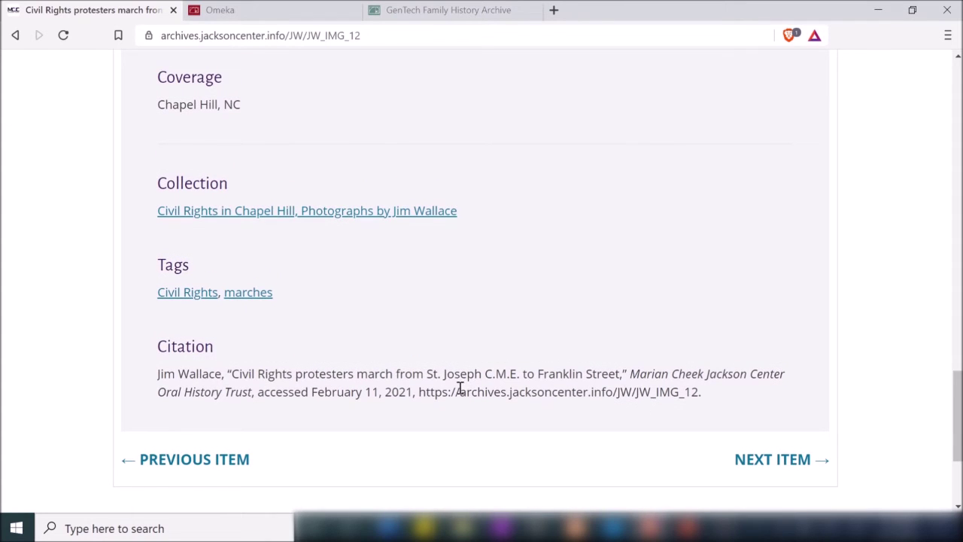
scroll(537, 324, "up", 15)
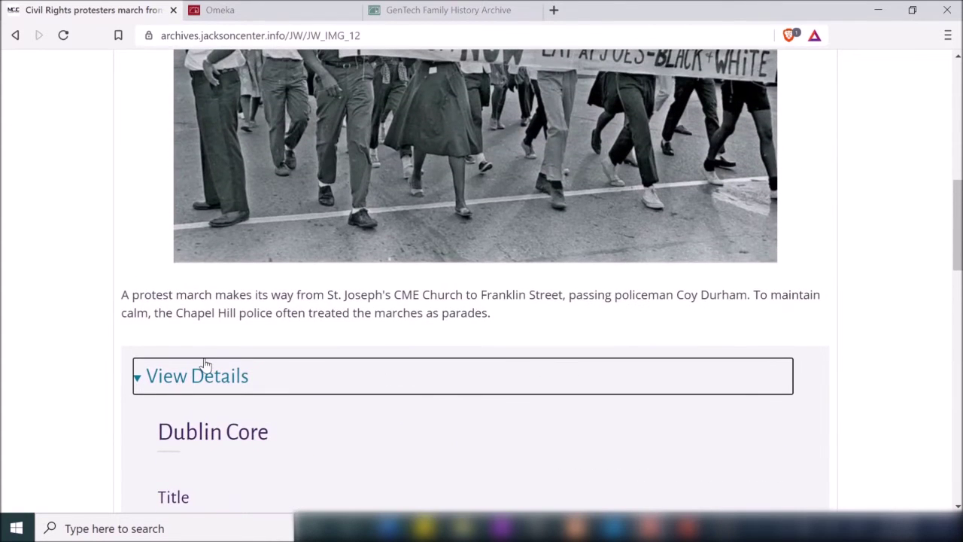
left_click(205, 374)
scroll(319, 322, "up", 10)
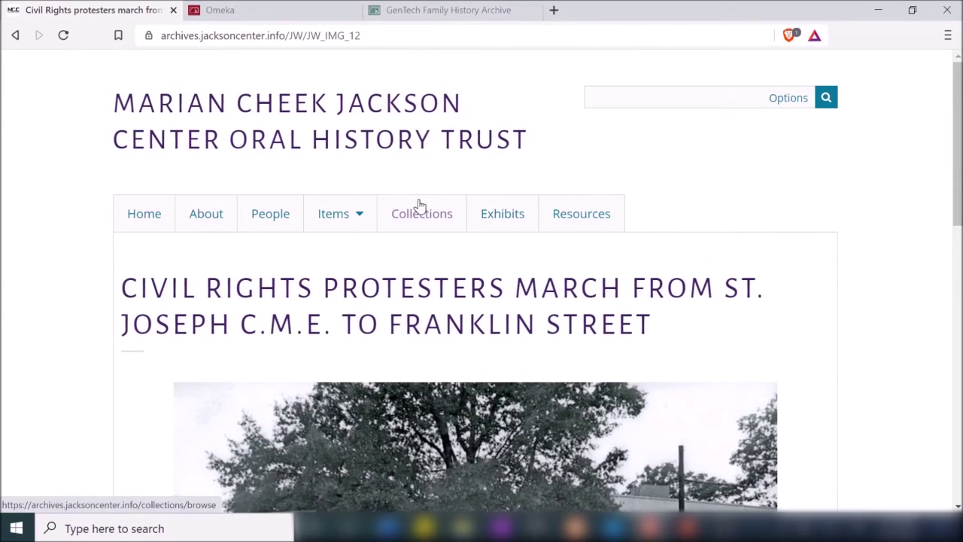
Browse collections and open 'Civil Rights in Chapel Hill, Photographs by Jim Wallace'
left_click(420, 205)
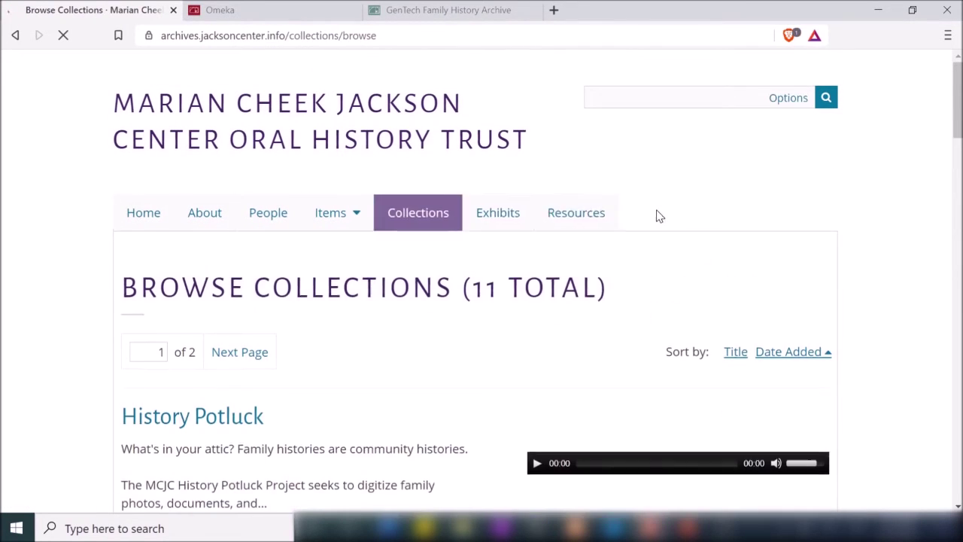
scroll(657, 219, "down", 5)
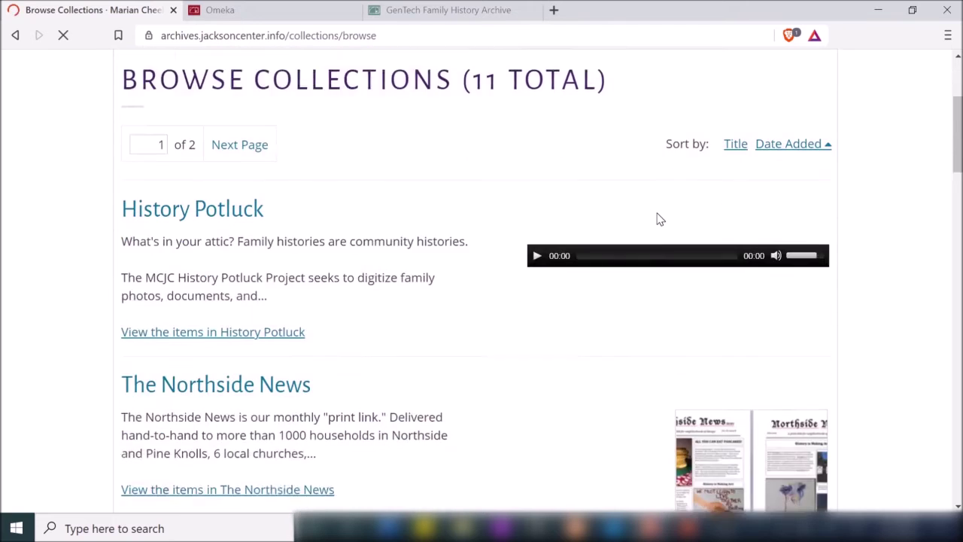
scroll(657, 219, "down", 5)
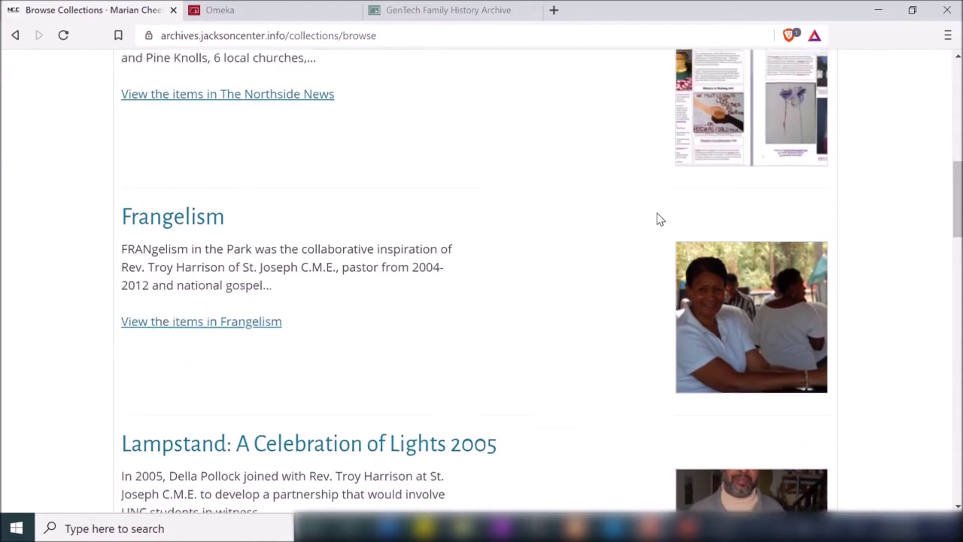
scroll(657, 219, "down", 5)
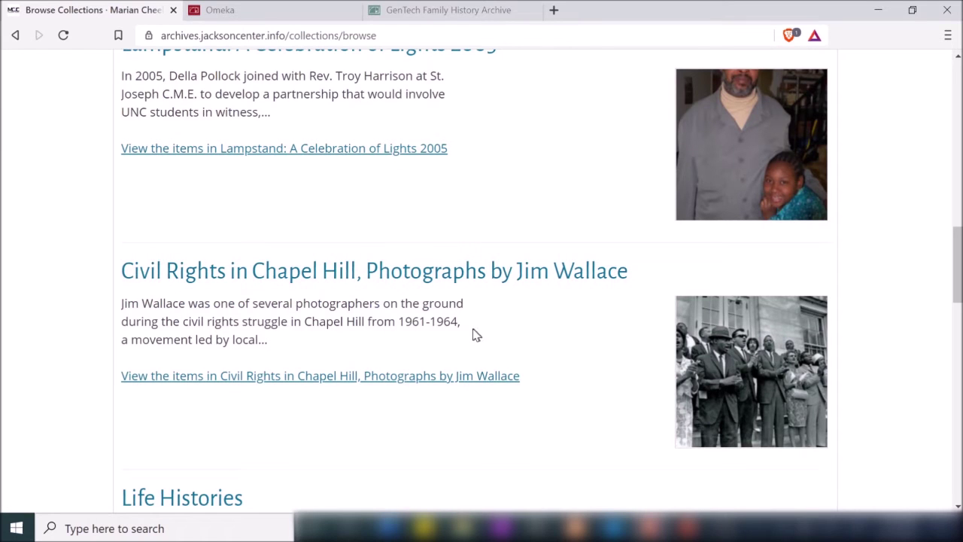
left_click(316, 277)
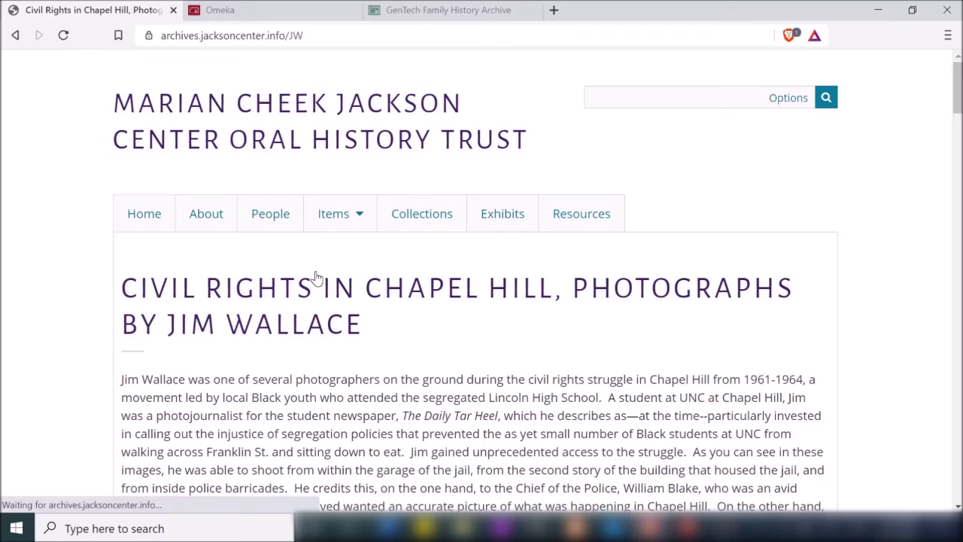
Scroll past the collection description to its photo items, down to 'Before each sit-in'
scroll(467, 365, "down", 3)
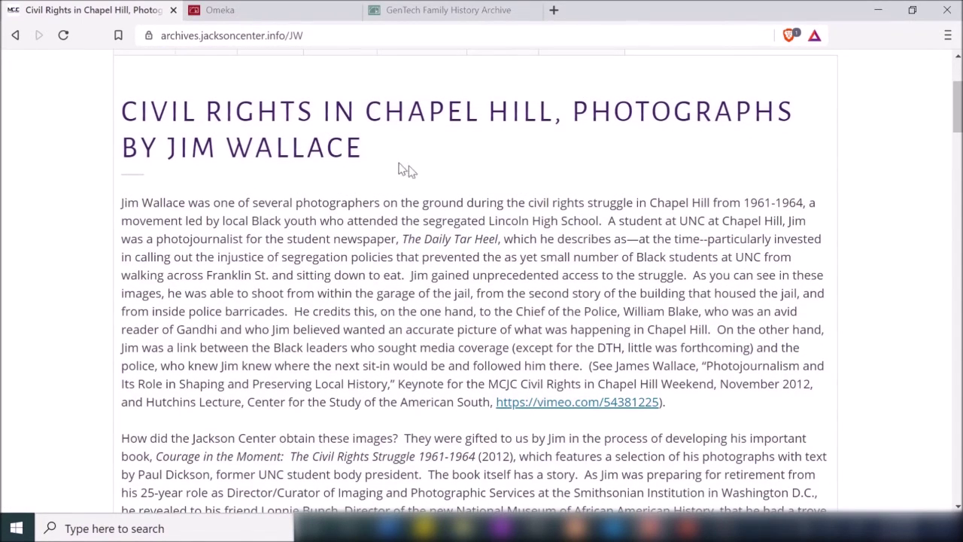
scroll(495, 254, "down", 4)
scroll(495, 254, "down", 1)
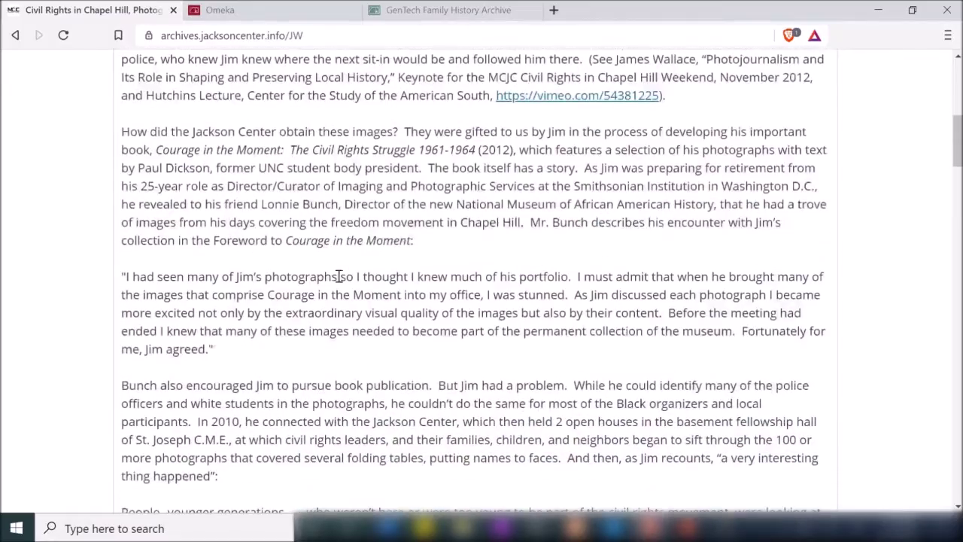
scroll(441, 301, "down", 3)
scroll(440, 301, "up", 9)
scroll(440, 301, "down", 3)
scroll(441, 301, "down", 14)
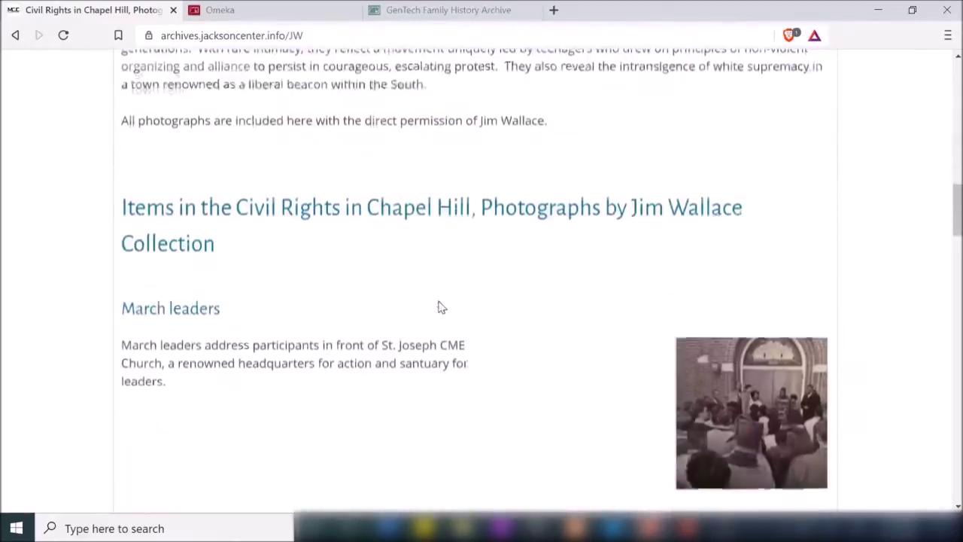
scroll(442, 307, "down", 1)
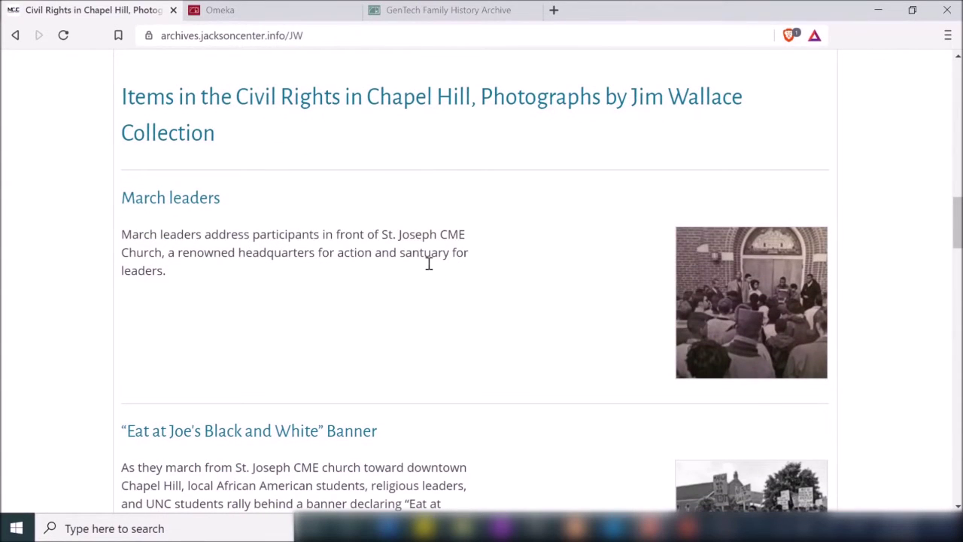
scroll(450, 305, "down", 2)
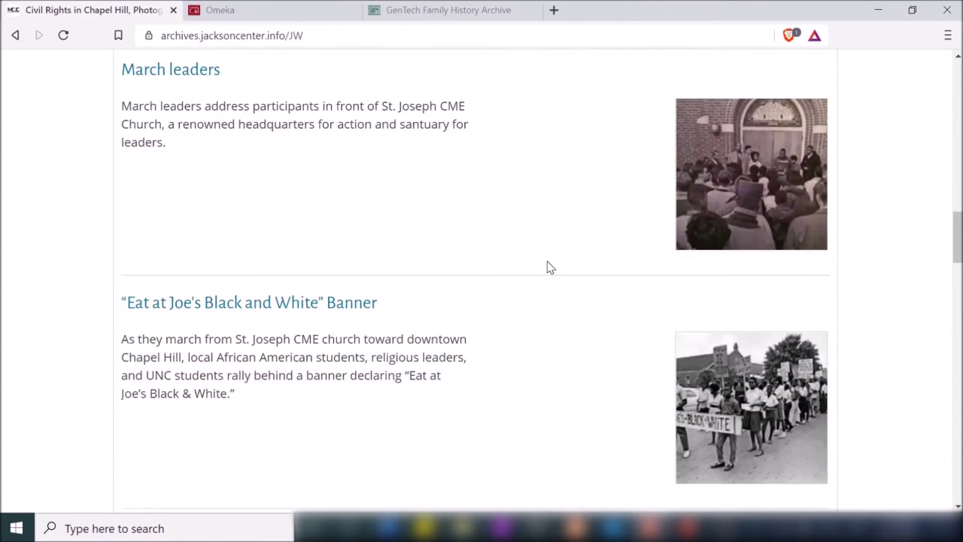
scroll(557, 286, "down", 5)
scroll(560, 296, "down", 4)
scroll(561, 295, "down", 6)
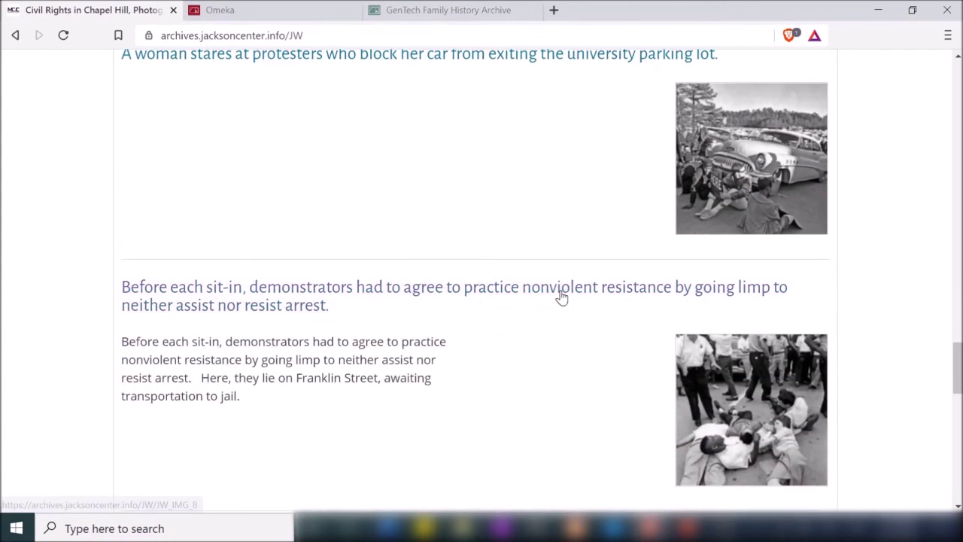
Open the 'Before each sit-in' photo item and expand its View Details metadata
left_click(372, 292)
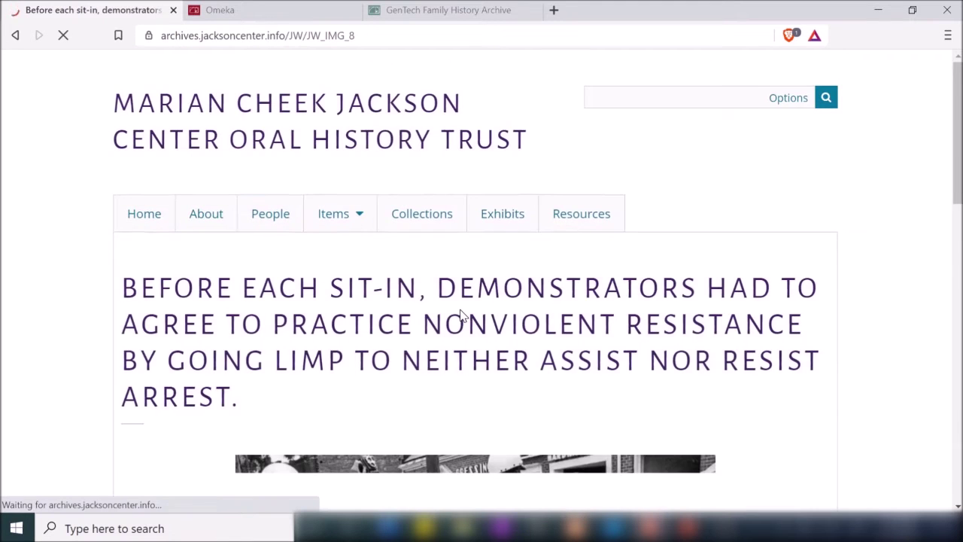
scroll(461, 316, "down", 1)
scroll(361, 298, "down", 3)
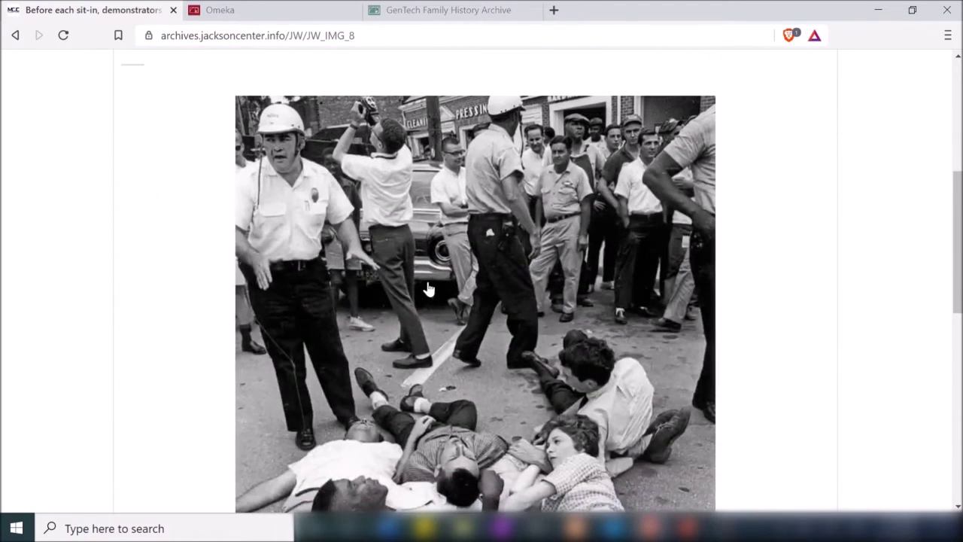
scroll(426, 289, "down", 5)
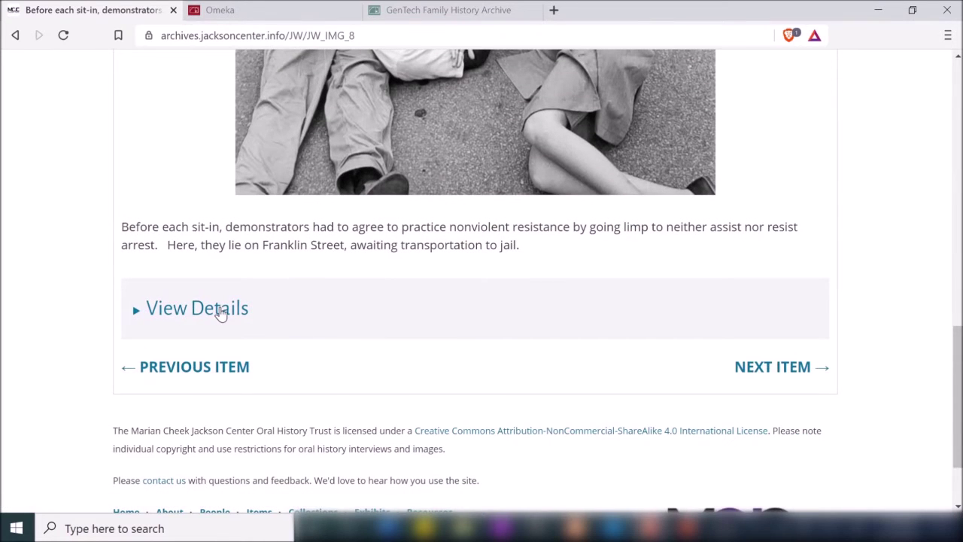
left_click(221, 314)
scroll(372, 428, "up", 8)
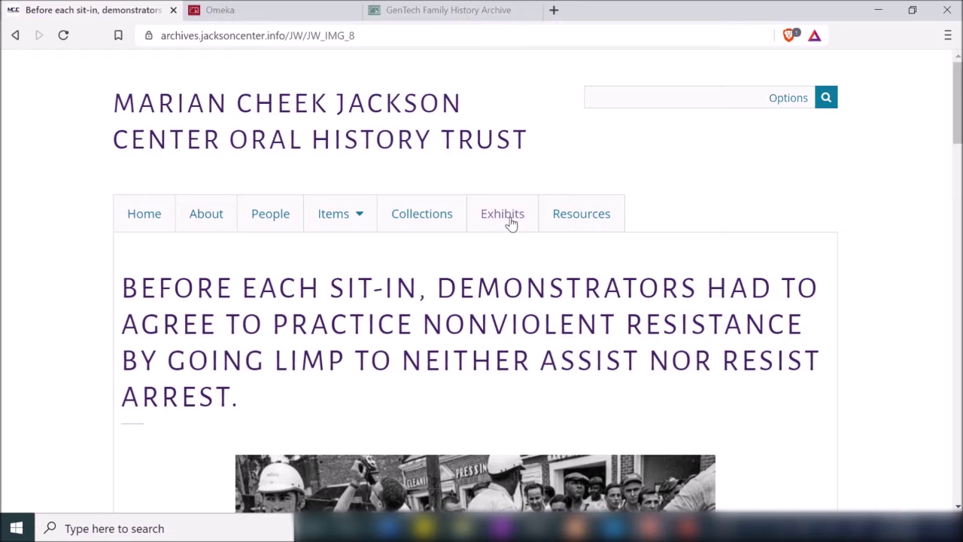
Go to the Exhibits list and scroll through the available exhibits
left_click(503, 215)
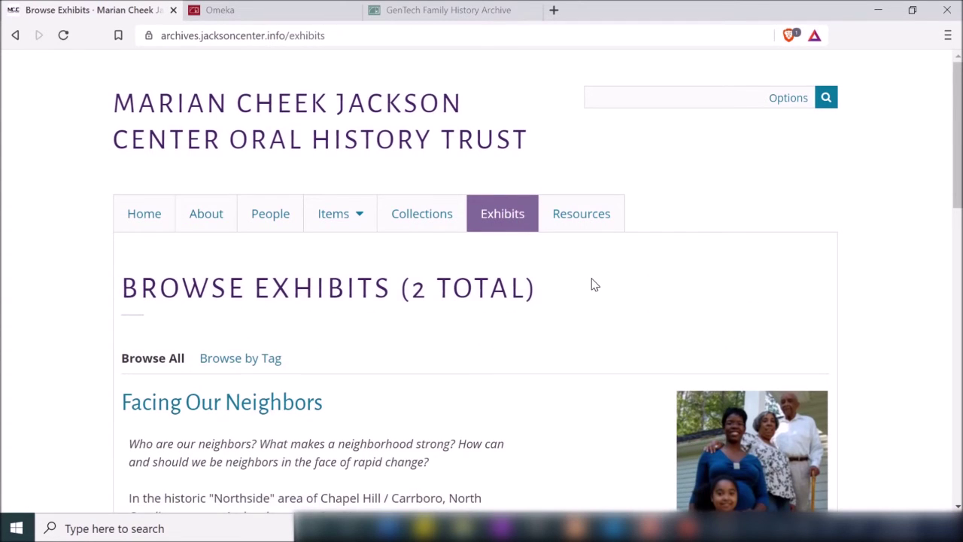
scroll(594, 284, "down", 2)
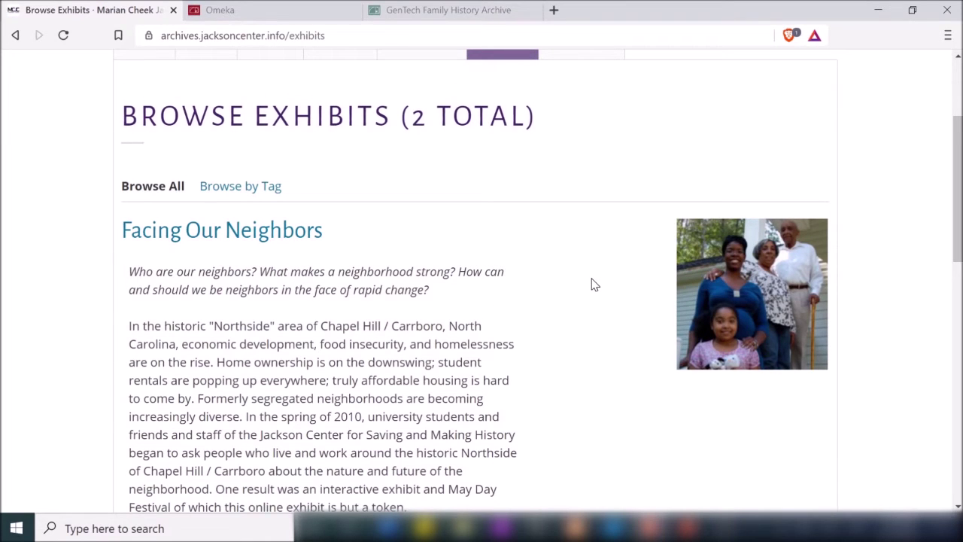
scroll(431, 218, "down", 1)
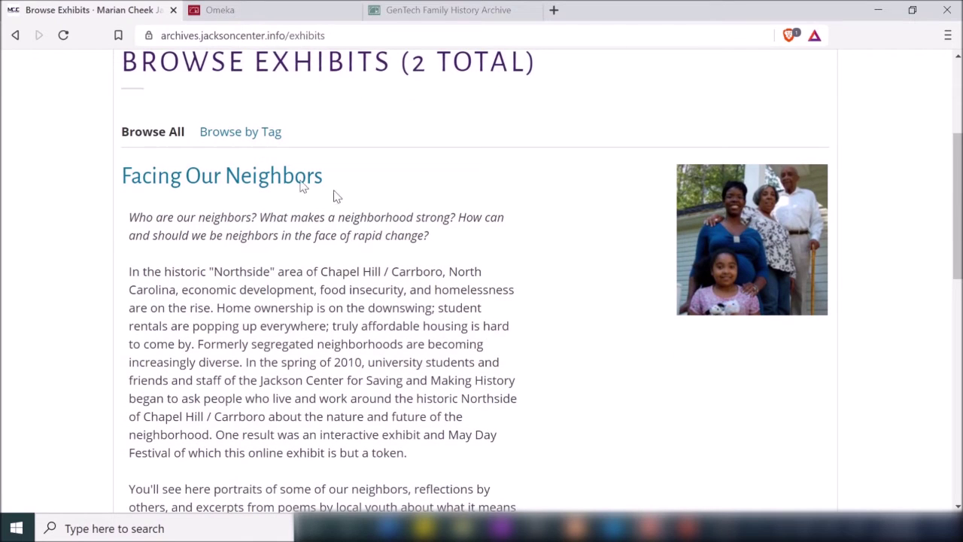
scroll(307, 226, "down", 3)
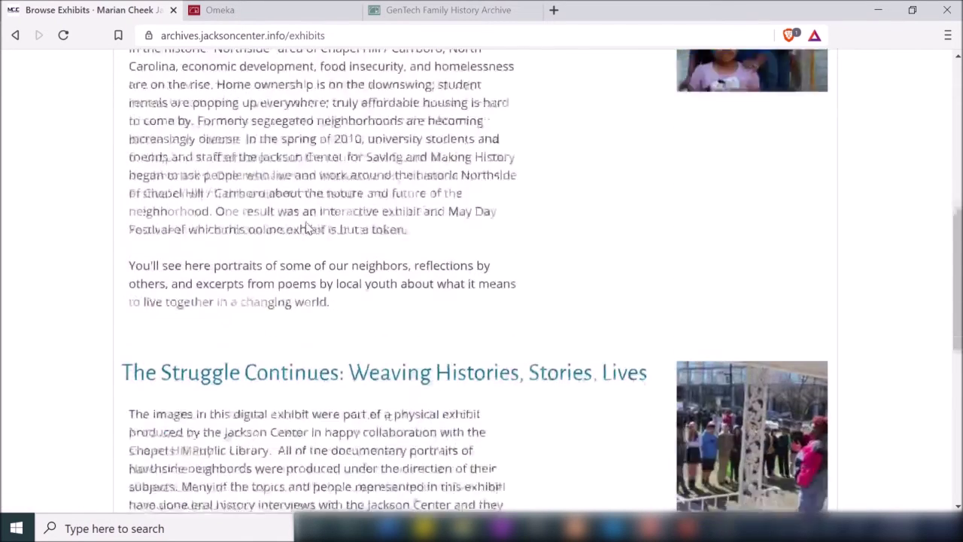
scroll(307, 226, "down", 2)
scroll(379, 265, "down", 1)
scroll(378, 263, "up", 1)
Open 'The Struggle Continues: Weaving Histories, Stories, Lives' and scroll its introduction and page list
left_click(297, 229)
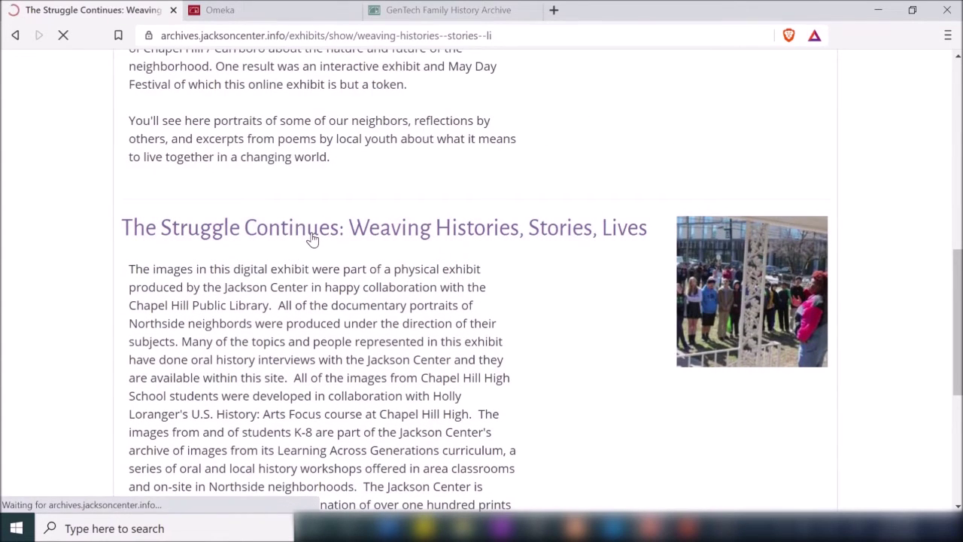
scroll(444, 292, "down", 2)
scroll(444, 291, "down", 5)
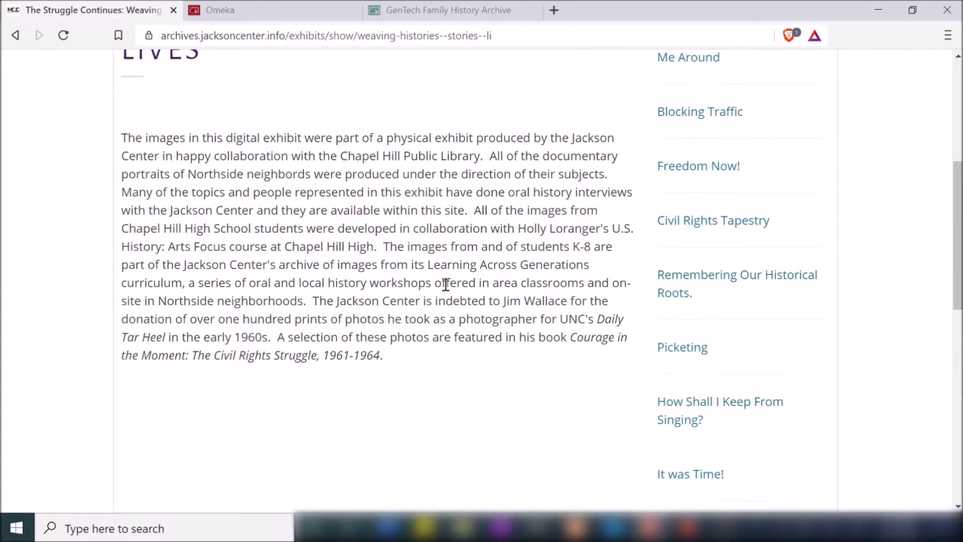
scroll(537, 250, "up", 2)
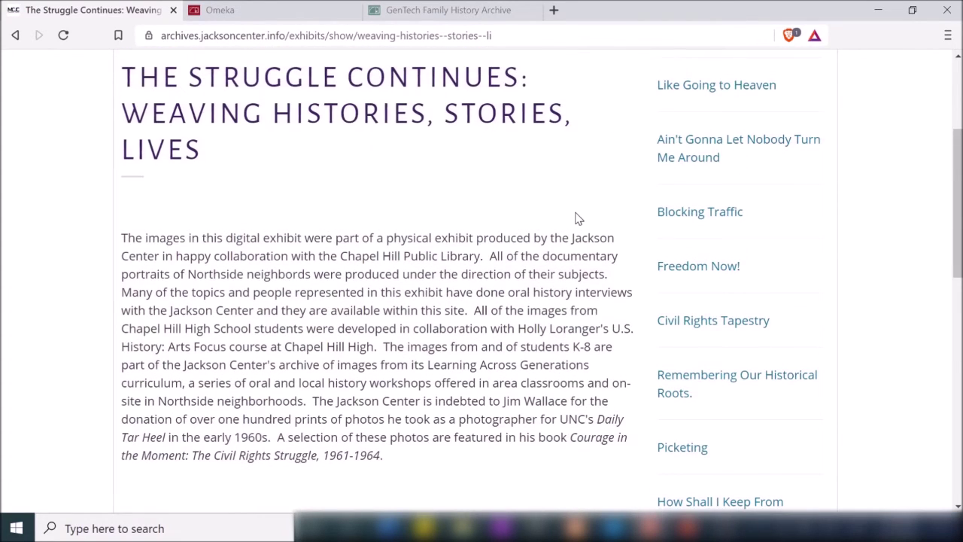
scroll(577, 218, "down", 6)
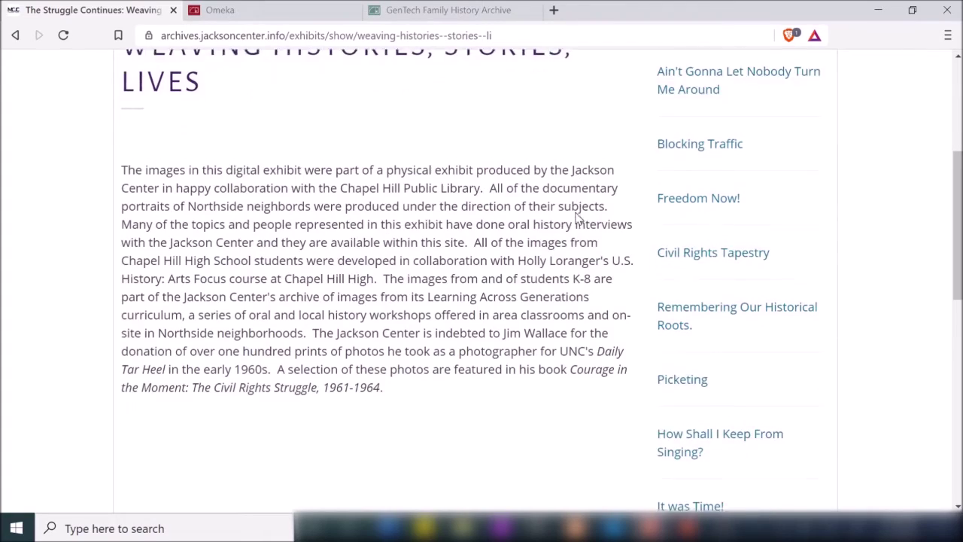
scroll(576, 215, "down", 2)
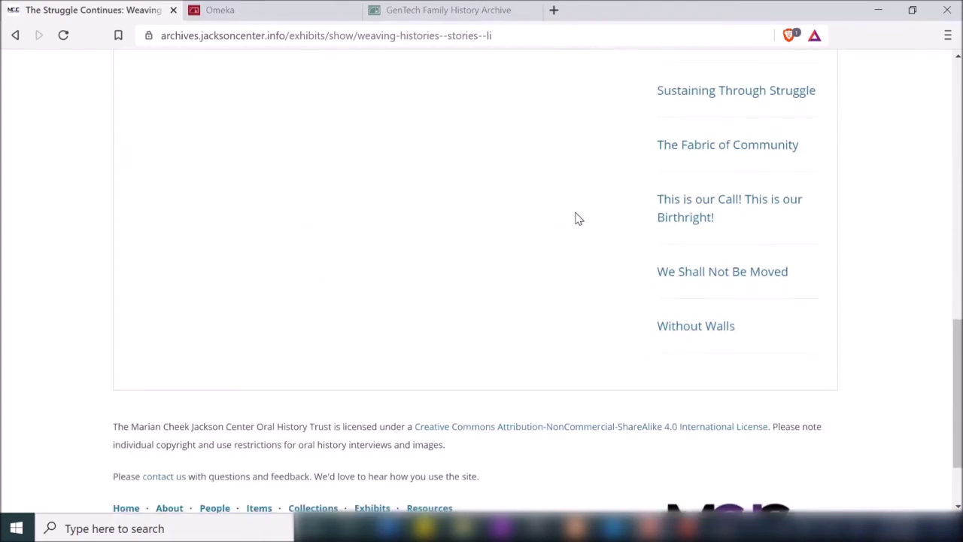
scroll(576, 215, "up", 8)
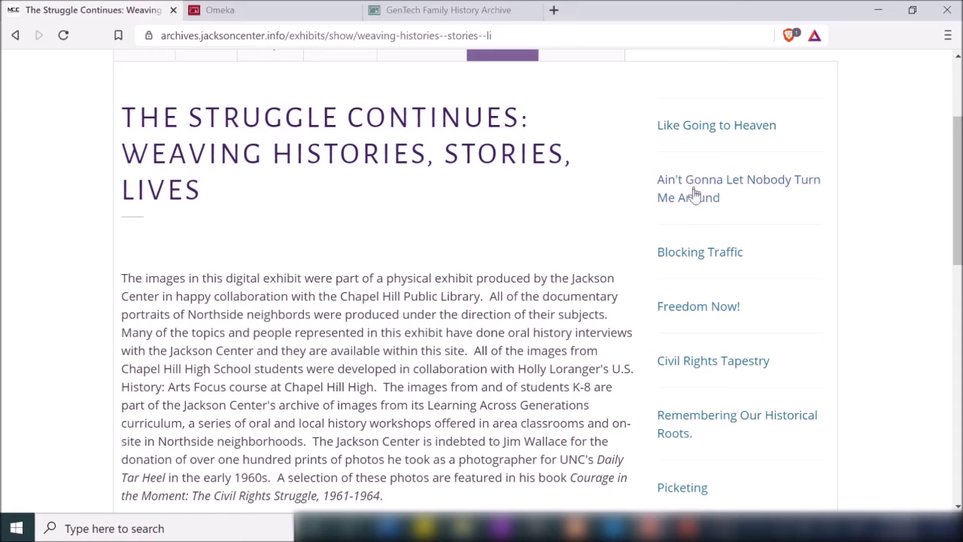
Open the exhibit's 'Like Going to Heaven' page and scroll through it
left_click(743, 126)
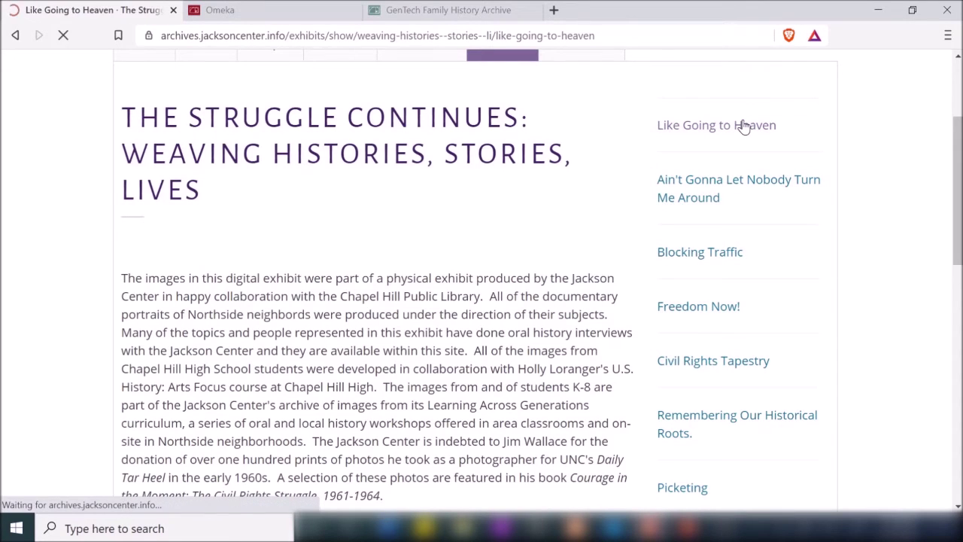
scroll(506, 347, "down", 3)
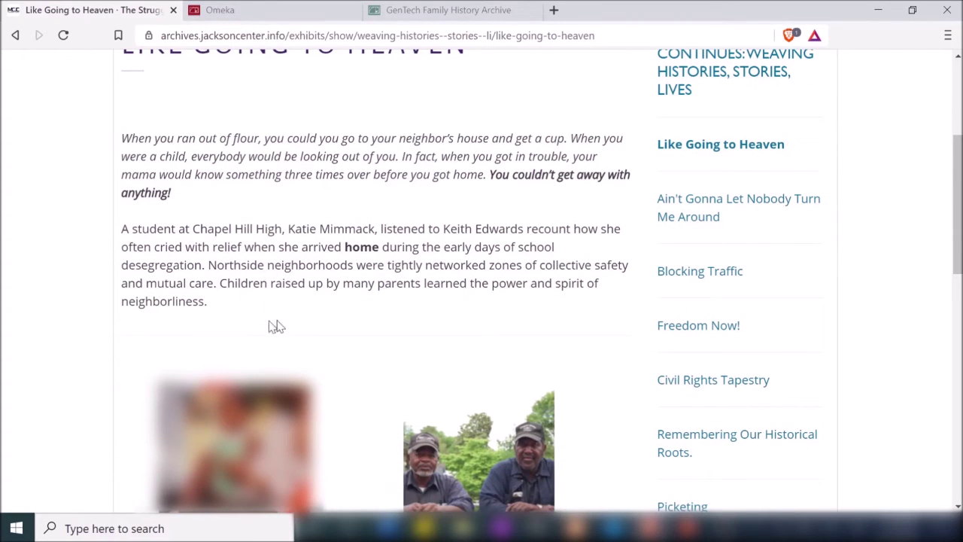
scroll(444, 226, "down", 1)
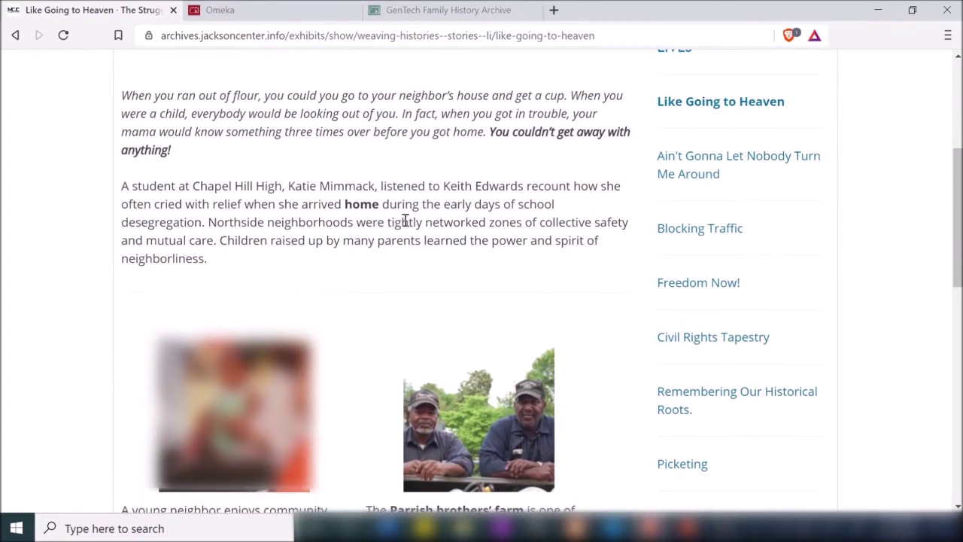
scroll(406, 223, "down", 2)
scroll(407, 230, "down", 3)
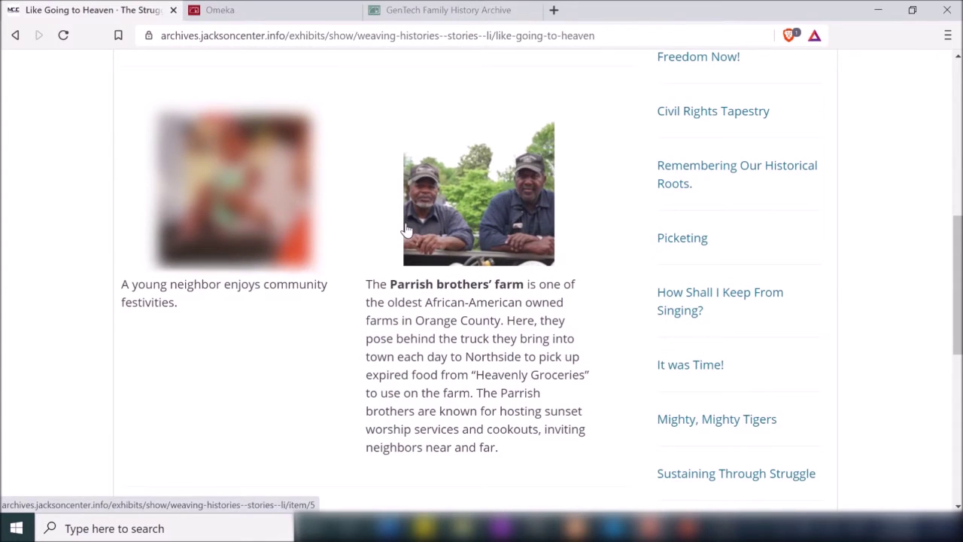
scroll(452, 271, "up", 1)
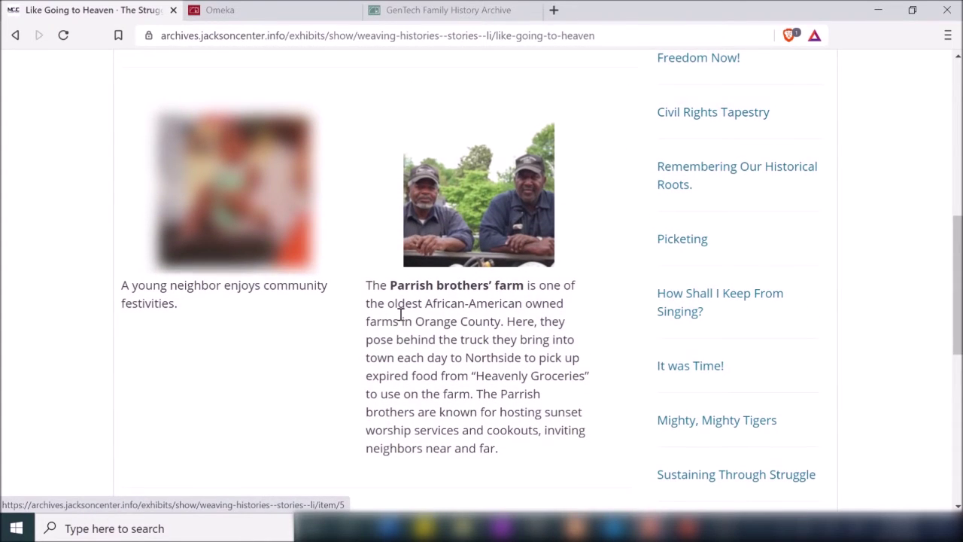
scroll(399, 314, "down", 4)
scroll(400, 319, "up", 1)
scroll(399, 314, "down", 1)
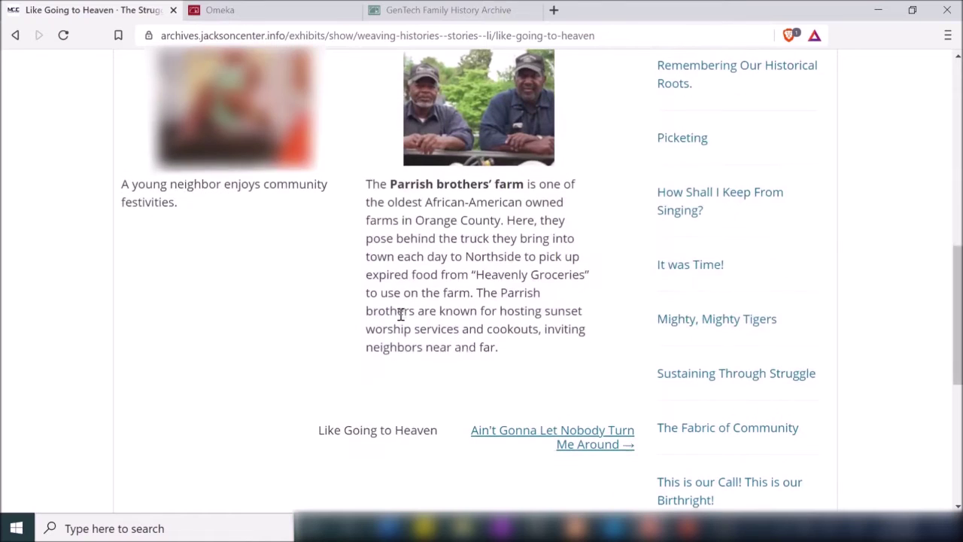
Continue to the 'Ain't Gonna Let Nobody Turn Me Around' page and scroll its text and photos
left_click(566, 434)
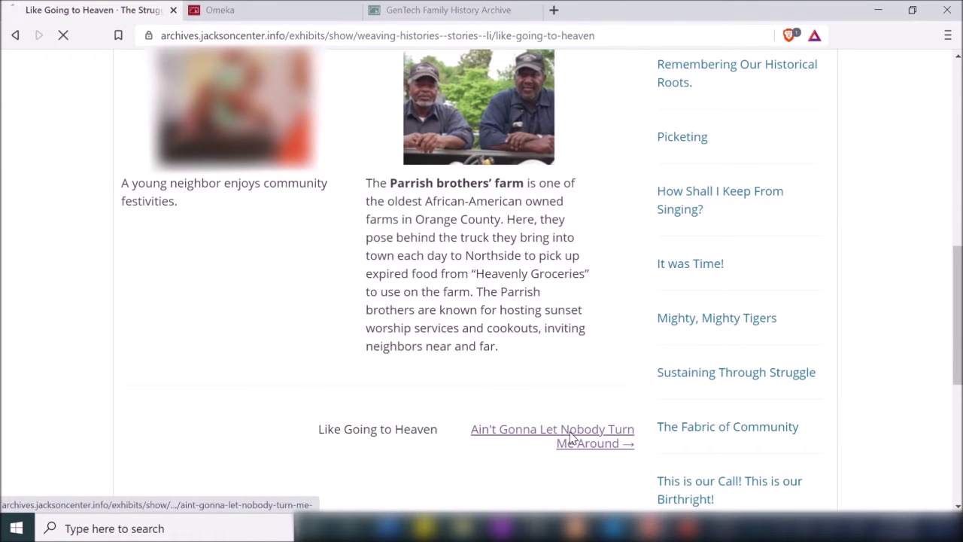
scroll(611, 386, "down", 5)
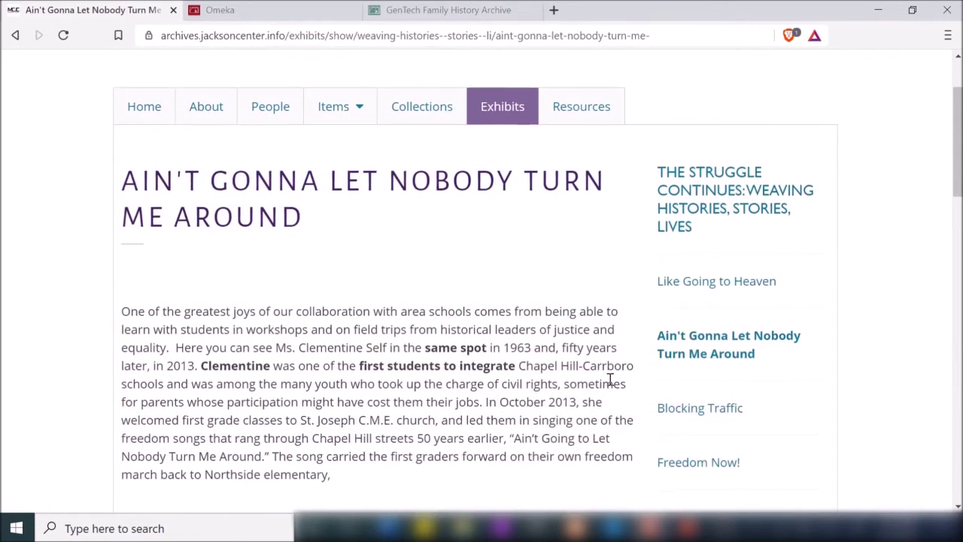
scroll(611, 385, "down", 3)
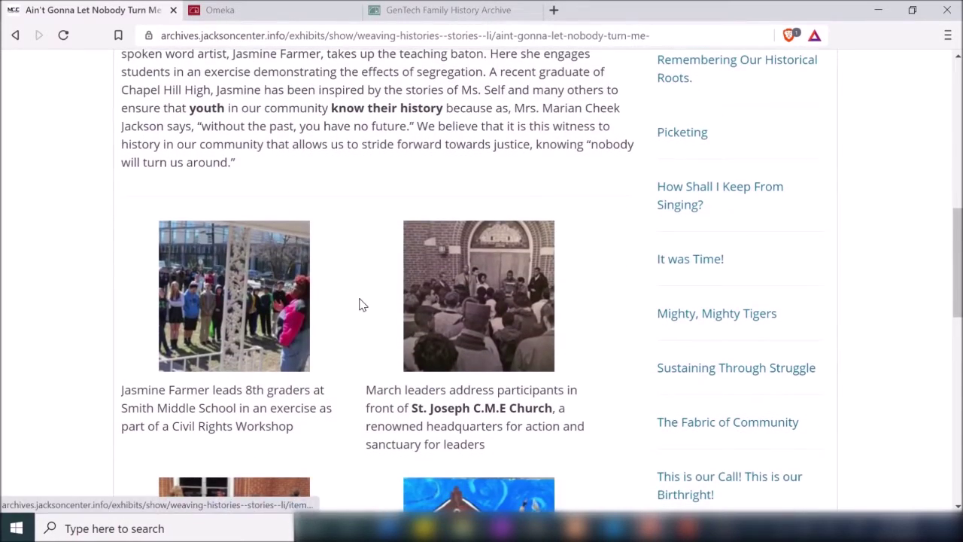
scroll(360, 304, "down", 2)
Open the painted-church artwork item in a new tab and look it over
left_click(483, 366)
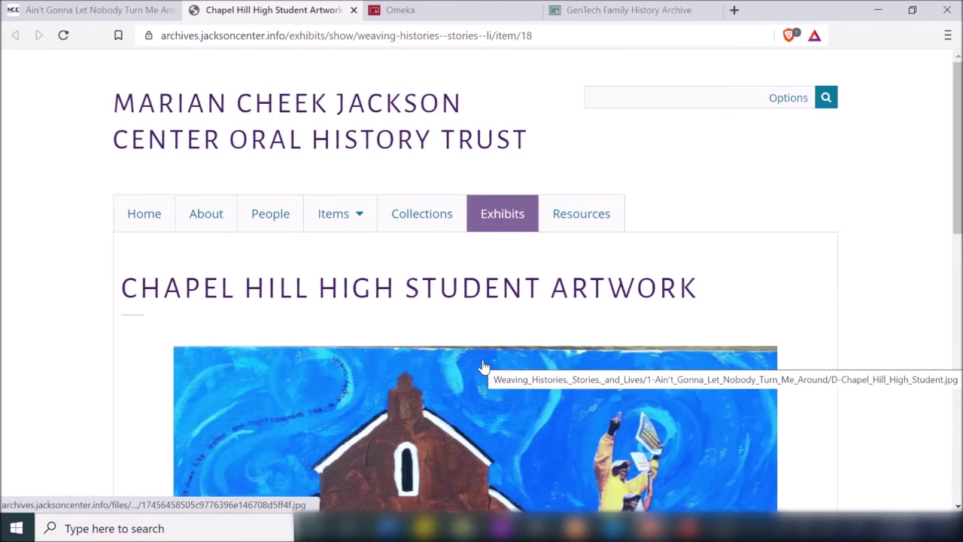
scroll(546, 385, "down", 3)
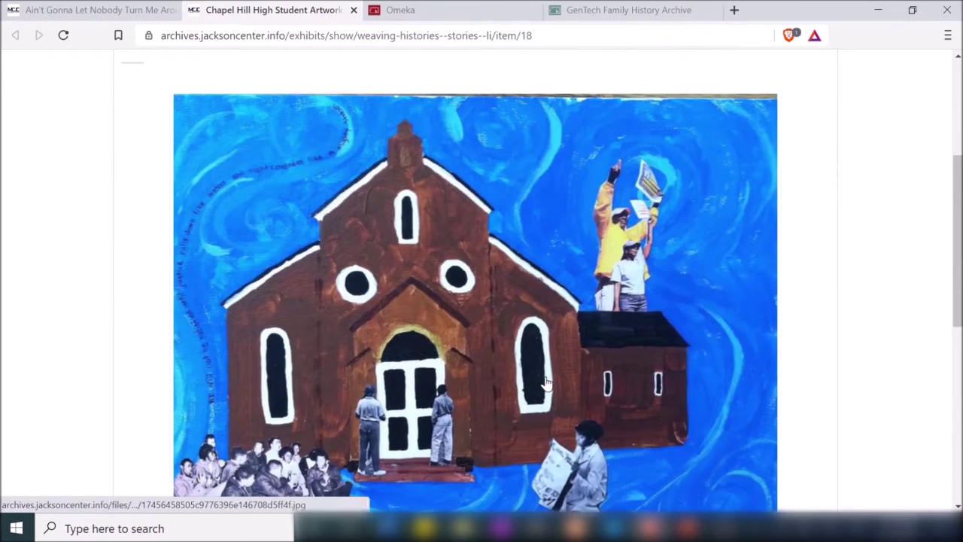
scroll(545, 384, "up", 3)
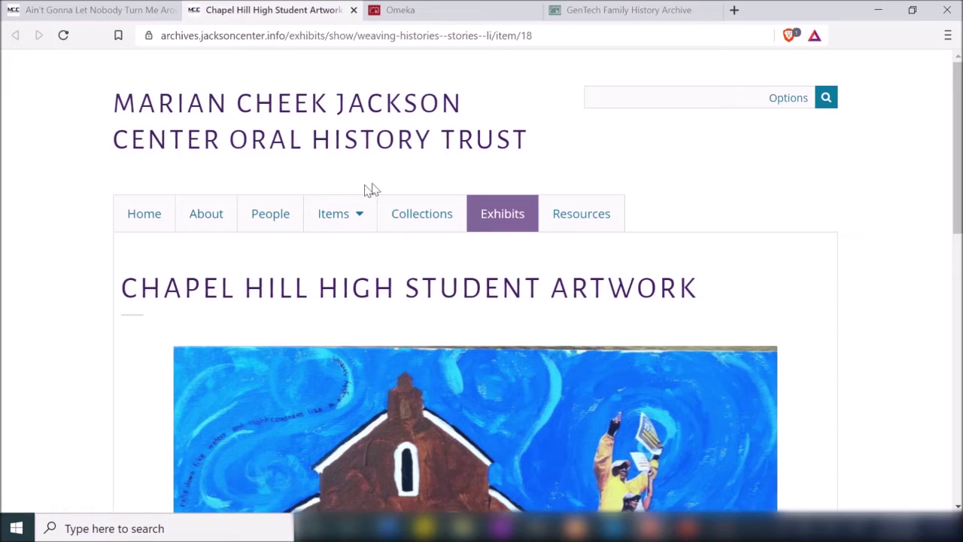
Close the artwork item tab and the Ain't Gonna Let Nobody Turn Me exhibit tab
mouse_move(346, 216)
left_click(354, 12)
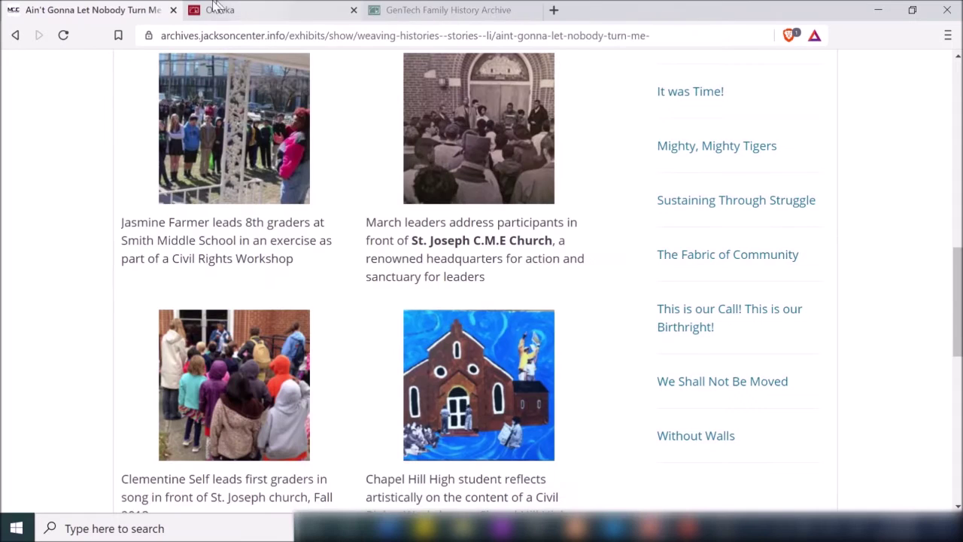
left_click(174, 11)
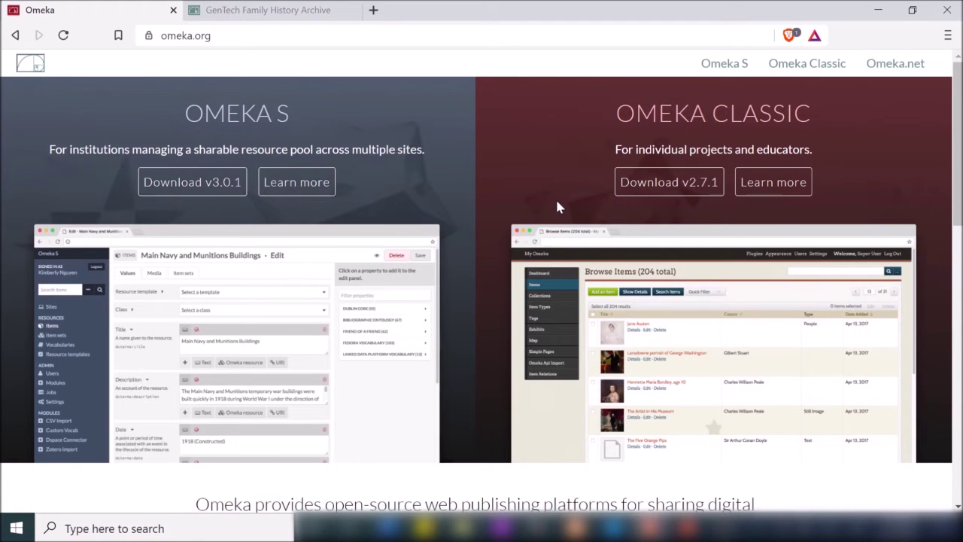
Find the OMEKA.NET card under Explore other Omeka projects and follow its Learn more link
scroll(557, 206, "down", 4)
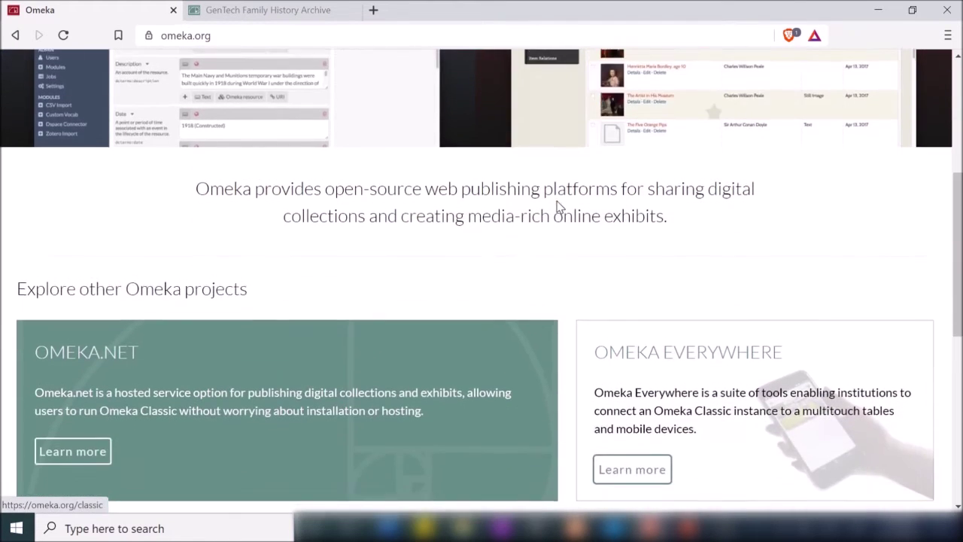
scroll(557, 206, "down", 1)
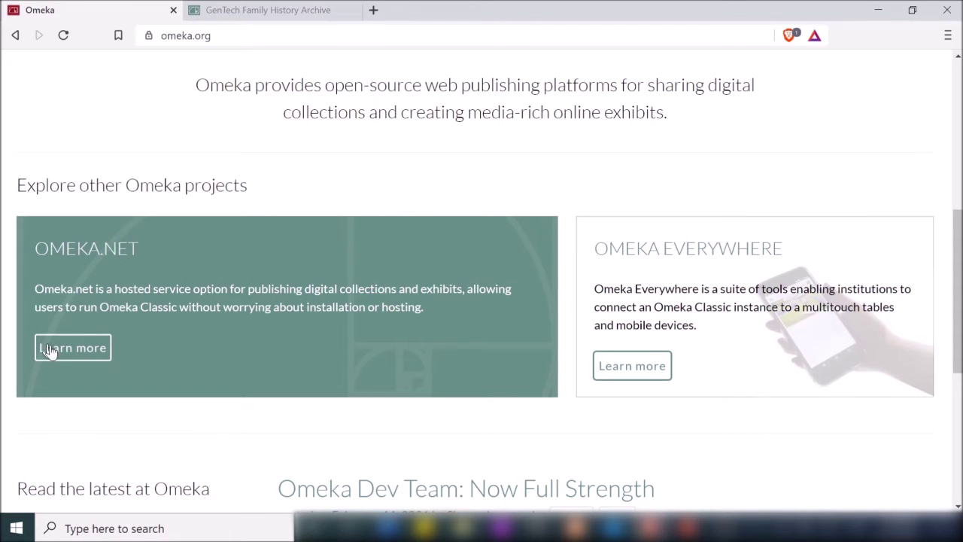
scroll(150, 376, "down", 3)
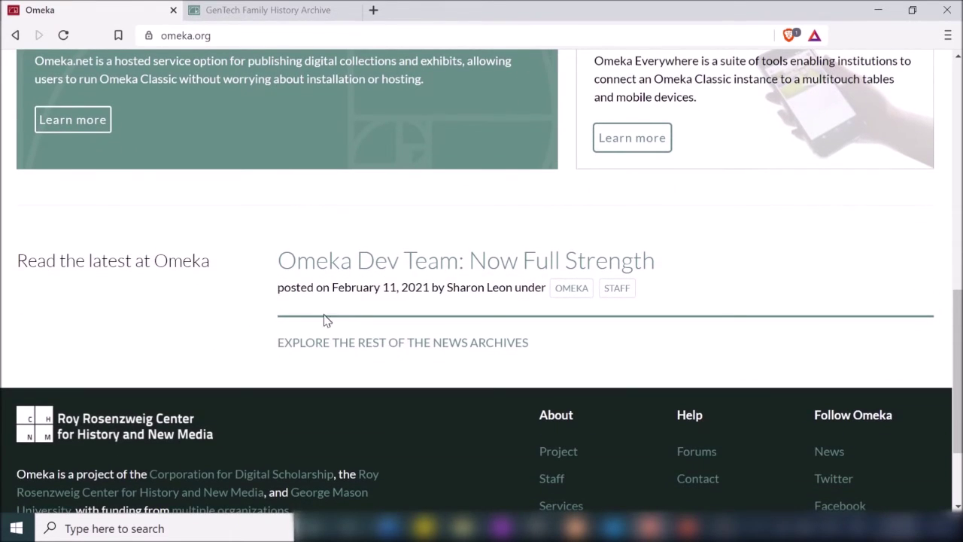
scroll(222, 329, "down", 1)
scroll(224, 332, "up", 1)
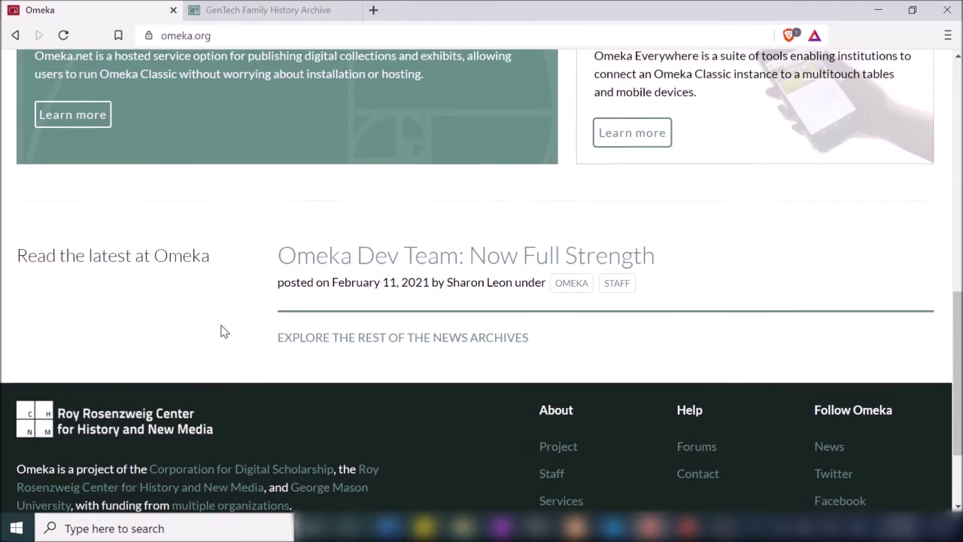
scroll(223, 331, "up", 1)
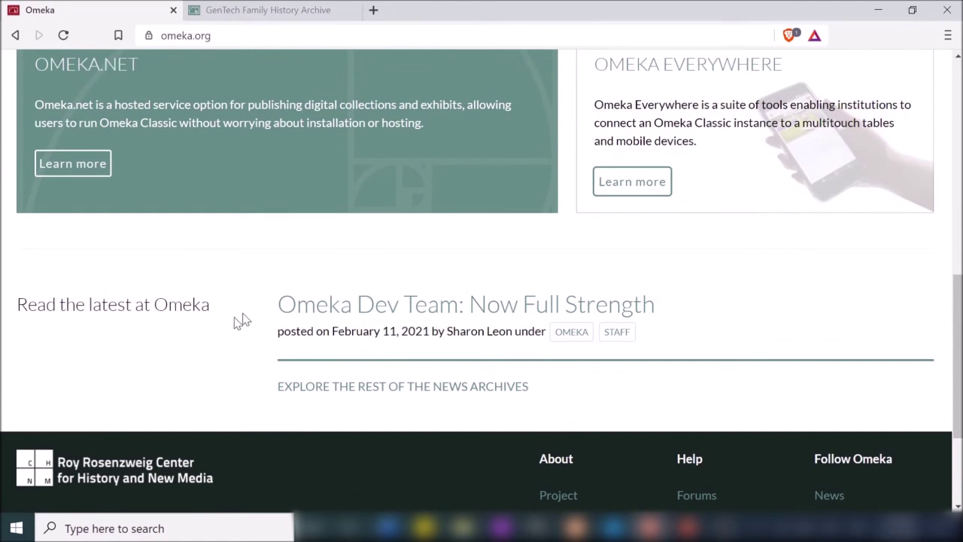
scroll(286, 291, "up", 3)
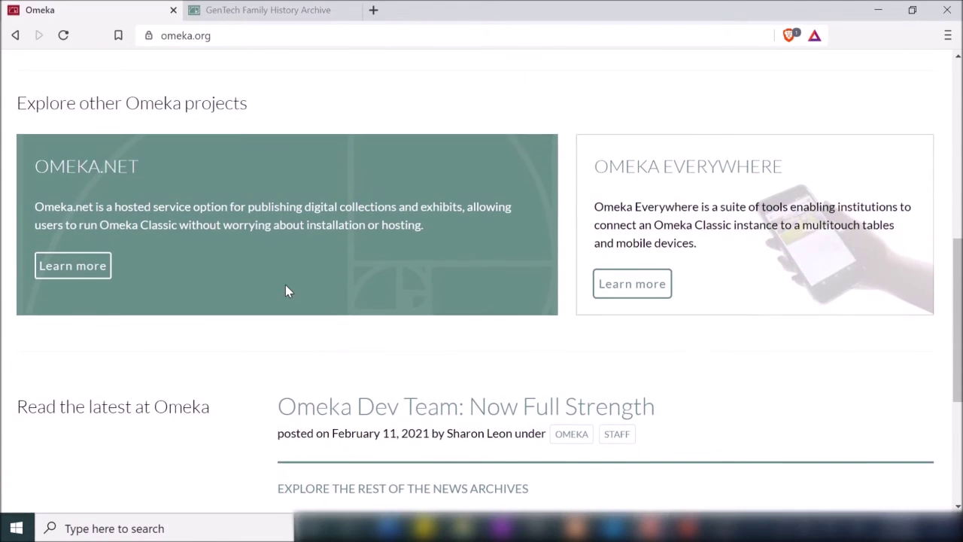
scroll(285, 291, "up", 2)
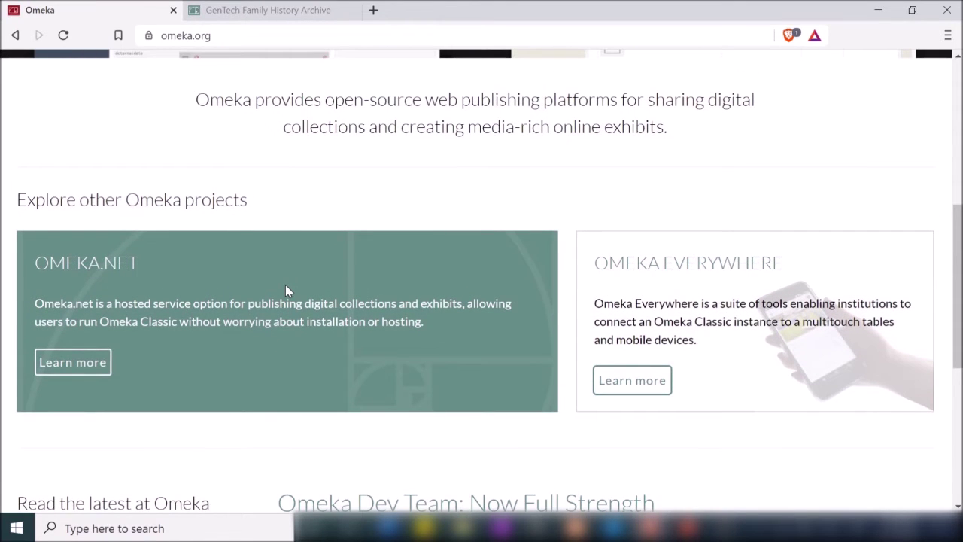
left_click(99, 364)
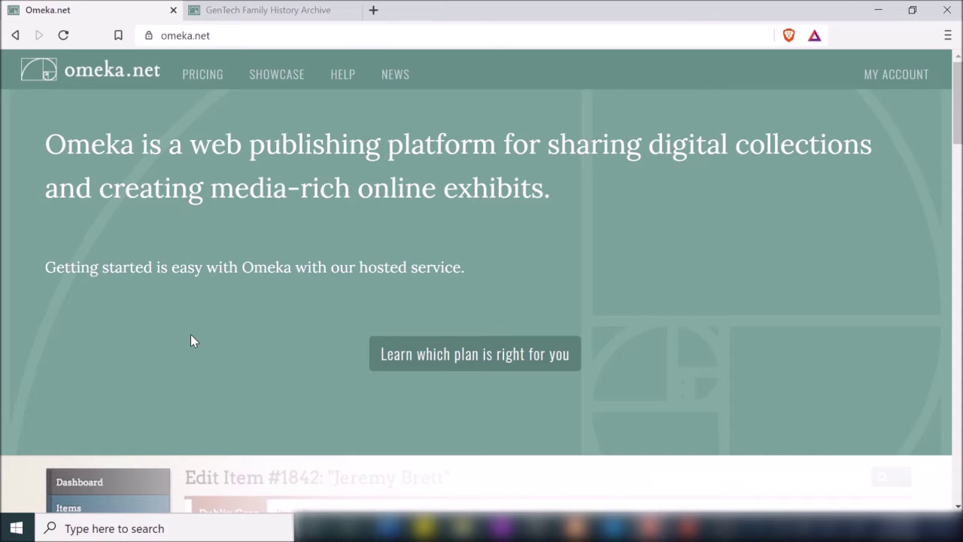
Scroll through the Omeka.net homepage overview
scroll(441, 308, "down", 2)
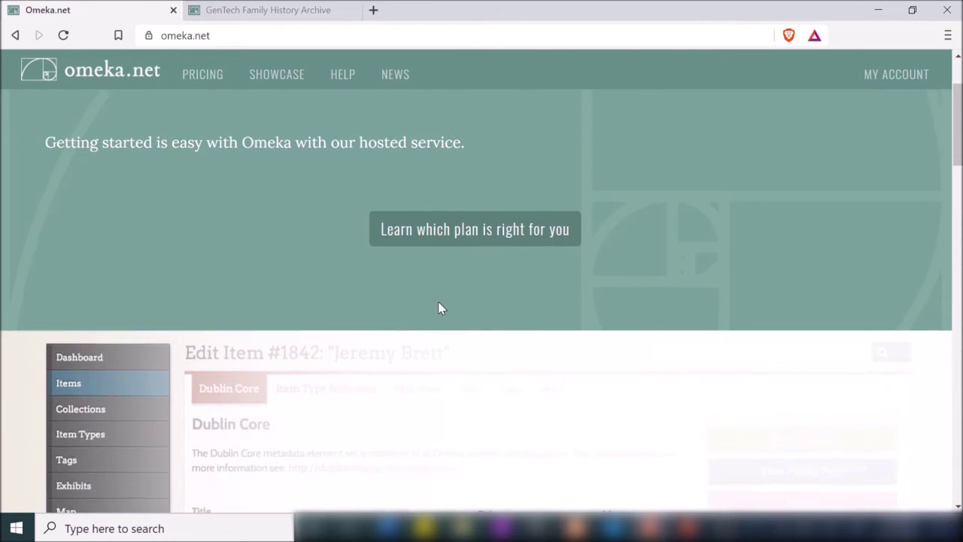
scroll(441, 308, "down", 5)
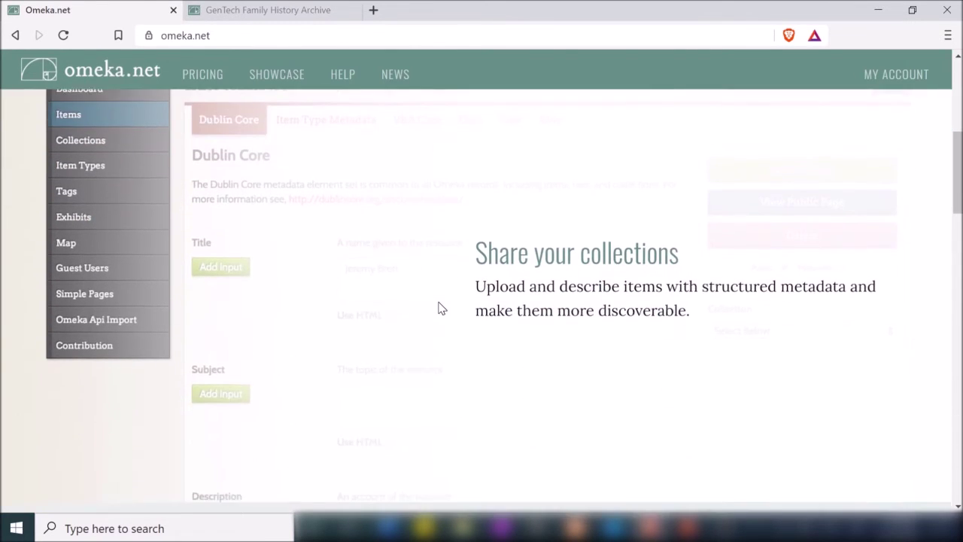
scroll(441, 308, "down", 10)
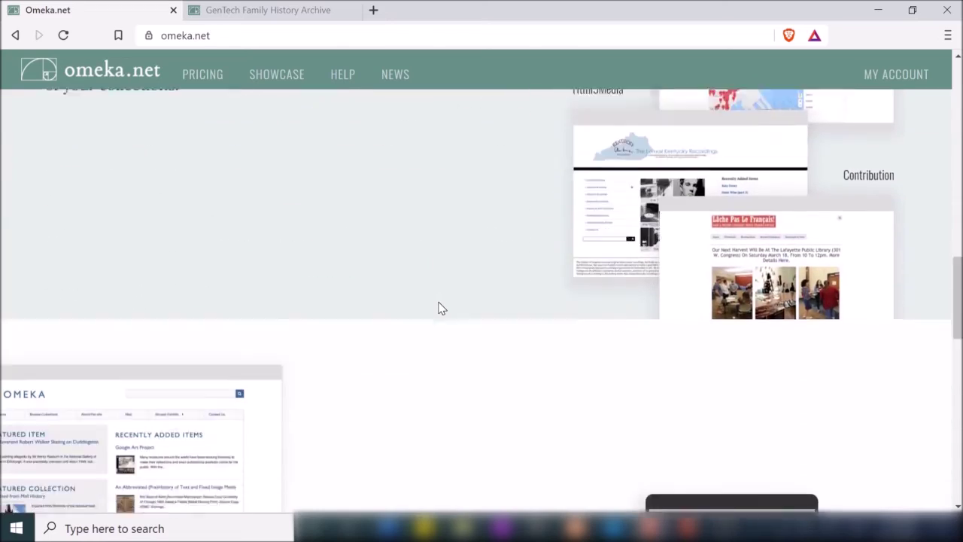
scroll(441, 308, "down", 8)
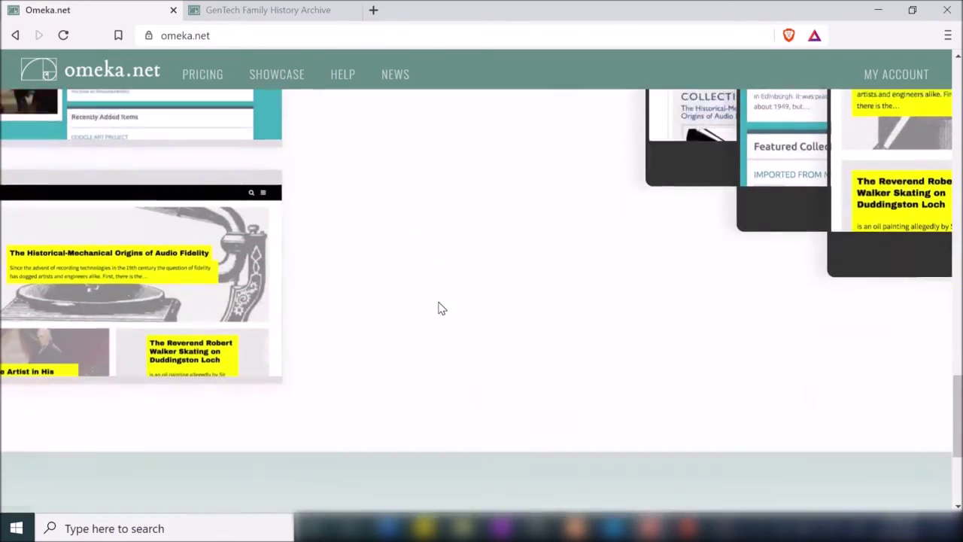
scroll(441, 308, "up", 20)
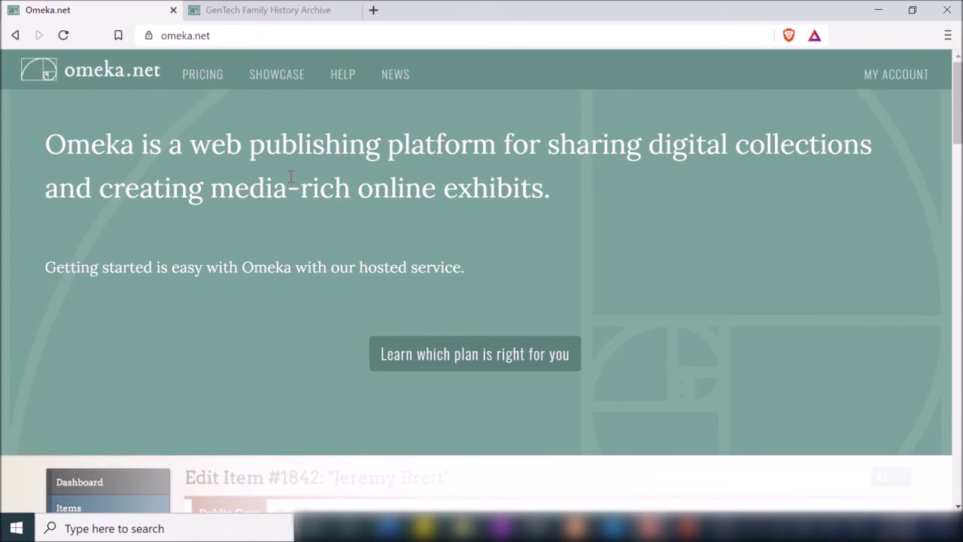
Follow 'Learn which plan is right for you' to compare the Plus, Silver, Gold and Platinum plans
left_click(464, 365)
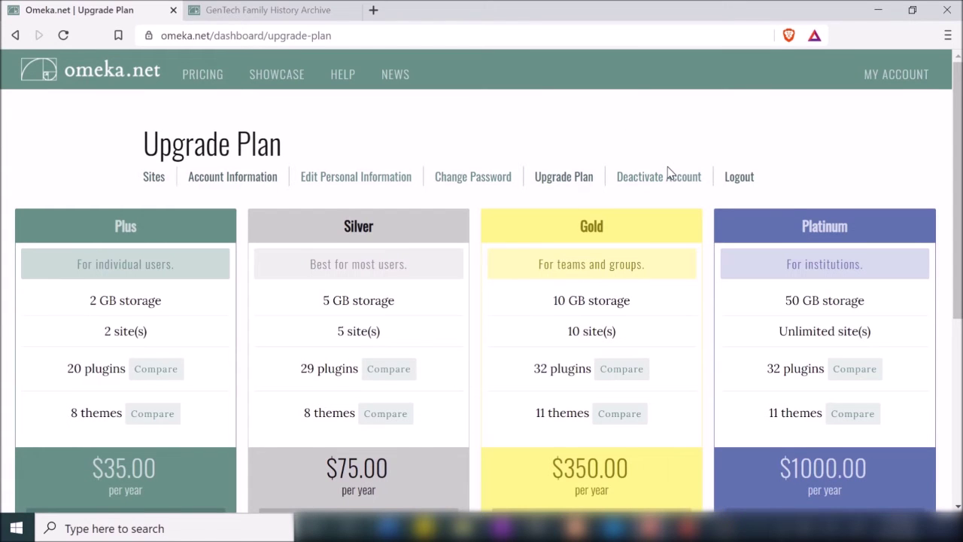
scroll(669, 171, "down", 2)
scroll(670, 173, "up", 1)
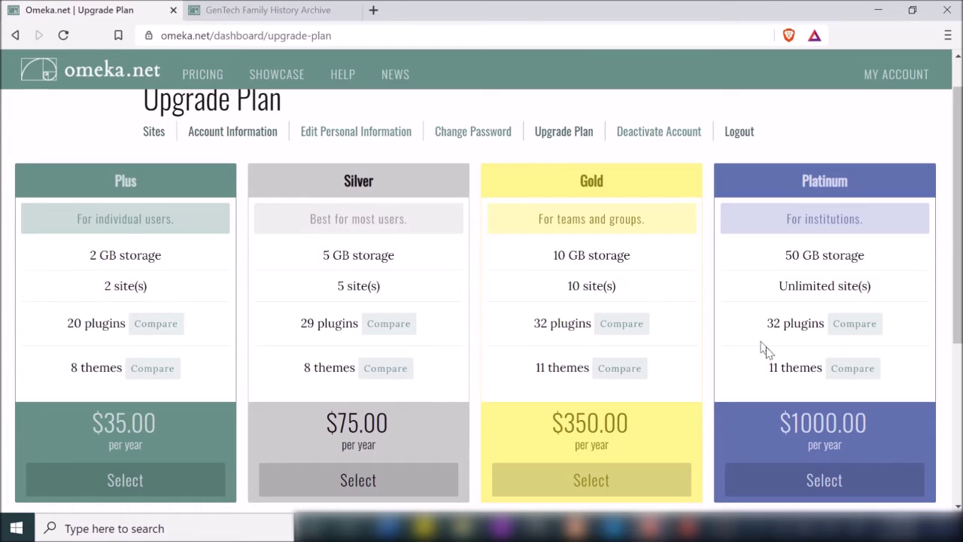
scroll(849, 388, "down", 1)
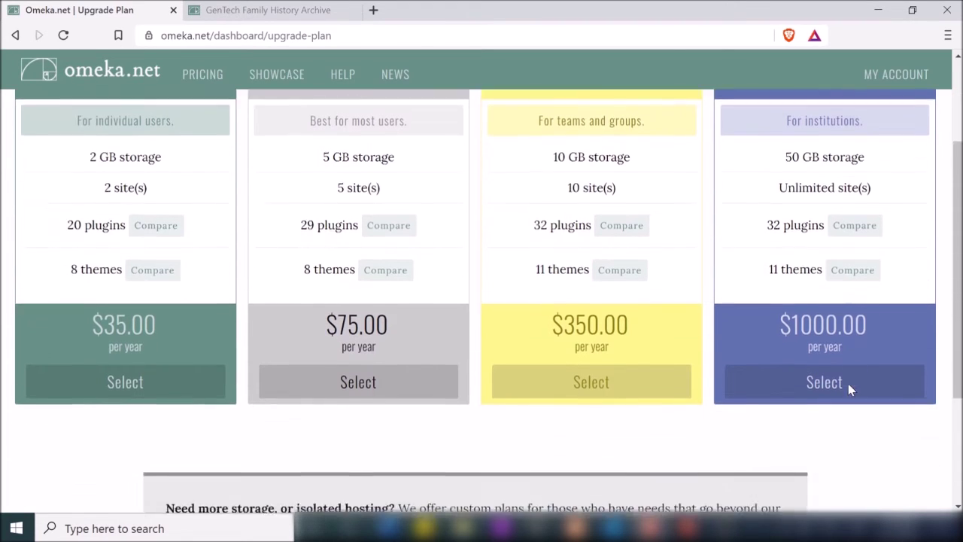
scroll(585, 147, "up", 2)
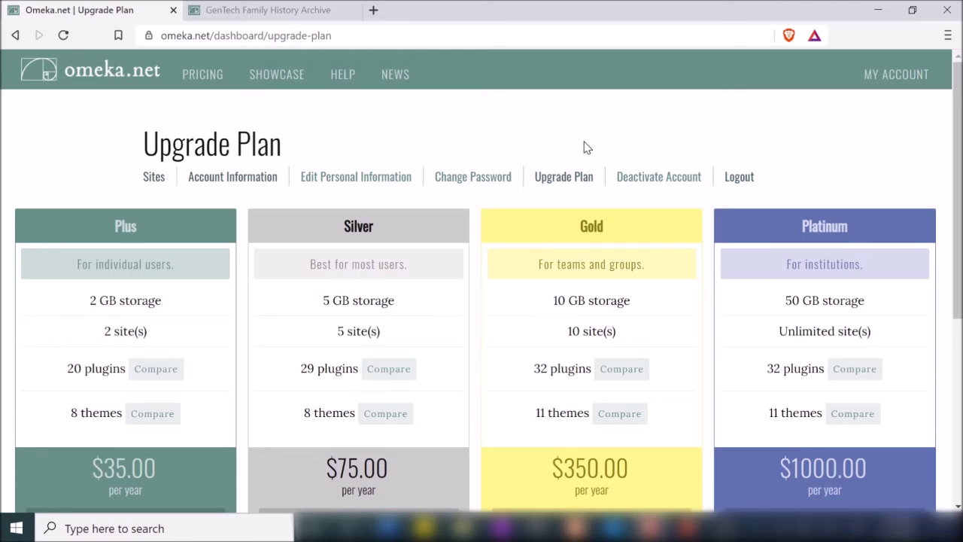
Browse the Omeka.net Showcase, then go to My Account to see gentech.omeka.net
left_click(286, 84)
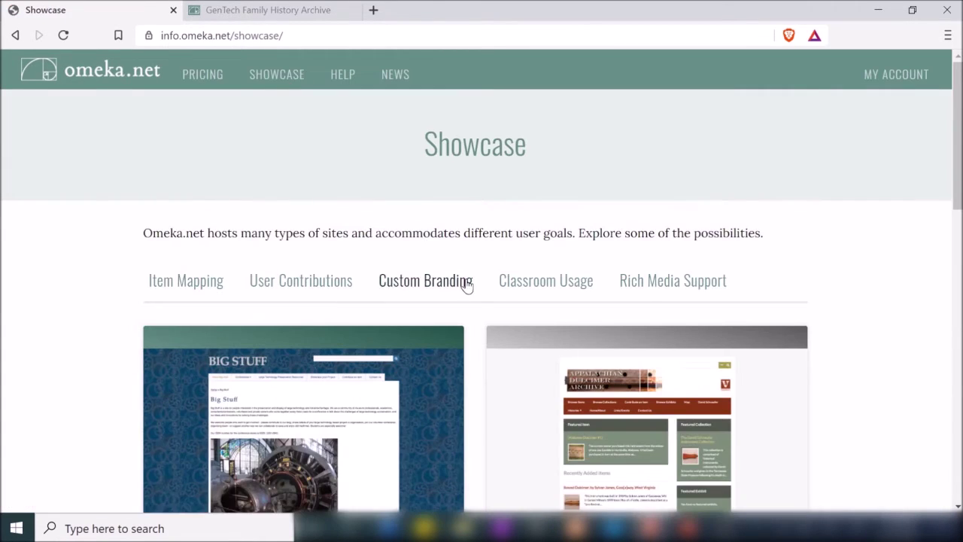
scroll(742, 318, "down", 4)
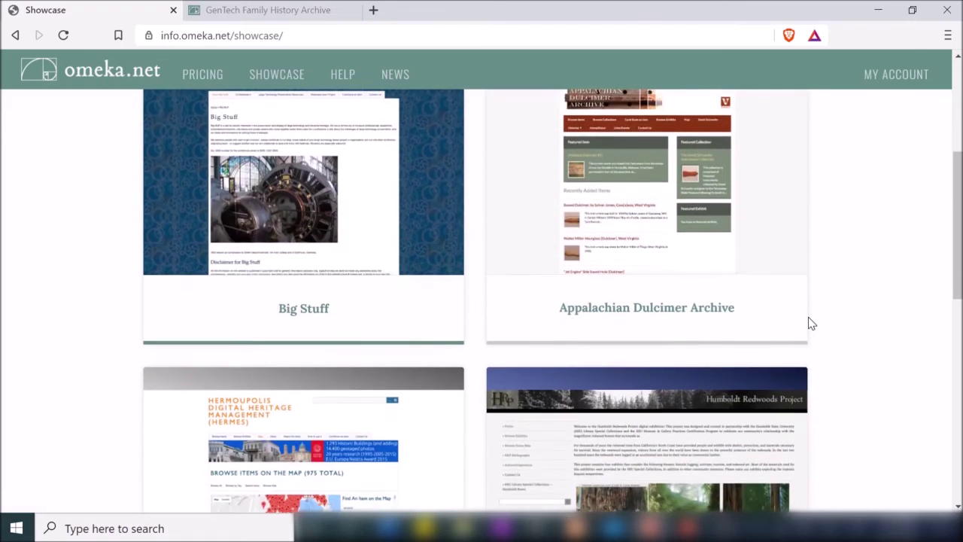
scroll(811, 323, "down", 8)
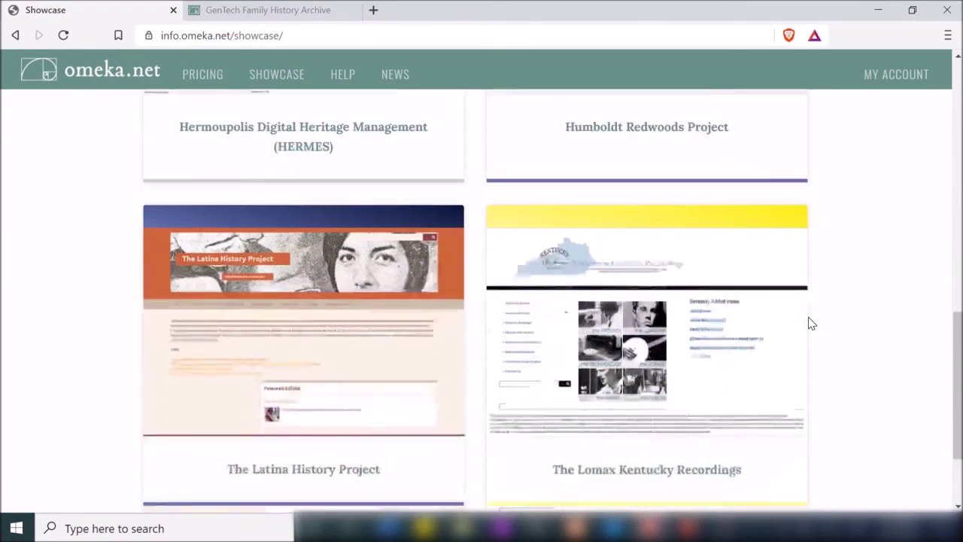
scroll(810, 322, "up", 12)
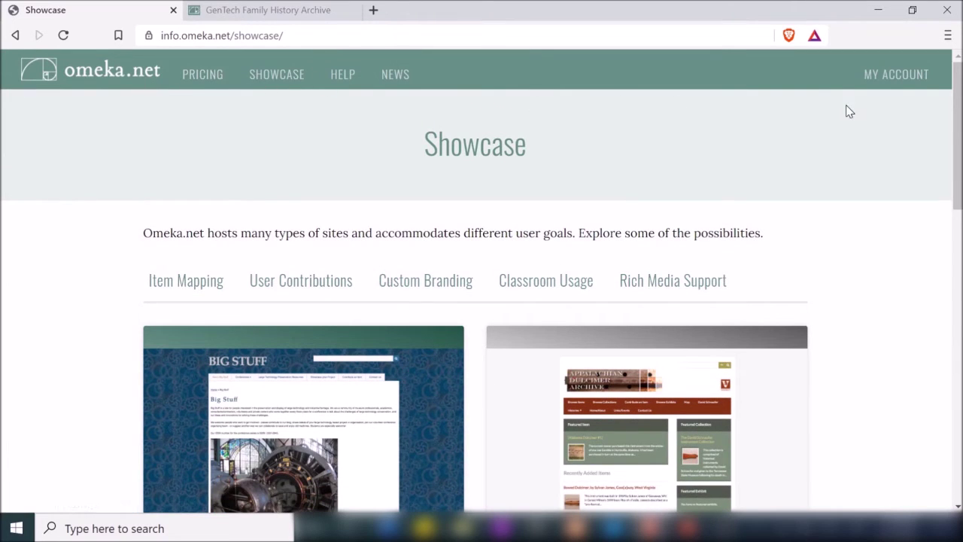
left_click(896, 75)
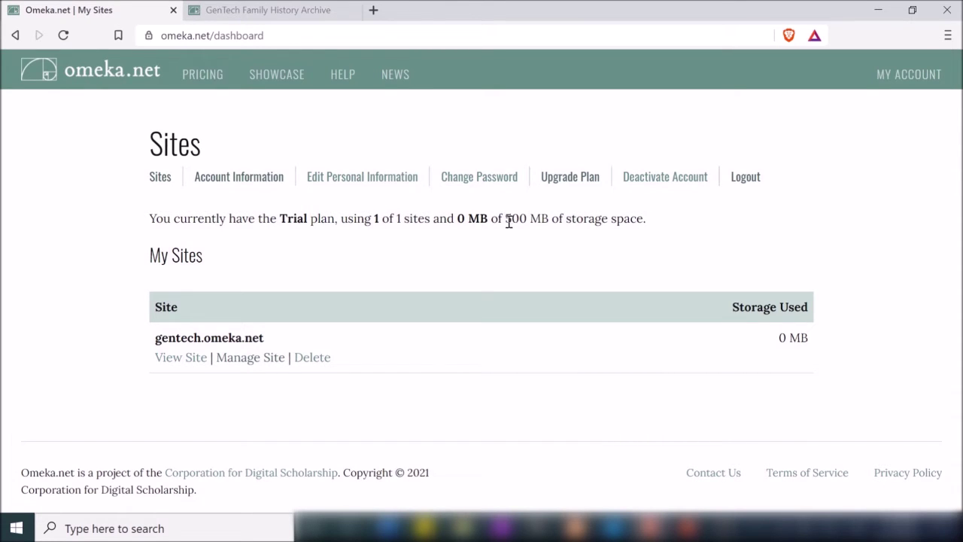
left_click_drag(505, 221, 534, 220)
left_click(569, 241)
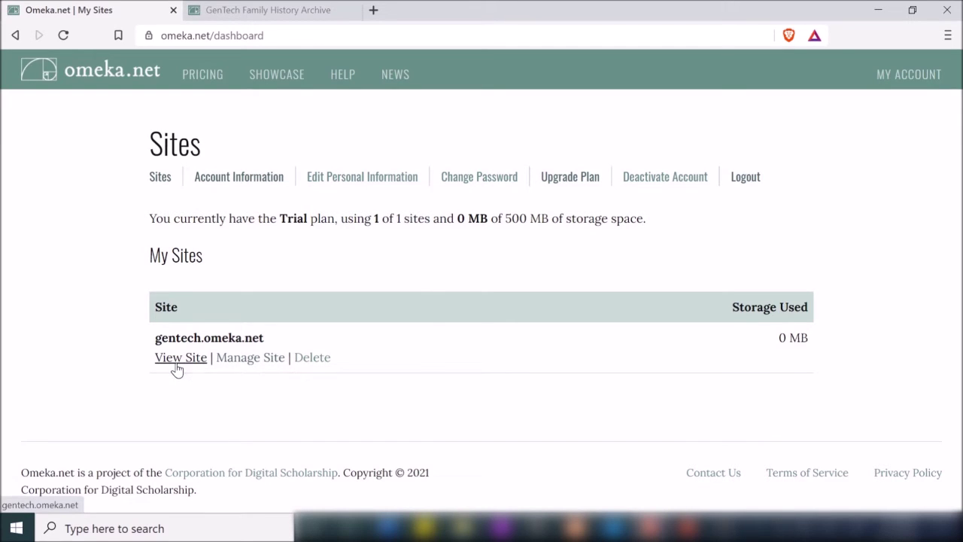
right_click(177, 366)
left_click(264, 205)
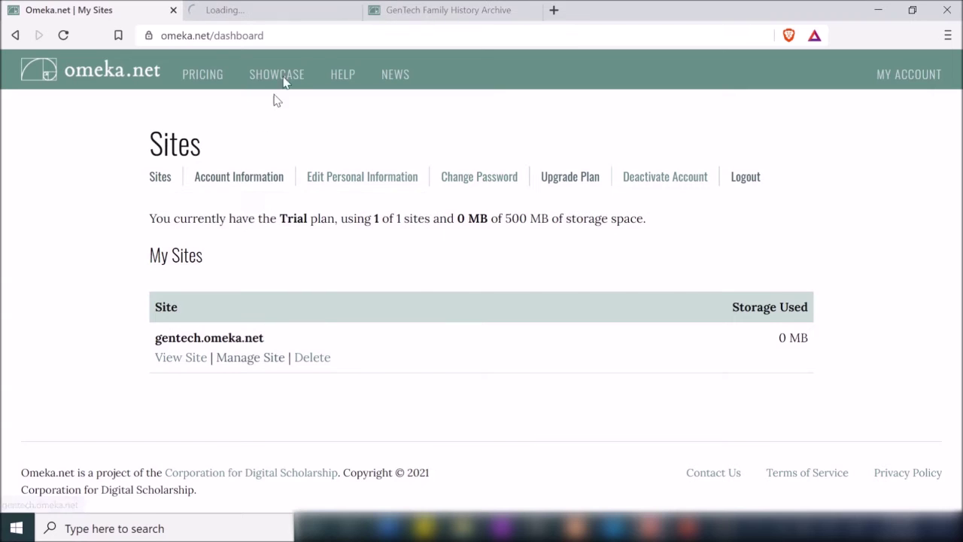
left_click(534, 10)
left_click(305, 10)
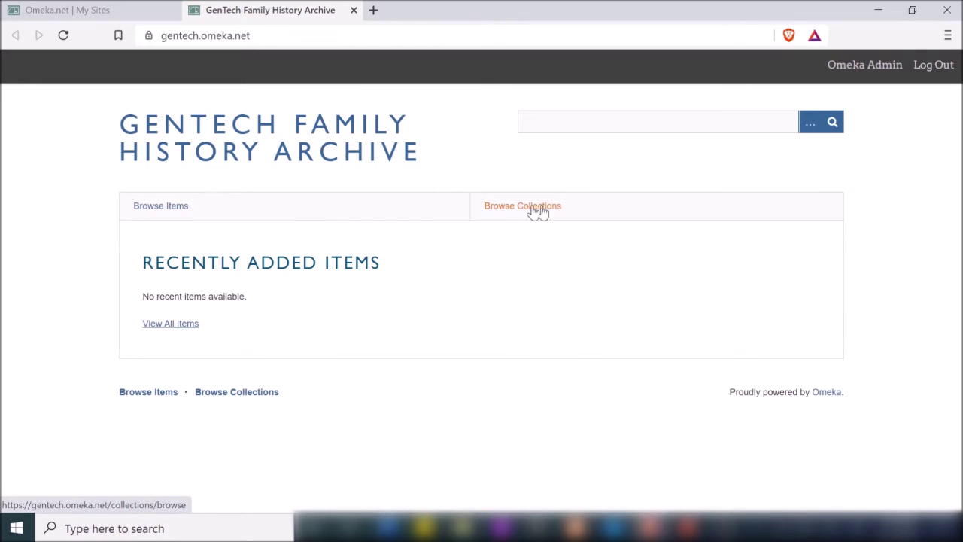
left_click(660, 112)
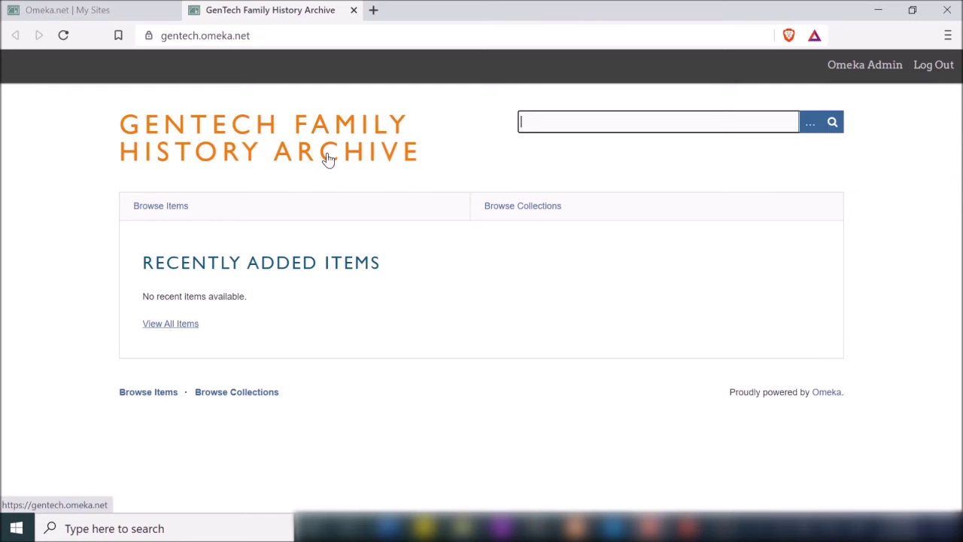
left_click(68, 7)
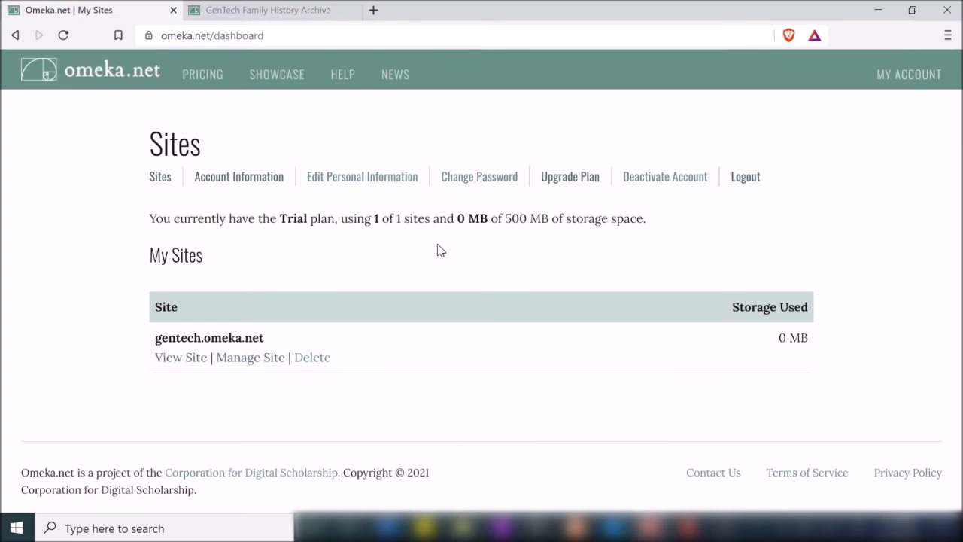
From the GenTech admin dashboard's Themes page, apply the Seasons theme in place of Berlin
left_click(242, 361)
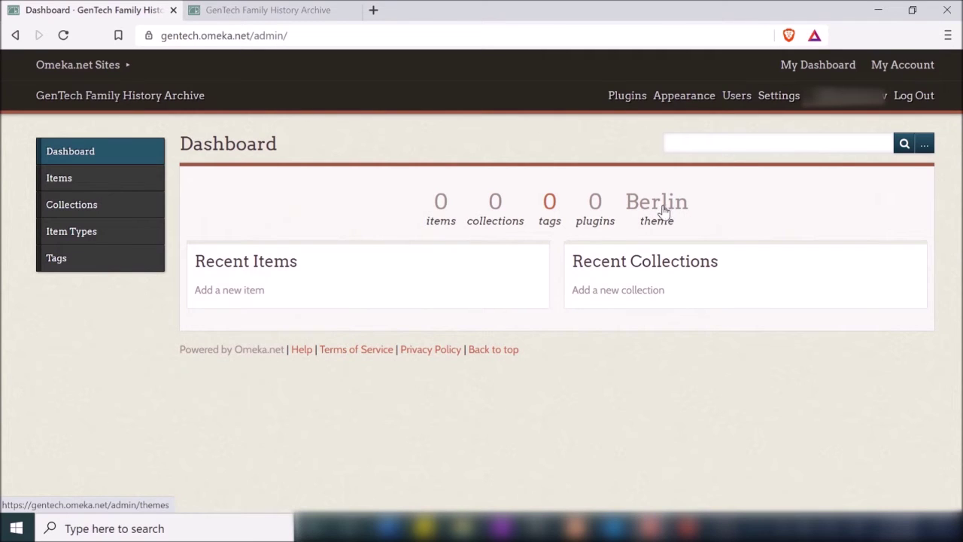
left_click(674, 206)
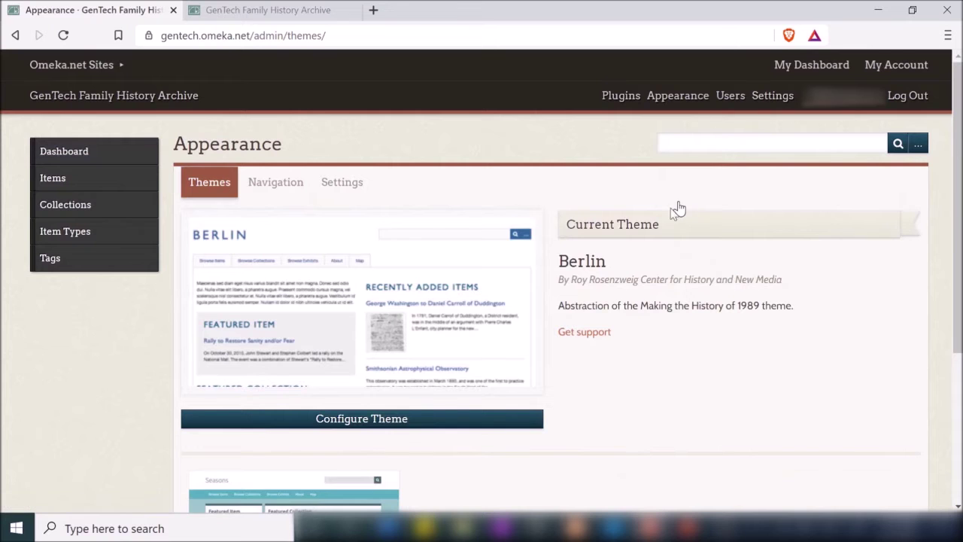
scroll(627, 352, "down", 2)
scroll(627, 354, "down", 2)
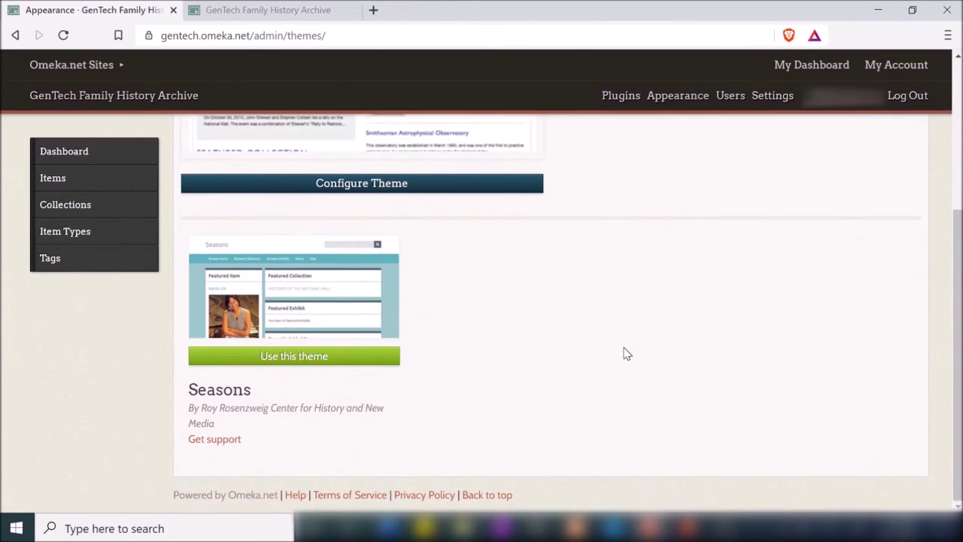
scroll(627, 353, "up", 4)
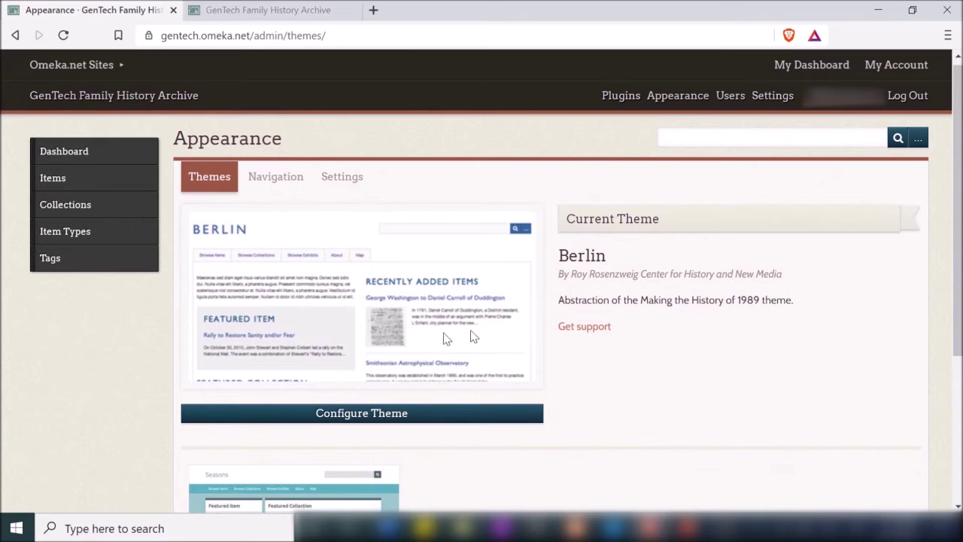
scroll(677, 372, "down", 1)
scroll(677, 374, "down", 3)
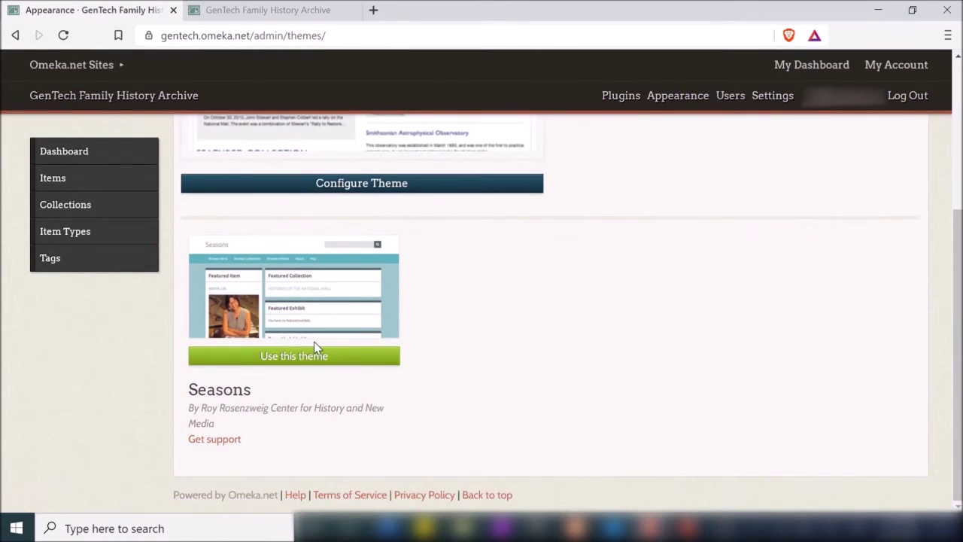
left_click(357, 364)
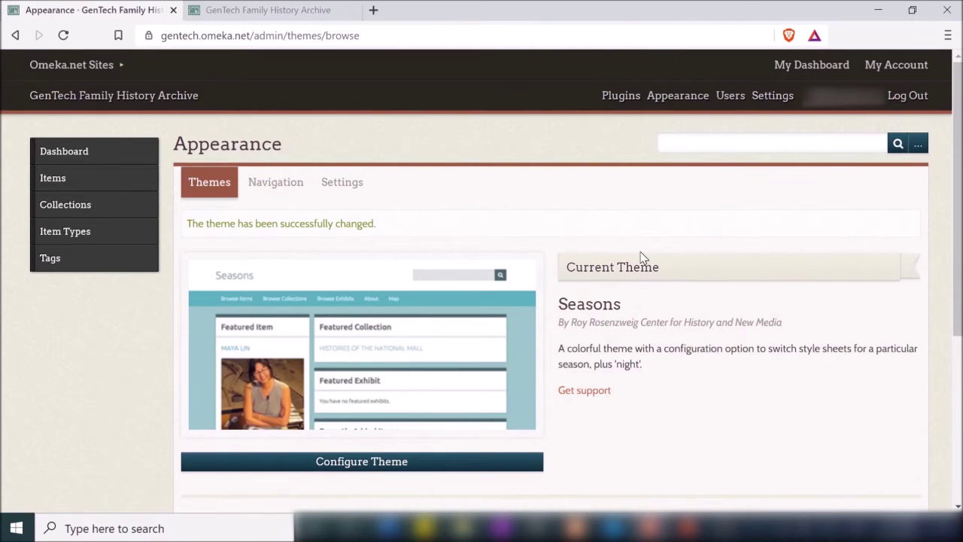
Open Configure Theme for Seasons, check the Style Sheet choices keeping Winter, and review the options
left_click(410, 461)
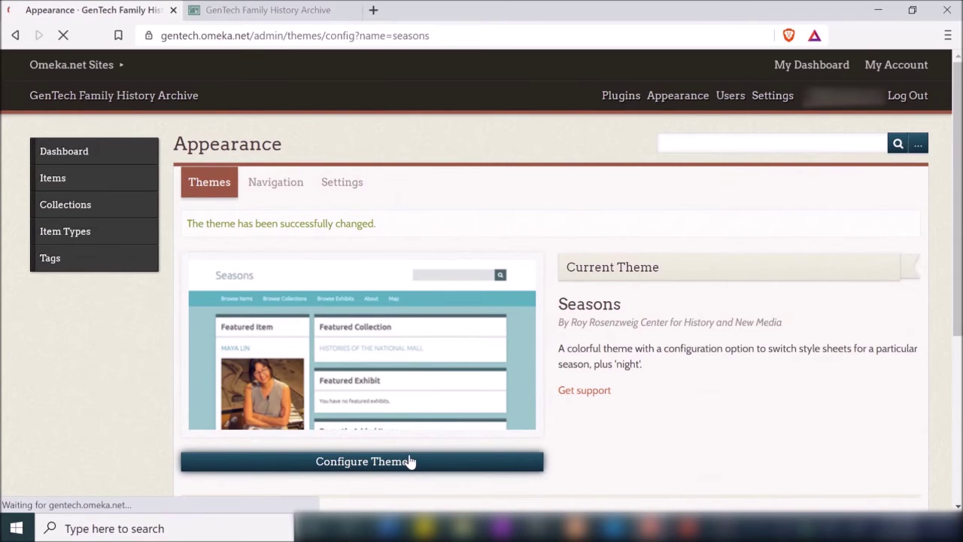
scroll(631, 358, "down", 3)
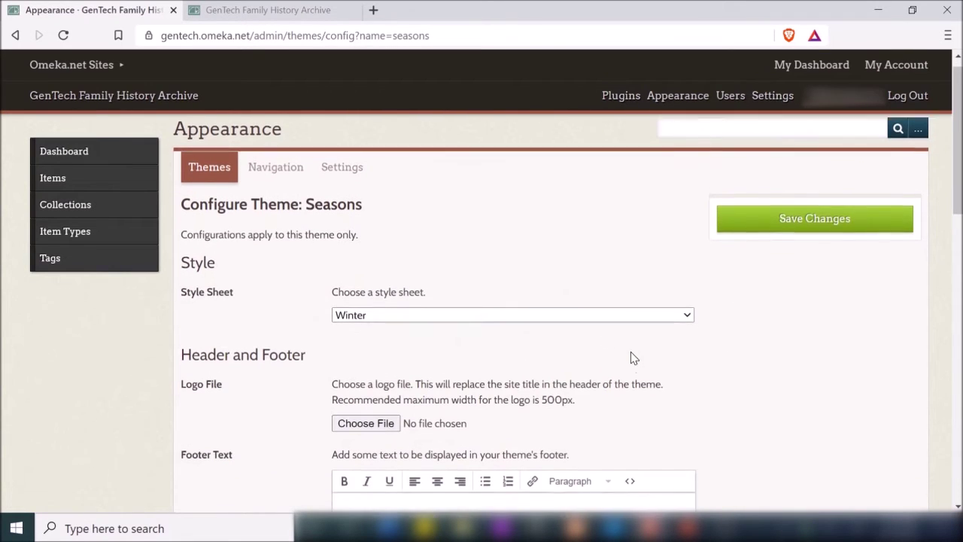
scroll(631, 352, "down", 1)
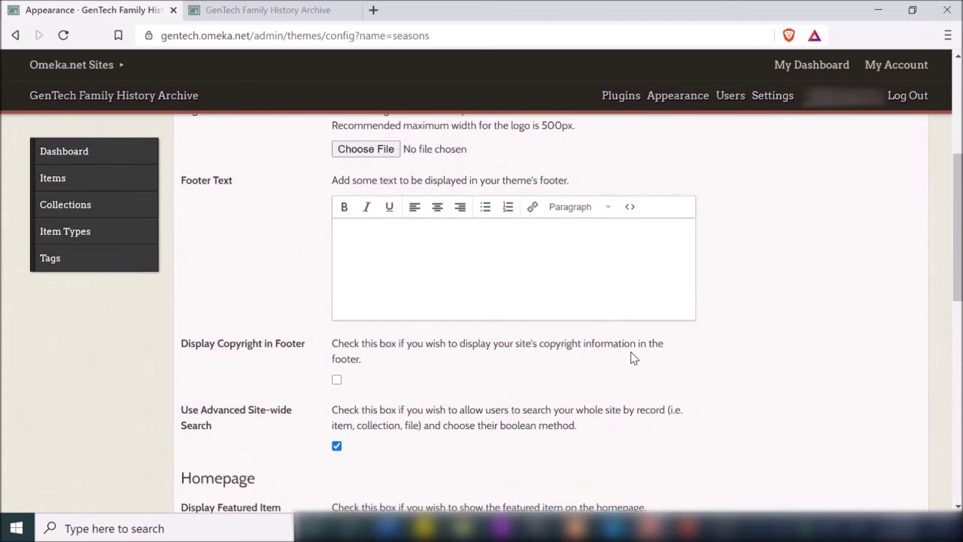
scroll(631, 352, "up", 4)
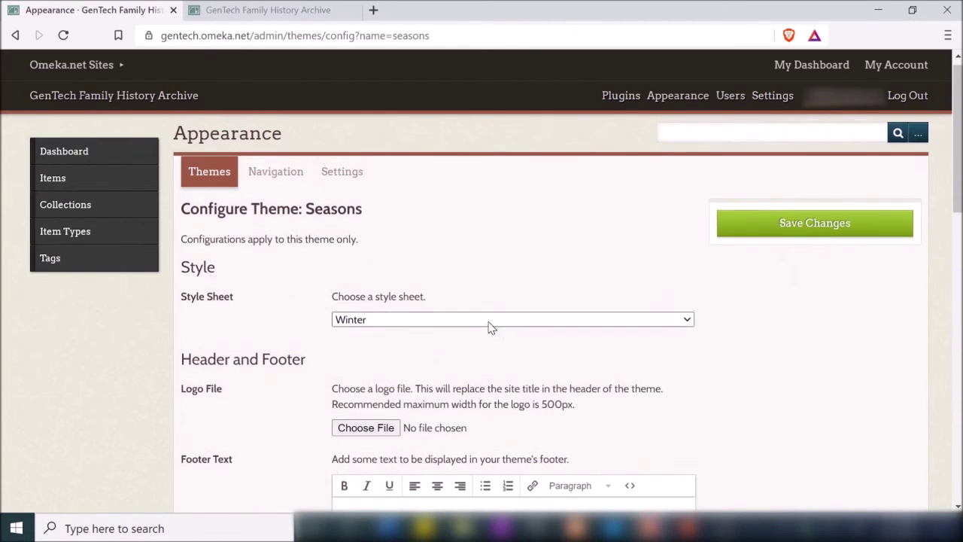
left_click(487, 317)
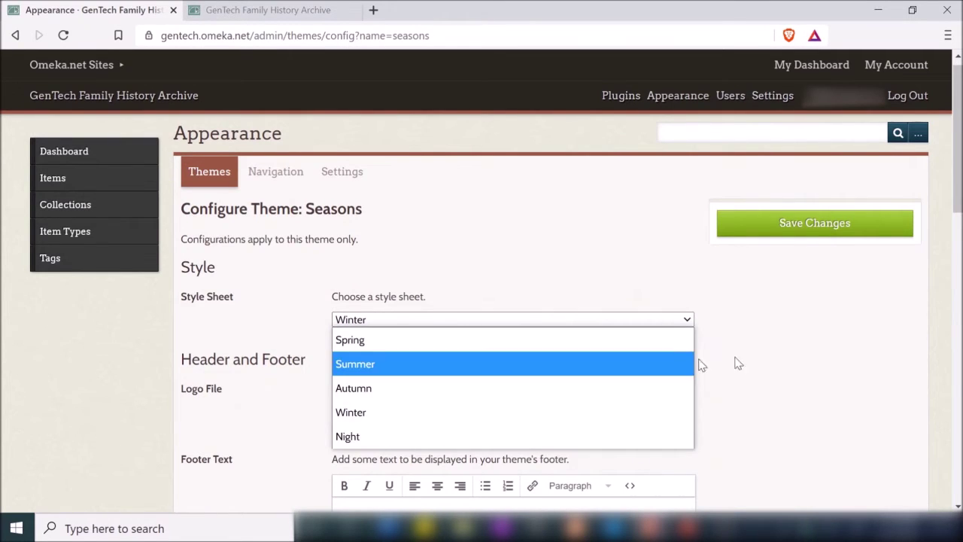
left_click(775, 360)
scroll(540, 422, "down", 3)
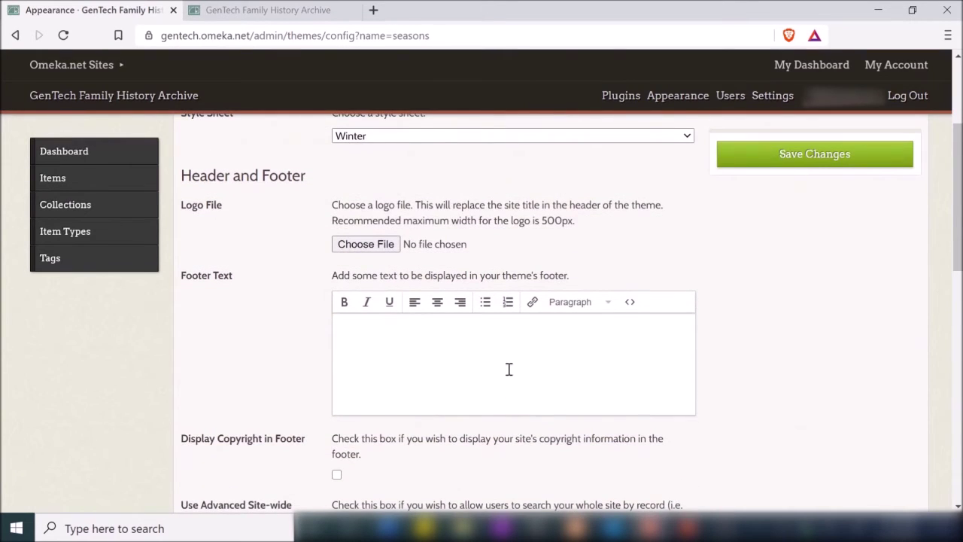
scroll(507, 370, "down", 2)
scroll(654, 369, "down", 3)
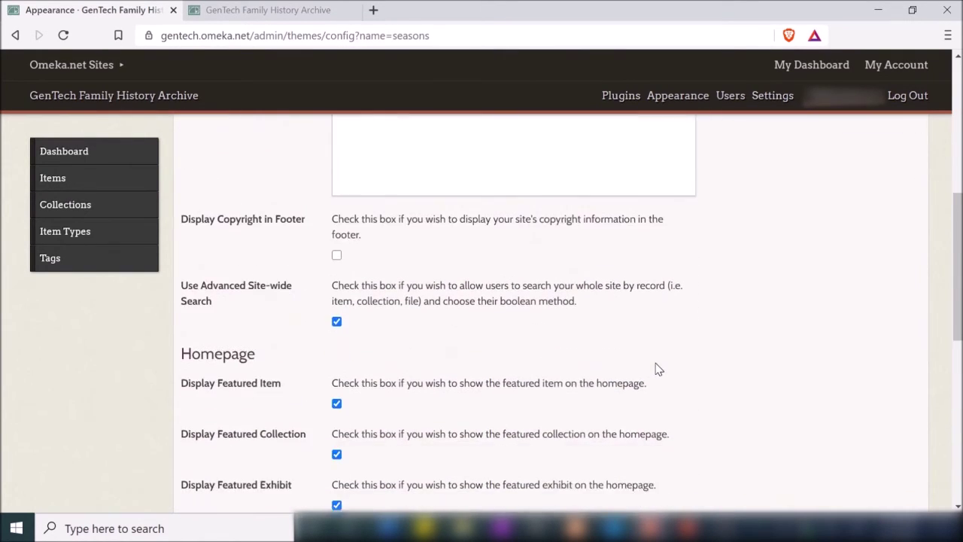
scroll(501, 296, "down", 4)
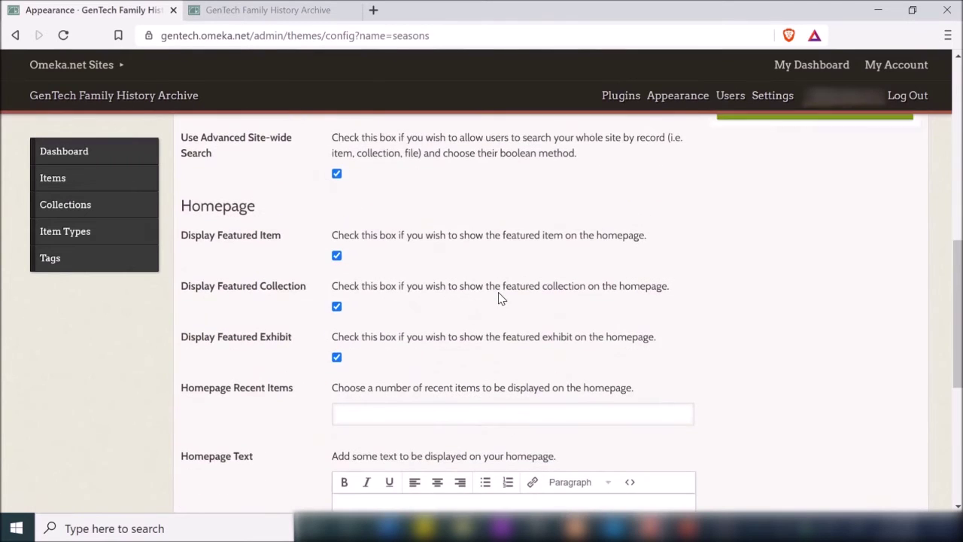
scroll(499, 292, "down", 2)
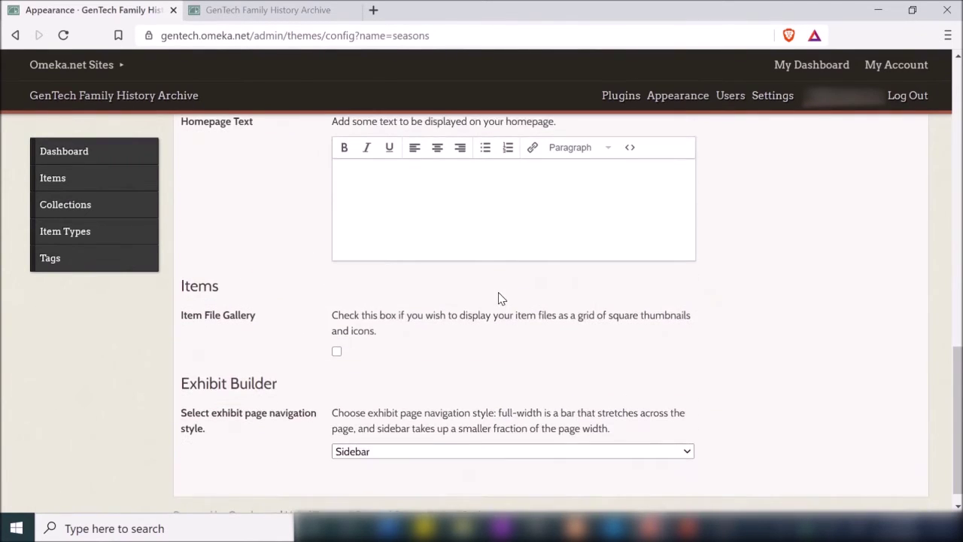
scroll(475, 286, "up", 1)
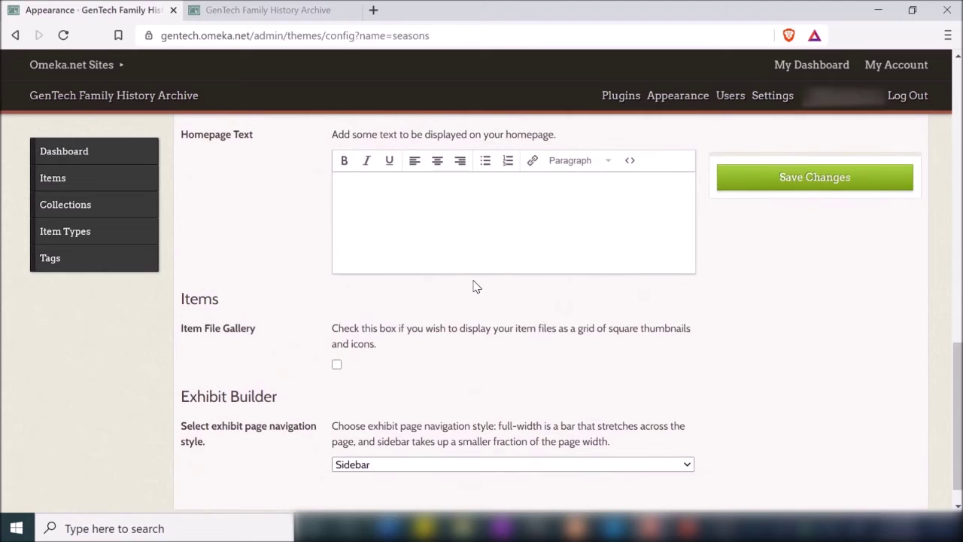
scroll(475, 308, "up", 10)
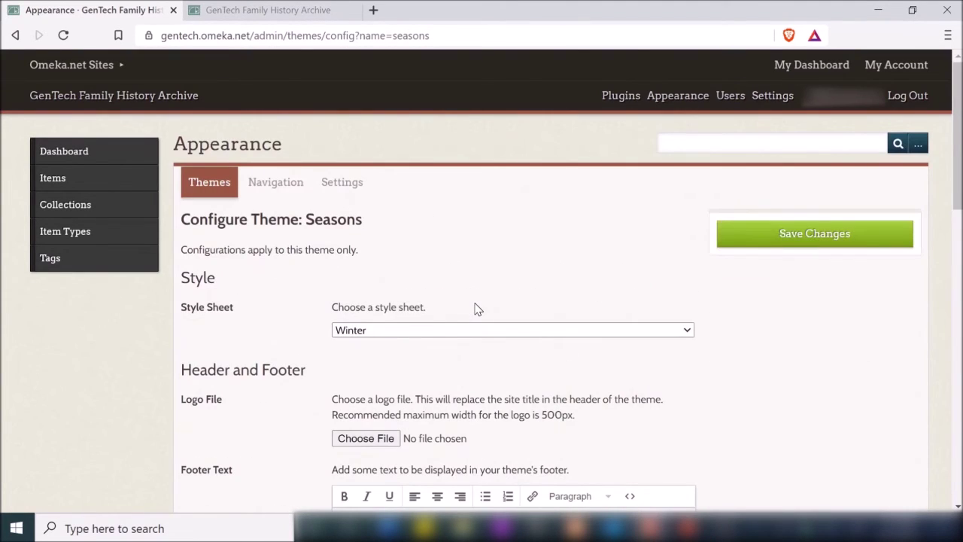
Add a 'Home' link with URL '/' to the navigation, move it to the top, and save
left_click(274, 197)
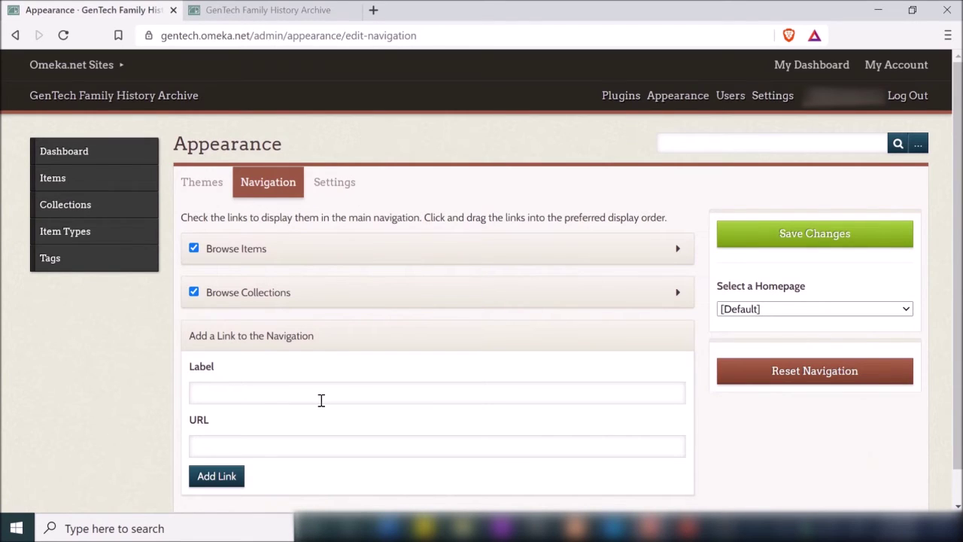
scroll(323, 376, "down", 1)
left_click(300, 362)
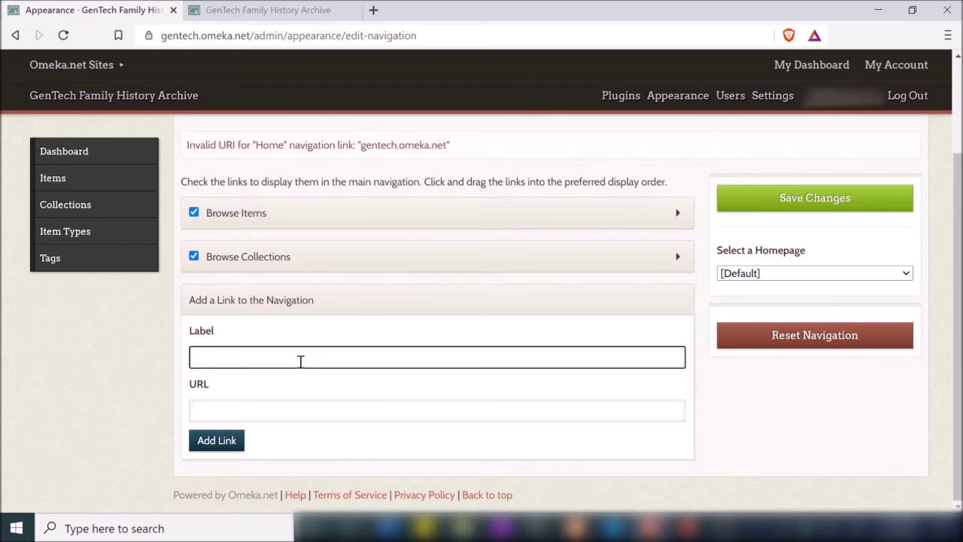
left_click(240, 407)
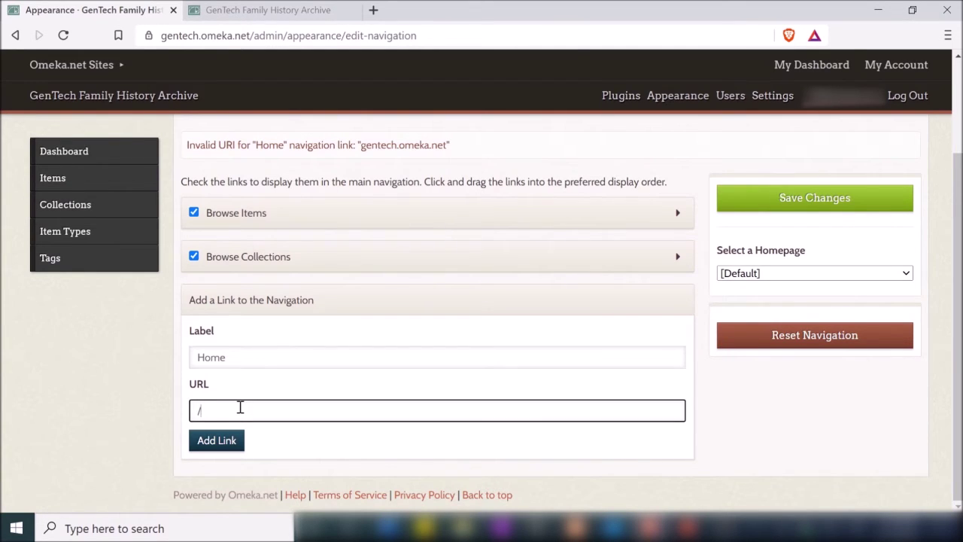
left_click(220, 444)
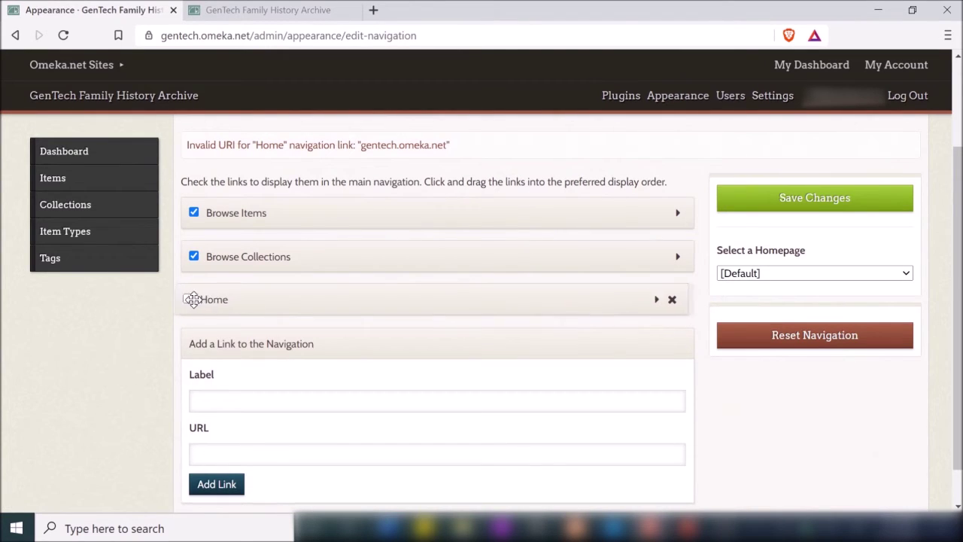
left_click_drag(197, 302, 230, 210)
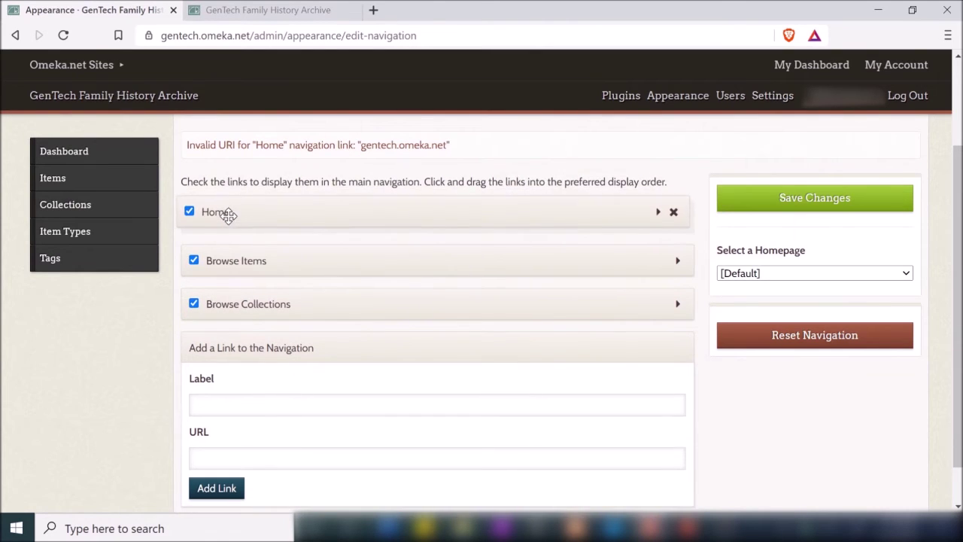
left_click(785, 199)
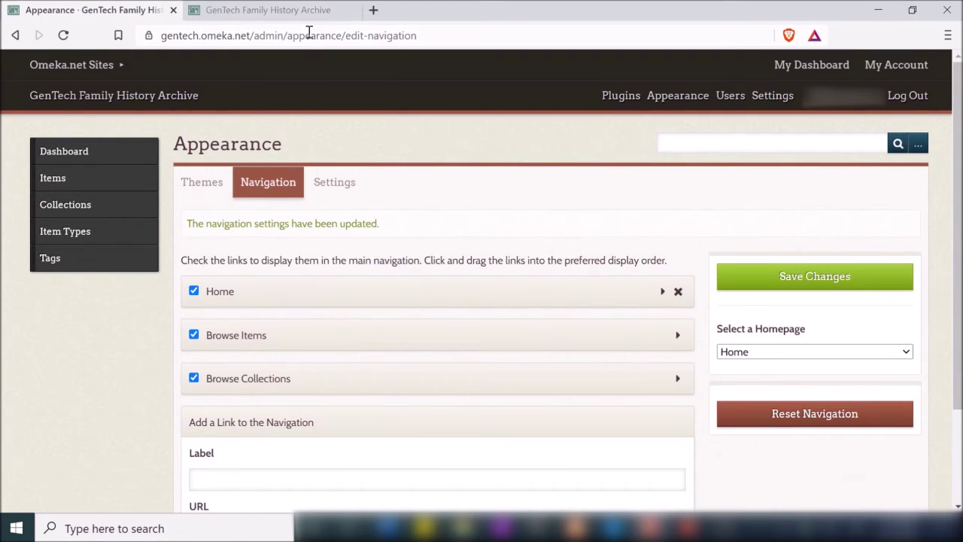
left_click(280, 8)
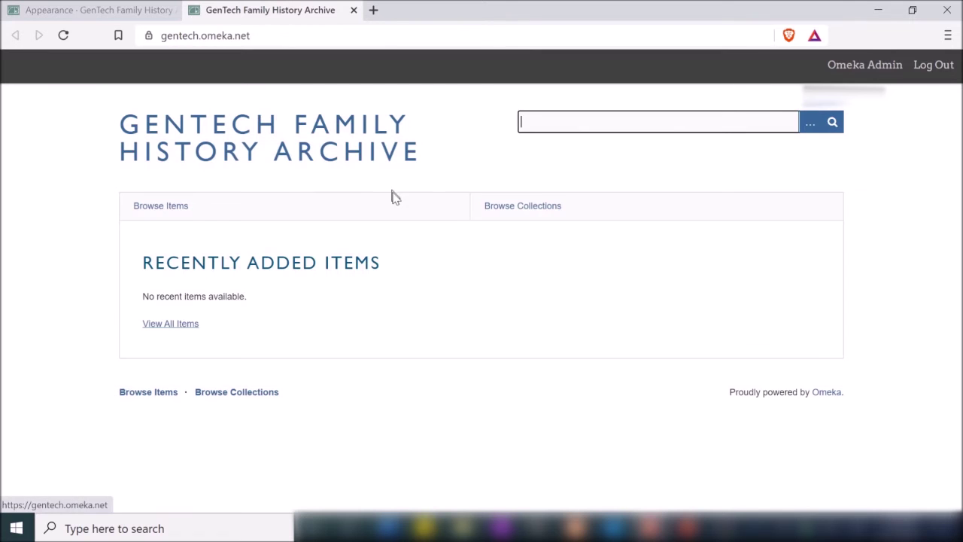
Reload the public GenTech site to check the Seasons theme with Home first in the menu
key("F5")
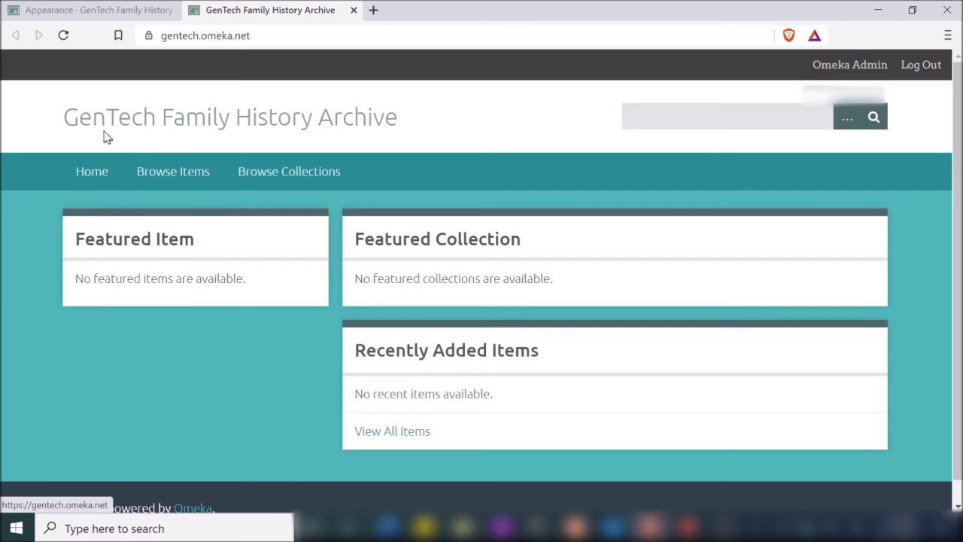
scroll(275, 346, "down", 1)
scroll(276, 346, "up", 1)
Back in admin, view Appearance settings: square thumbnails on, 10 results per page
left_click(90, 6)
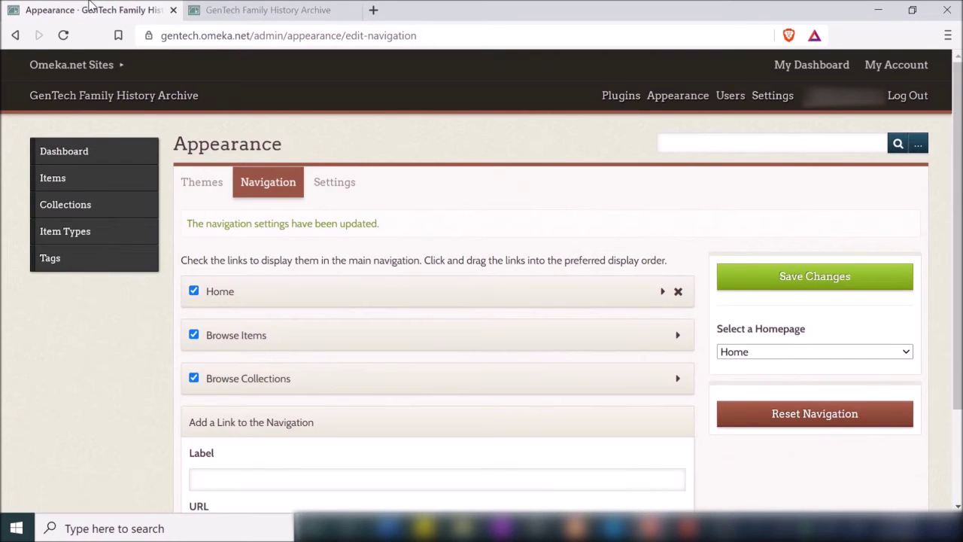
left_click(335, 201)
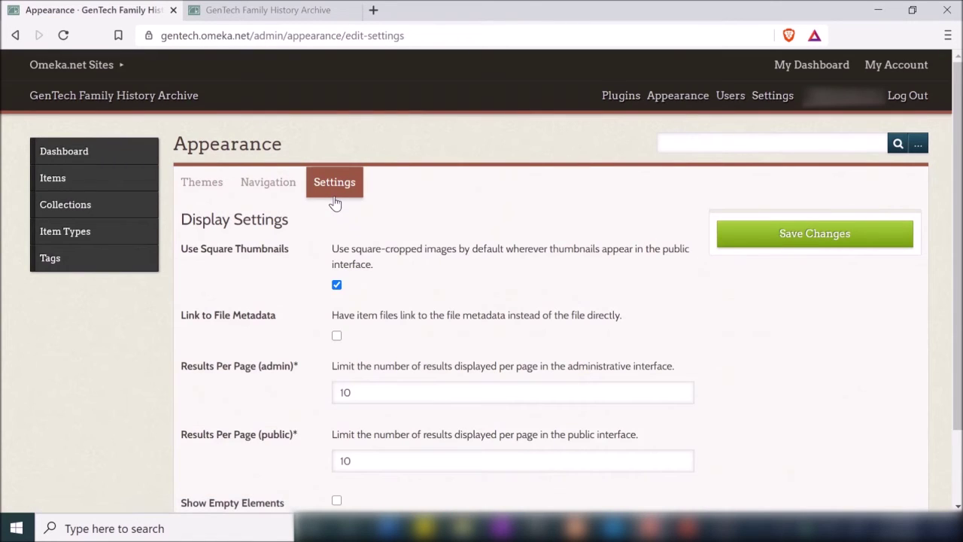
scroll(531, 316, "down", 2)
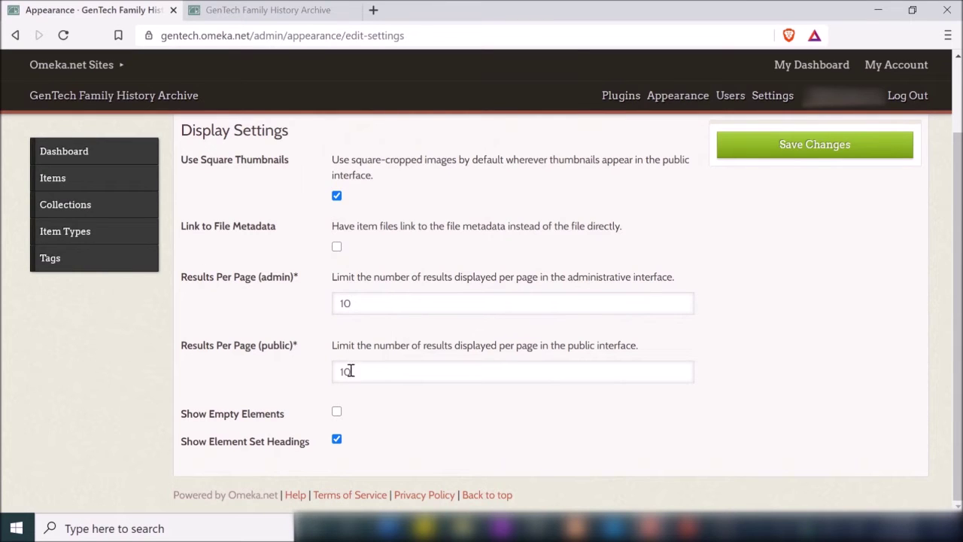
scroll(566, 328, "up", 2)
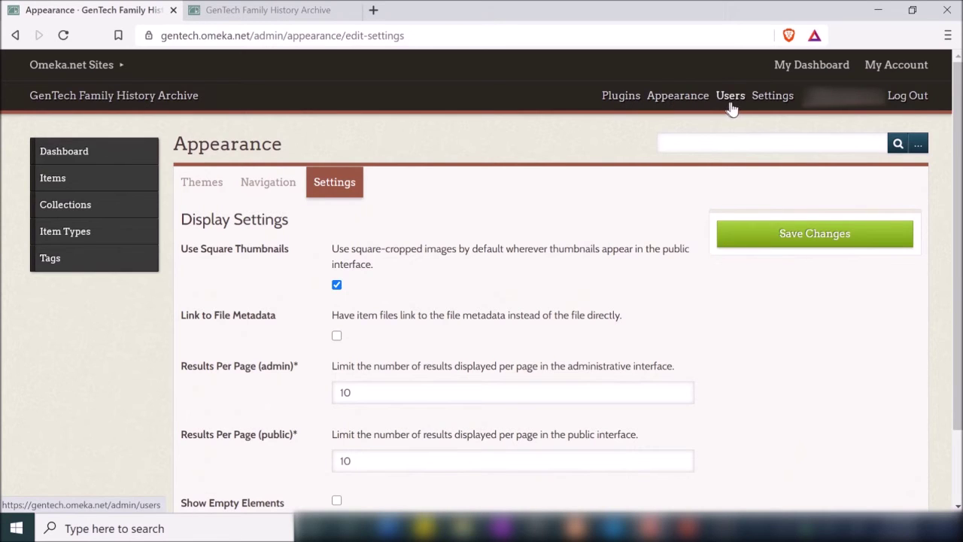
Install and activate the Simple Pages plugin from GenTech's Plugins list
left_click(629, 98)
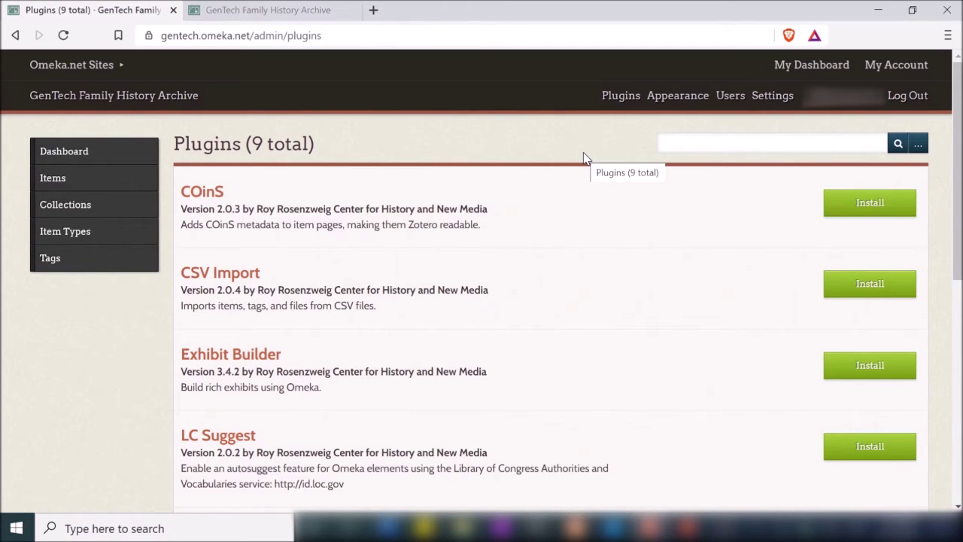
scroll(586, 158, "down", 2)
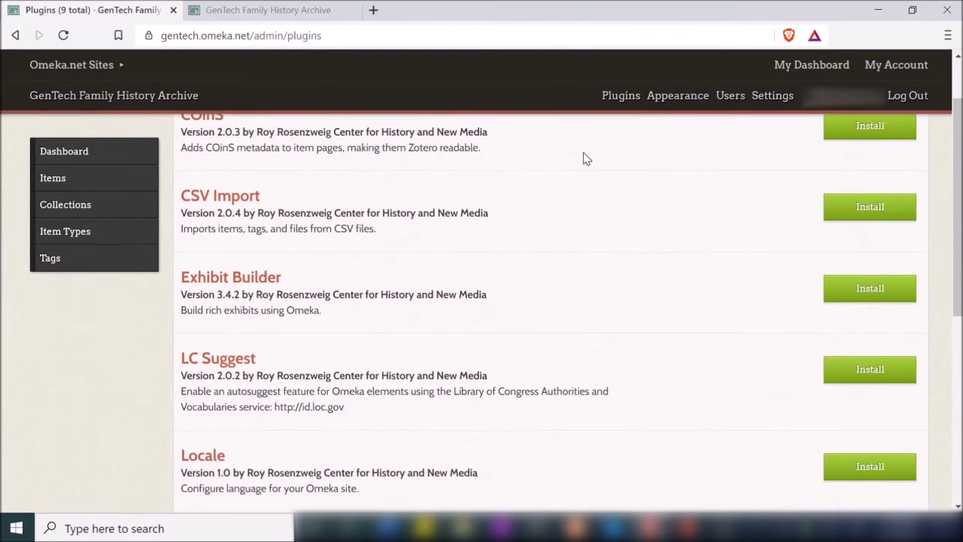
scroll(586, 158, "down", 3)
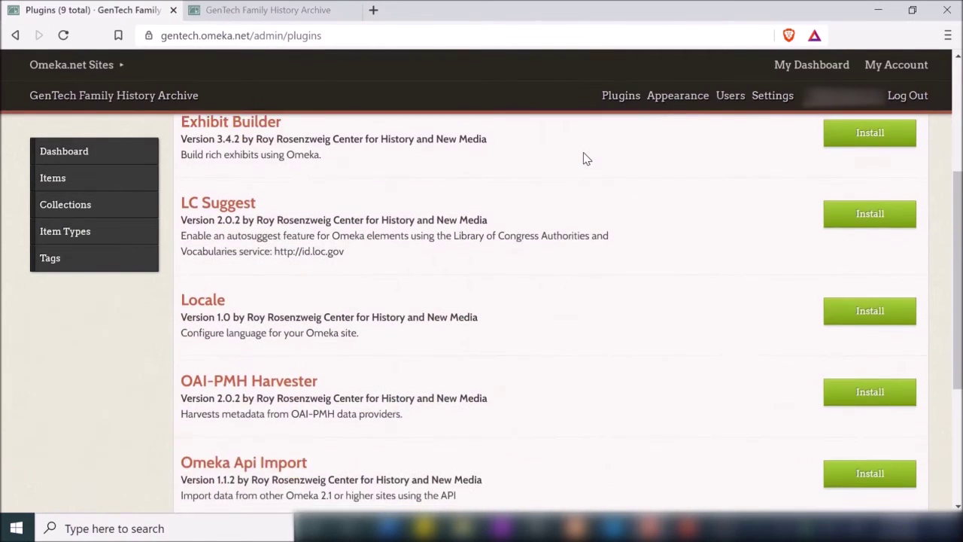
scroll(586, 158, "down", 2)
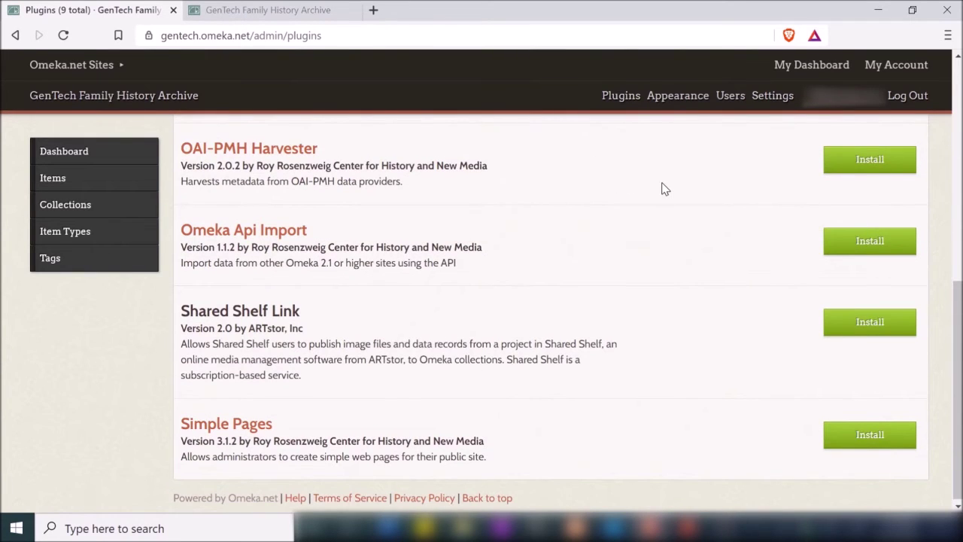
scroll(663, 187, "up", 1)
scroll(662, 187, "down", 1)
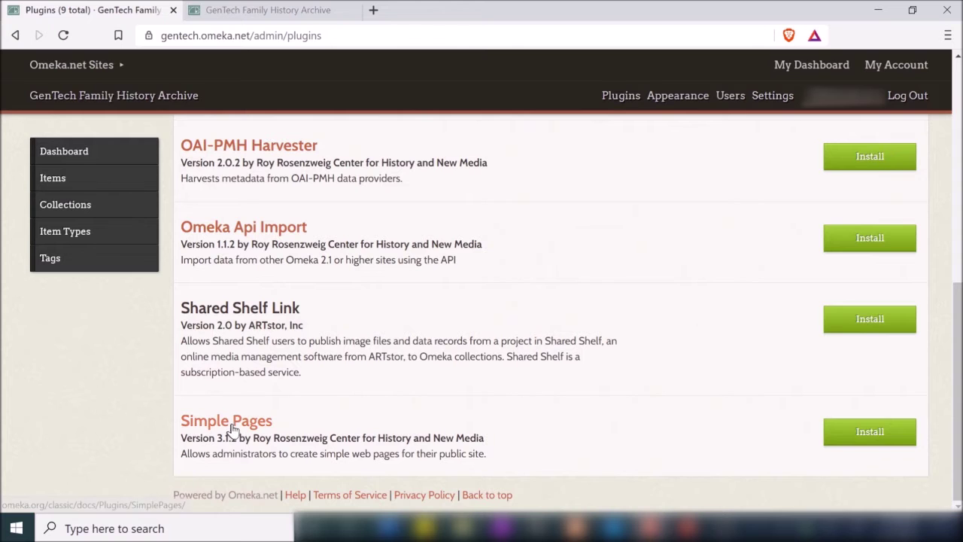
scroll(336, 391, "up", 3)
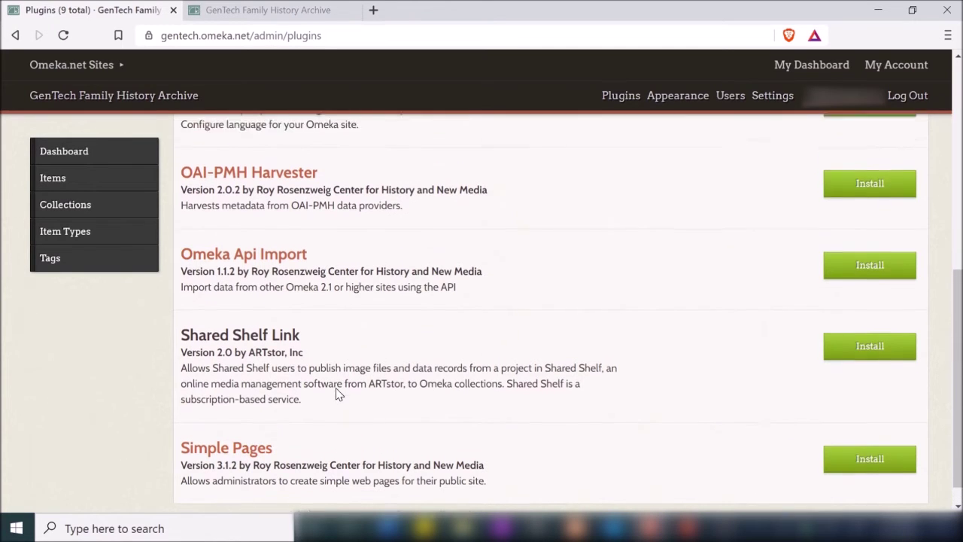
scroll(336, 392, "up", 3)
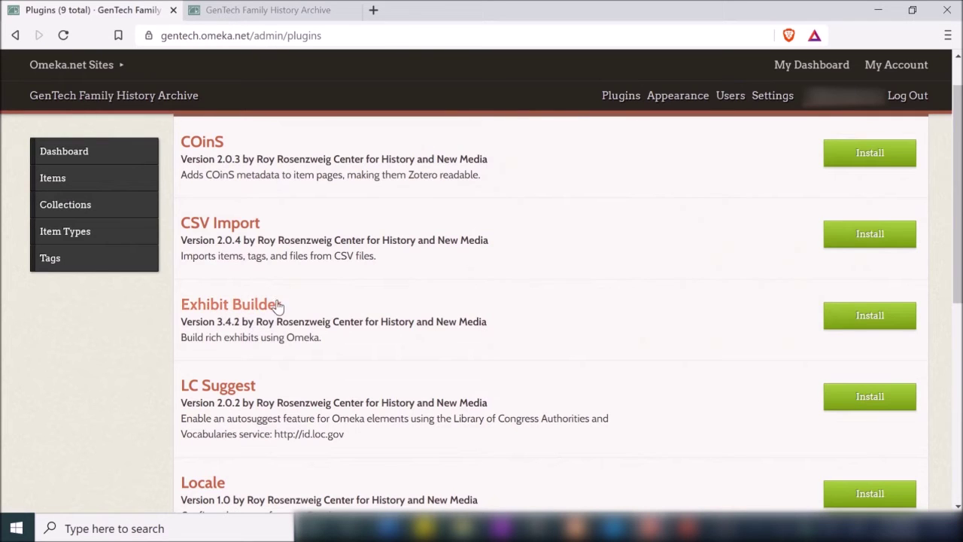
scroll(637, 343, "down", 4)
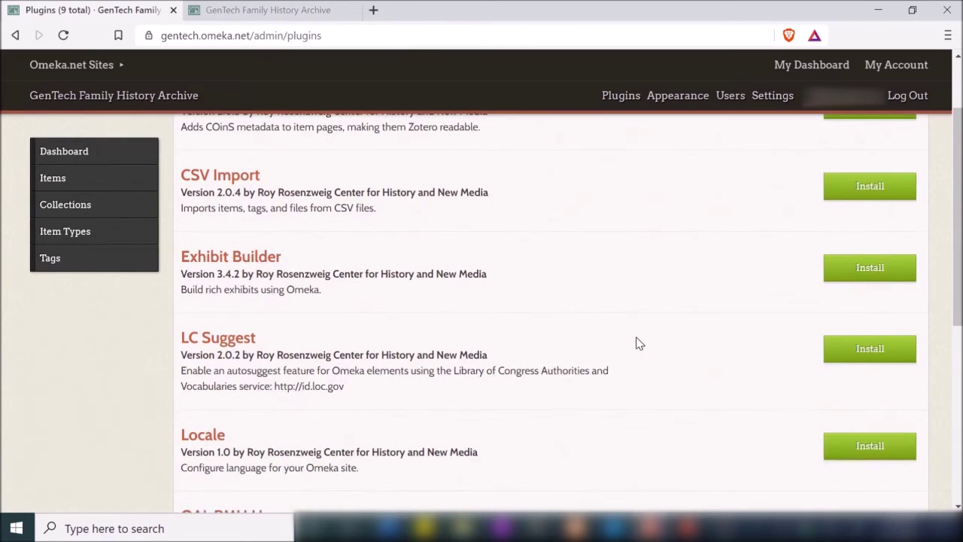
scroll(728, 403, "down", 2)
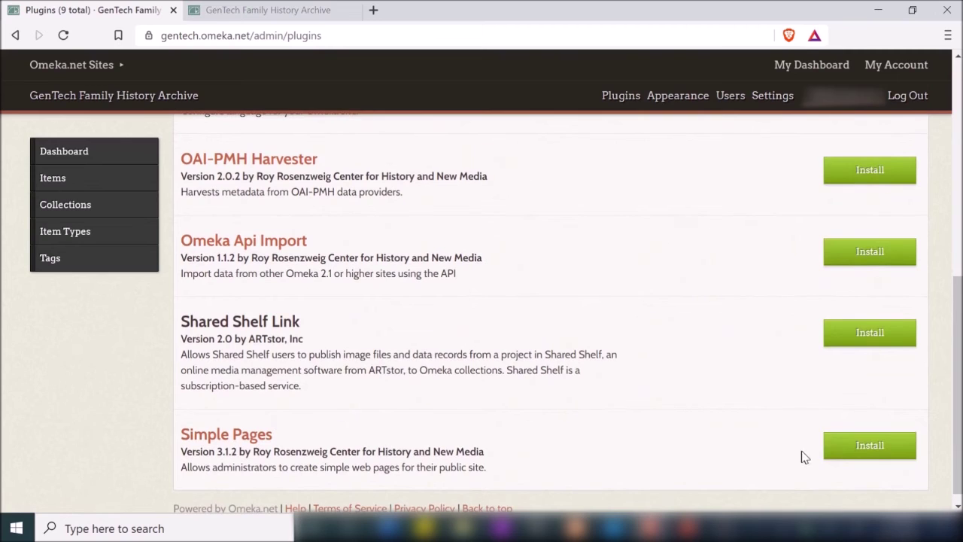
left_click(838, 451)
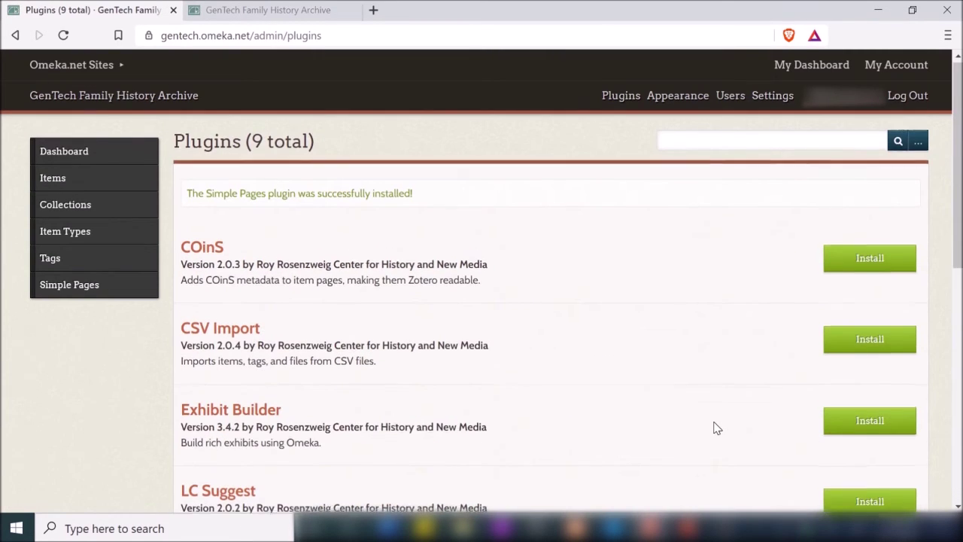
scroll(717, 427, "down", 8)
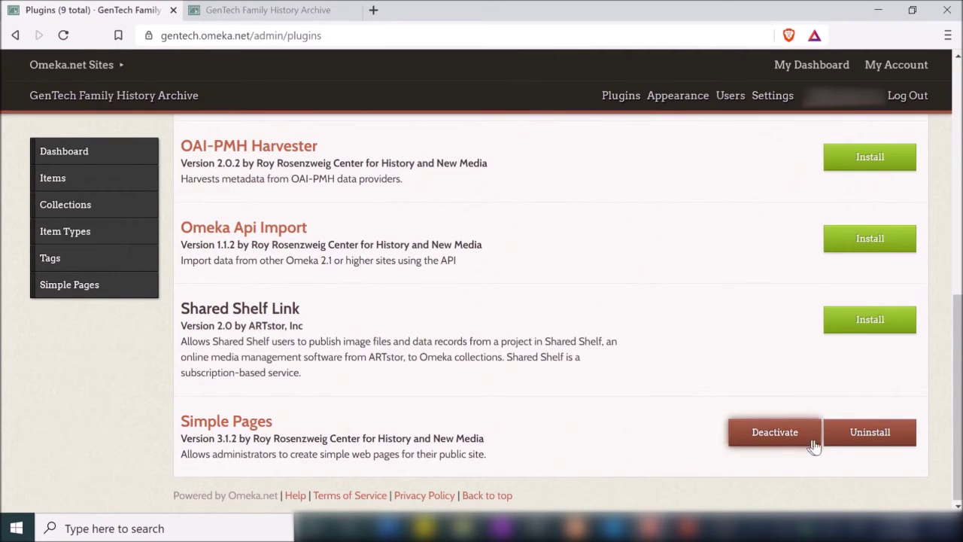
scroll(679, 333, "up", 5)
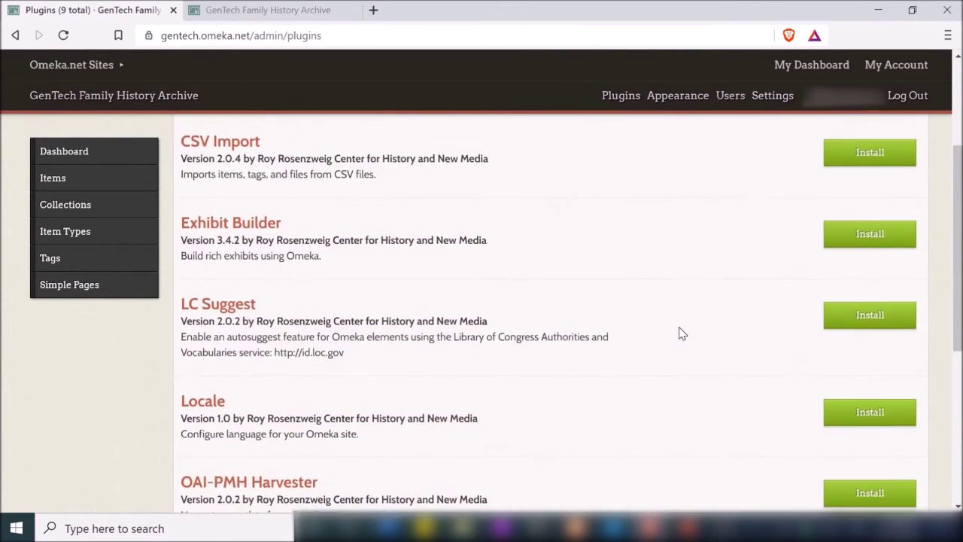
Install the Exhibit Builder plugin and set its exhibit sorting to Alphabetical
left_click(844, 264)
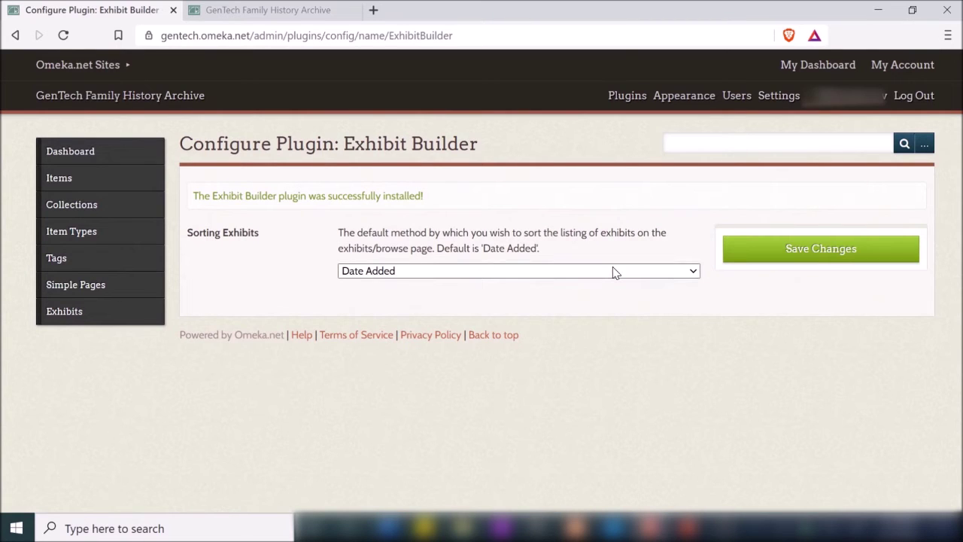
left_click(560, 276)
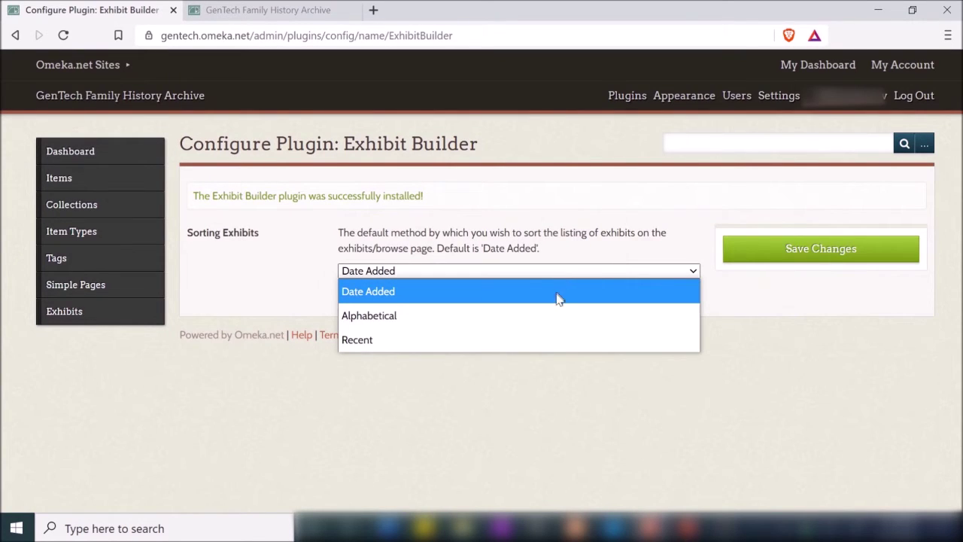
left_click(558, 316)
left_click(792, 250)
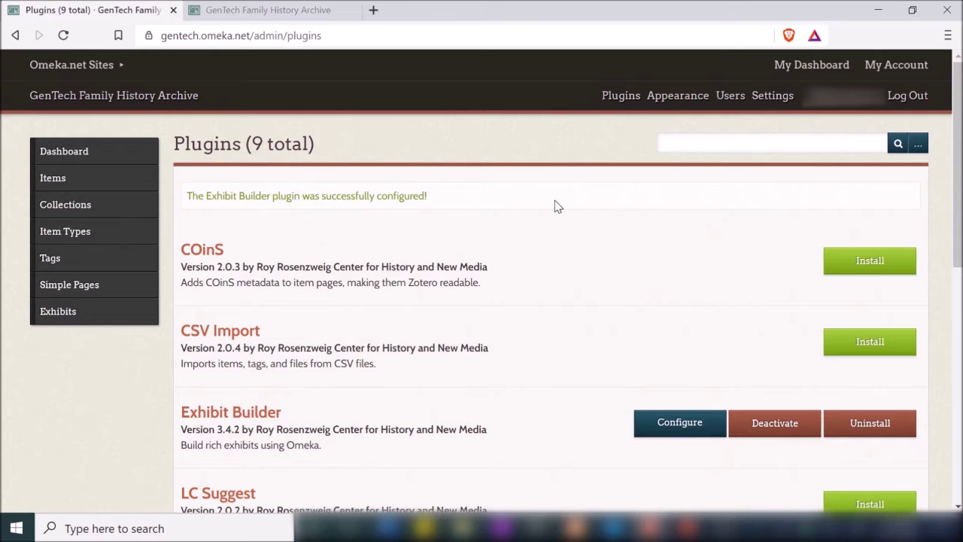
Display the Appearance themes page, with Seasons shown as the current theme
left_click(666, 106)
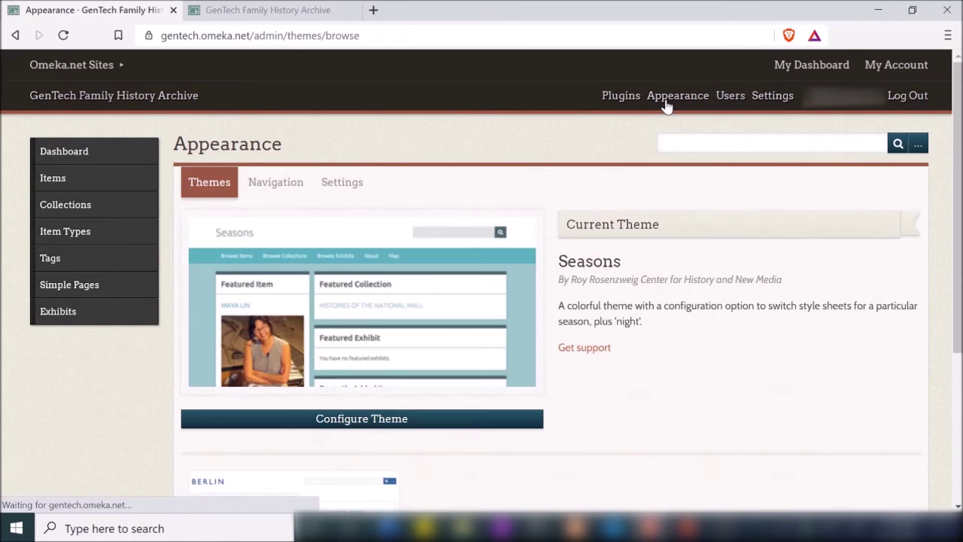
scroll(635, 355, "down", 1)
scroll(636, 355, "up", 1)
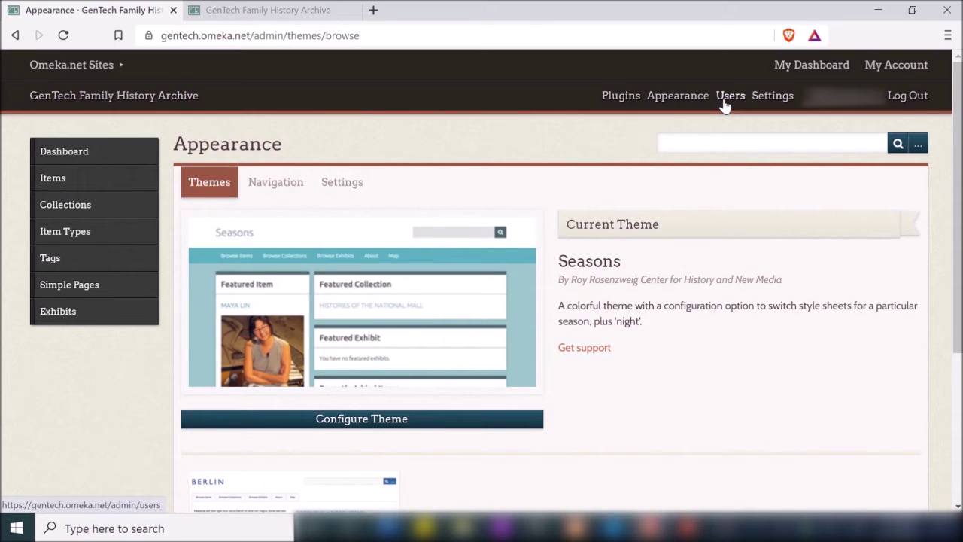
Look over the site's general settings, including the Site Description field
left_click(771, 104)
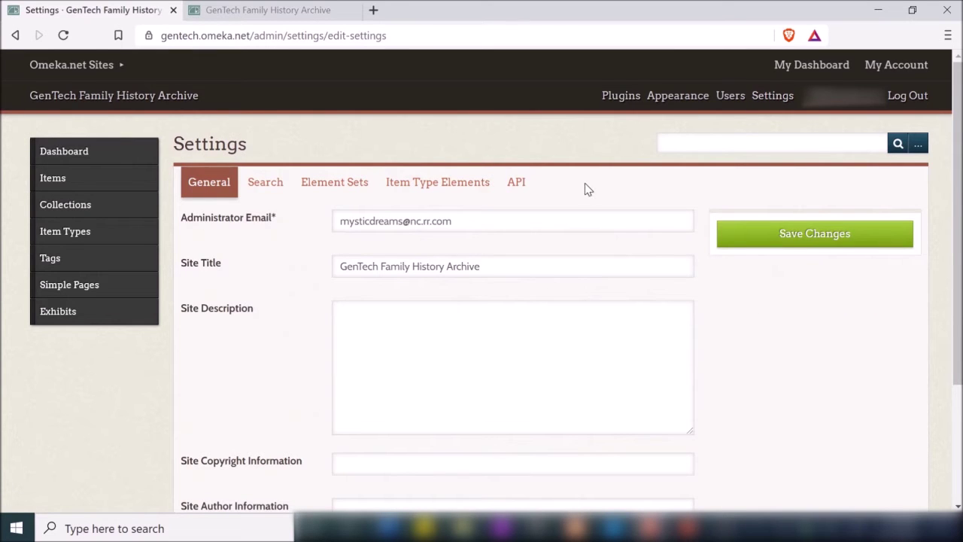
scroll(673, 296, "down", 2)
scroll(673, 296, "up", 2)
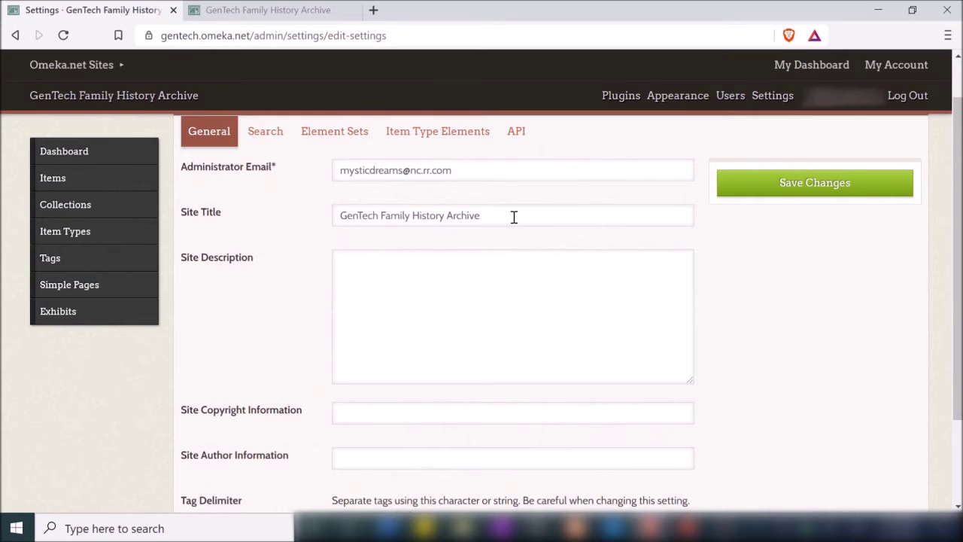
scroll(510, 215, "up", 1)
scroll(522, 228, "down", 1)
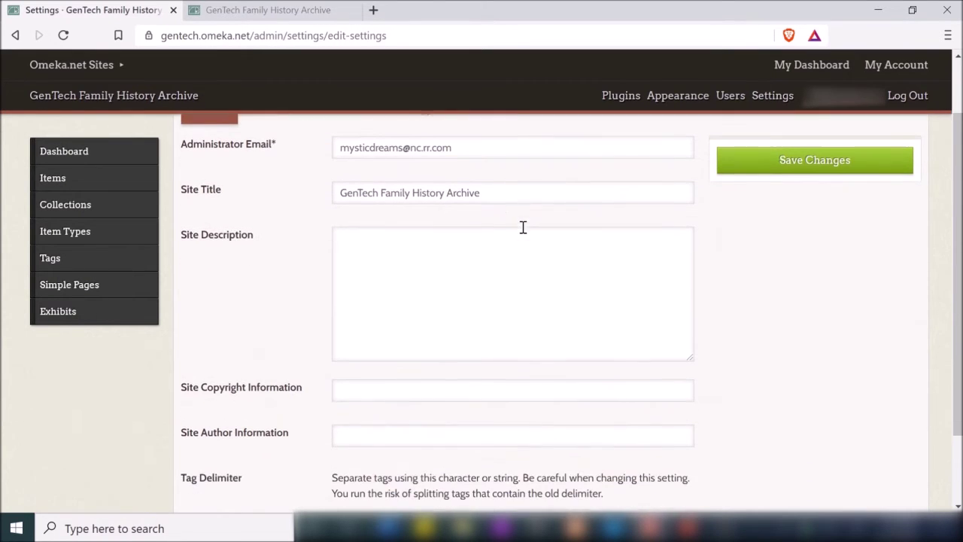
left_click(544, 266)
scroll(481, 283, "down", 1)
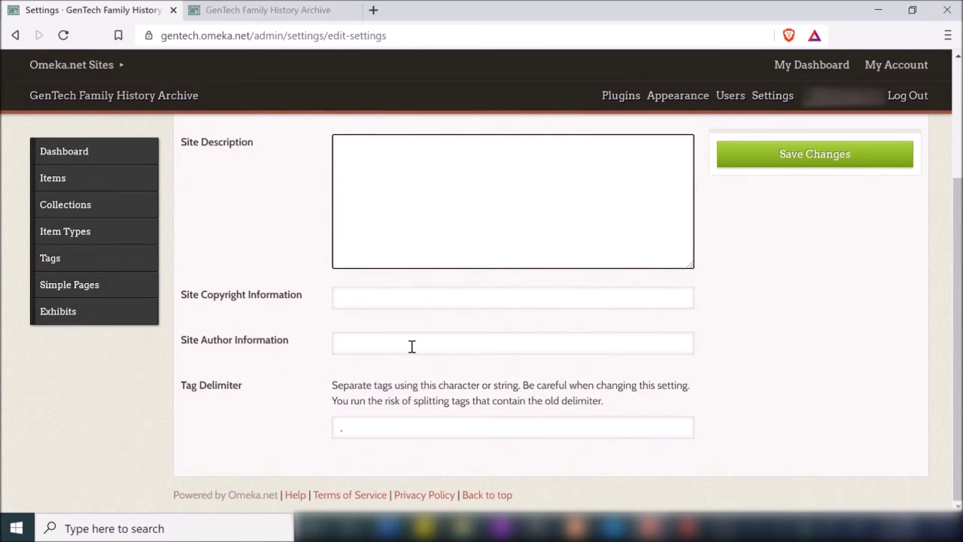
scroll(276, 297, "up", 2)
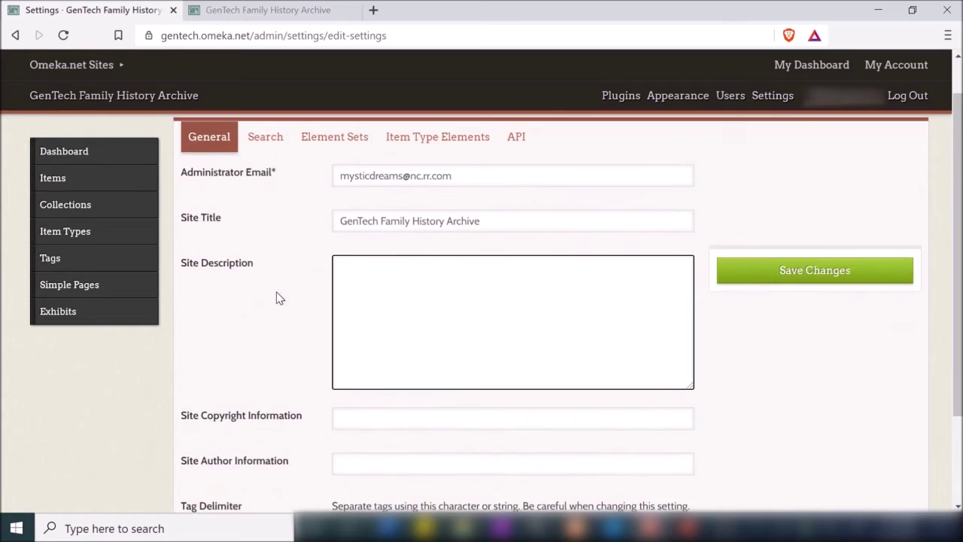
Go from the dashboard to Items and start a blank Add an Item form
left_click(118, 161)
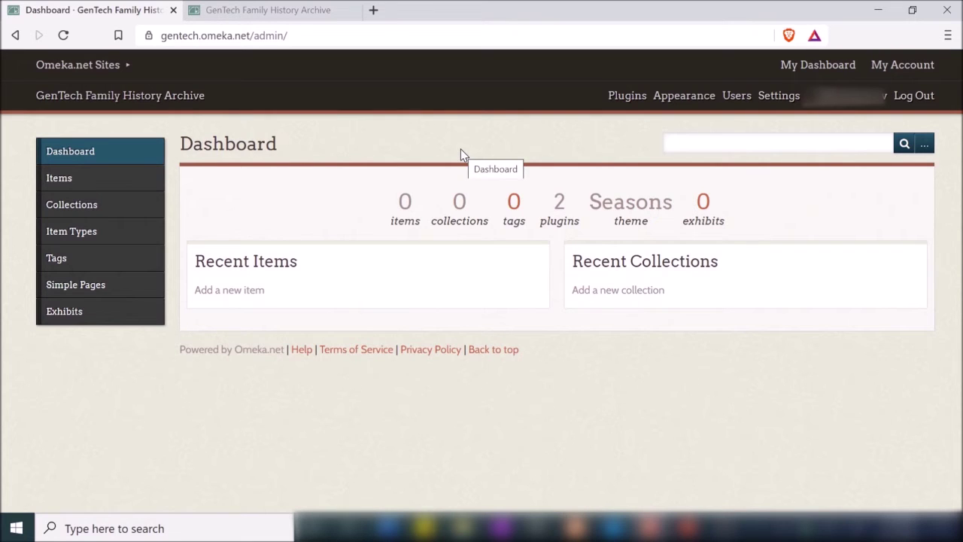
left_click(89, 192)
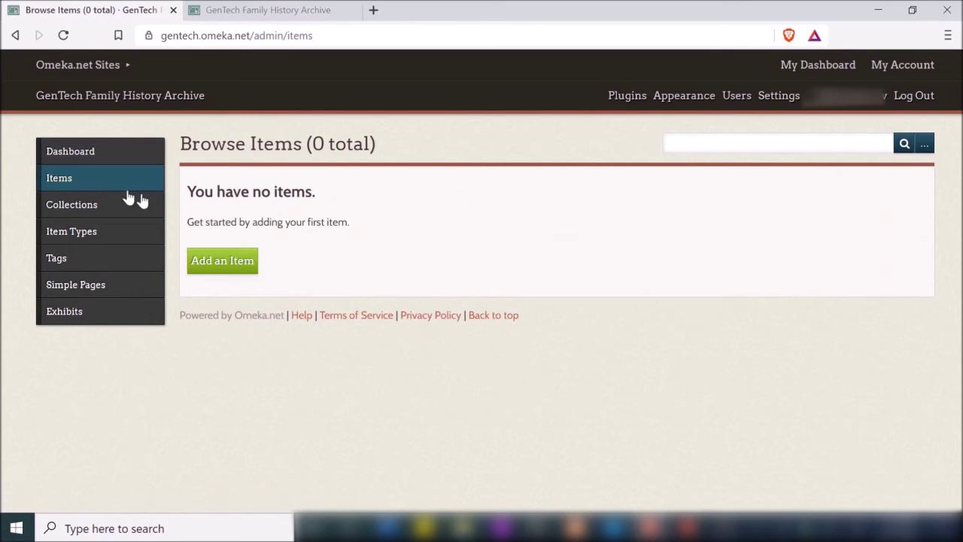
left_click(246, 263)
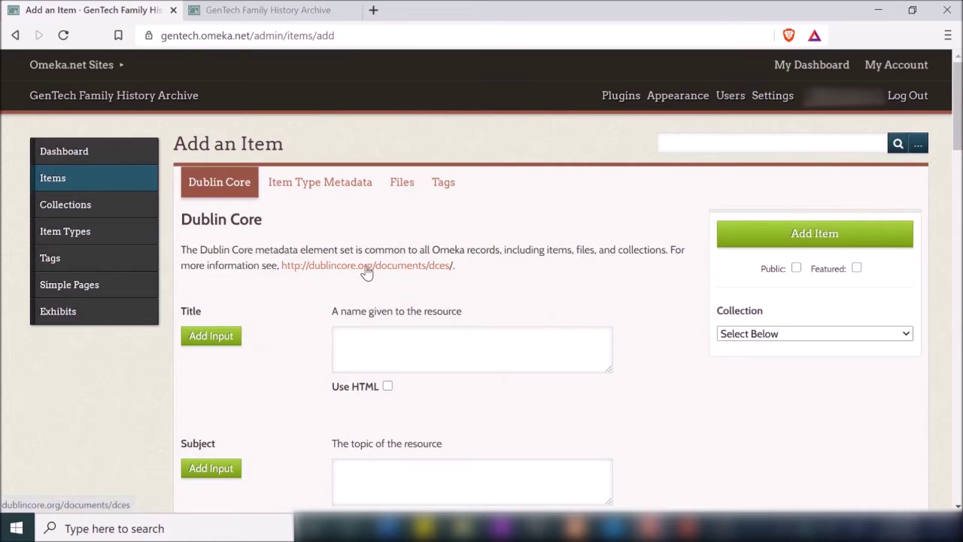
Enter 'Hunting group' as the new item's Title
scroll(420, 341, "down", 1)
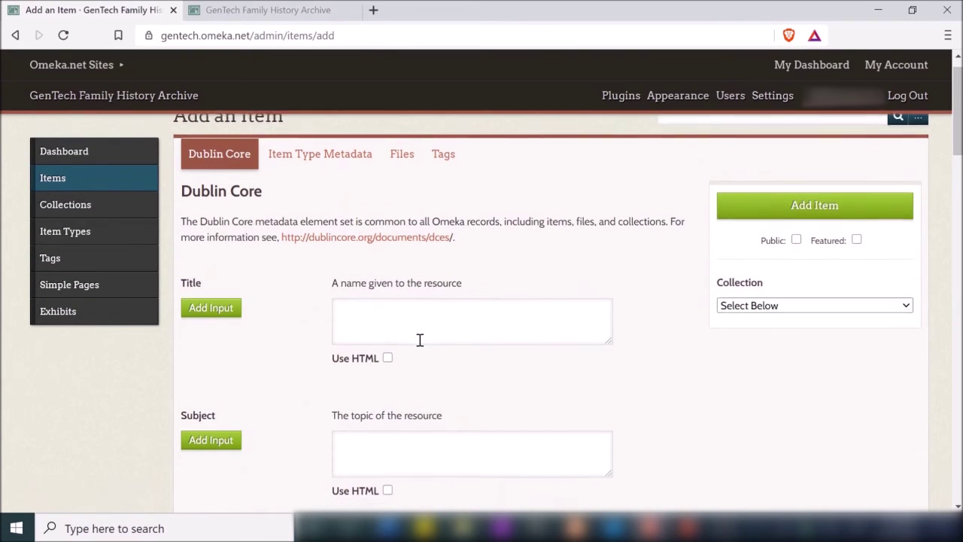
left_click(393, 318)
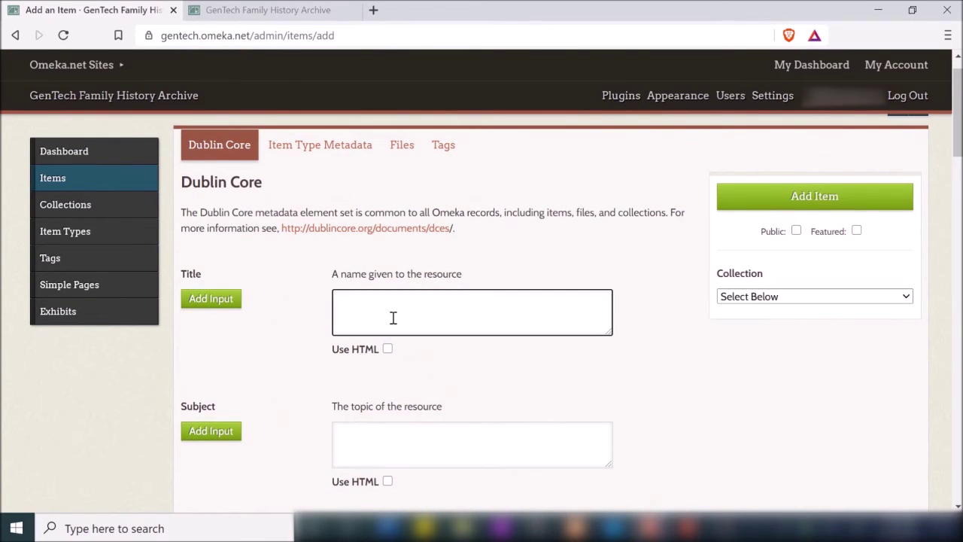
scroll(392, 318, "down", 1)
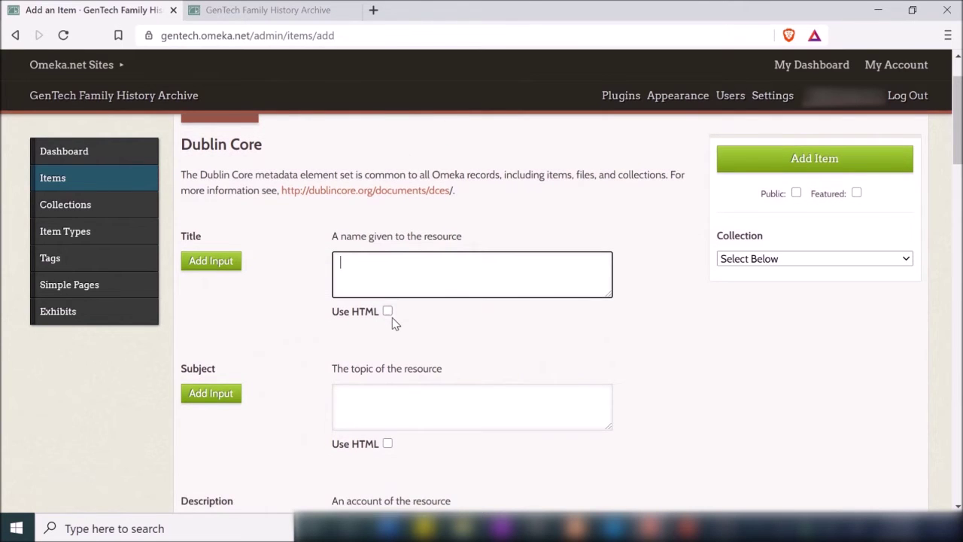
scroll(392, 318, "up", 2)
scroll(408, 329, "down", 1)
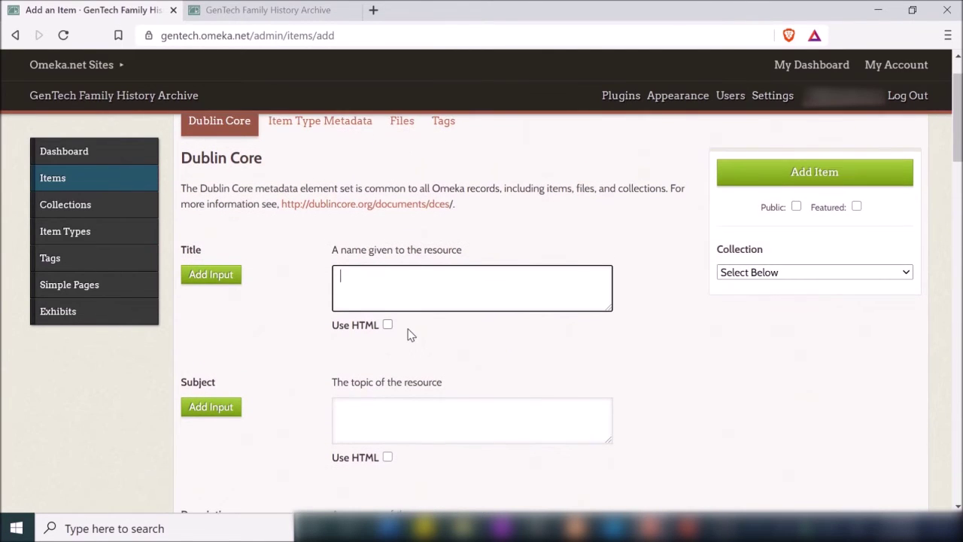
scroll(420, 337, "down", 1)
scroll(420, 336, "down", 1)
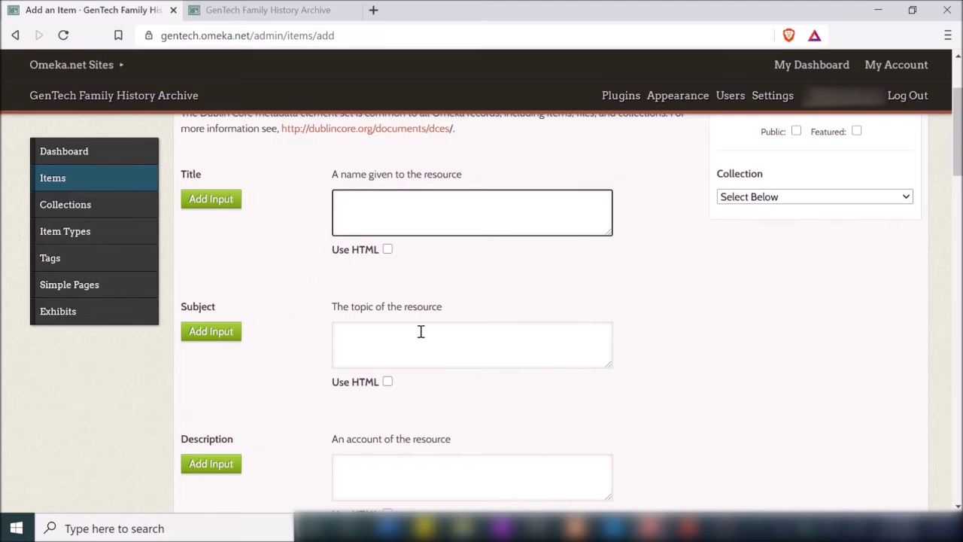
scroll(546, 327, "up", 2)
scroll(546, 327, "down", 2)
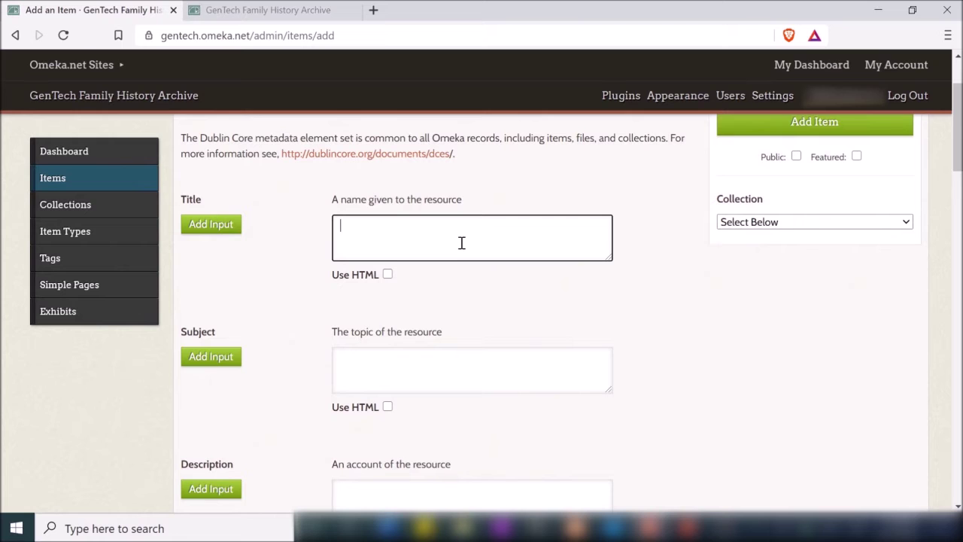
type("Hunting group")
scroll(477, 314, "down", 1)
scroll(445, 282, "down", 1)
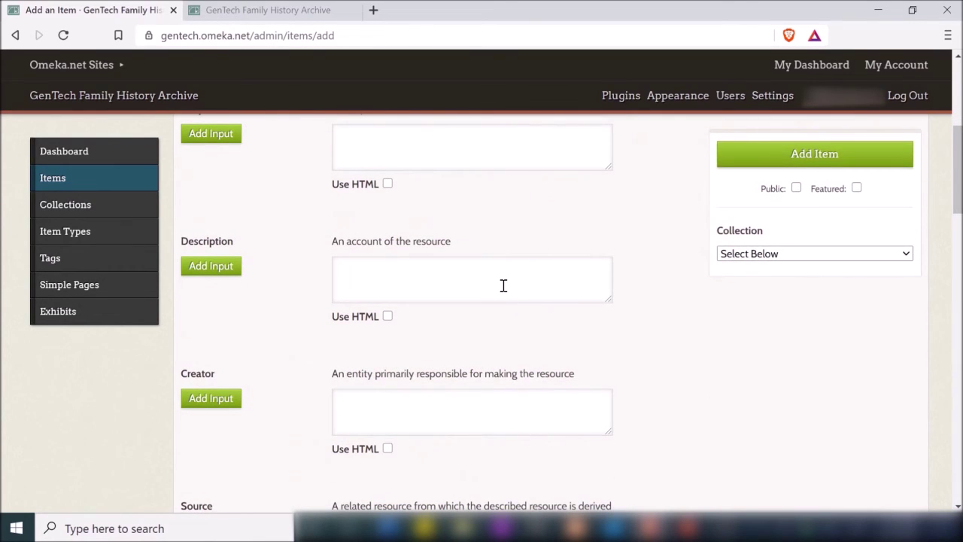
scroll(504, 285, "down", 5)
scroll(503, 288, "down", 3)
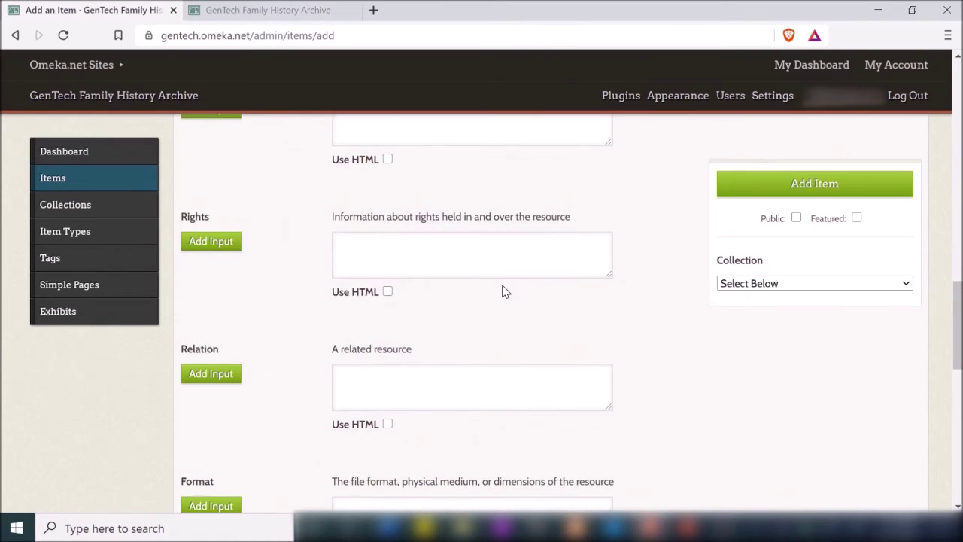
scroll(505, 292, "up", 7)
scroll(505, 292, "up", 2)
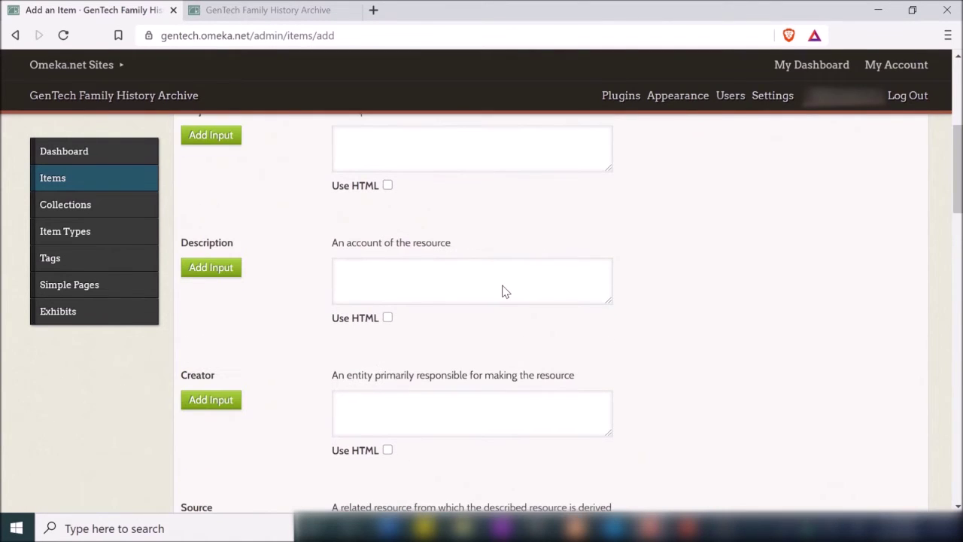
scroll(502, 292, "up", 1)
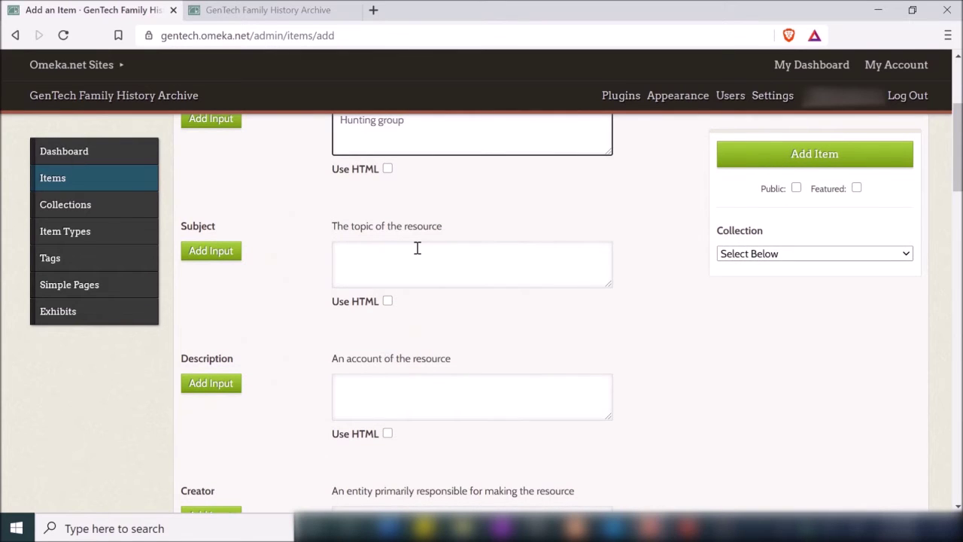
Set Subject to 'Hunting' and Description to 'A group of local men pose after h a hunting trip.'
left_click(384, 278)
type("H")
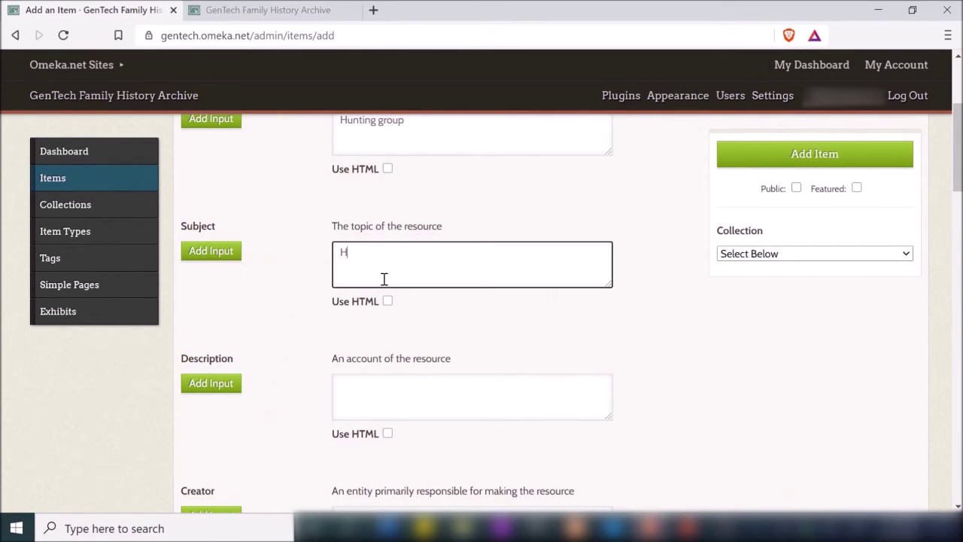
type("unting")
left_click(438, 403)
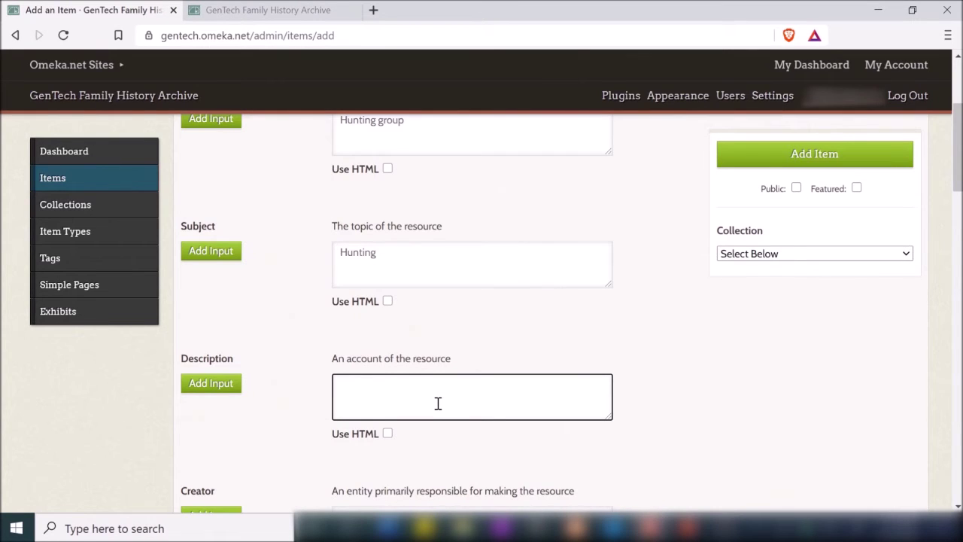
type("A group of local men pose after h")
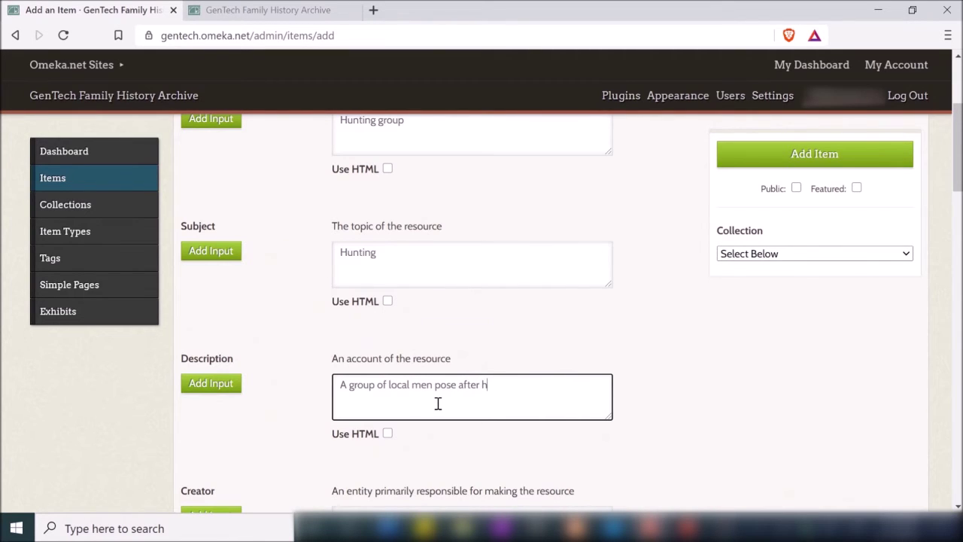
key("BackSpace")
type("a hunting trip.")
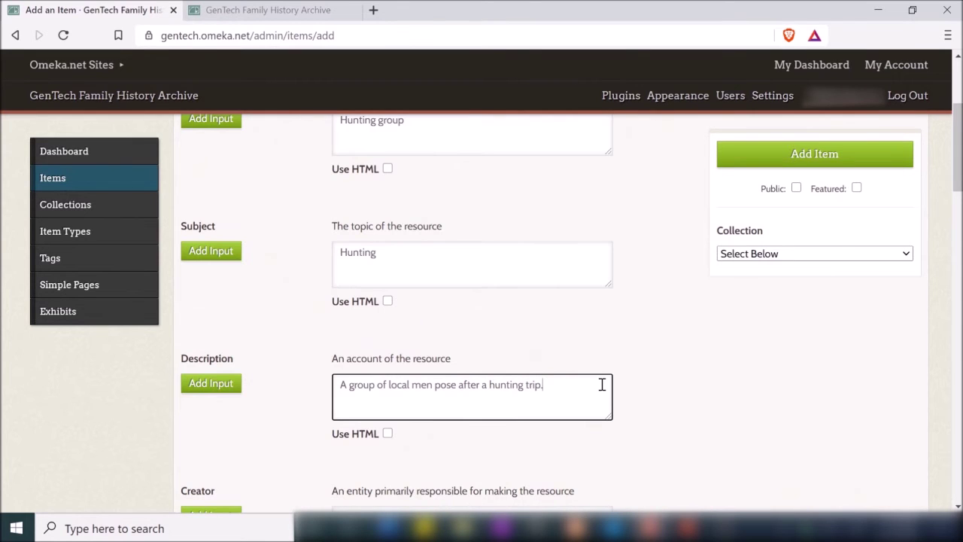
scroll(602, 389, "up", 3)
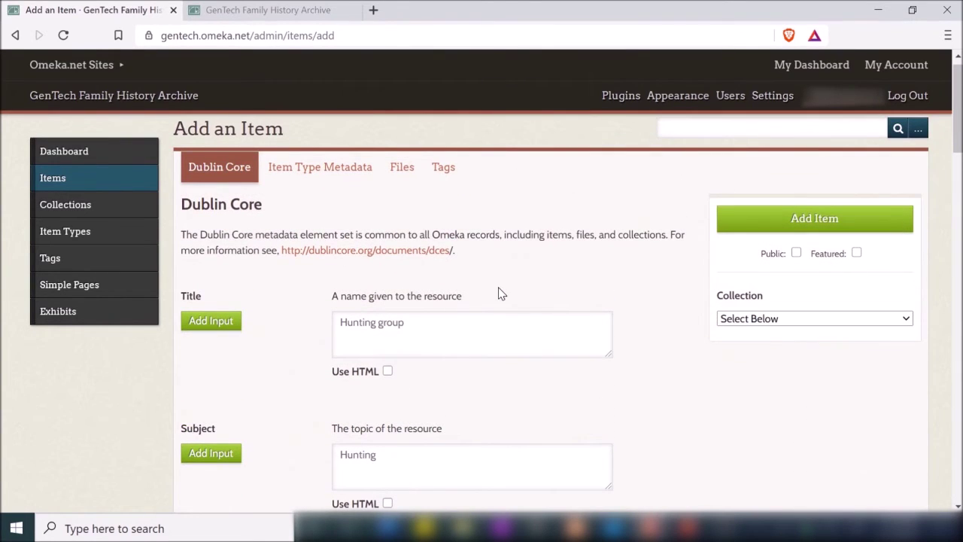
left_click(320, 168)
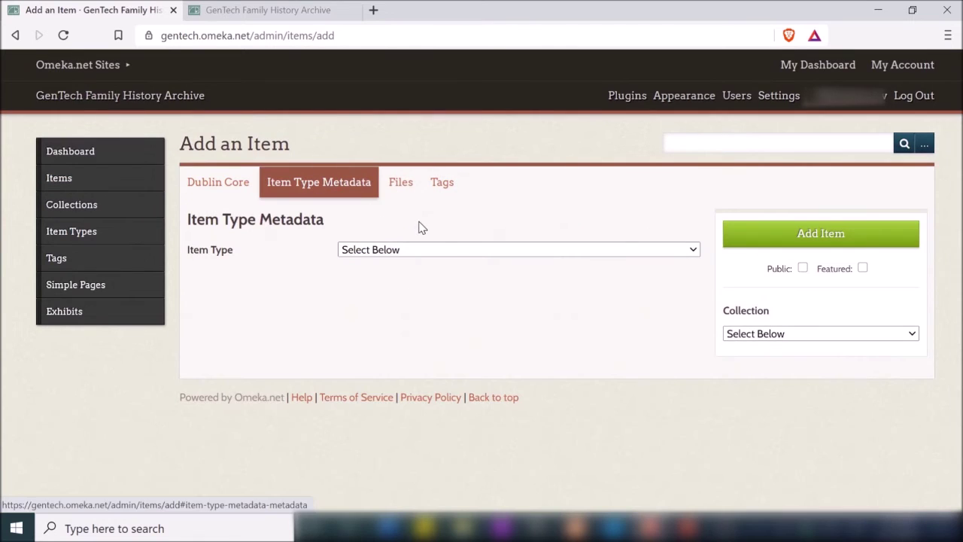
Choose Still Image as the item type, revealing Original Format and Physical Dimensions fields
left_click(476, 252)
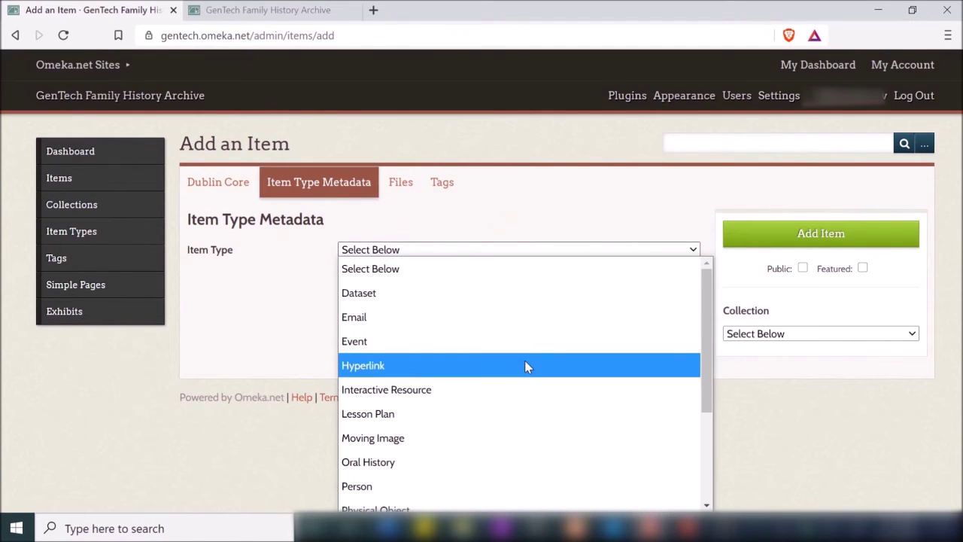
scroll(527, 366, "down", 1)
scroll(527, 367, "down", 2)
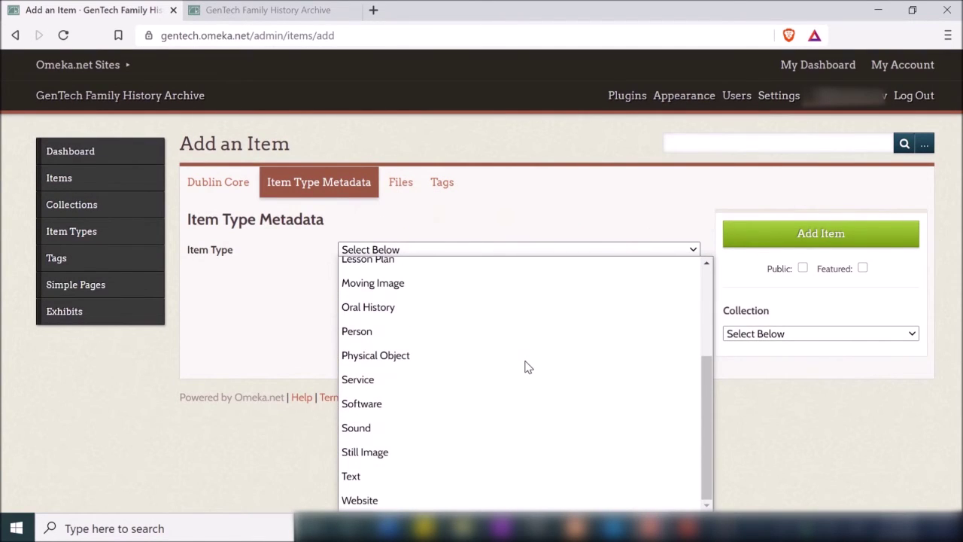
scroll(527, 367, "up", 3)
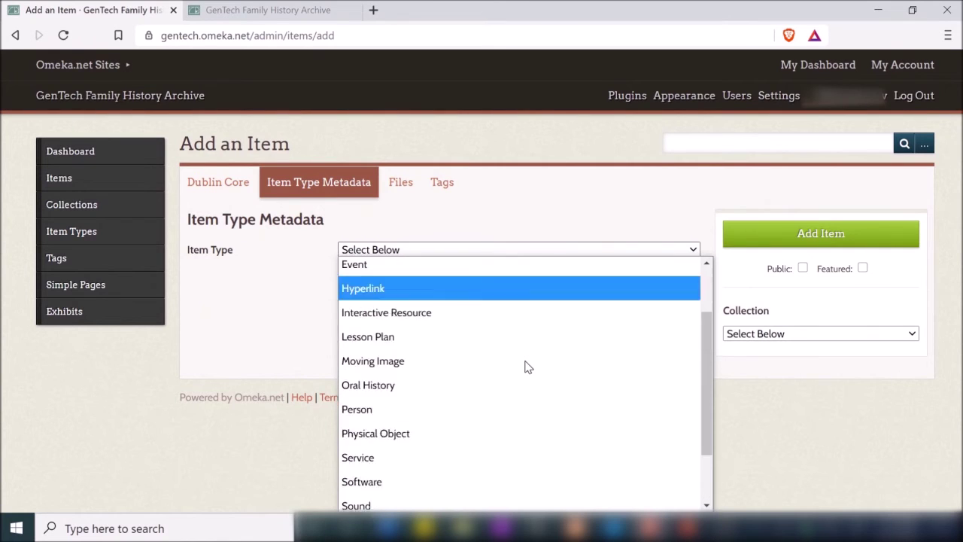
scroll(524, 366, "down", 3)
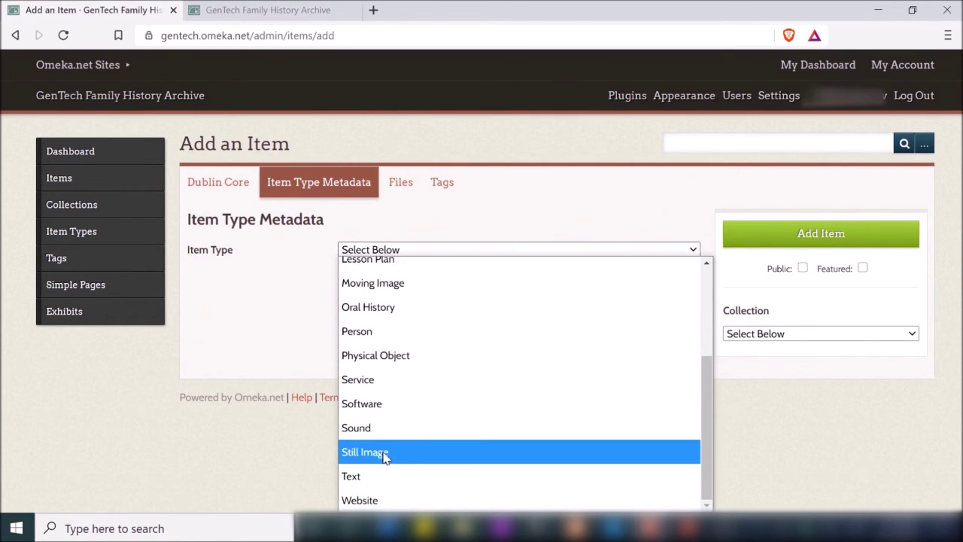
left_click(401, 451)
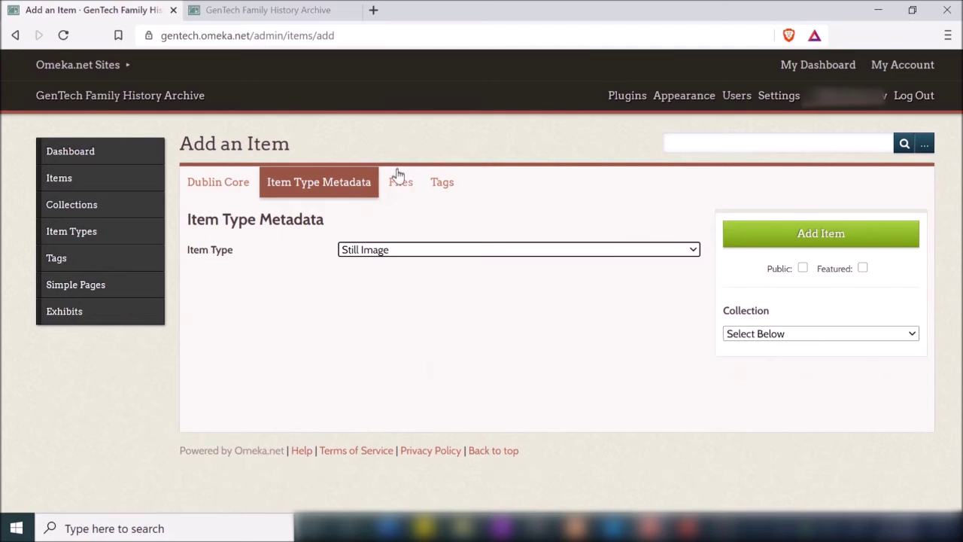
scroll(502, 384, "down", 2)
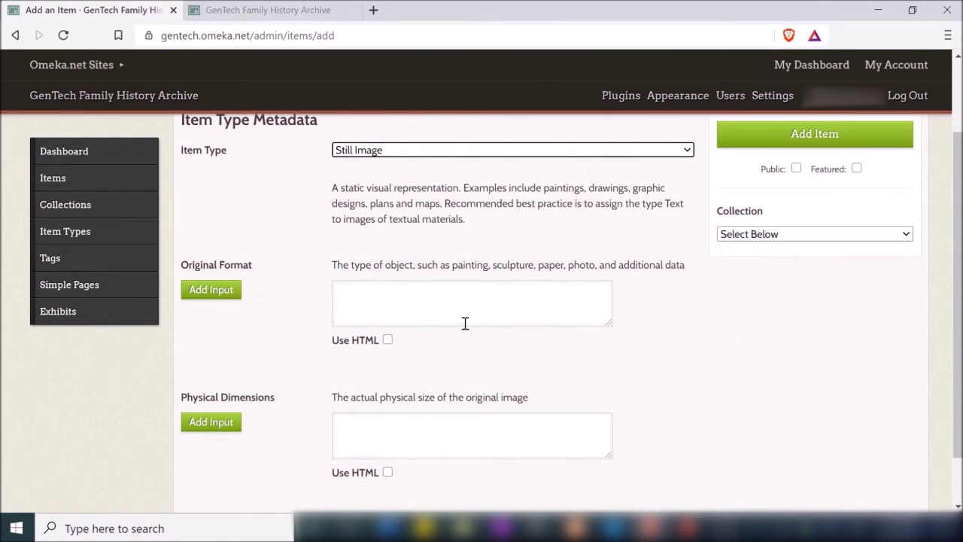
scroll(453, 316, "down", 1)
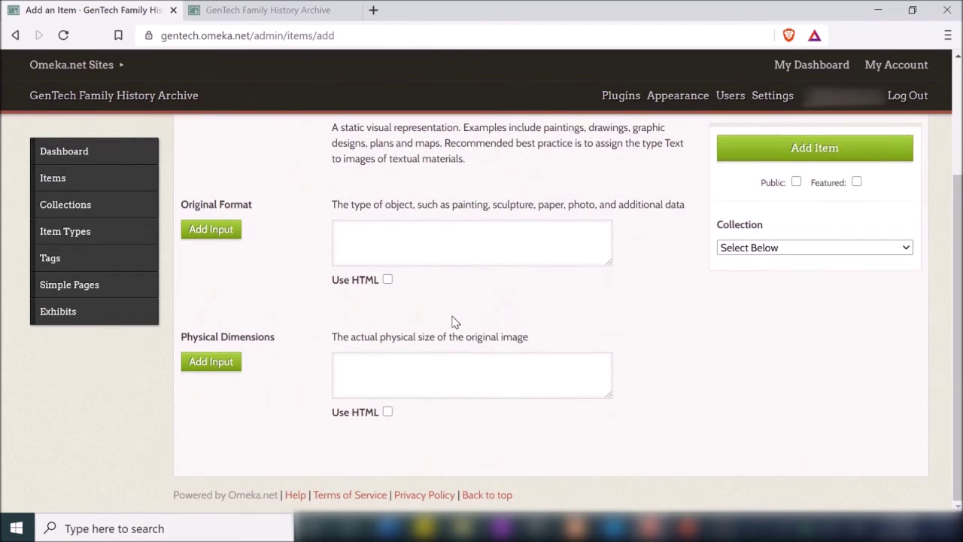
scroll(444, 370, "up", 1)
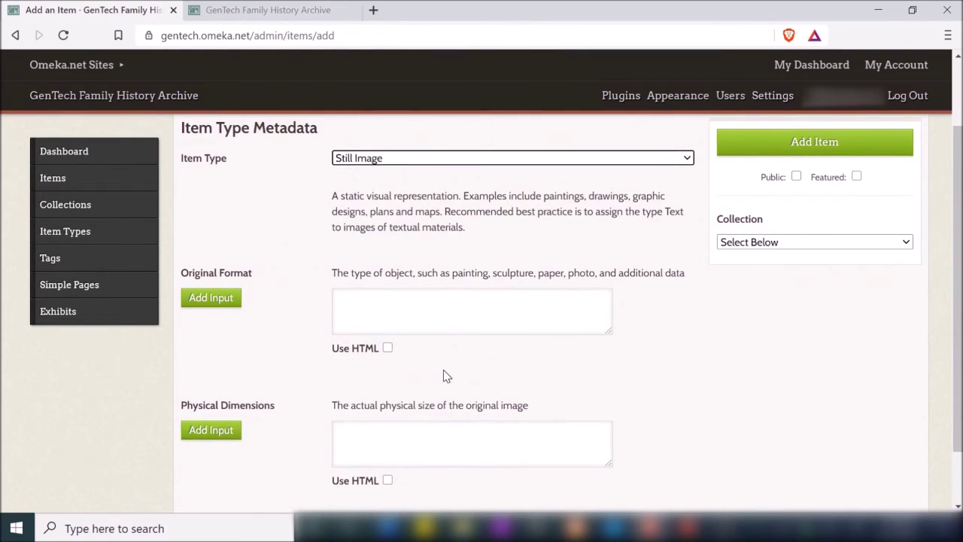
scroll(499, 381, "up", 2)
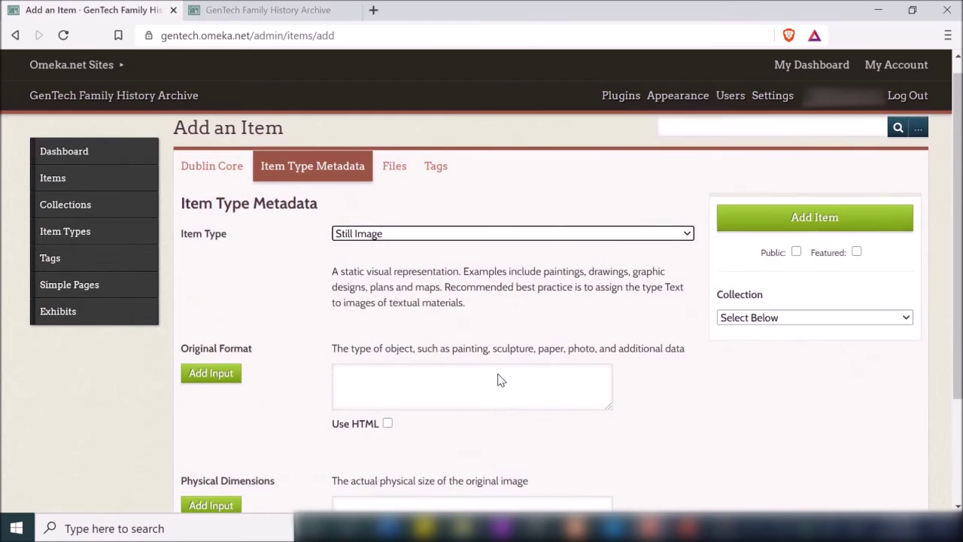
Attach the group-with-dogs photo from 16_Omeka Basics > Photos as the item's file
left_click(393, 186)
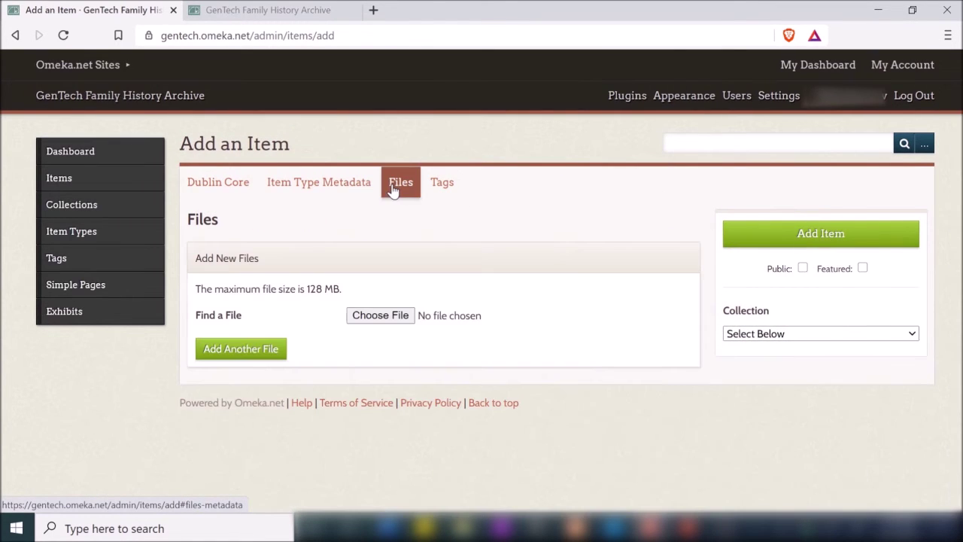
left_click(390, 321)
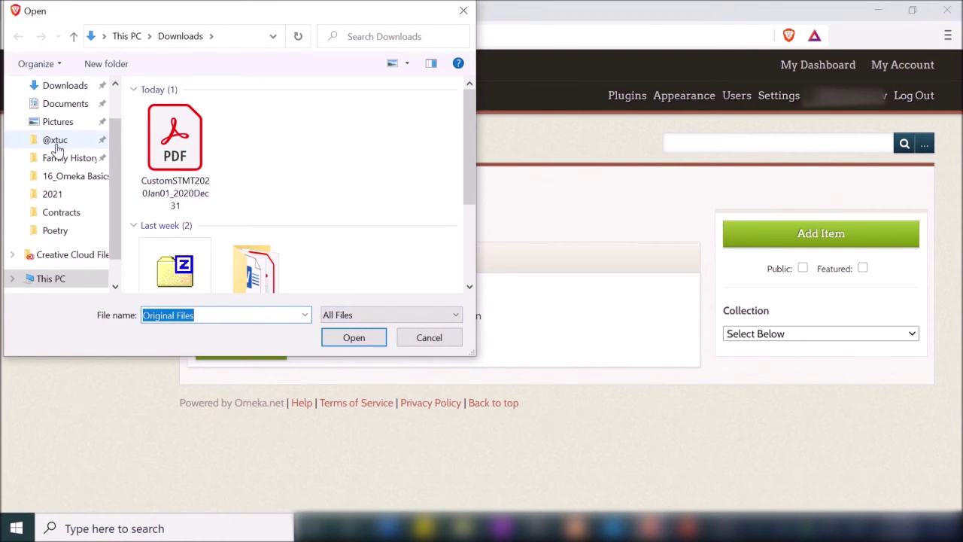
left_click(76, 179)
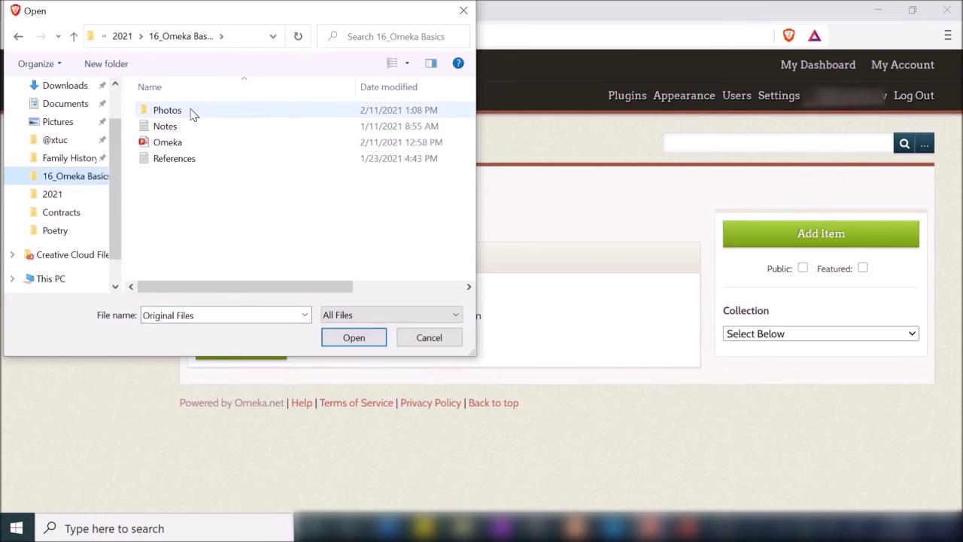
double_click(191, 112)
left_click(271, 146)
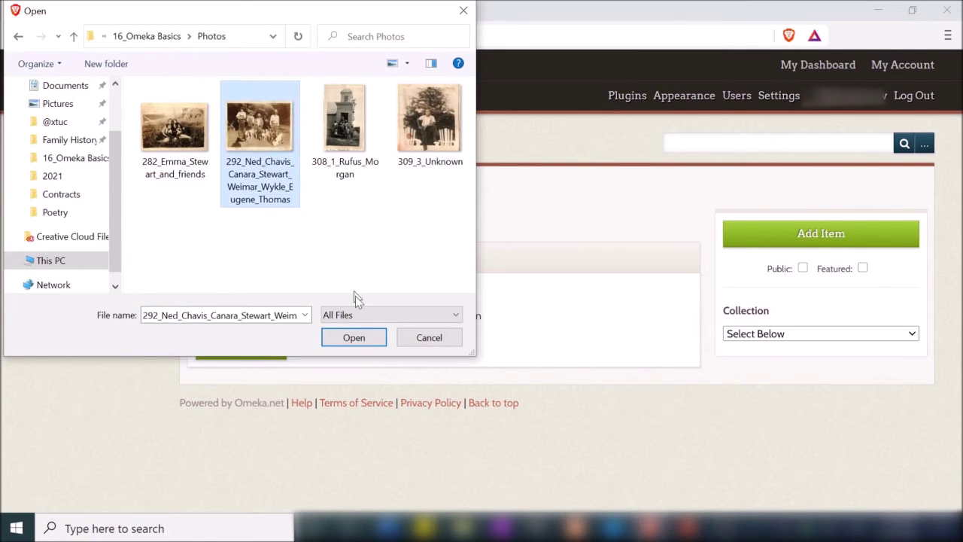
left_click(352, 337)
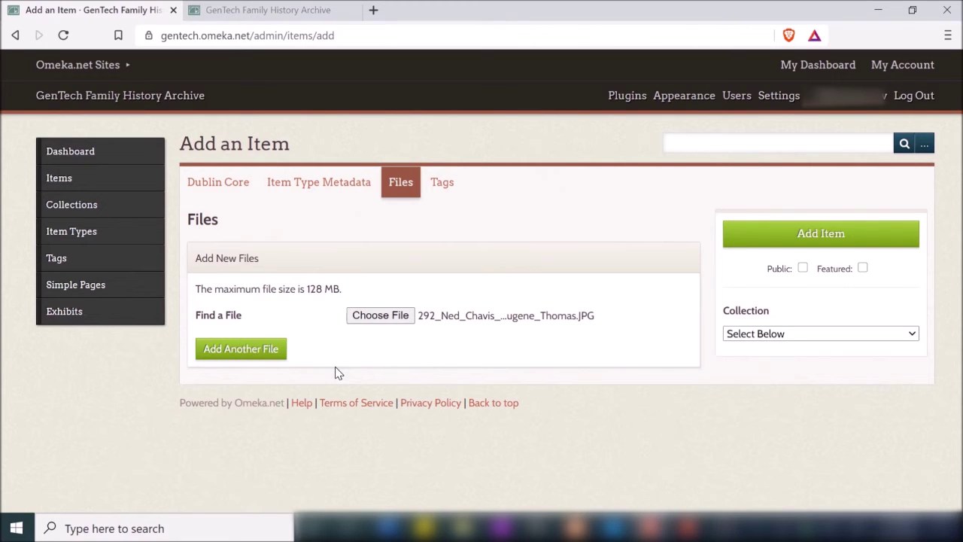
Tag the item with a person's name and 'dog', then save the new item
left_click(442, 186)
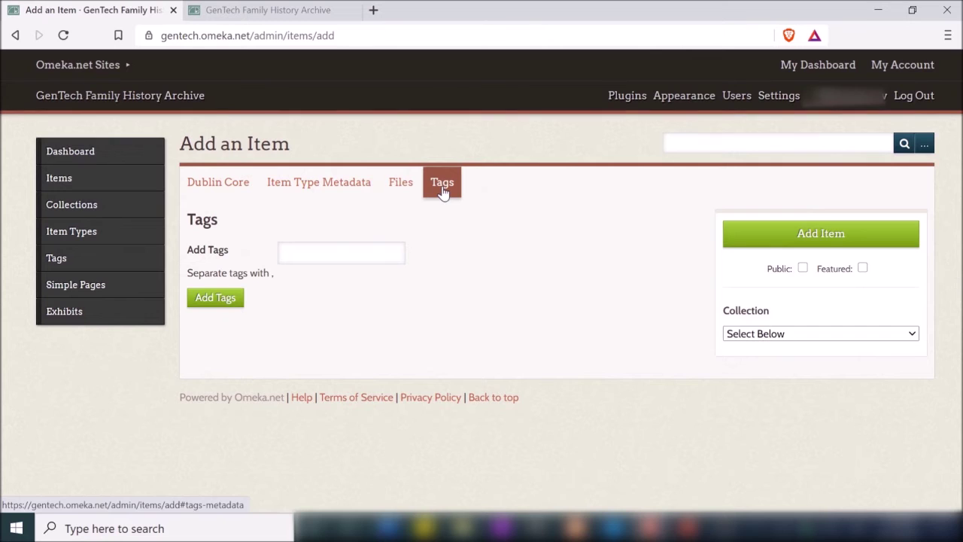
left_click(359, 256)
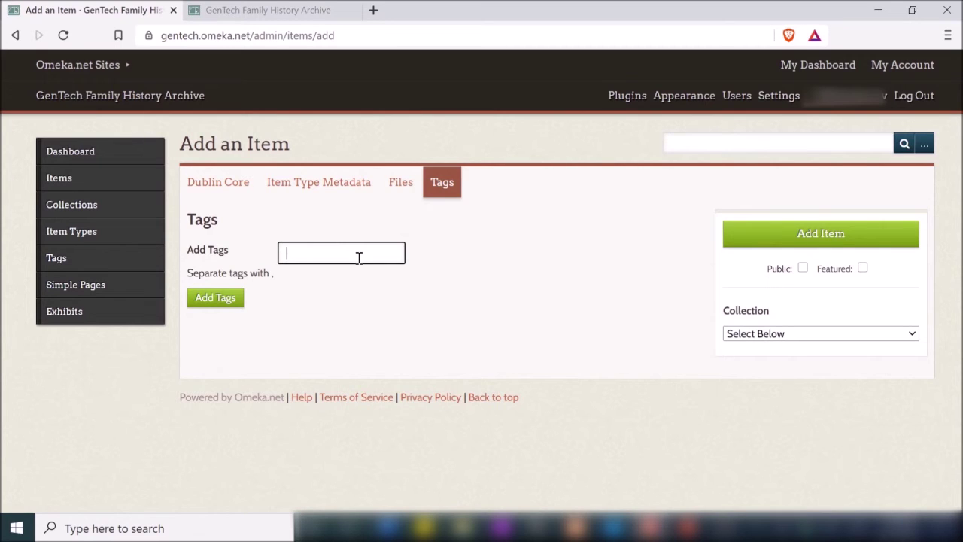
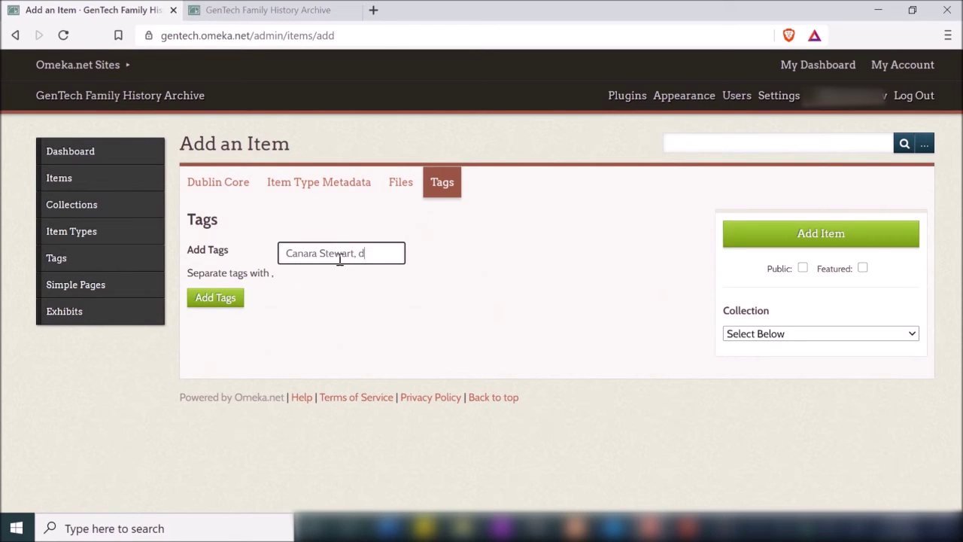
type("og")
left_click(218, 306)
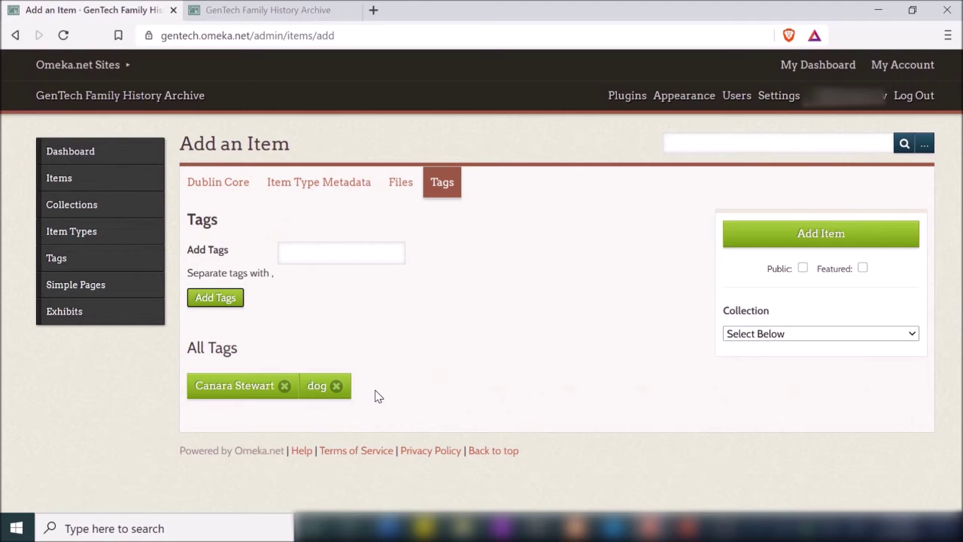
left_click(775, 236)
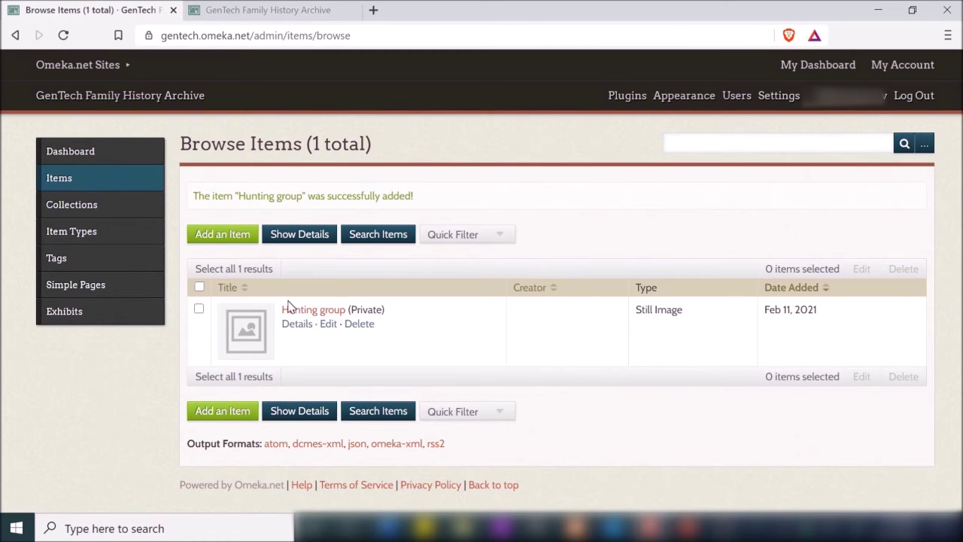
Review Hunting group's public page with its photo, tags and citation, then close it
left_click(328, 325)
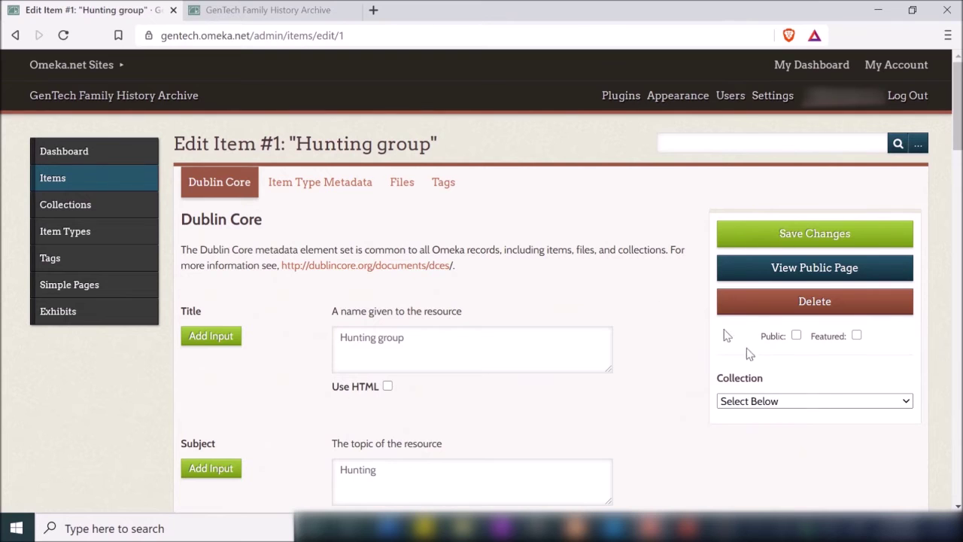
scroll(595, 369, "down", 4)
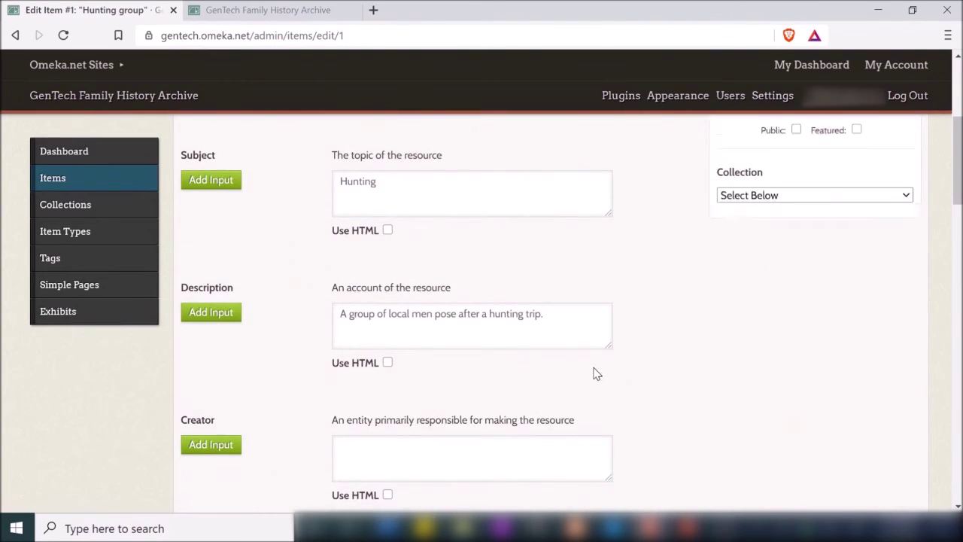
scroll(533, 389, "up", 2)
scroll(594, 331, "up", 1)
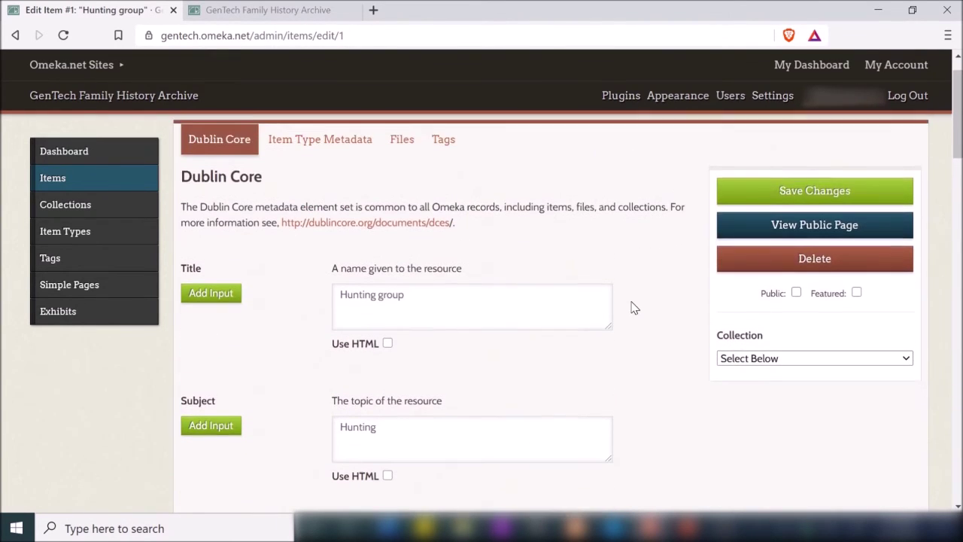
left_click(787, 230)
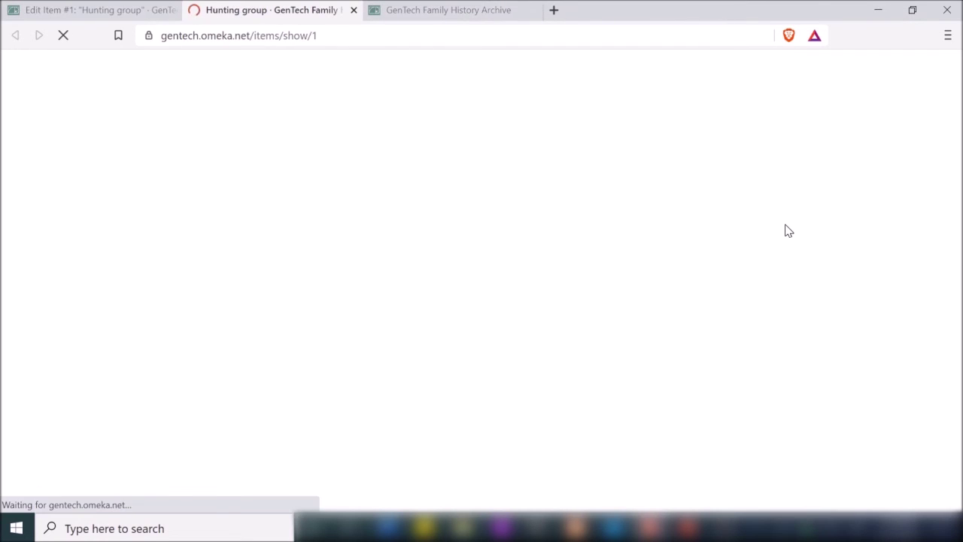
scroll(439, 309, "down", 2)
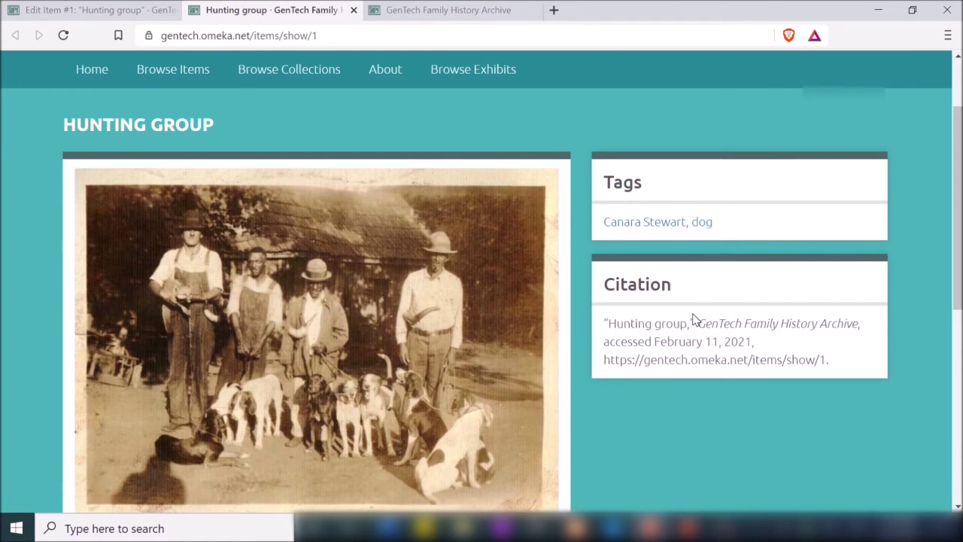
scroll(699, 358, "down", 5)
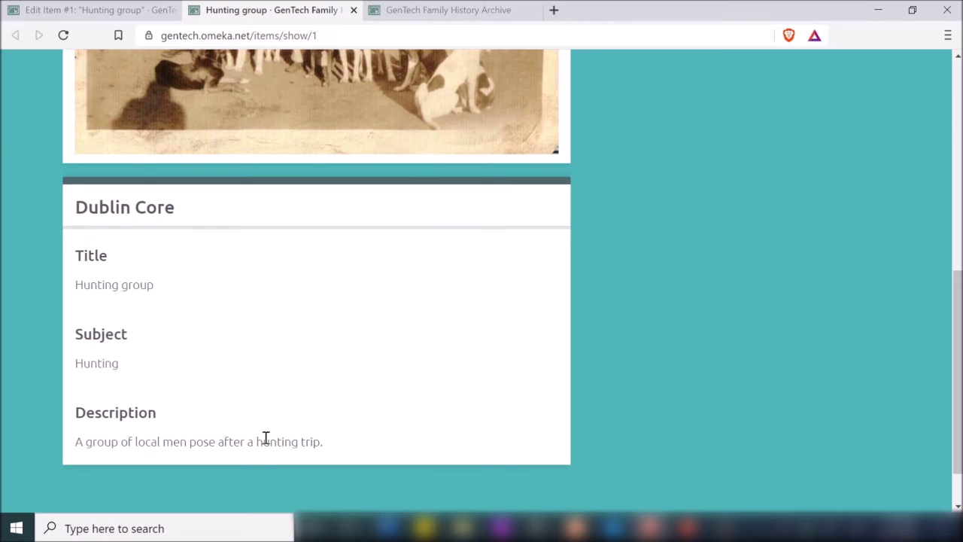
scroll(434, 378, "up", 5)
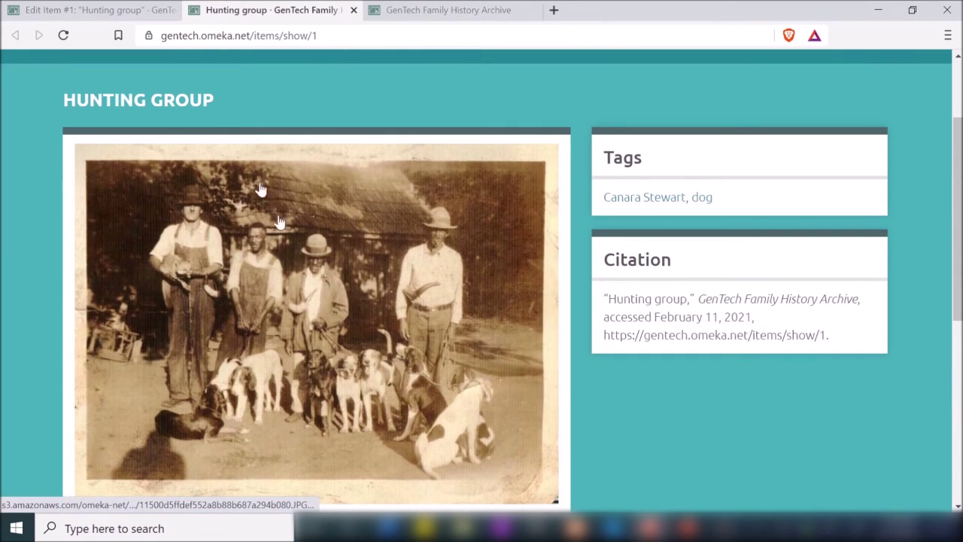
left_click(354, 10)
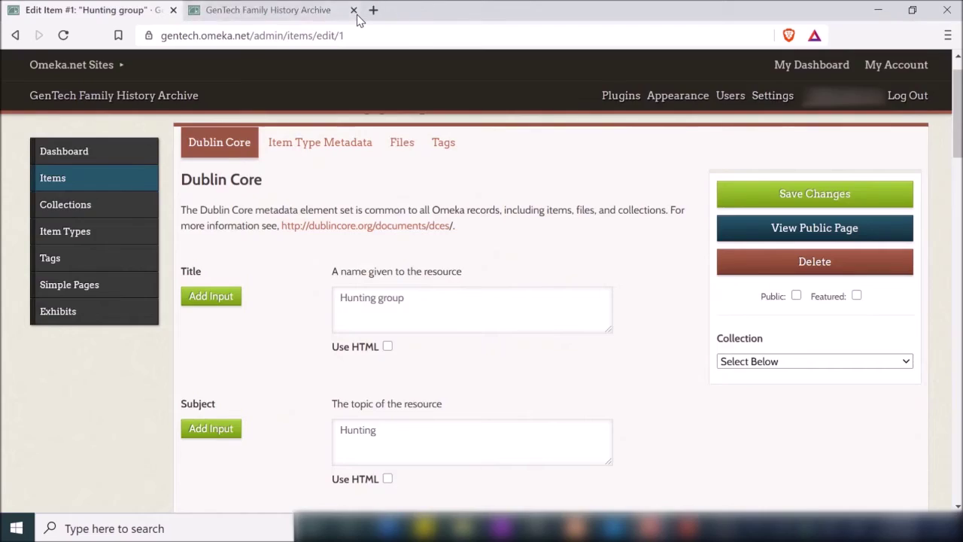
Find the item's collection list empty and start a new collection from Collections
left_click(776, 363)
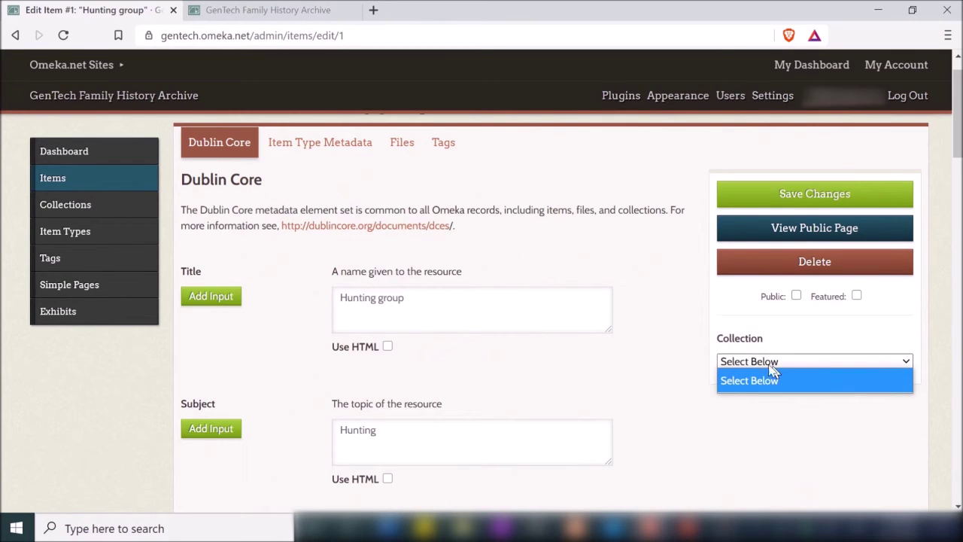
left_click(659, 332)
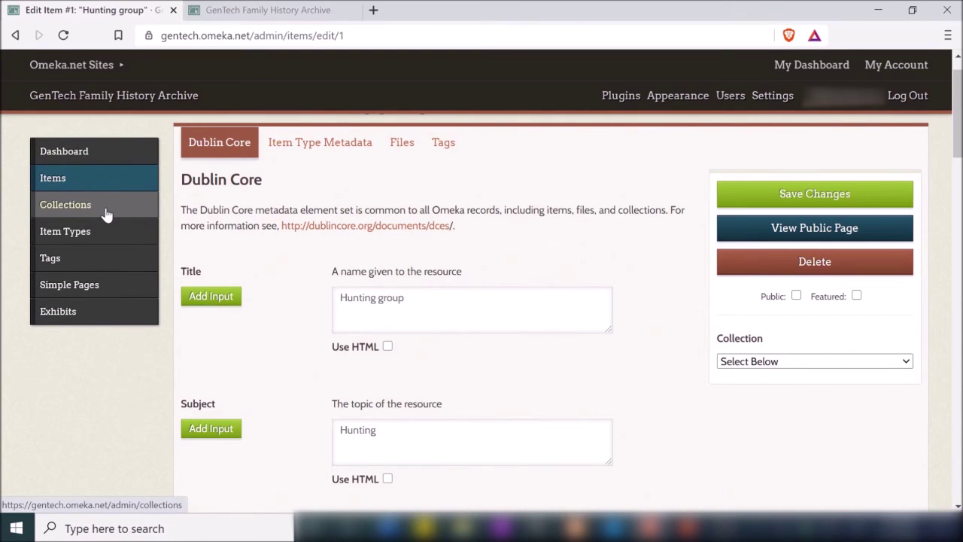
left_click(107, 214)
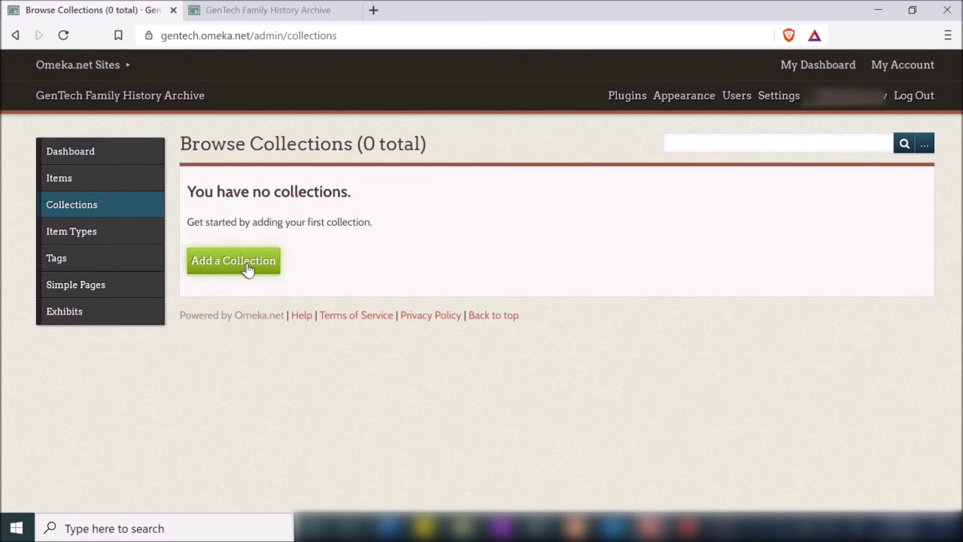
left_click(249, 268)
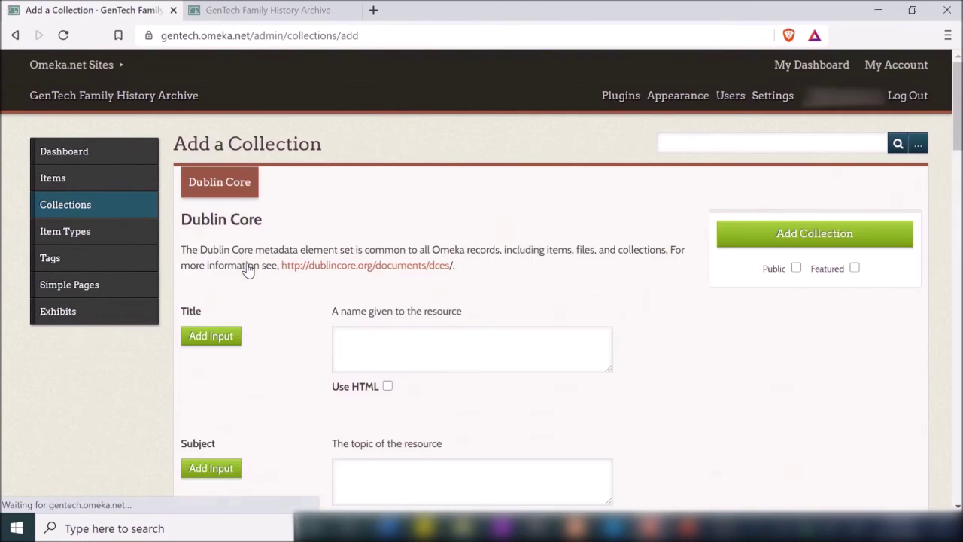
Create the 'Franklin, North Carolina' collection with a short description of its photos
left_click(415, 343)
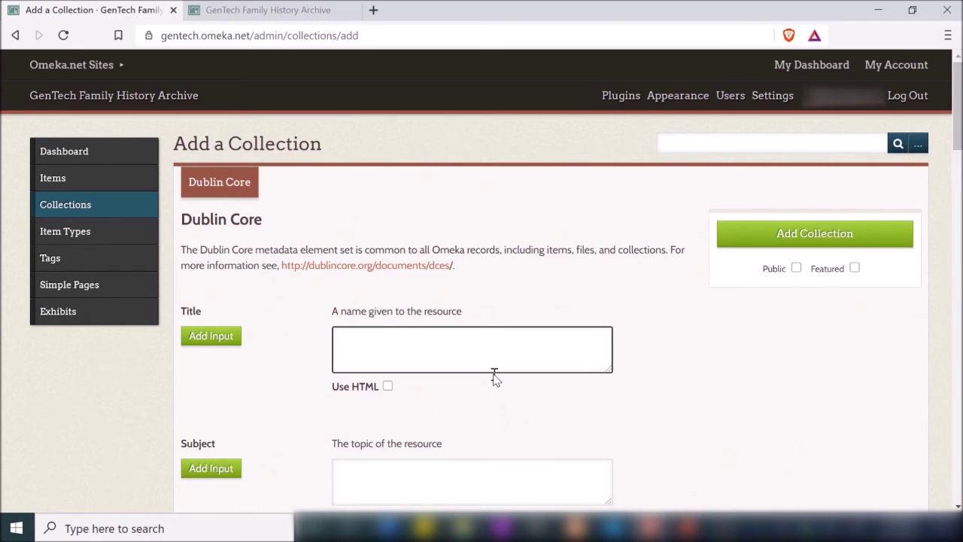
scroll(485, 369, "down", 9)
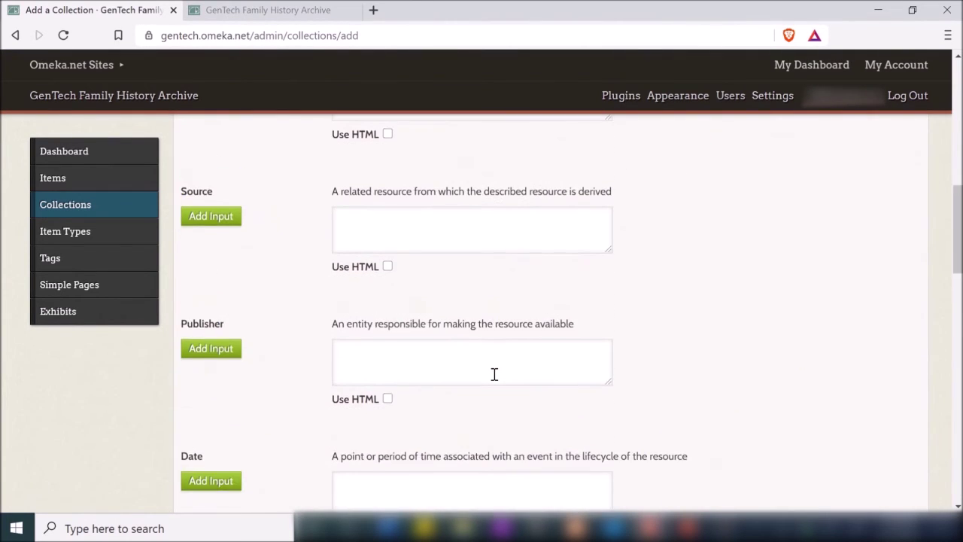
scroll(495, 374, "down", 4)
scroll(494, 374, "up", 13)
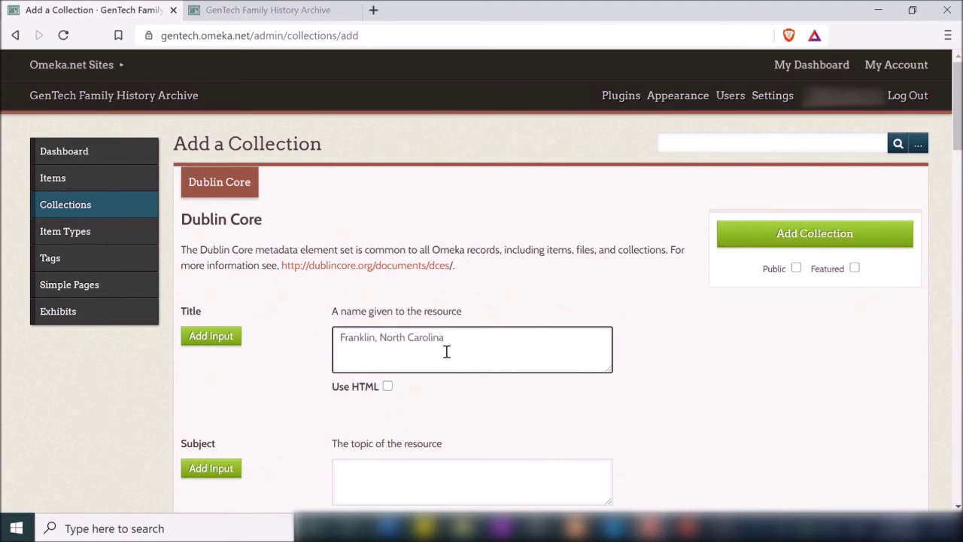
scroll(520, 452, "down", 2)
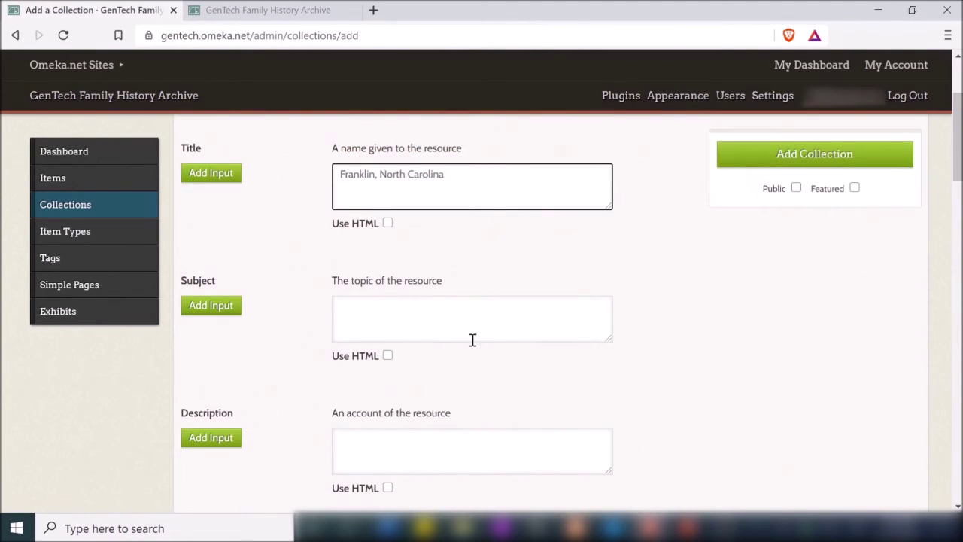
scroll(472, 340, "down", 1)
left_click(435, 387)
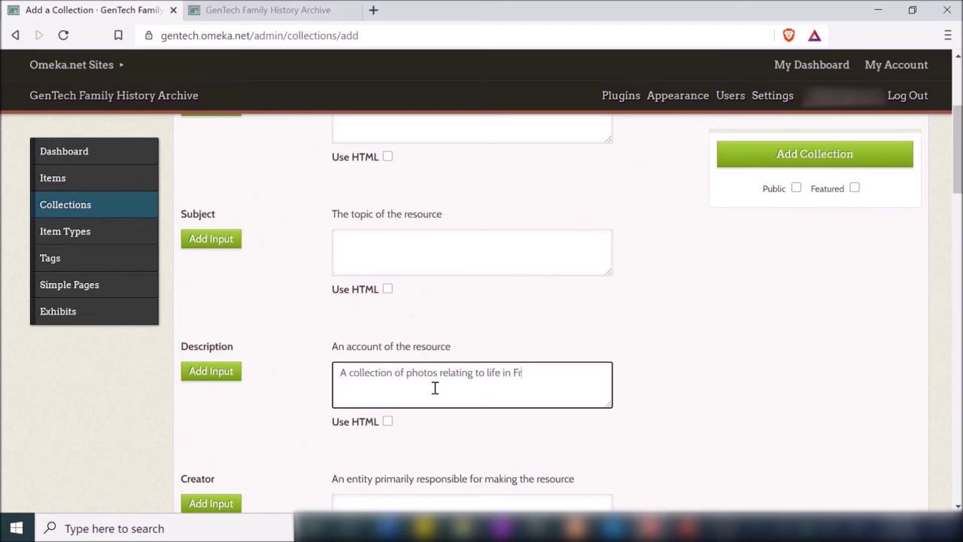
scroll(930, 265, "up", 3)
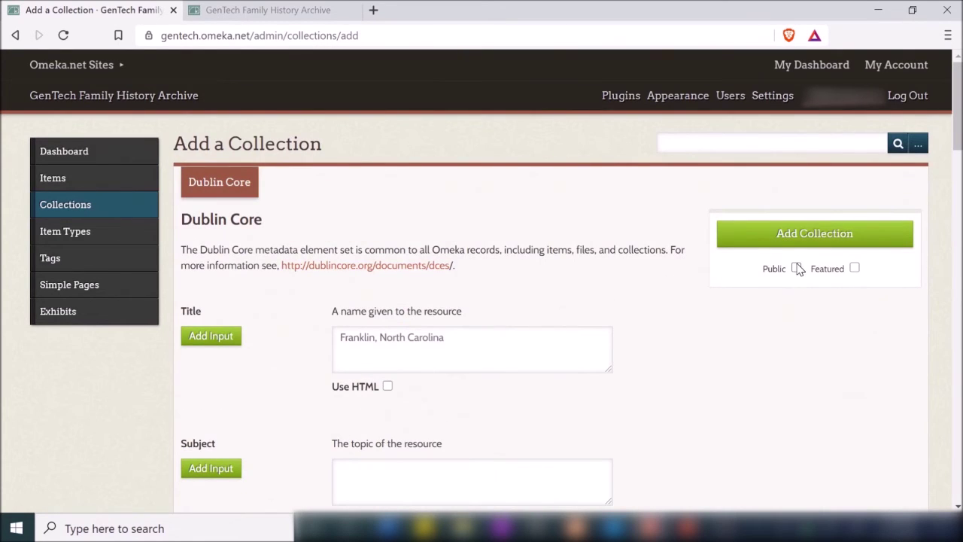
left_click(830, 235)
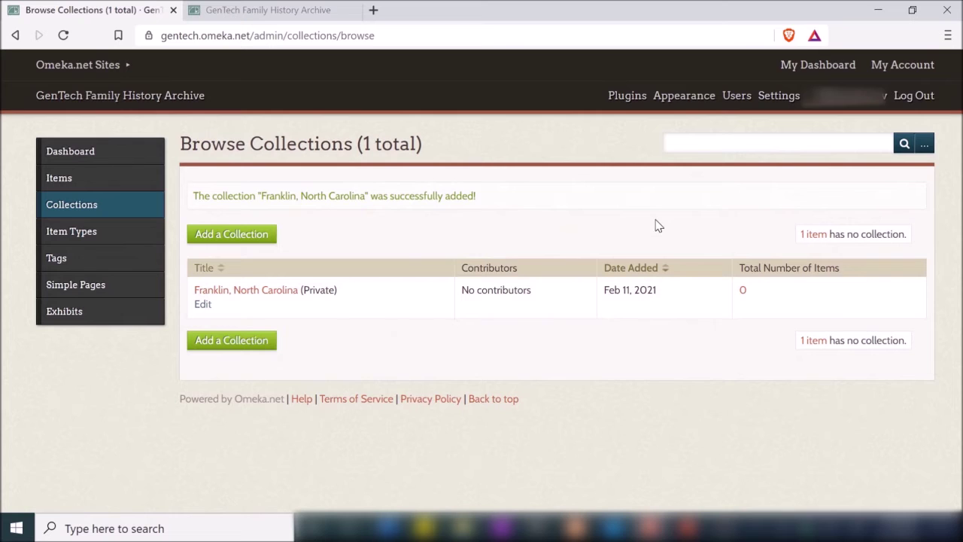
Assign Hunting group to the Franklin, North Carolina collection, save, and view the public site
key("alt+Left")
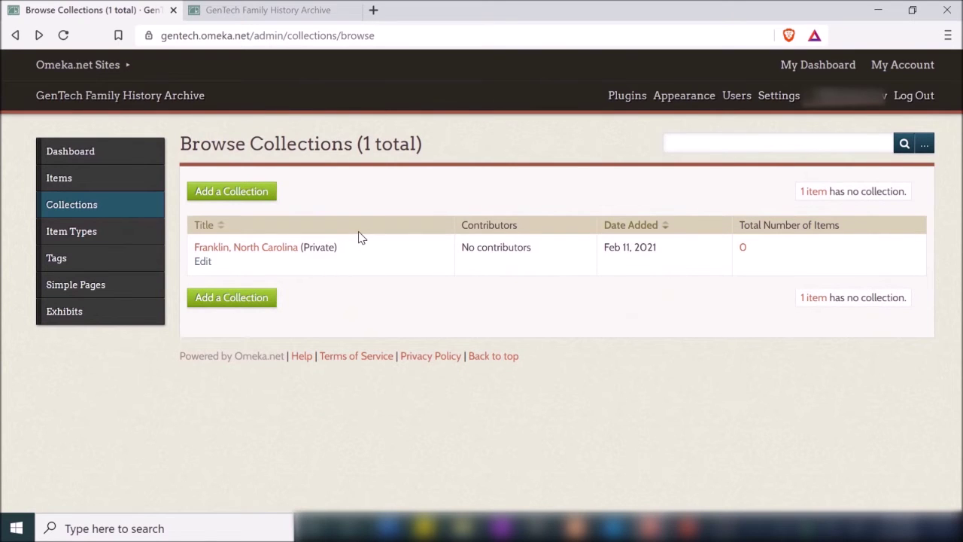
left_click(79, 179)
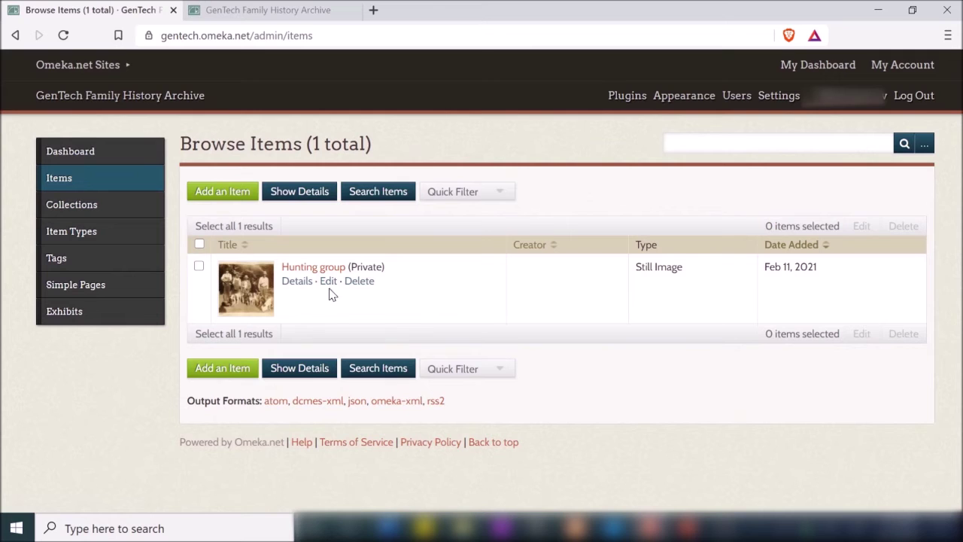
left_click(328, 283)
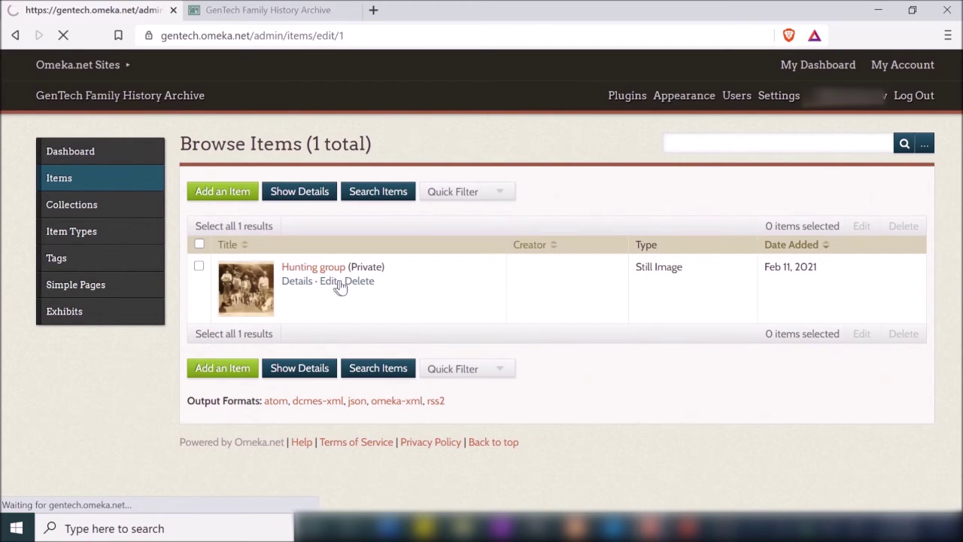
left_click(783, 404)
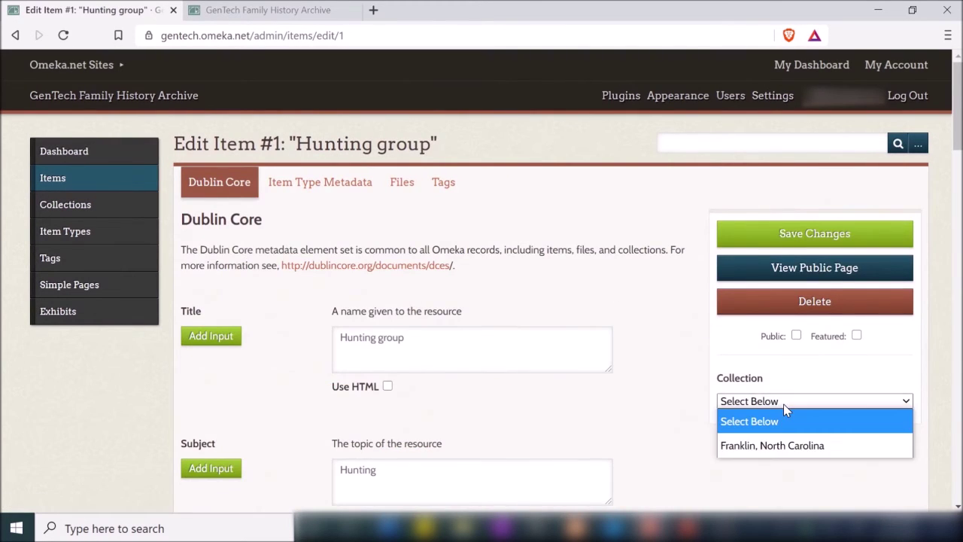
left_click(773, 446)
left_click(817, 235)
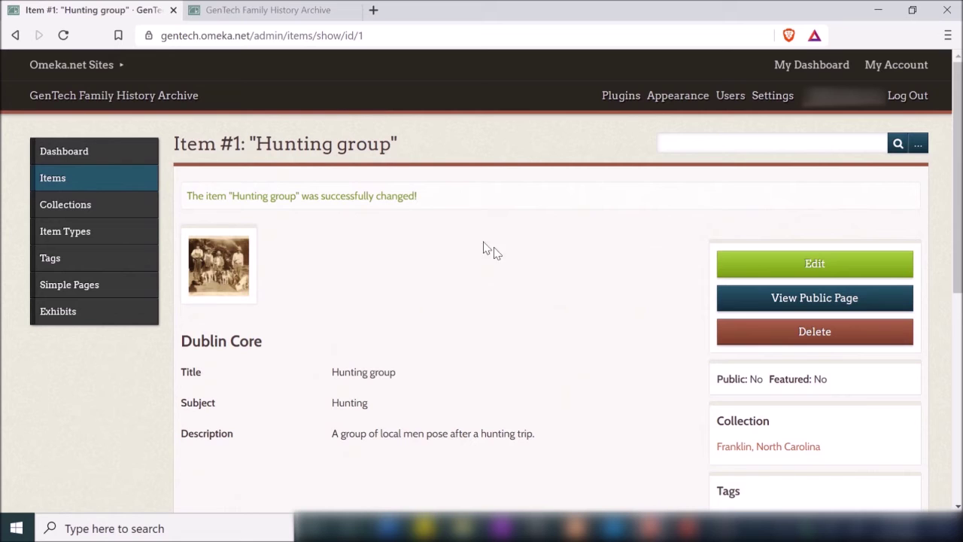
left_click(284, 7)
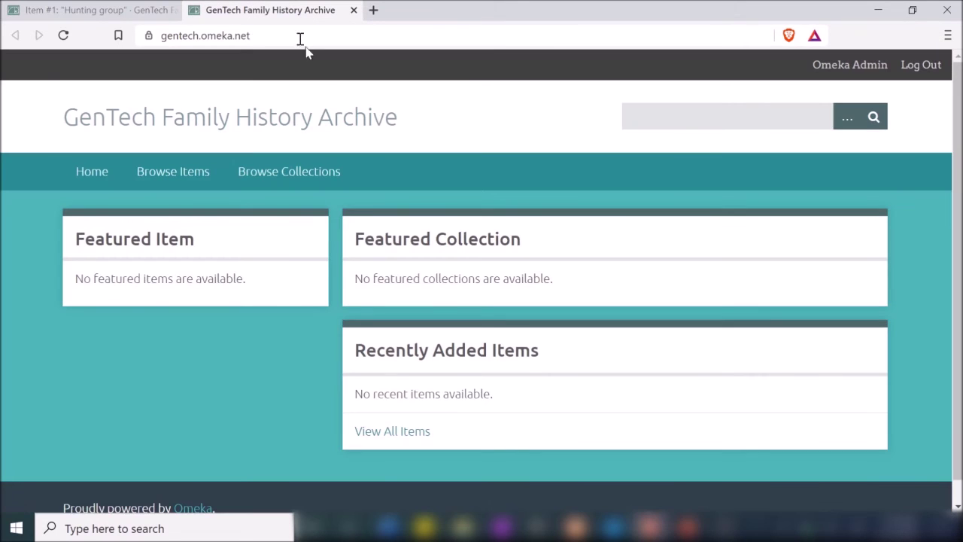
From the reloaded public site, browse to Franklin, North Carolina and open its Hunting group item
left_click(396, 125)
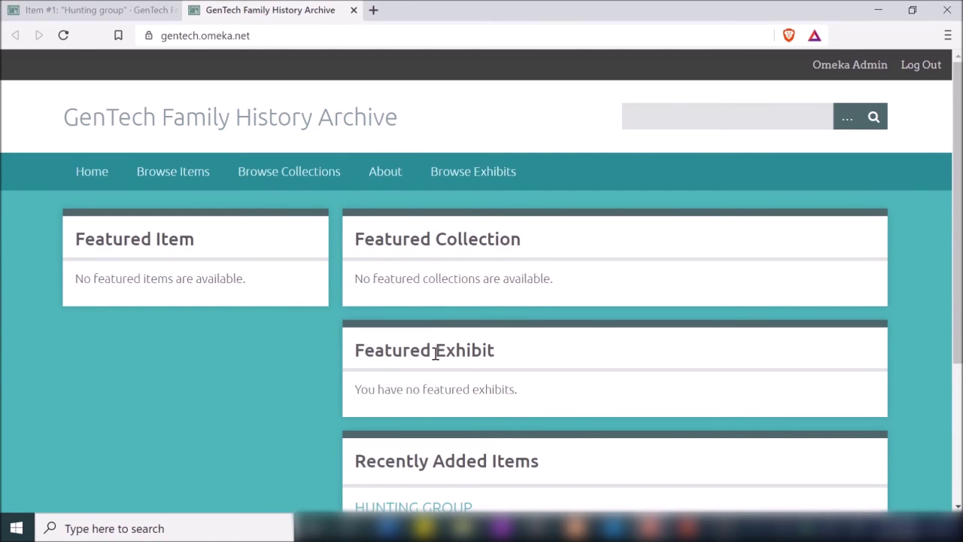
scroll(493, 385, "down", 3)
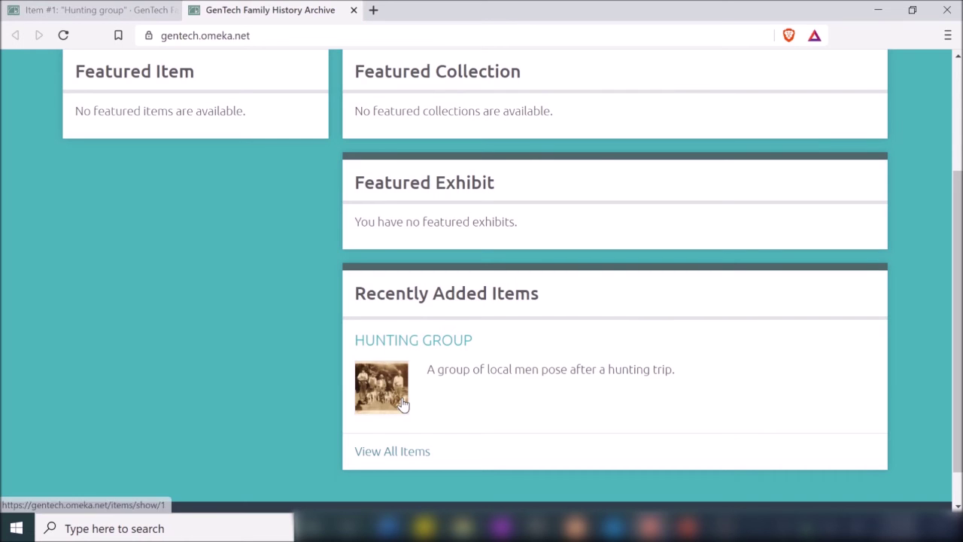
scroll(475, 374, "up", 3)
left_click(322, 176)
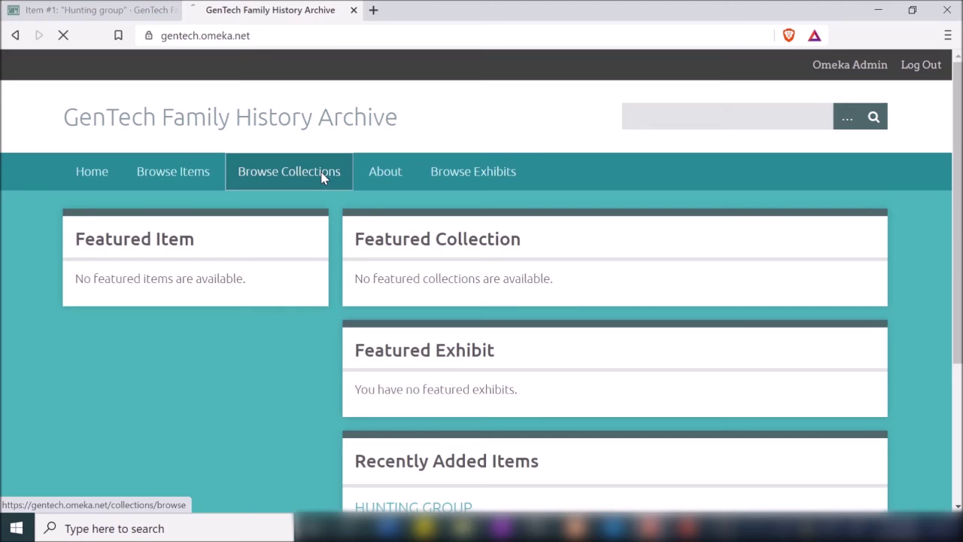
scroll(465, 329, "down", 2)
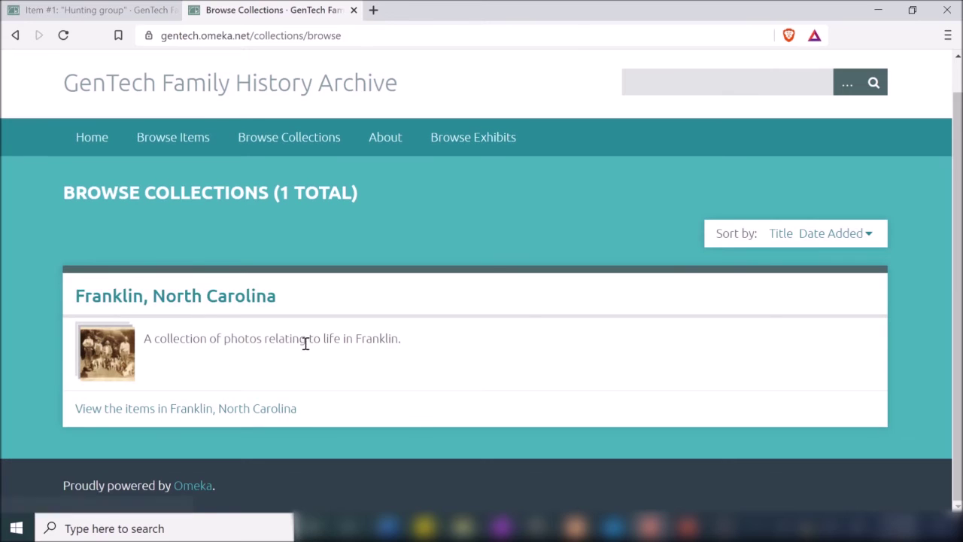
left_click(218, 302)
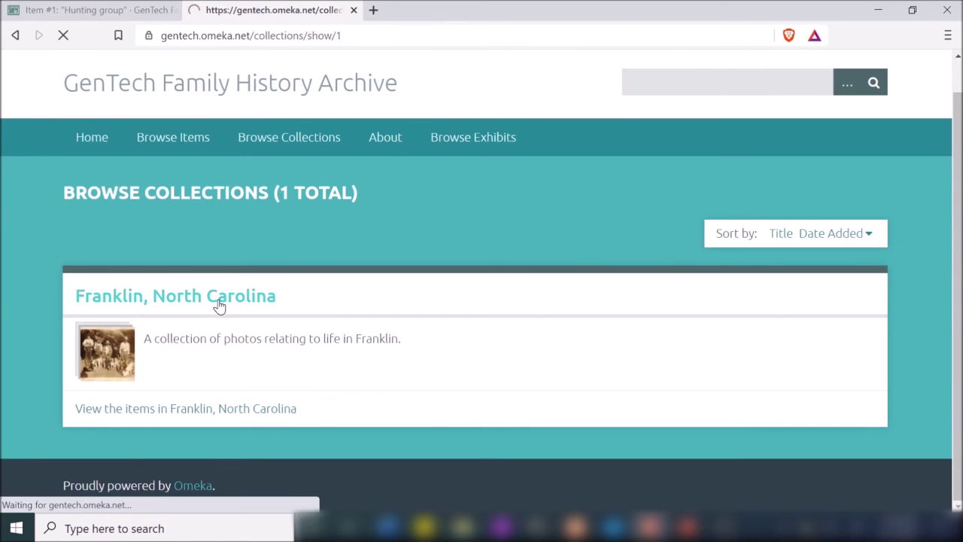
scroll(361, 339, "down", 2)
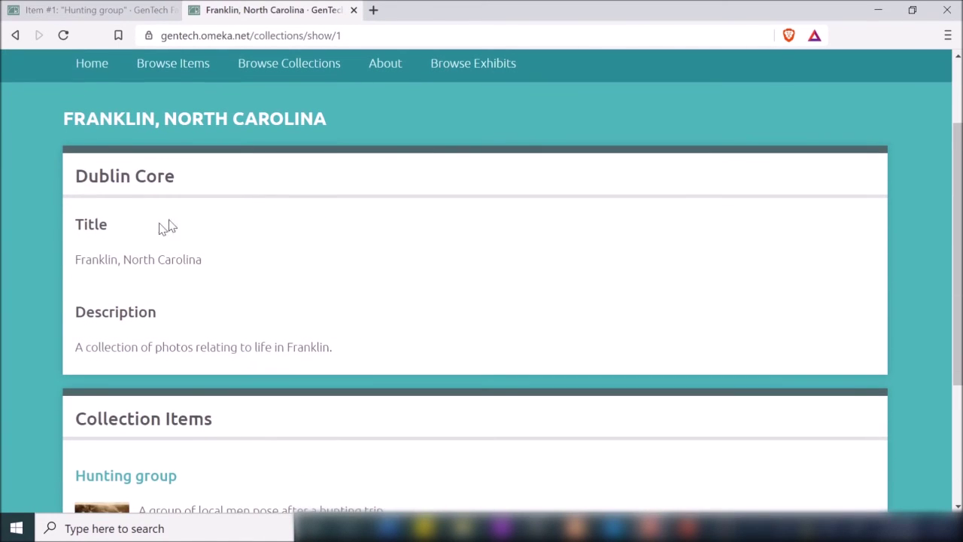
scroll(241, 303, "down", 2)
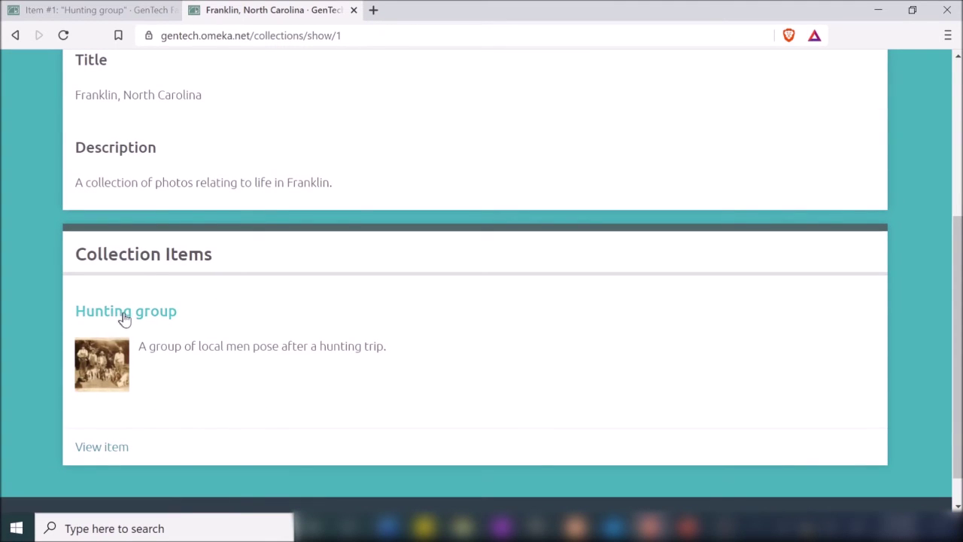
left_click(160, 314)
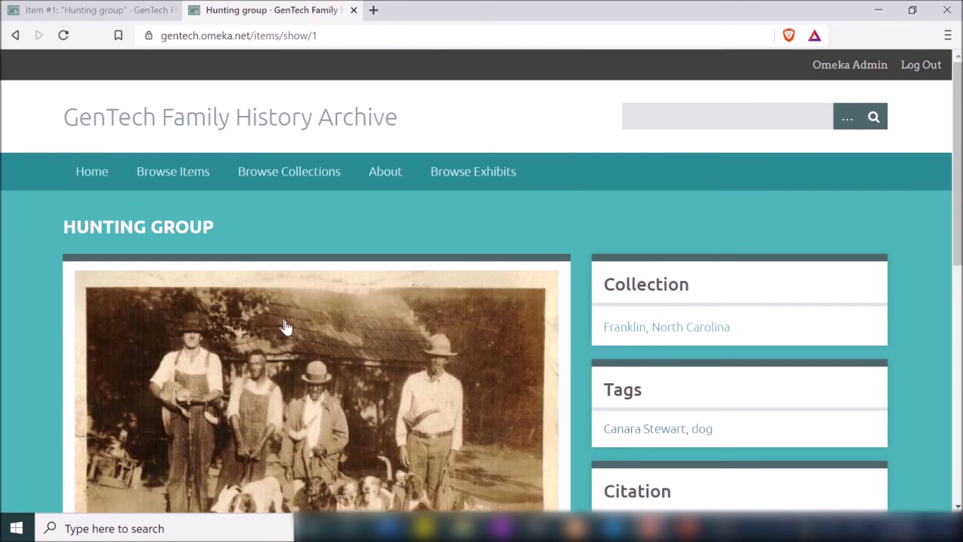
scroll(286, 322, "down", 3)
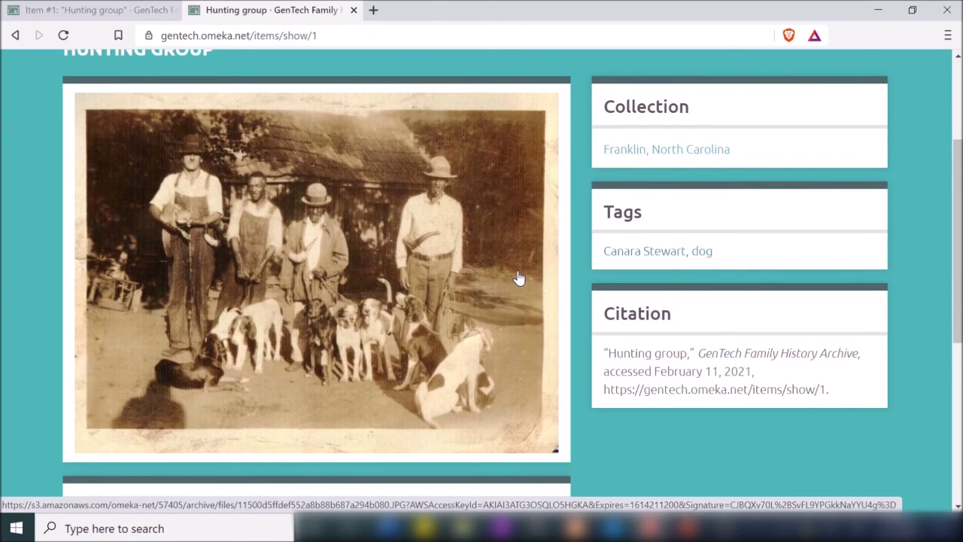
scroll(516, 277, "up", 3)
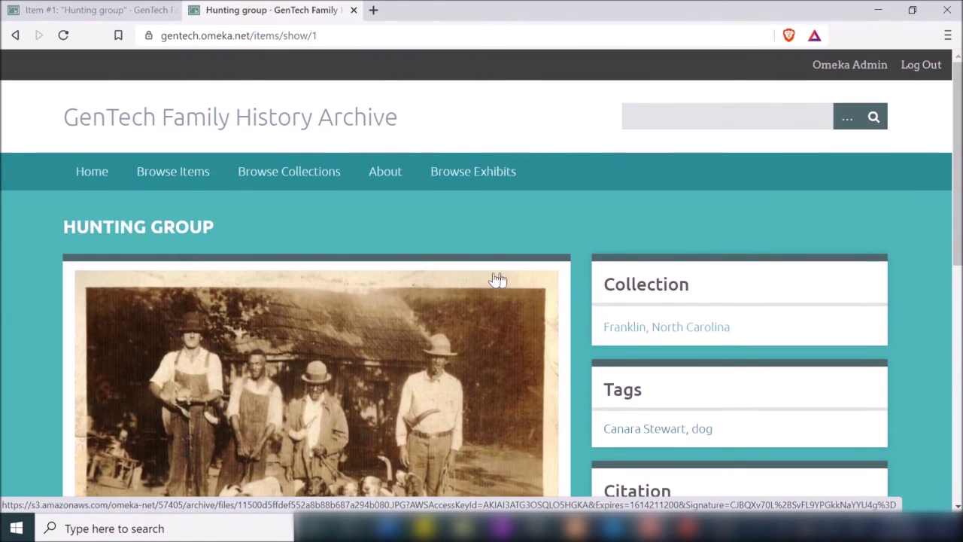
Mark the Hunting group item as featured and save it
left_click(94, 10)
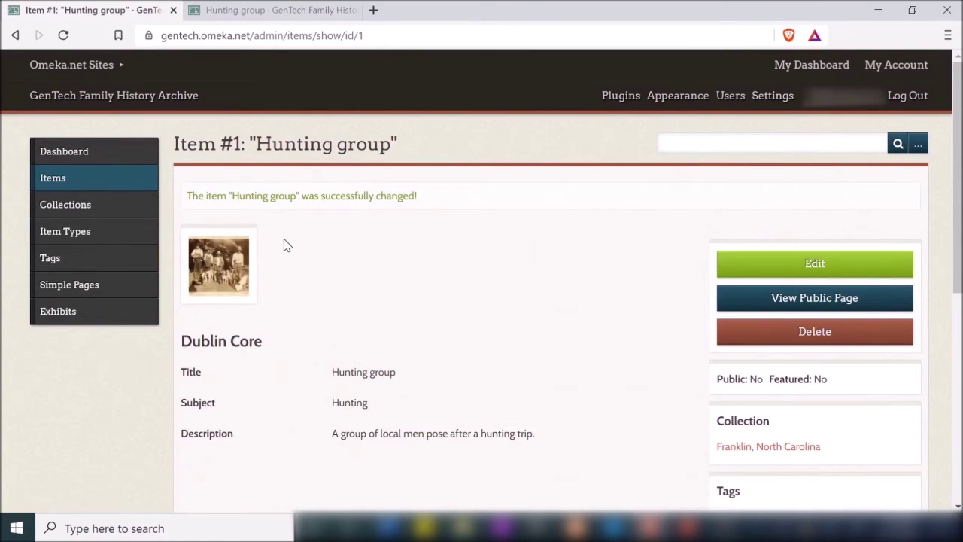
left_click(805, 263)
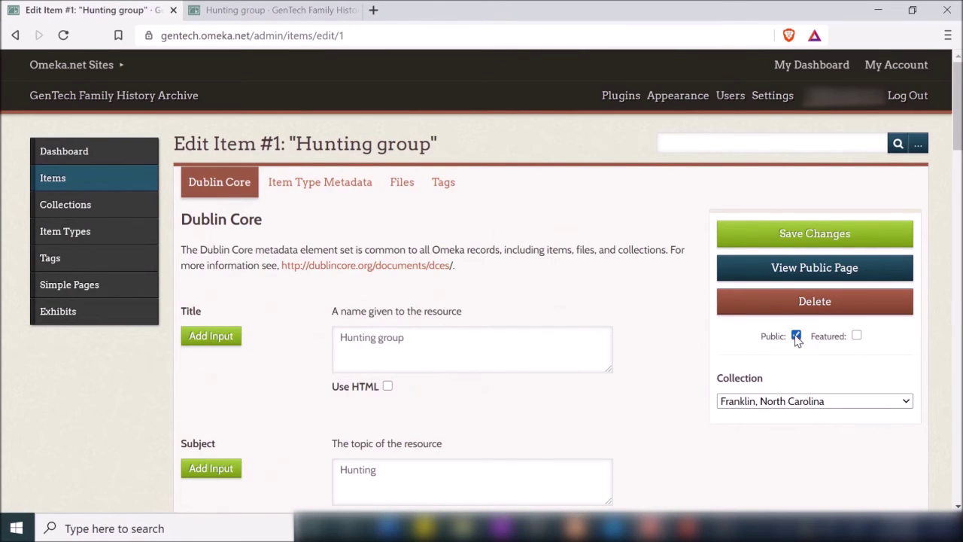
left_click(858, 336)
left_click(802, 234)
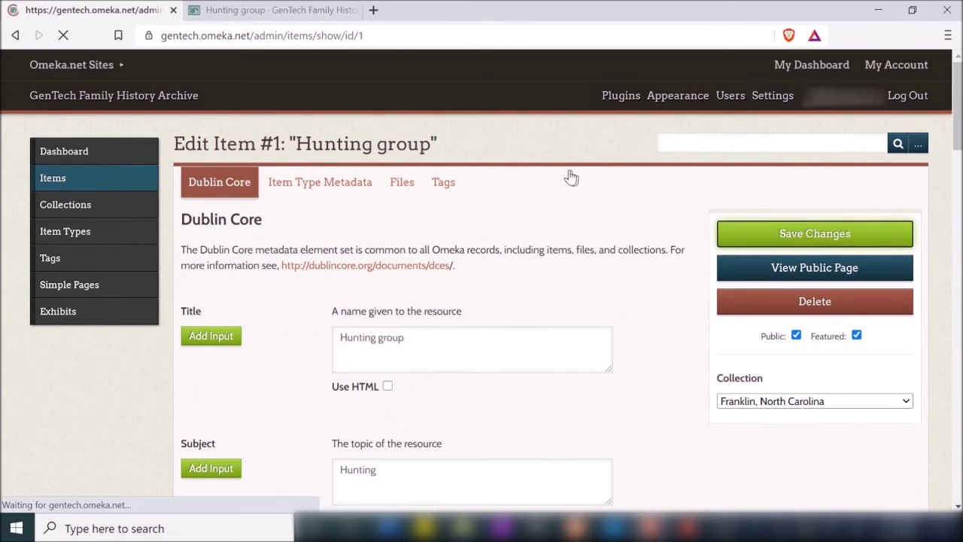
Confirm Hunting group shows as the Featured Item on the public home page
left_click(255, 8)
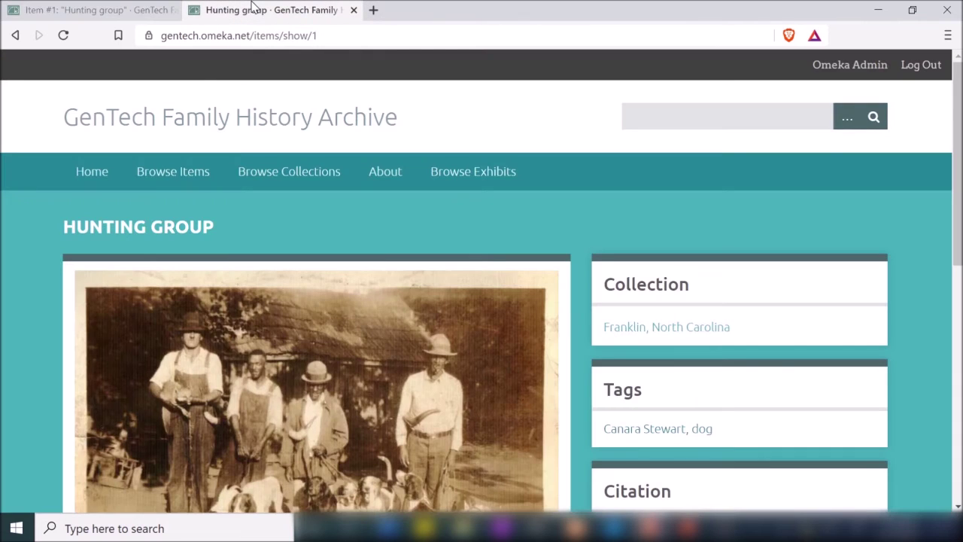
left_click(92, 171)
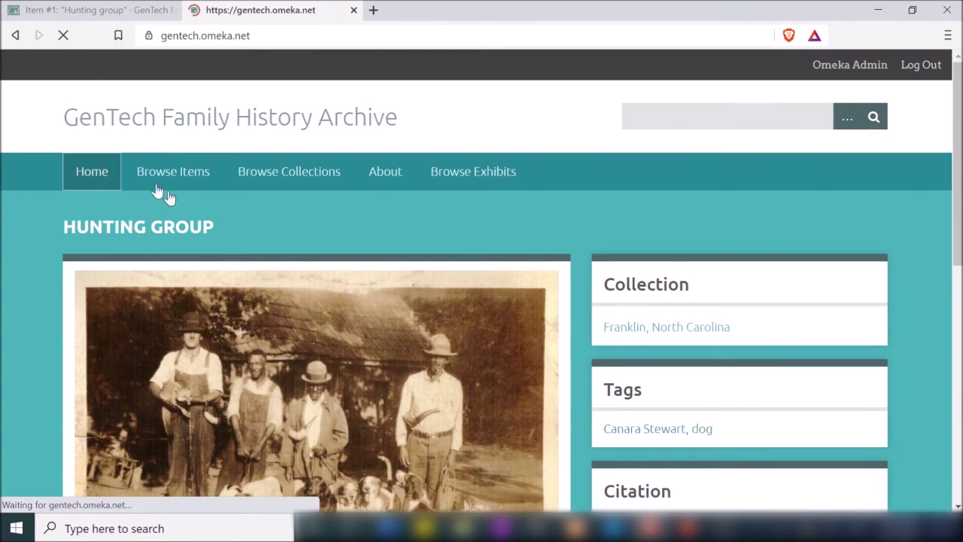
scroll(638, 318, "down", 1)
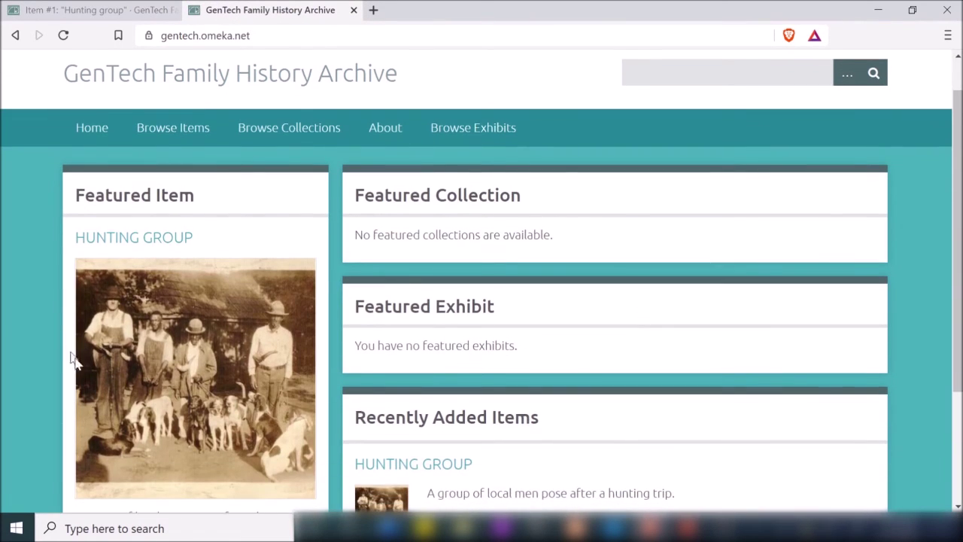
scroll(264, 343, "down", 2)
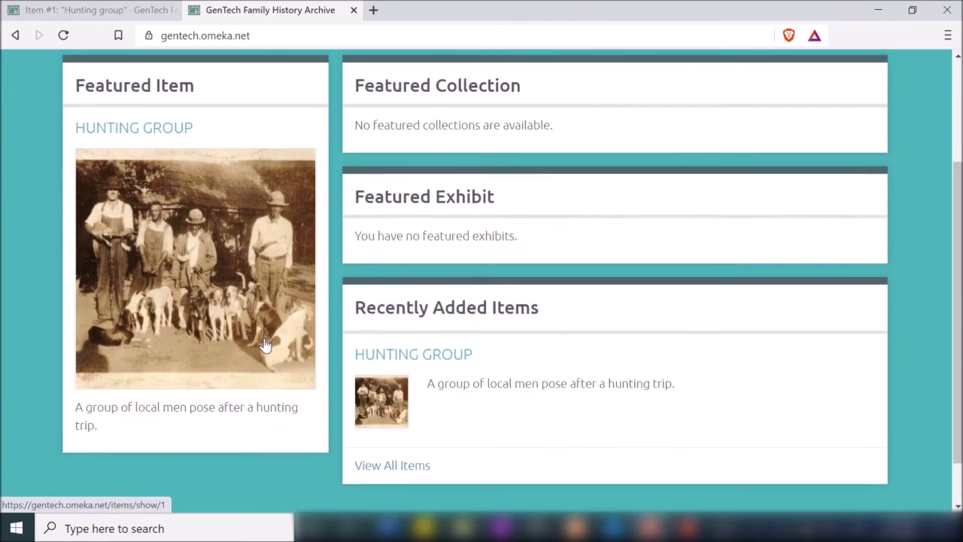
scroll(264, 344, "up", 1)
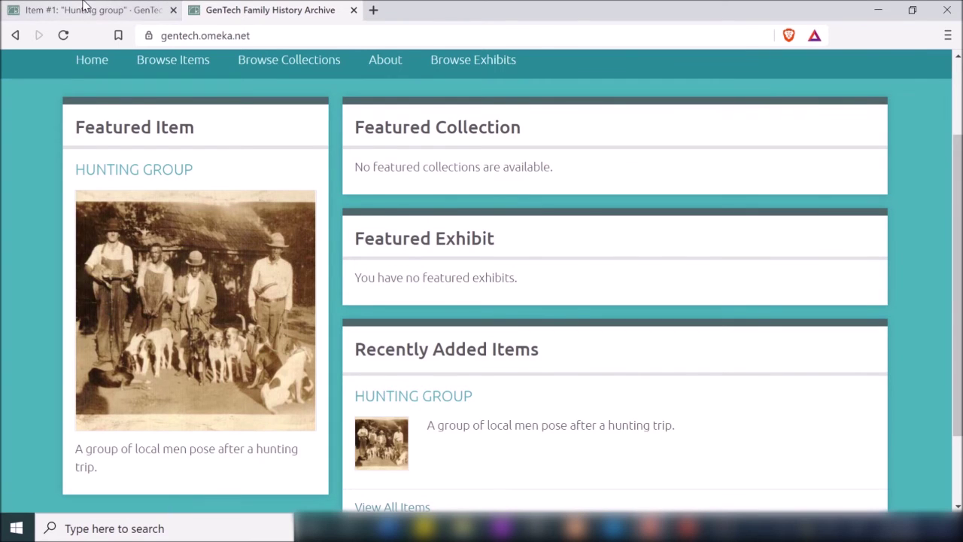
left_click(58, 5)
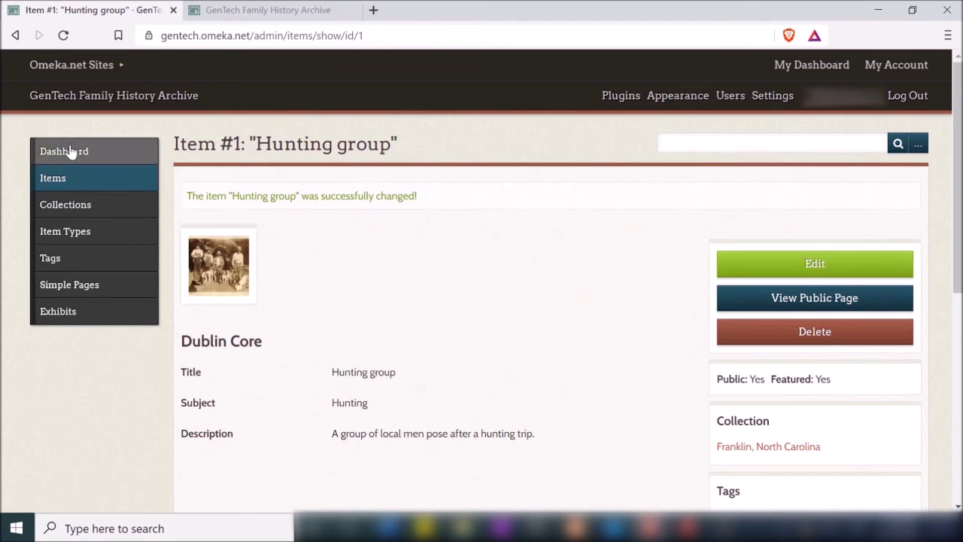
Mark the Franklin, North Carolina collection as featured and save it
left_click(79, 215)
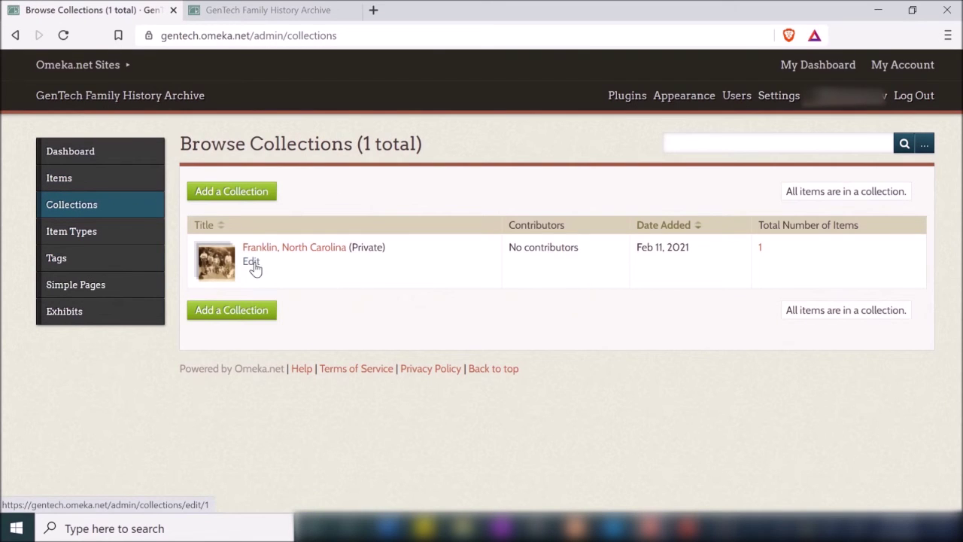
left_click(253, 263)
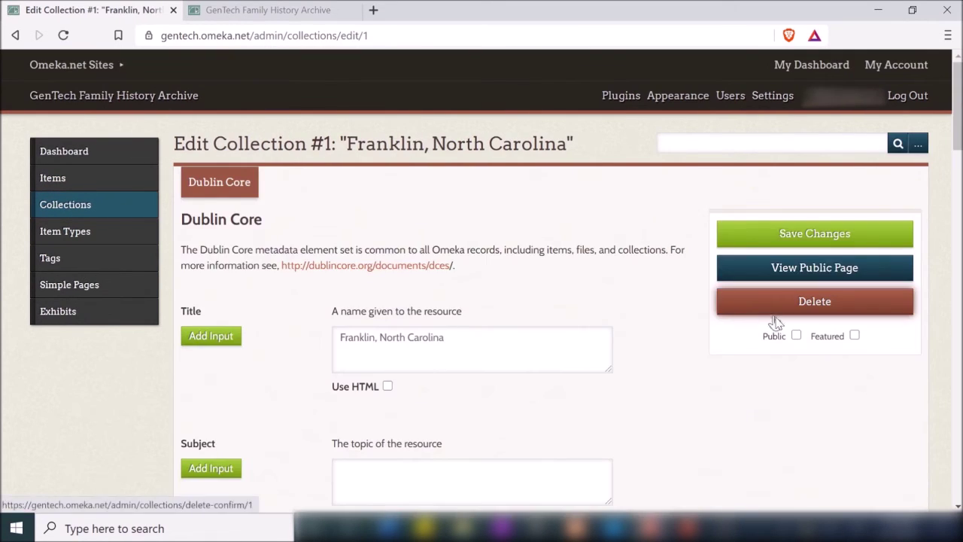
left_click(855, 336)
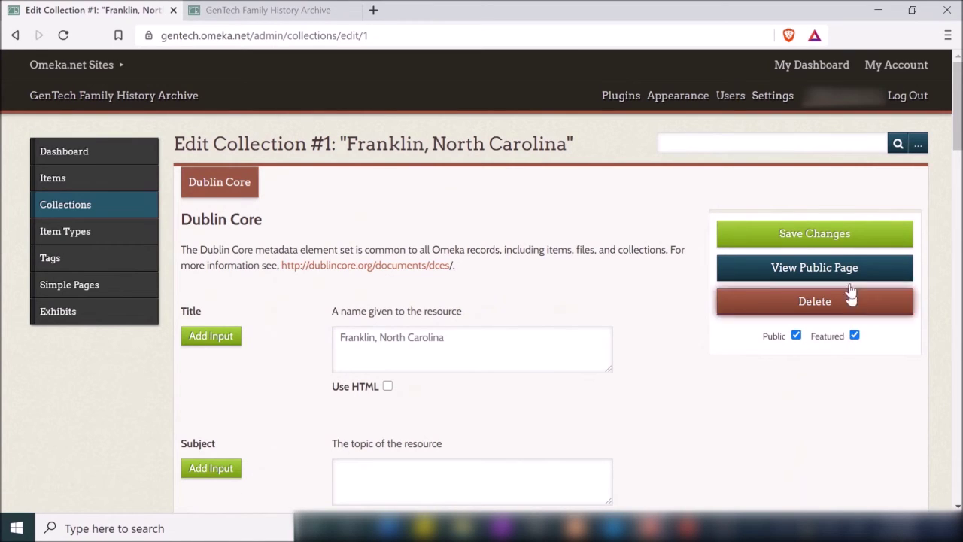
left_click(855, 239)
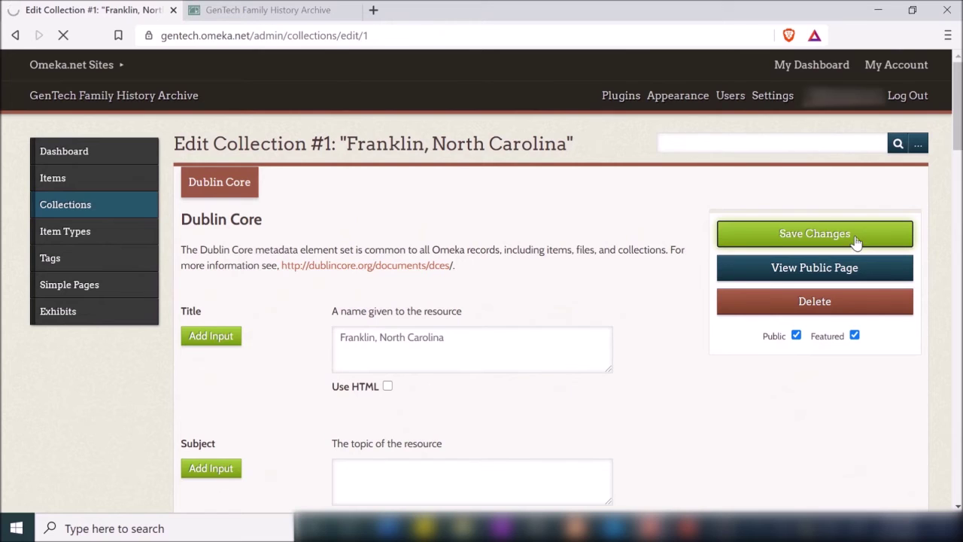
Reload the public home page to confirm the Featured Collection panel
left_click(303, 7)
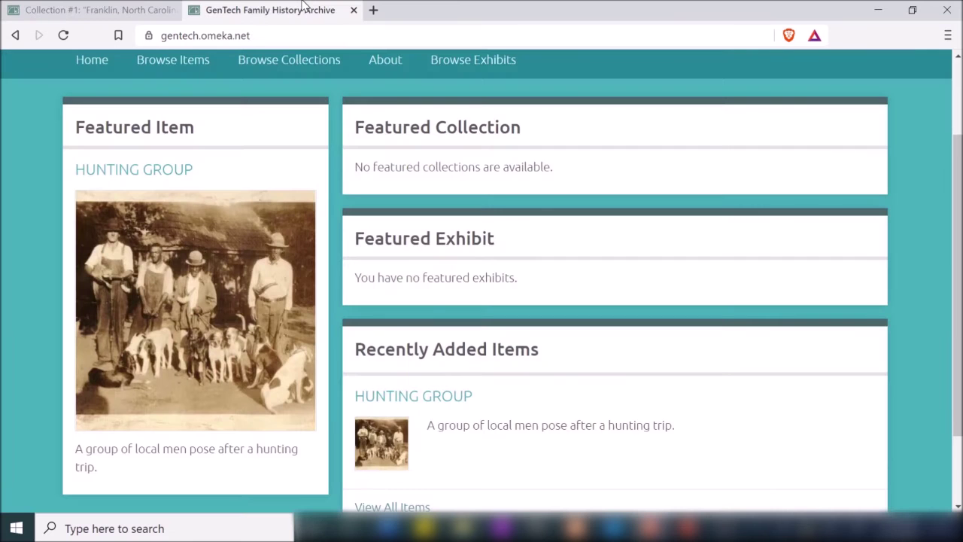
key("F5")
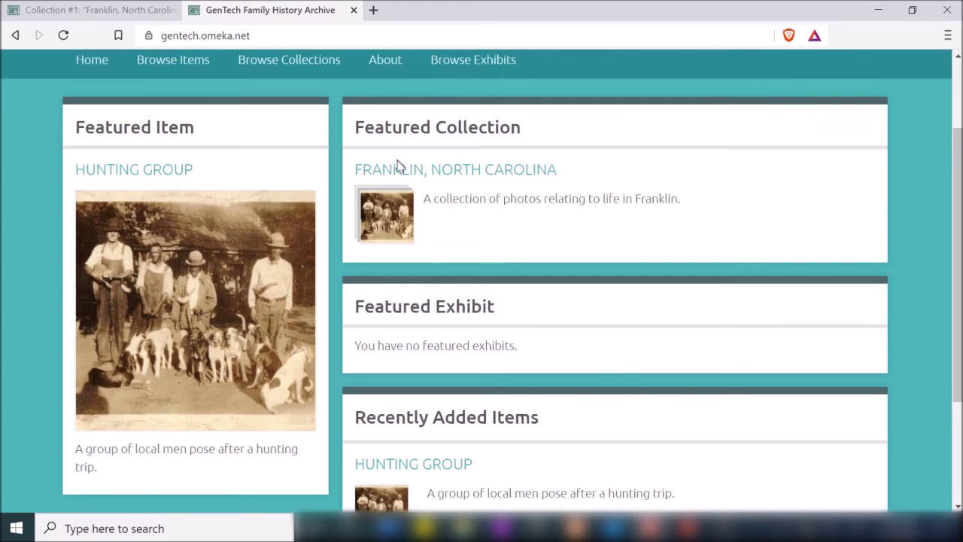
scroll(559, 213, "up", 1)
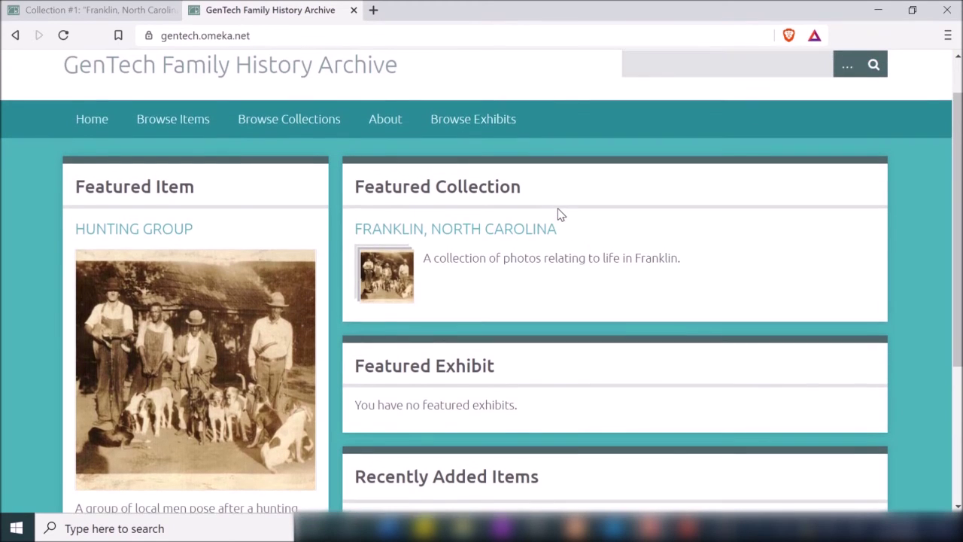
scroll(559, 213, "up", 1)
scroll(558, 213, "up", 1)
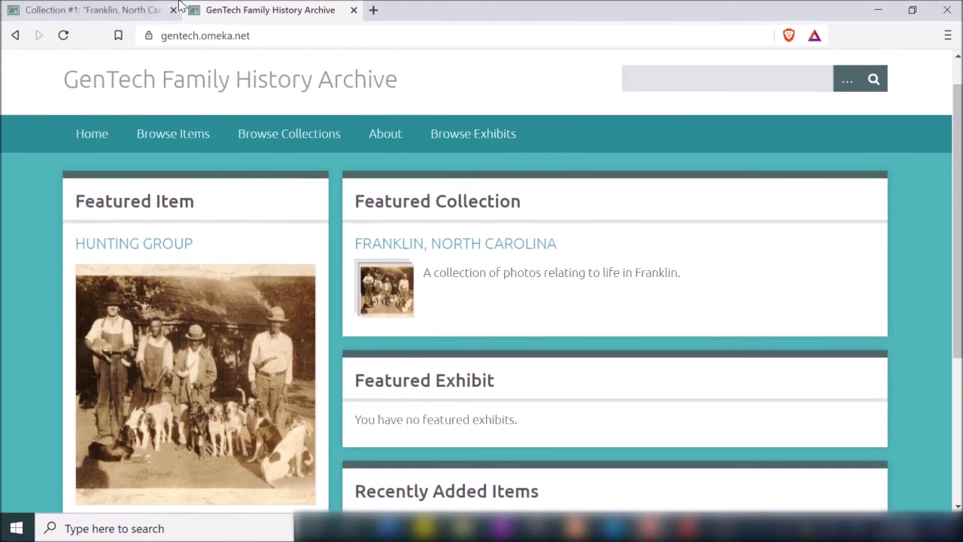
left_click(114, 6)
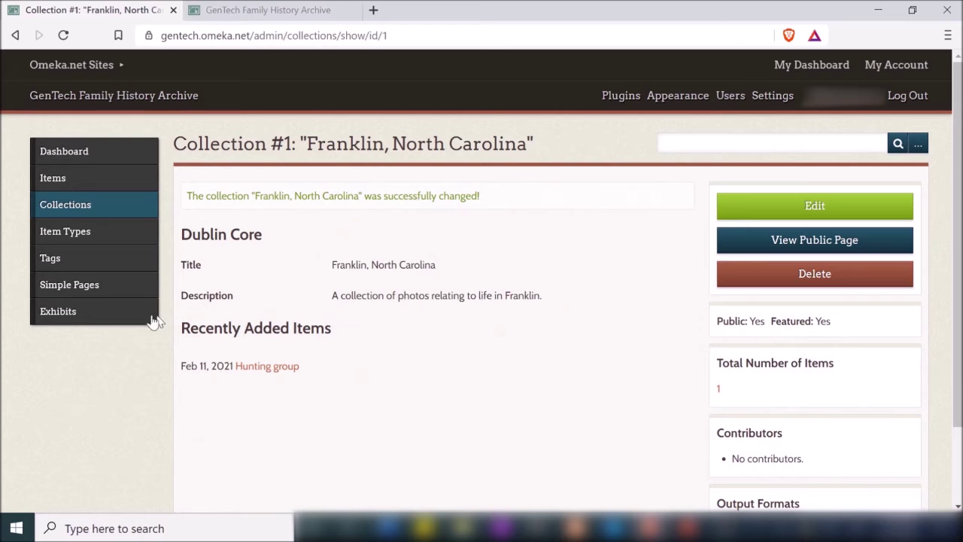
Go to Exhibits and start a new exhibit
left_click(106, 322)
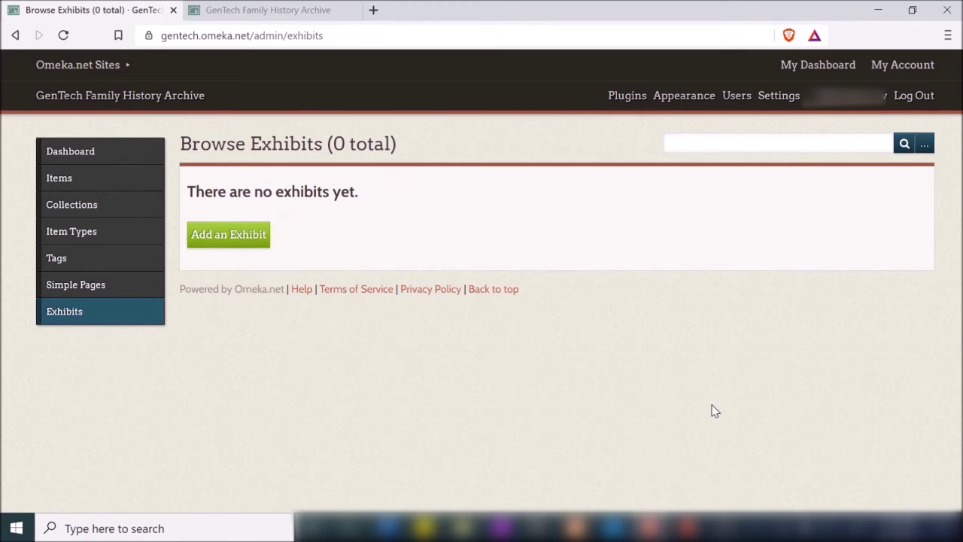
left_click(241, 240)
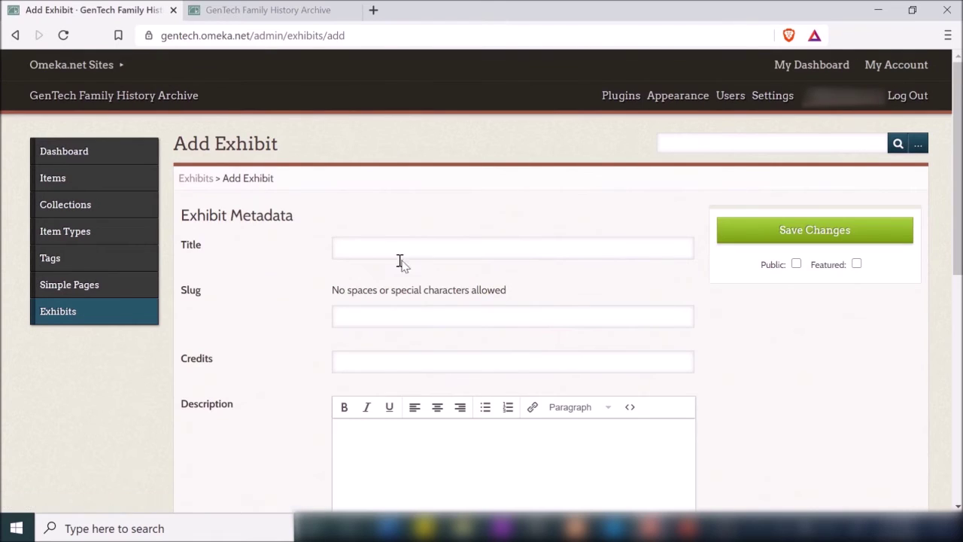
Title the exhibit 'The Black Experience in Appalachia', leaving the theme unchanged
left_click(408, 258)
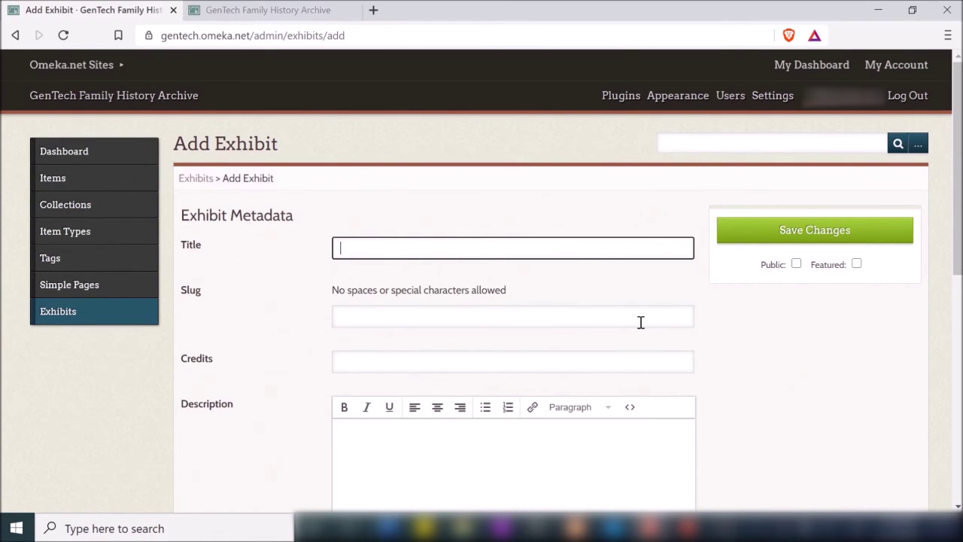
scroll(641, 322, "down", 2)
scroll(585, 301, "up", 2)
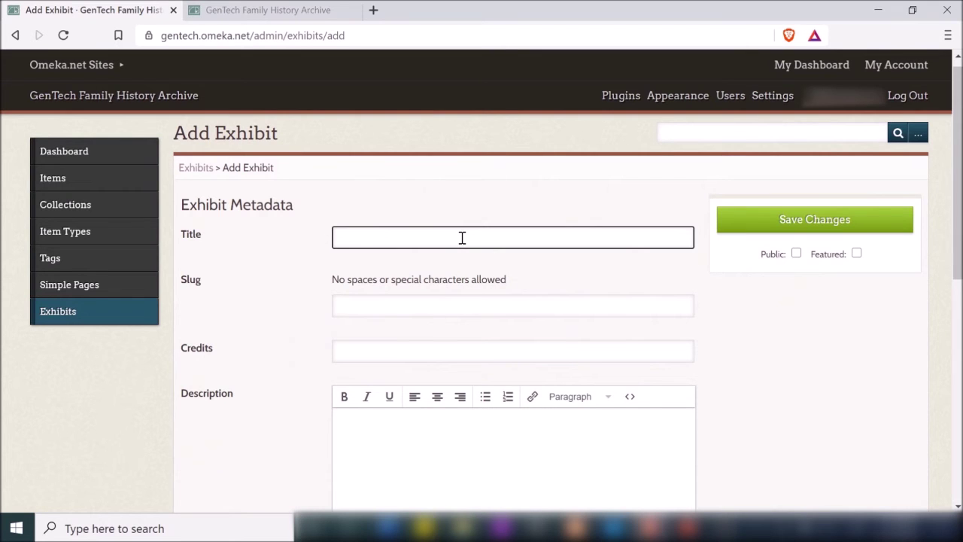
scroll(514, 439, "down", 3)
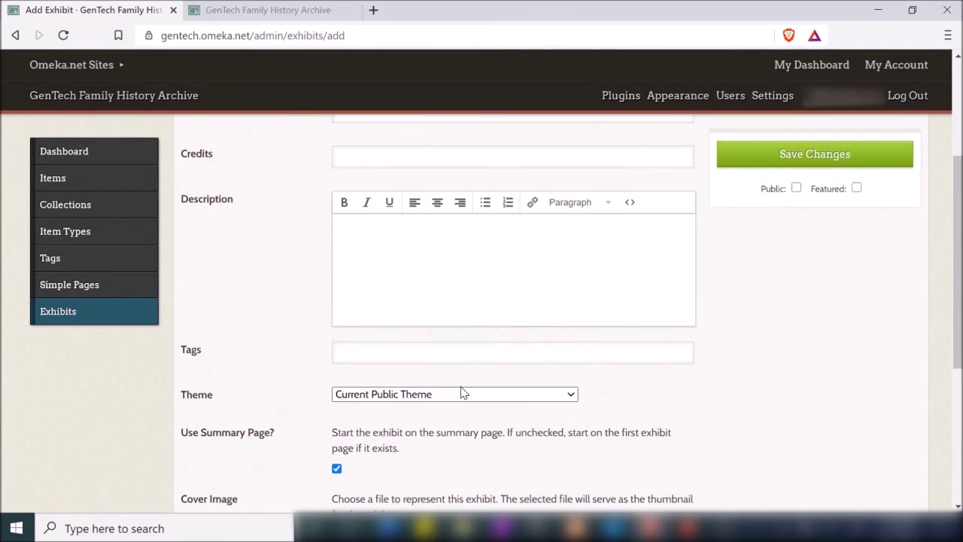
scroll(463, 393, "down", 1)
left_click(487, 352)
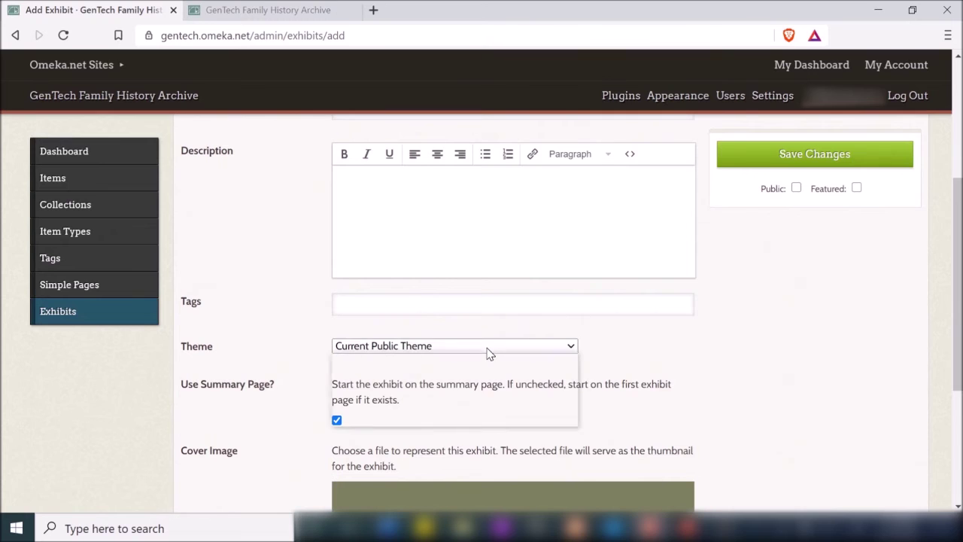
left_click(657, 357)
scroll(657, 357, "up", 1)
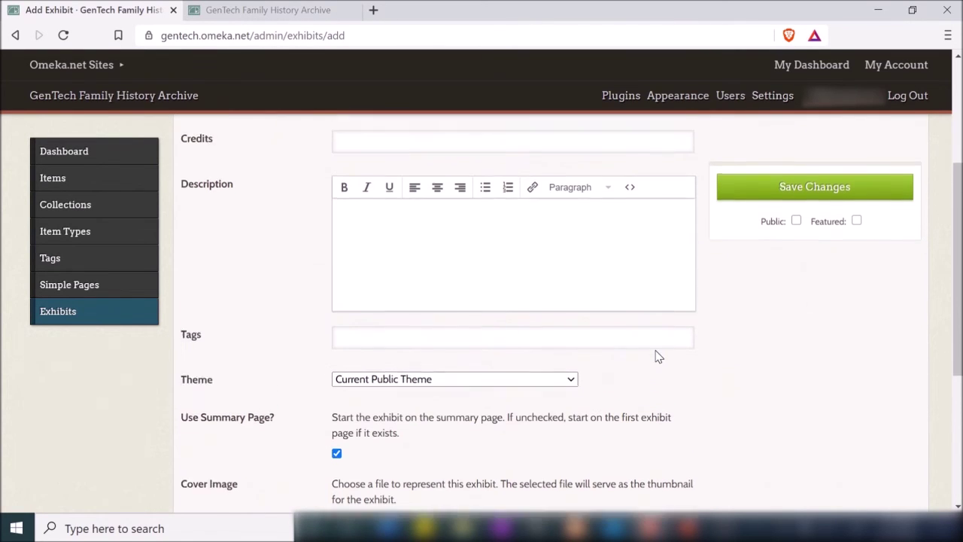
scroll(657, 357, "down", 2)
scroll(657, 357, "down", 2)
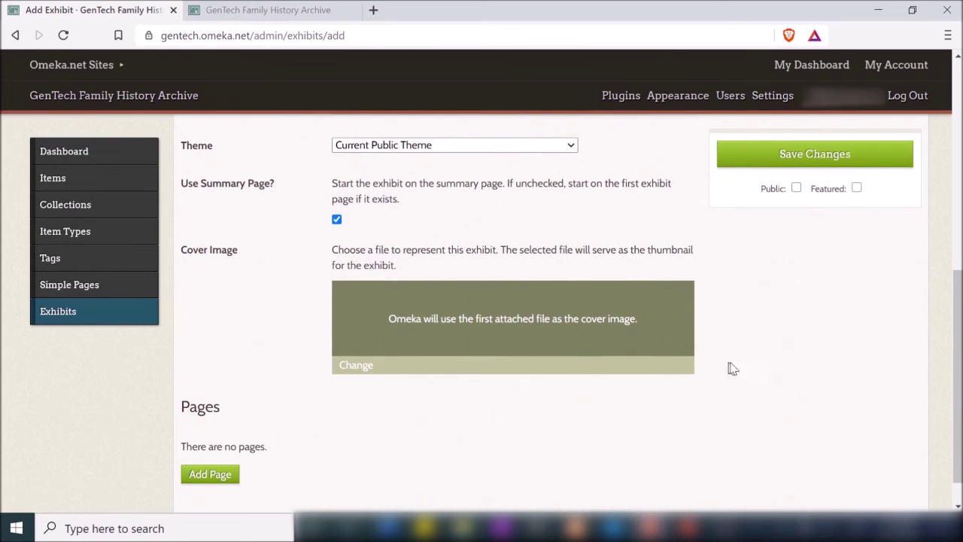
scroll(731, 361, "up", 6)
left_click(468, 247)
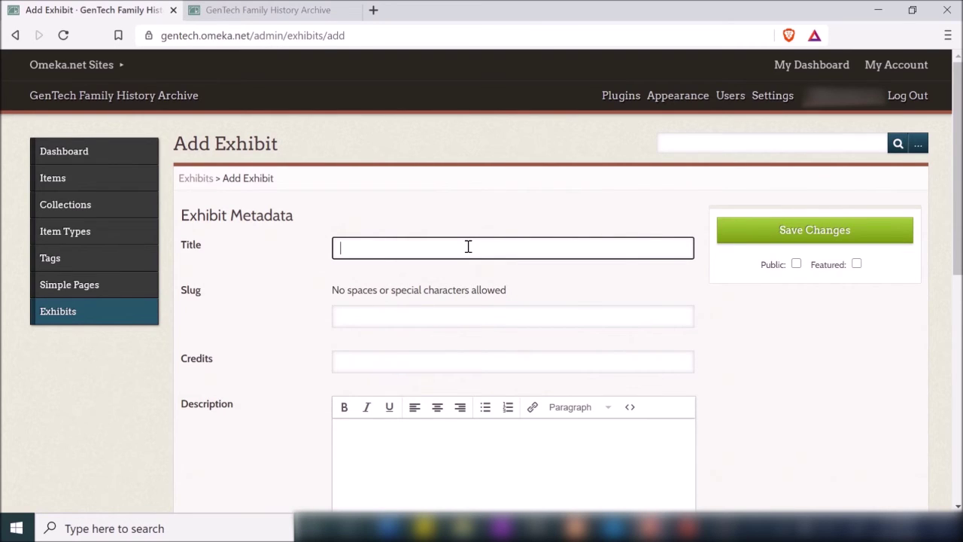
type("The Black Experience in Ap")
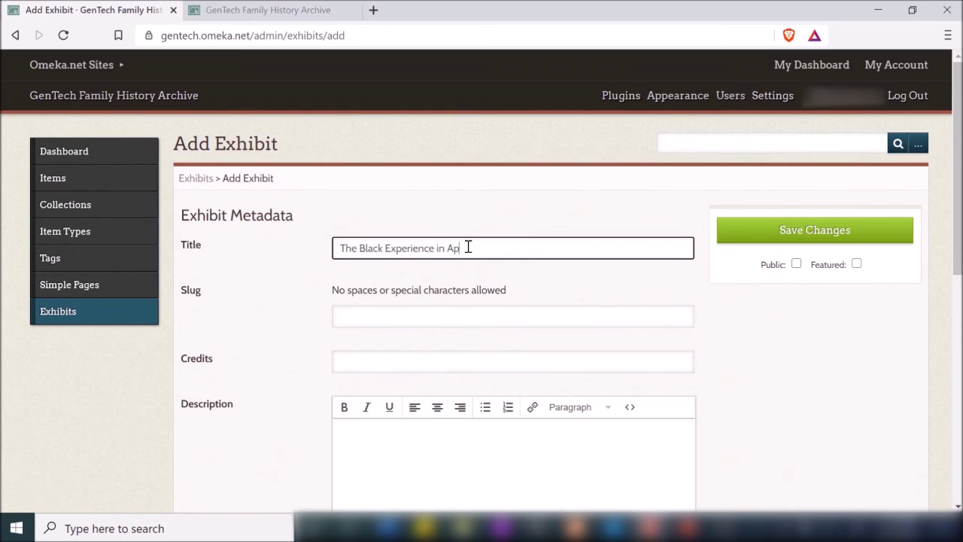
type("palachia")
Begin the exhibit slug as 'black-experience-appa'
left_click(431, 322)
left_click(567, 338)
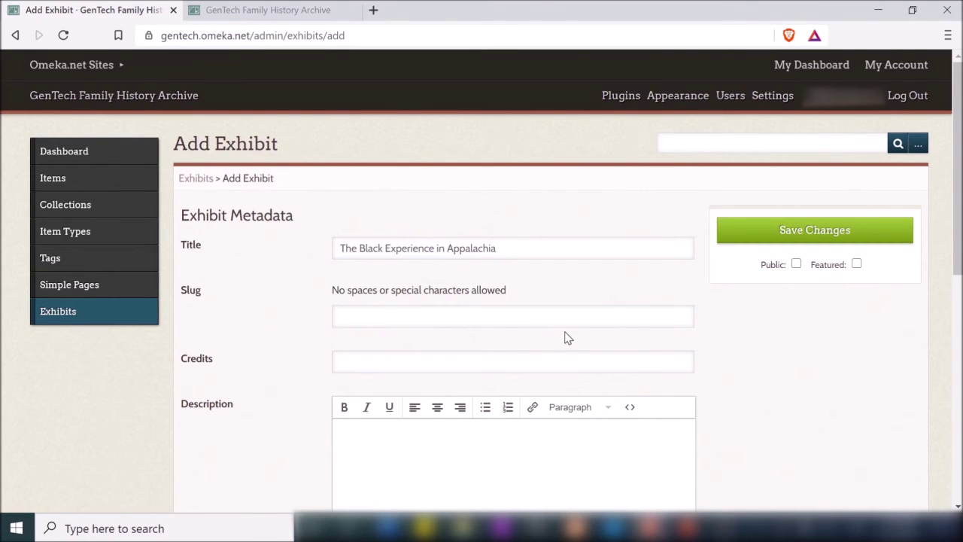
scroll(458, 316, "down", 1)
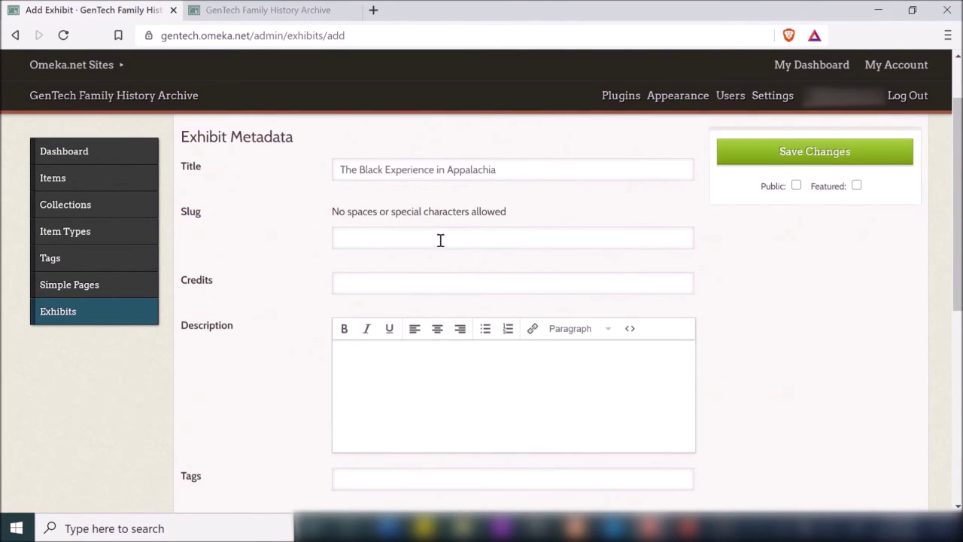
left_click(441, 240)
type("b")
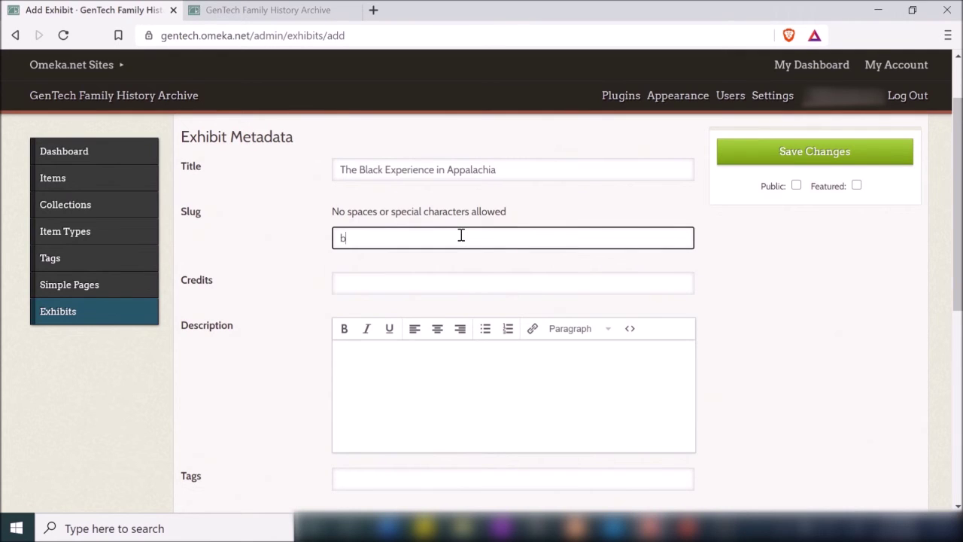
type("lack-experience-appa")
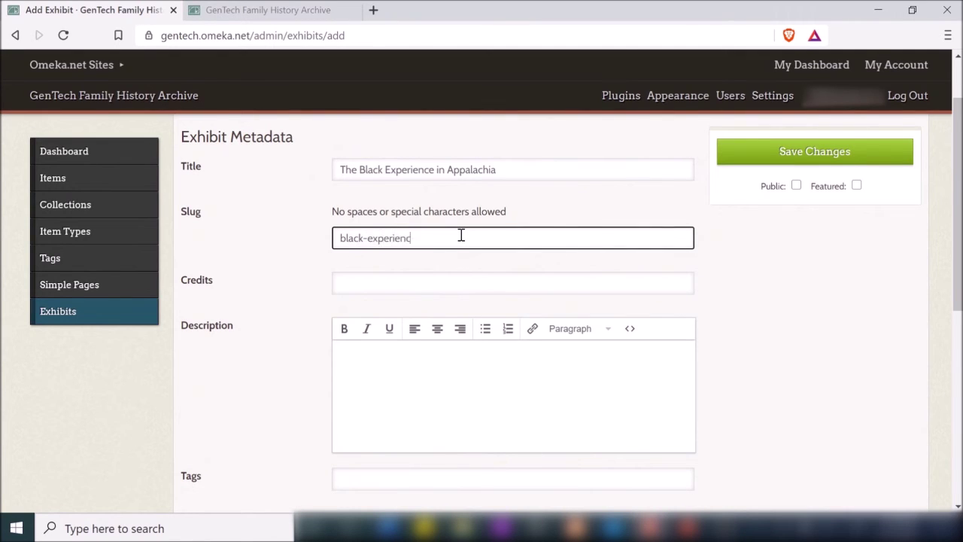
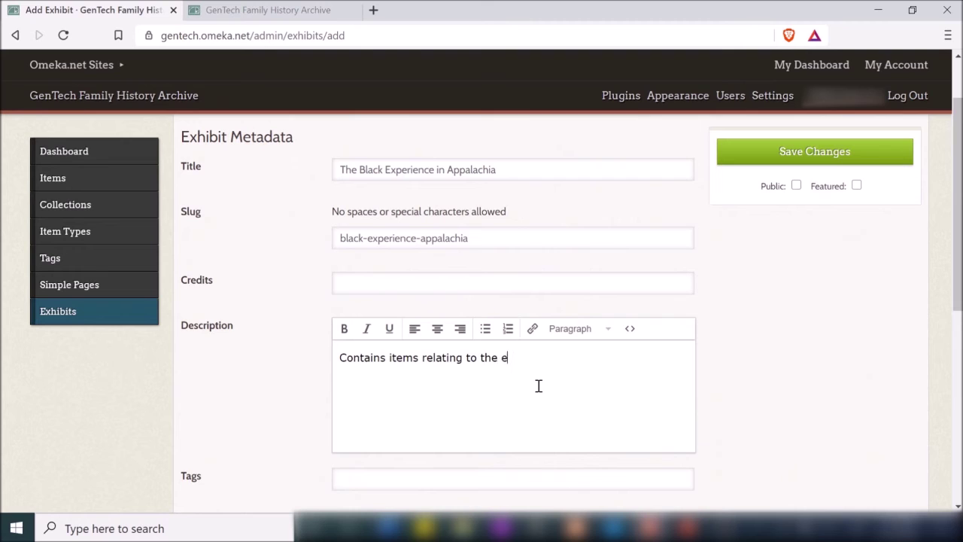
Finish the exhibit description about the experiences of Black individuals who lived in Appalachia
type("f Black individual")
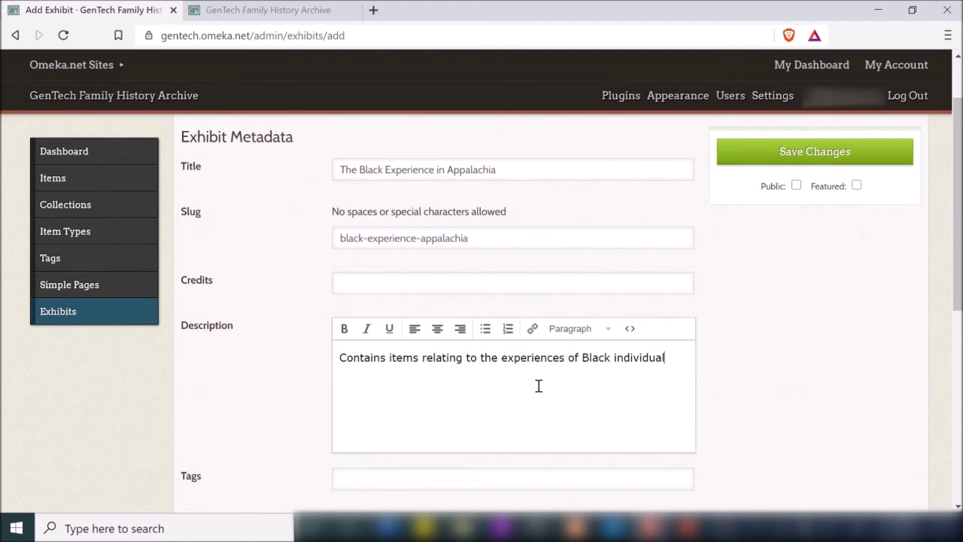
type("s who lived ")
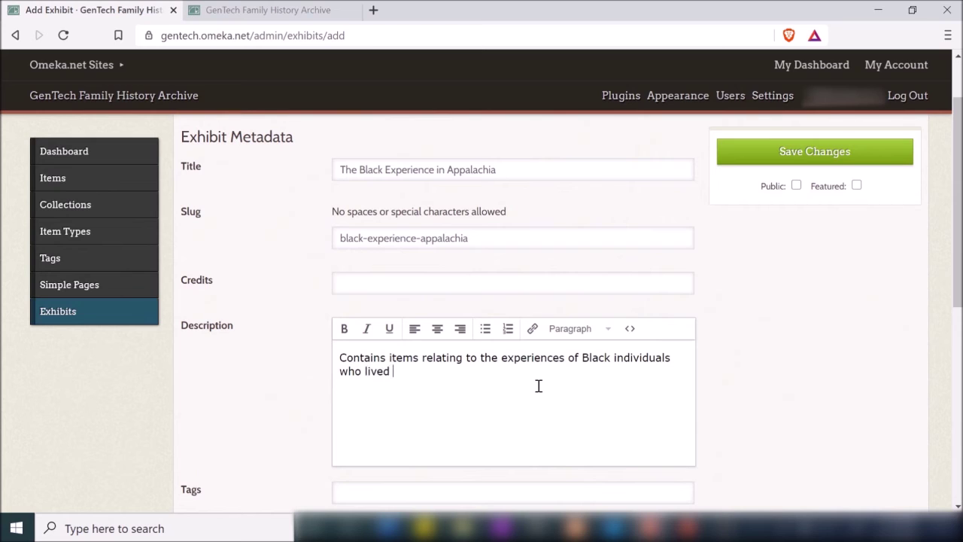
type("in All")
type("ppalachia.")
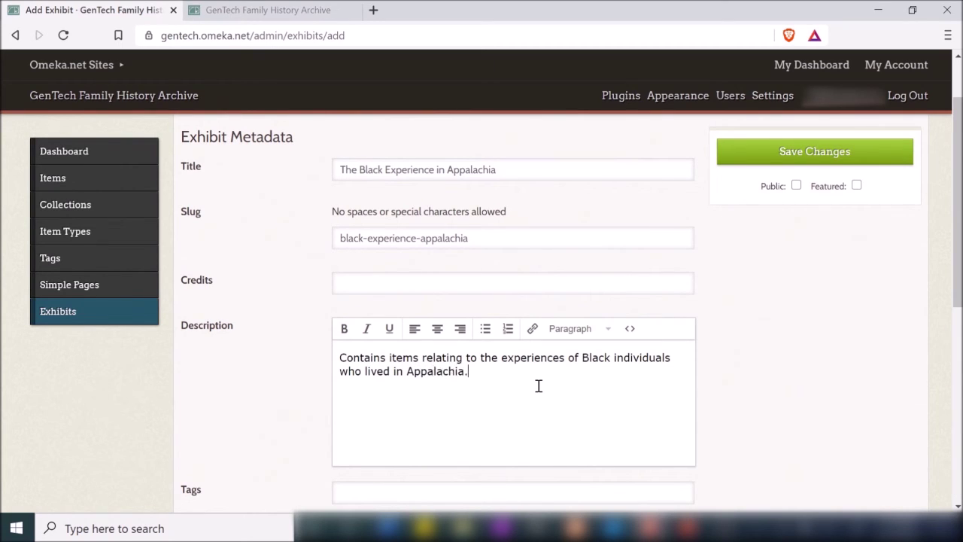
scroll(539, 386, "down", 1)
scroll(539, 386, "down", 3)
Tag the exhibit north carolina, south carolina, georgia, mountains and review the rest of the form
left_click(448, 291)
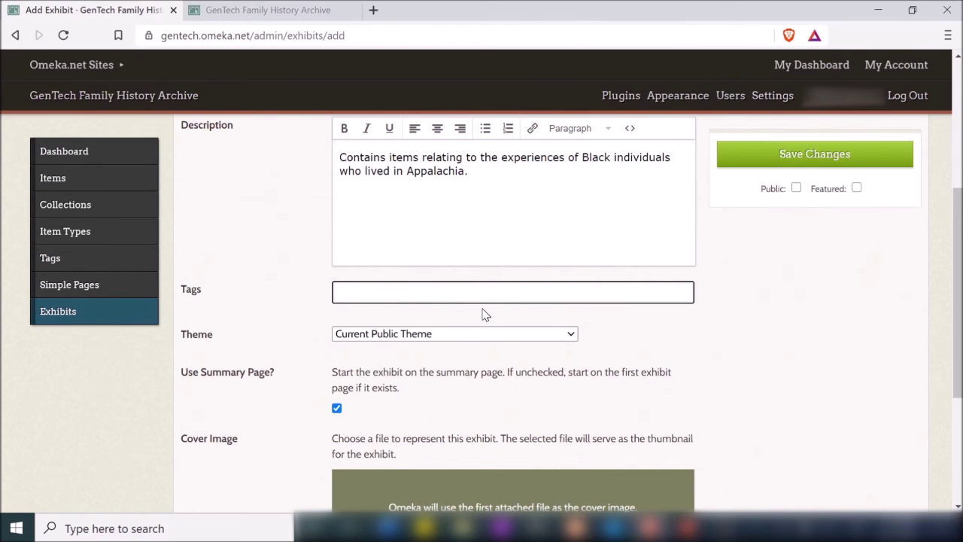
scroll(526, 301, "down", 1)
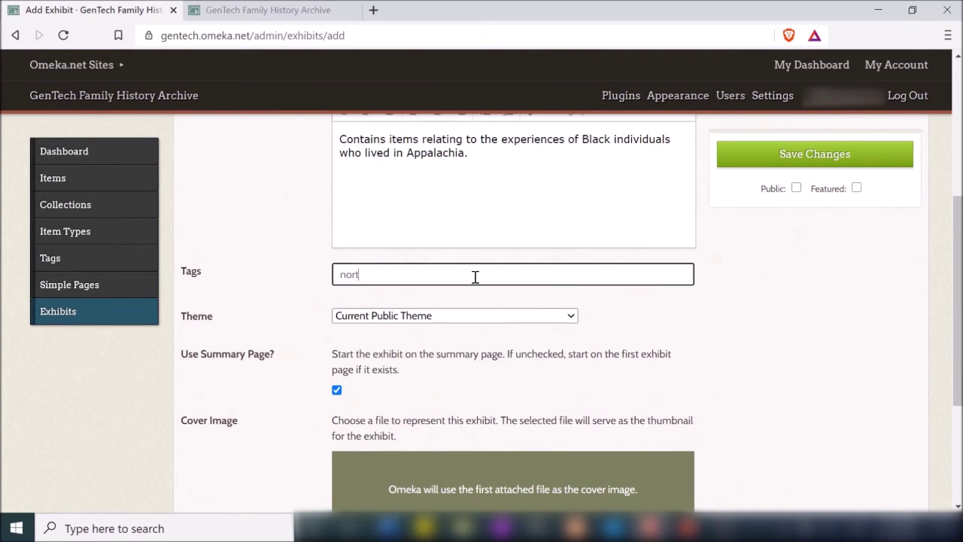
type("arolina, south carolina, ")
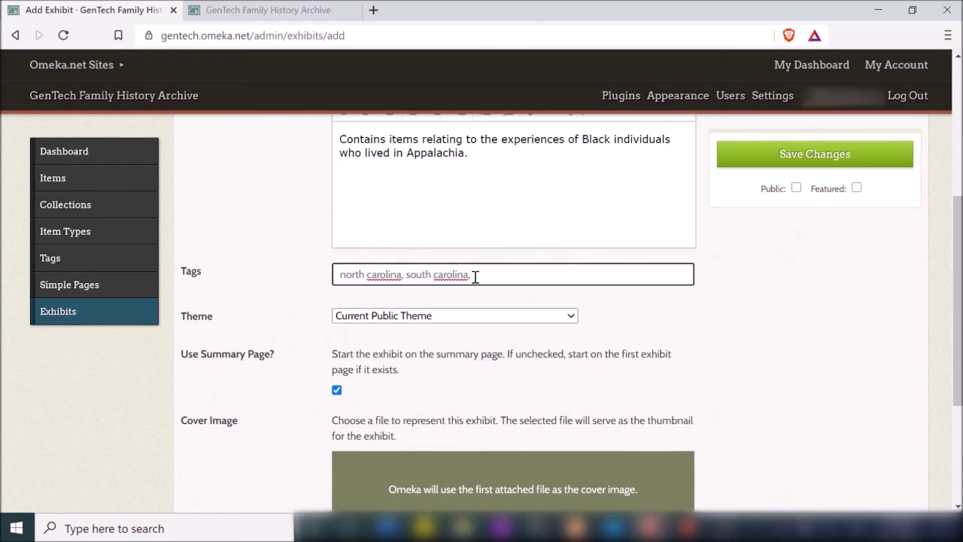
type("georgia, mountains")
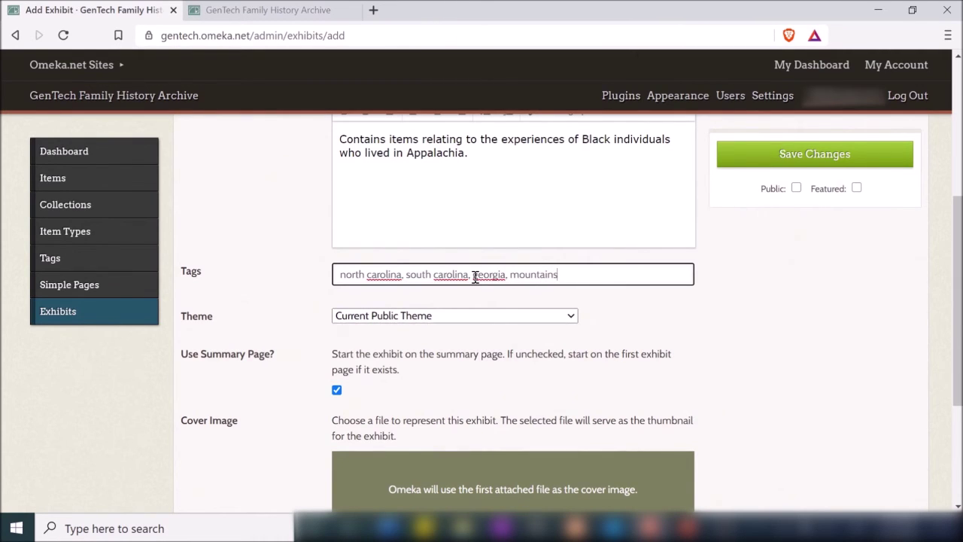
scroll(512, 338, "down", 1)
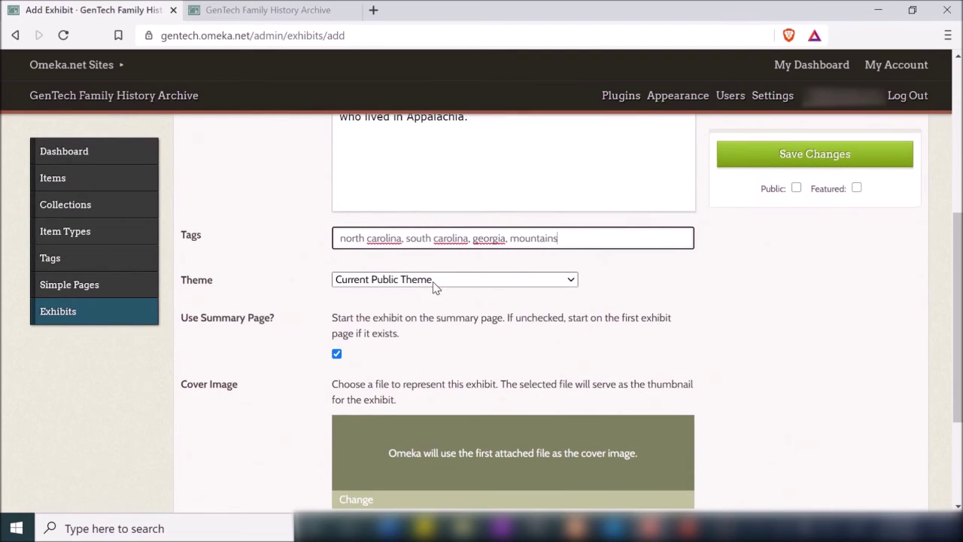
scroll(512, 308, "down", 2)
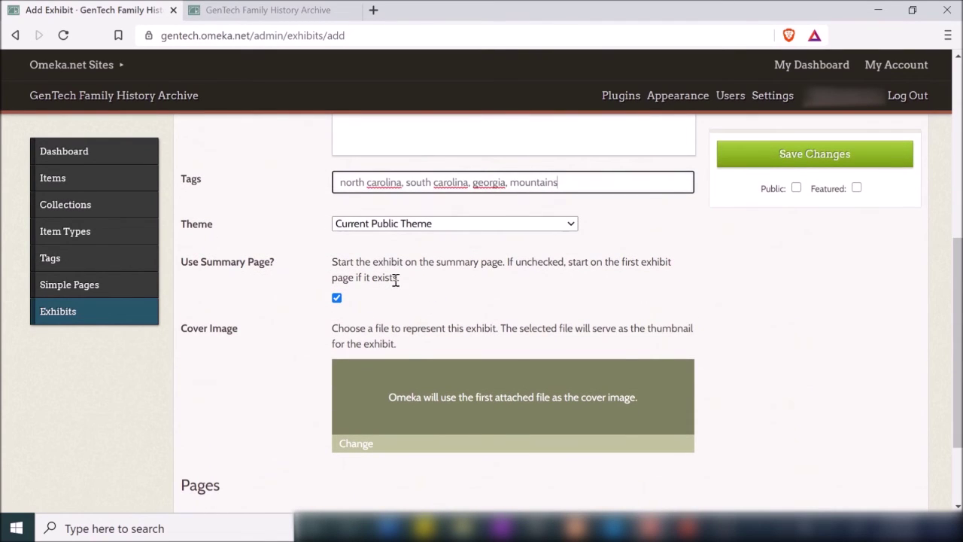
scroll(426, 286, "down", 1)
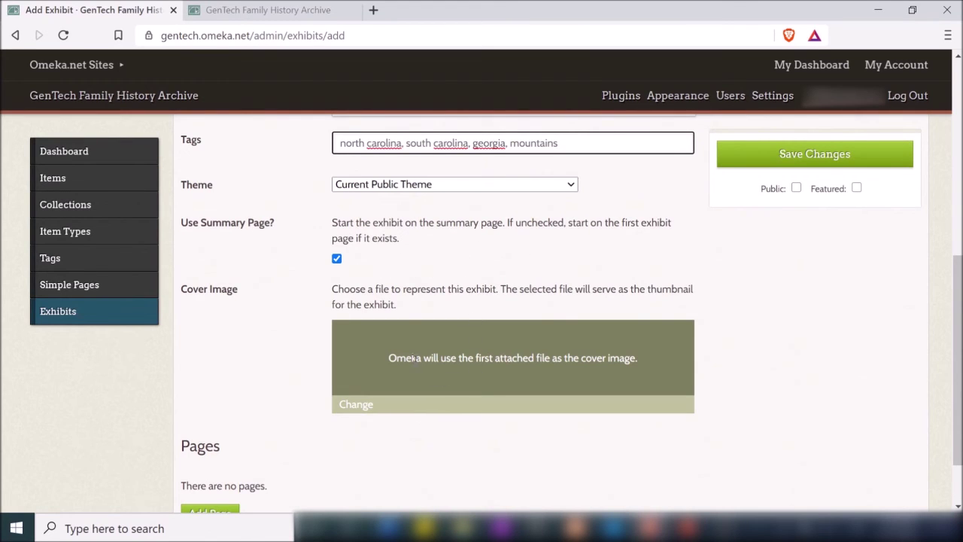
scroll(475, 390, "down", 2)
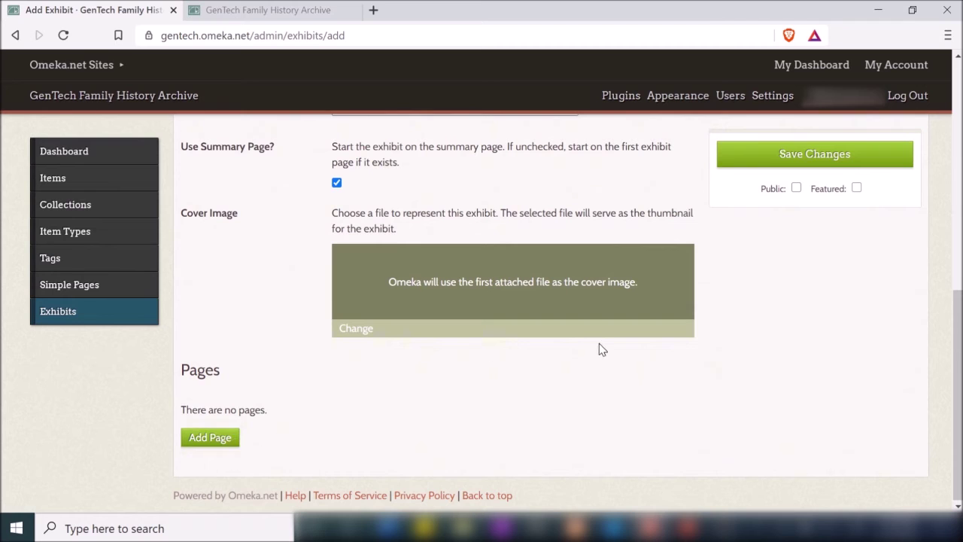
scroll(600, 348, "up", 6)
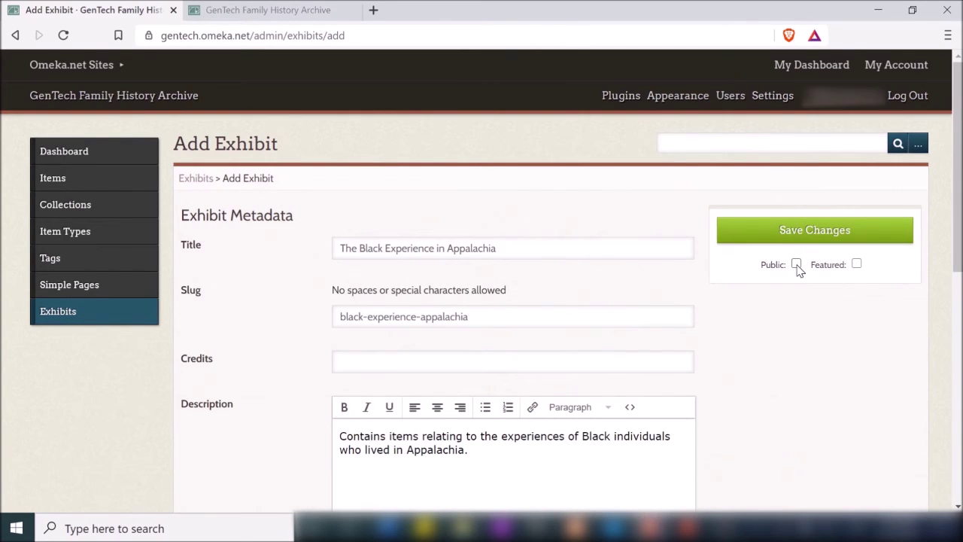
Mark the exhibit Public and Featured, save it, and view the public home page
left_click(797, 265)
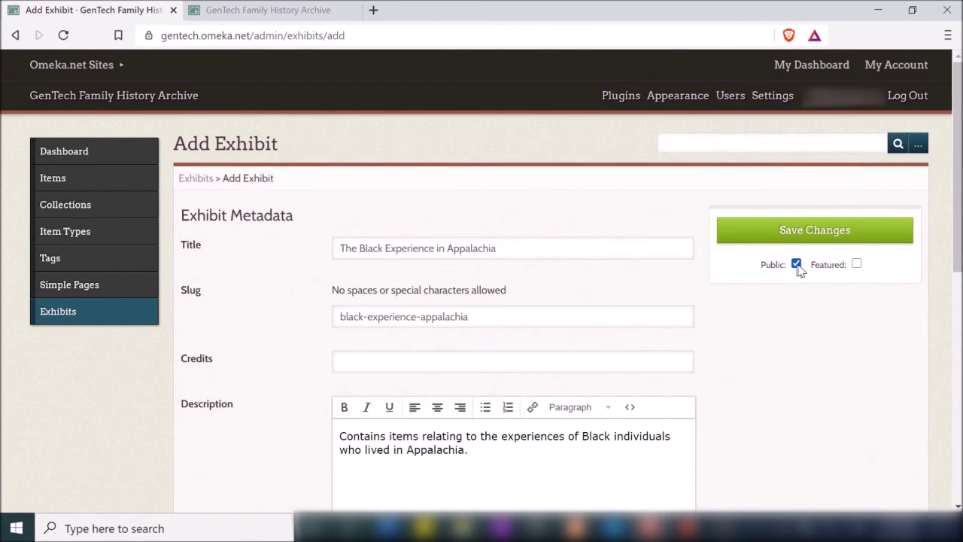
left_click(856, 265)
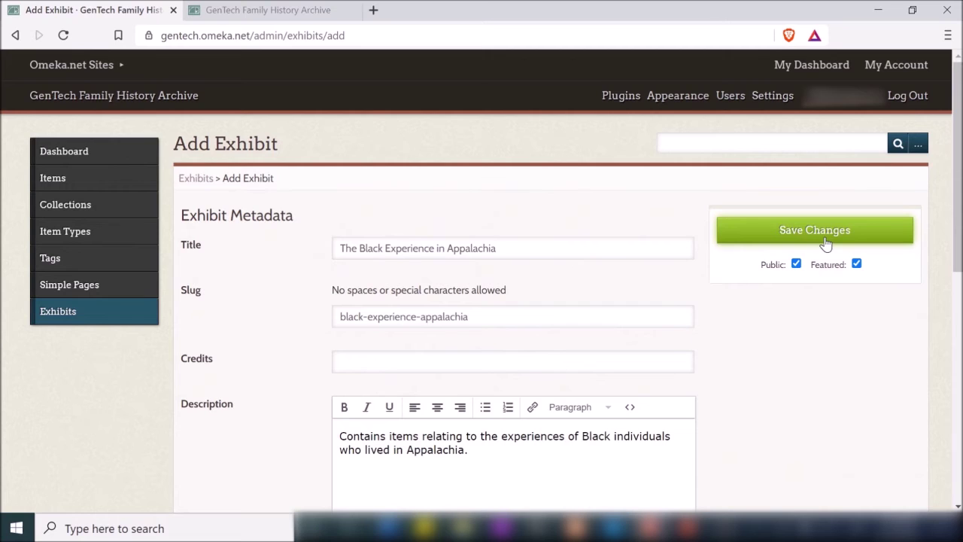
left_click(826, 244)
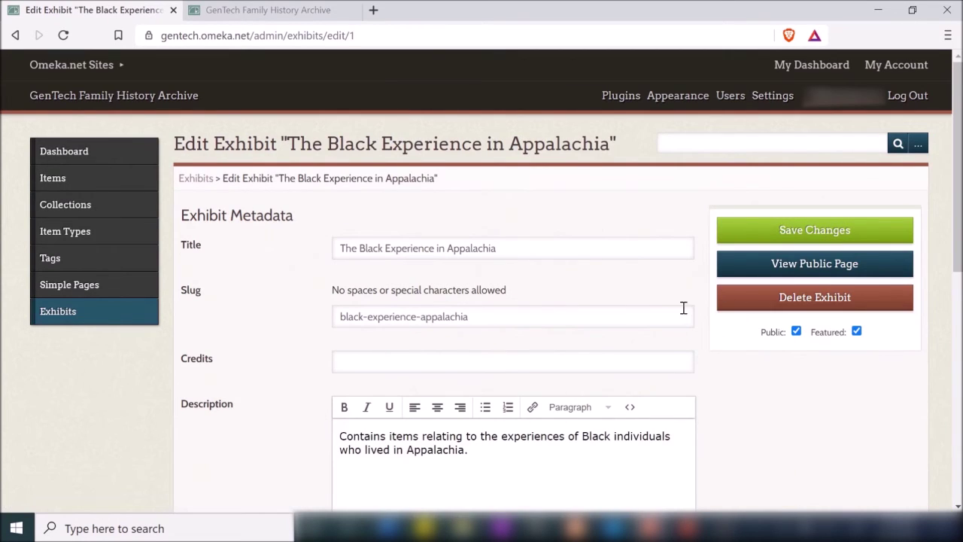
scroll(700, 352, "down", 10)
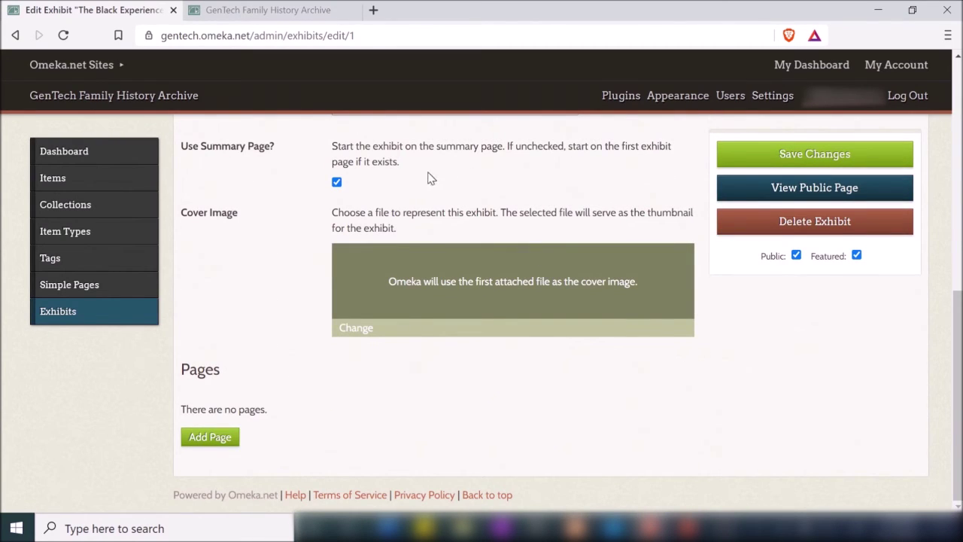
left_click(260, 9)
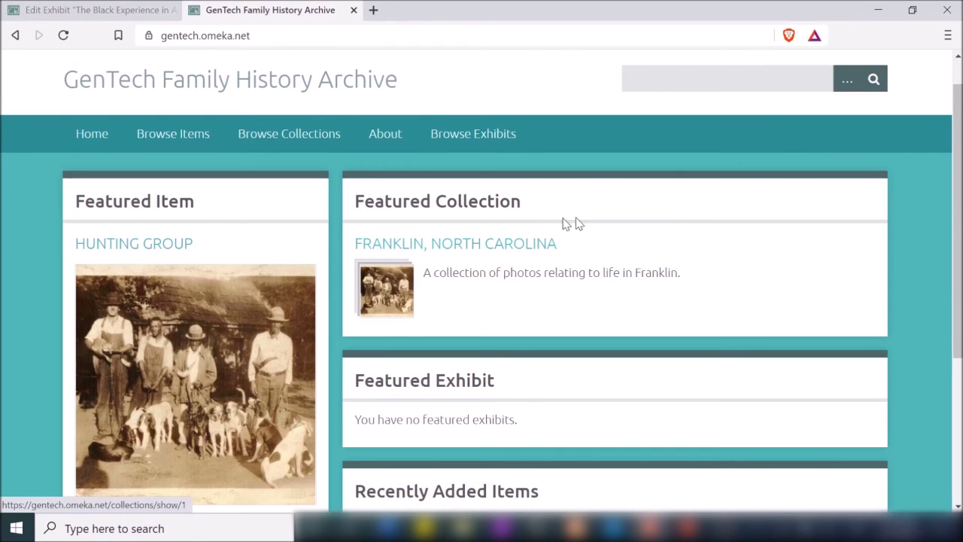
key("F5")
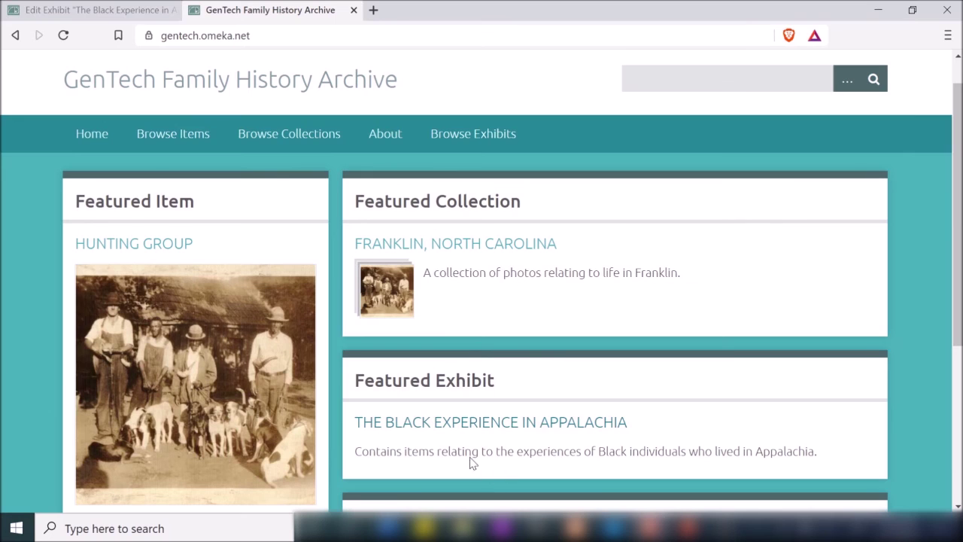
left_click(525, 423)
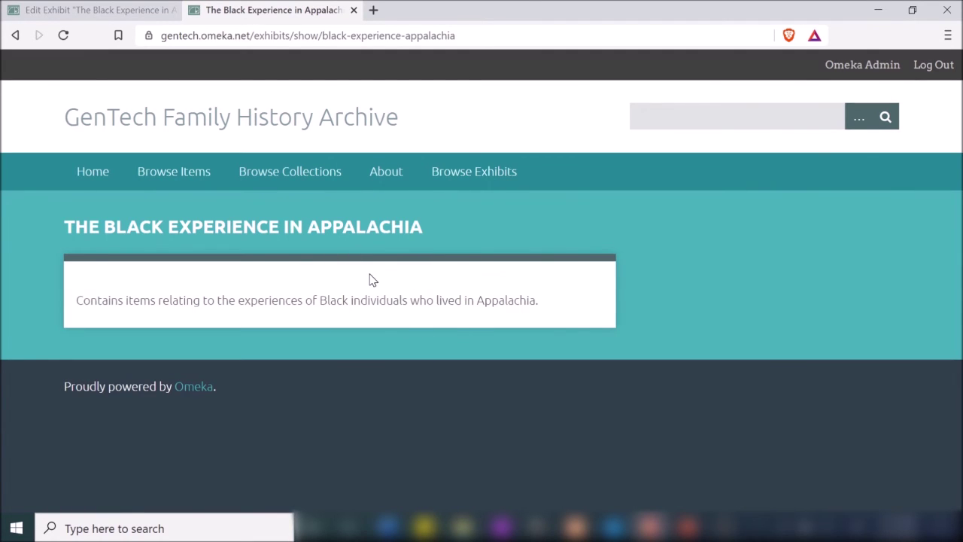
left_click(51, 7)
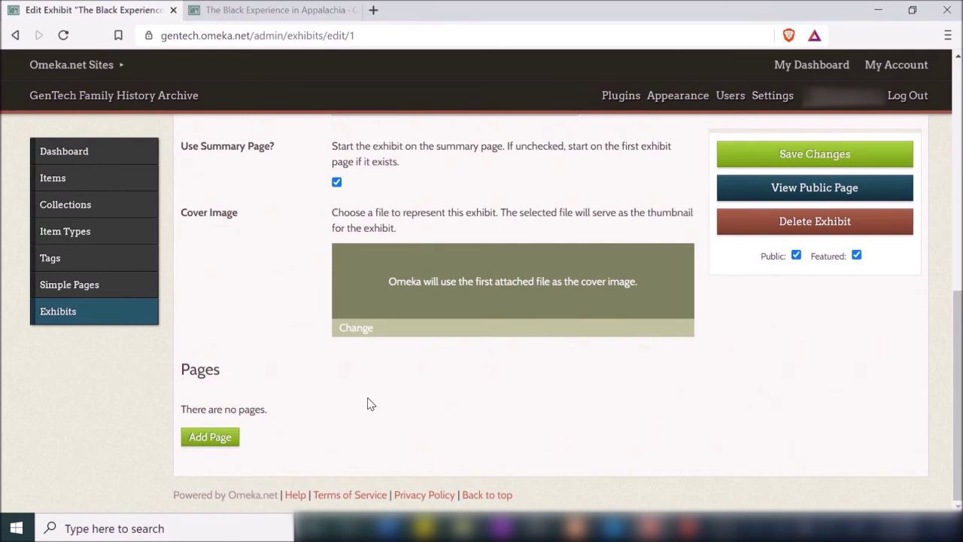
Add an exhibit page titled 'Franklin, North Carolina', menu title 'Franklin, NC', slug franklin-nc
left_click(230, 439)
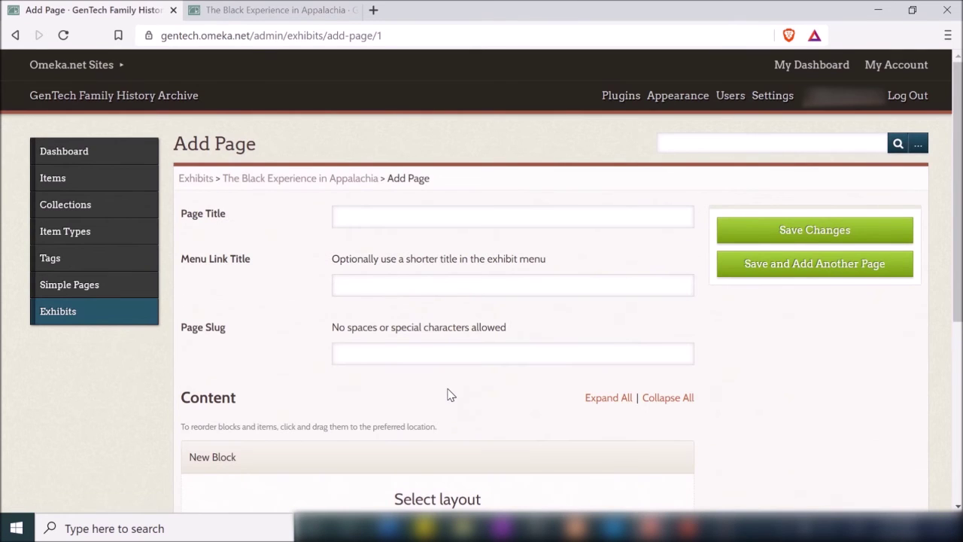
scroll(448, 395, "down", 4)
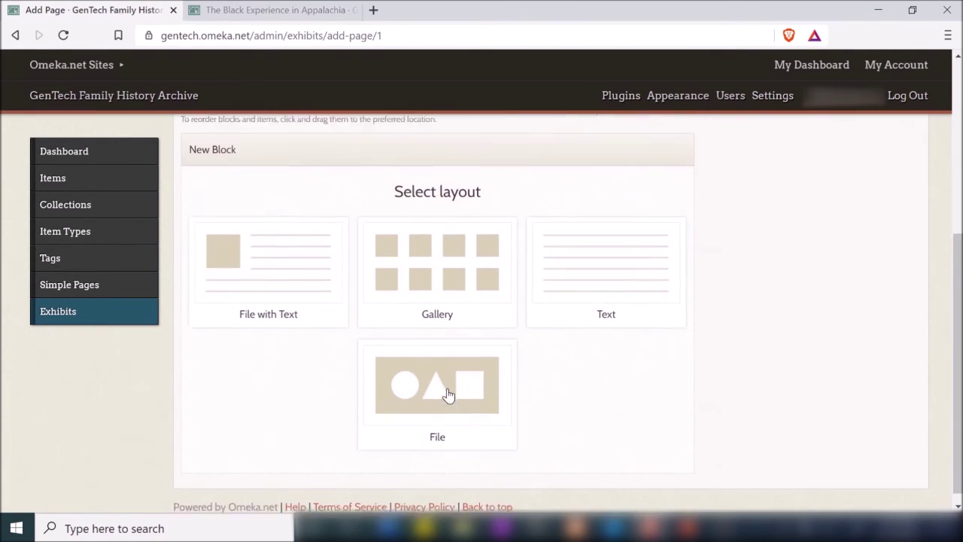
scroll(448, 395, "up", 5)
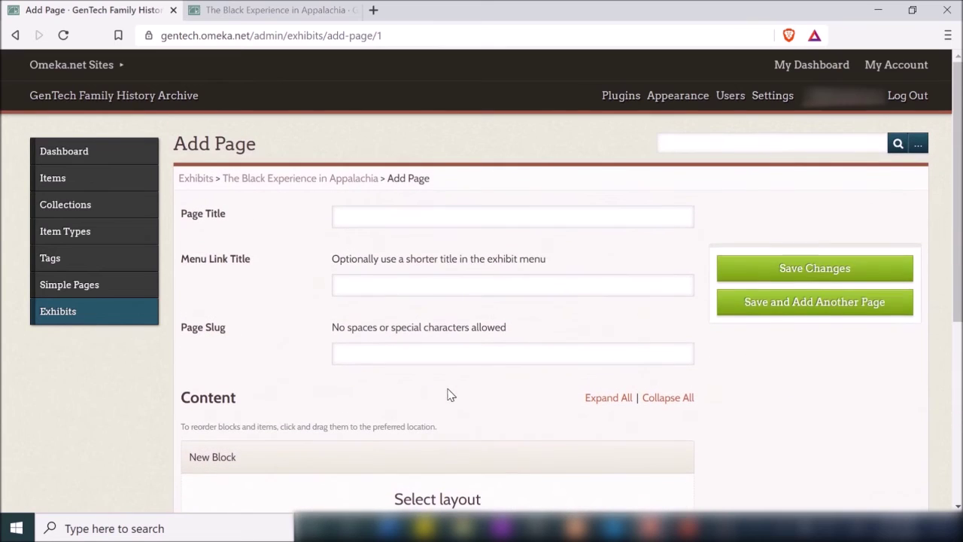
left_click(357, 216)
left_click(265, 252)
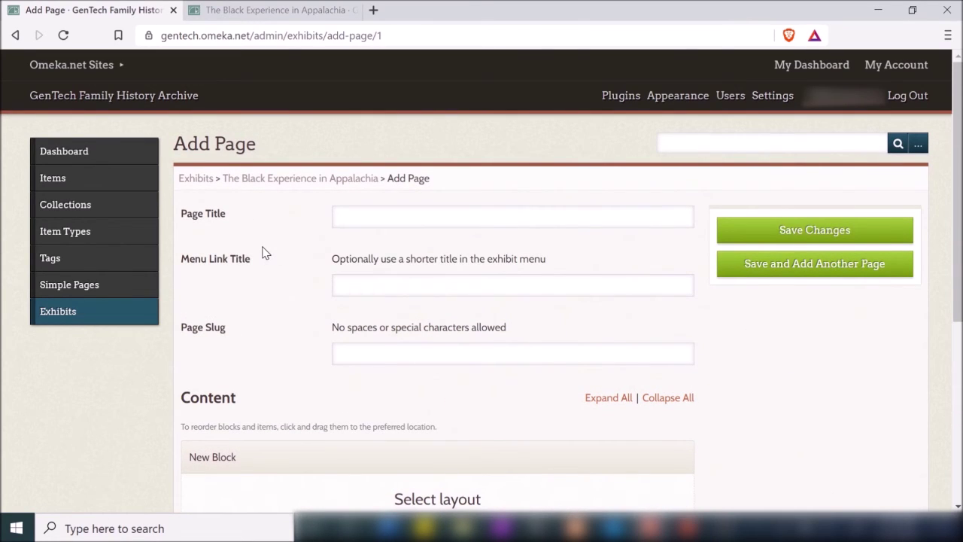
left_click(370, 222)
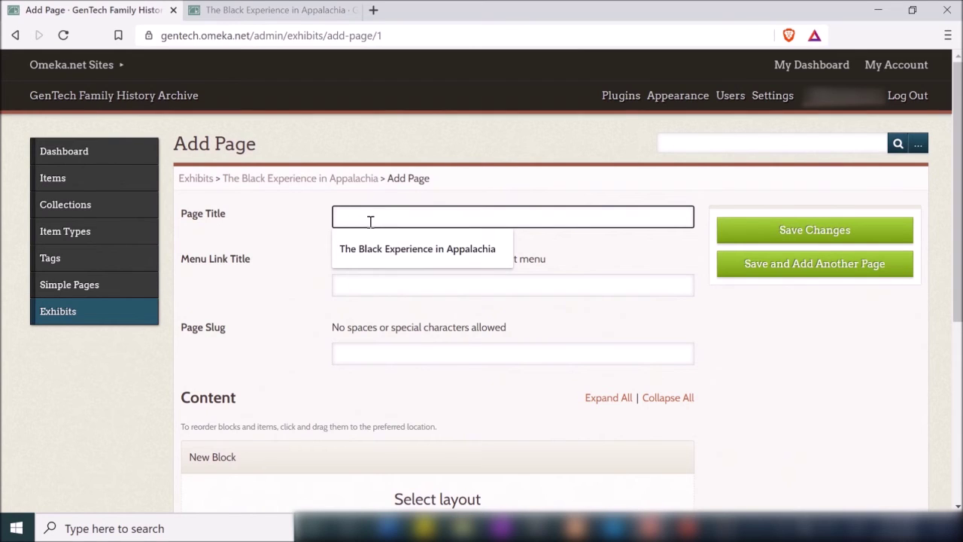
type("Franklin, North Carolina")
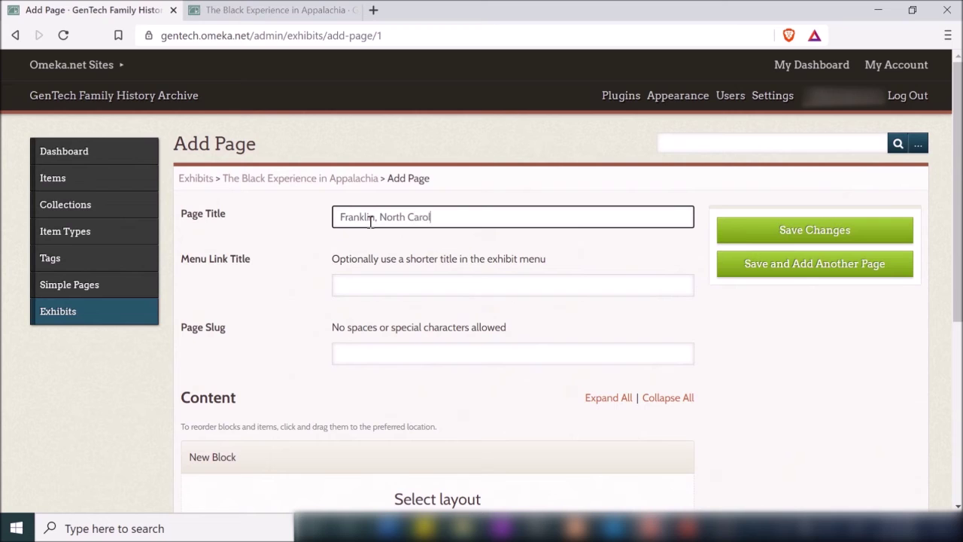
left_click(424, 290)
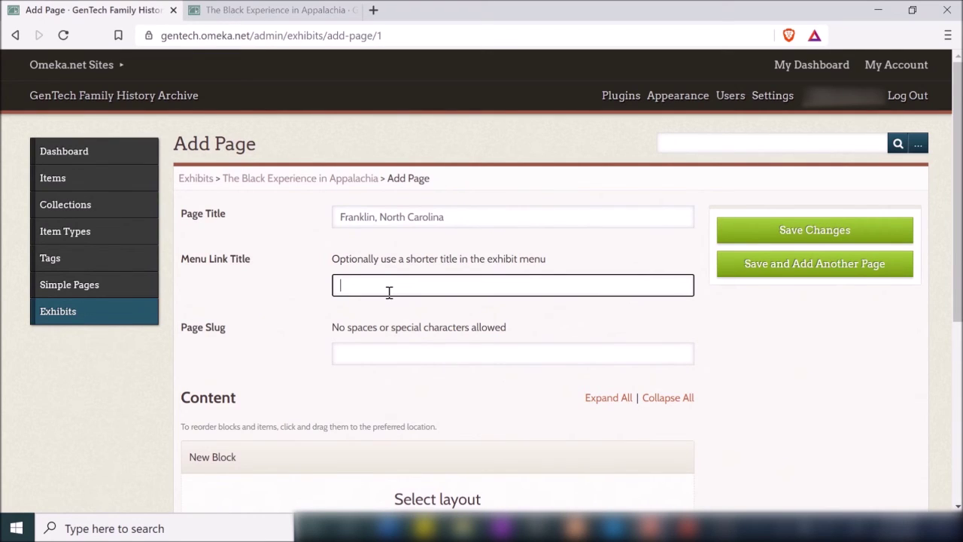
type("nklin, NC")
left_click(442, 354)
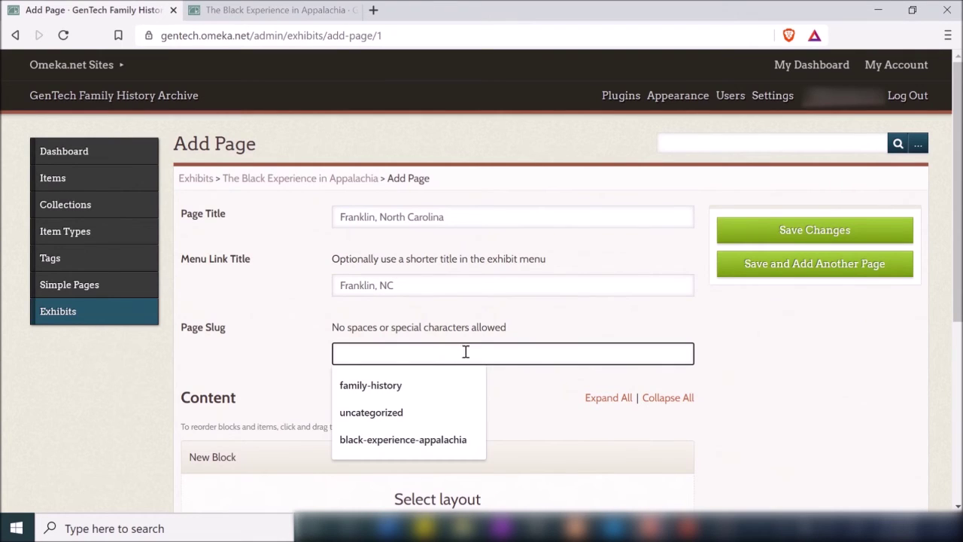
type("franklin-nc")
Choose the File with Text layout and save the new exhibit page
scroll(497, 353, "down", 3)
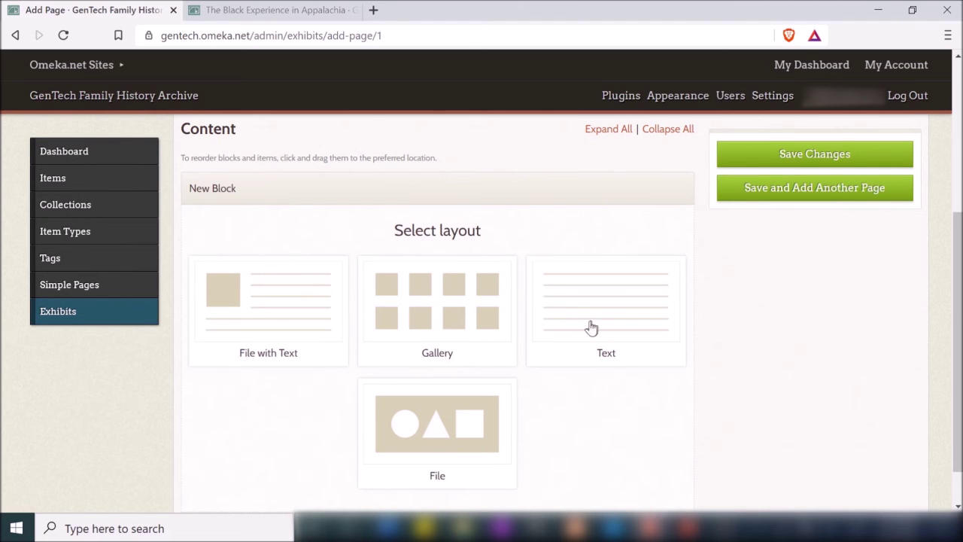
scroll(359, 411, "down", 1)
scroll(319, 348, "up", 1)
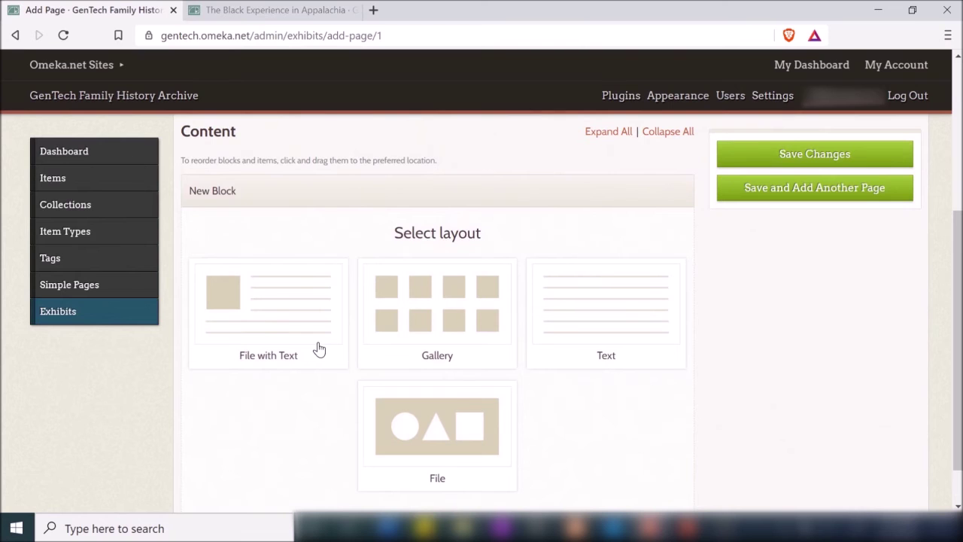
left_click(319, 348)
scroll(649, 381, "down", 2)
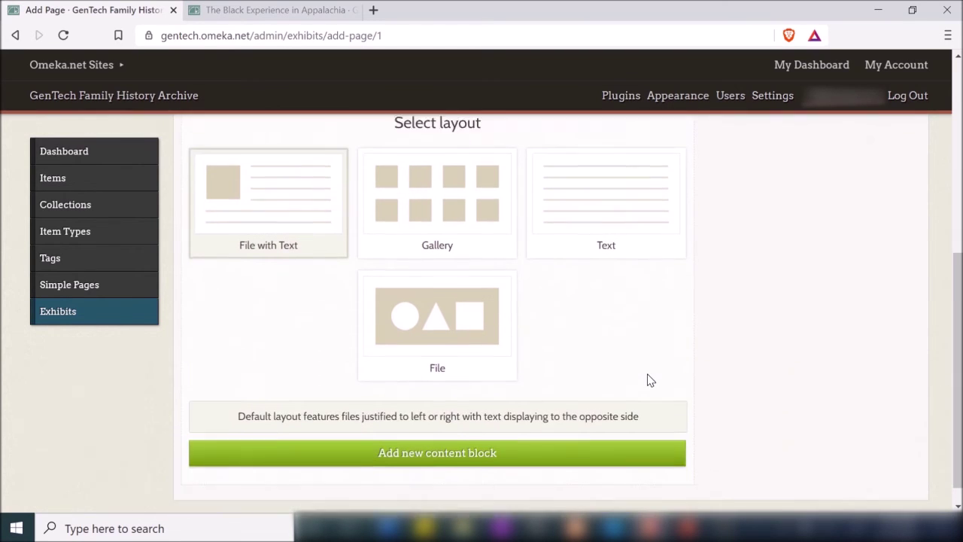
scroll(650, 381, "up", 2)
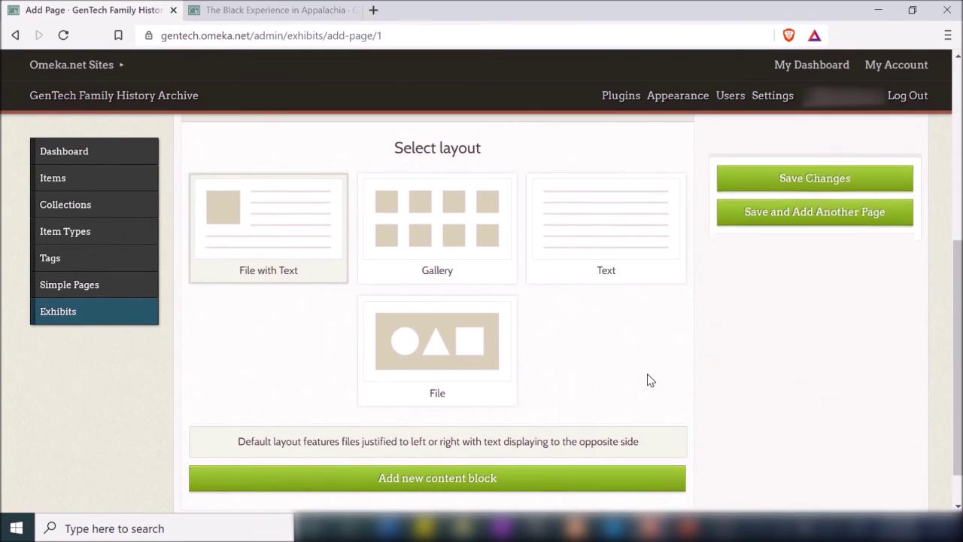
left_click(775, 157)
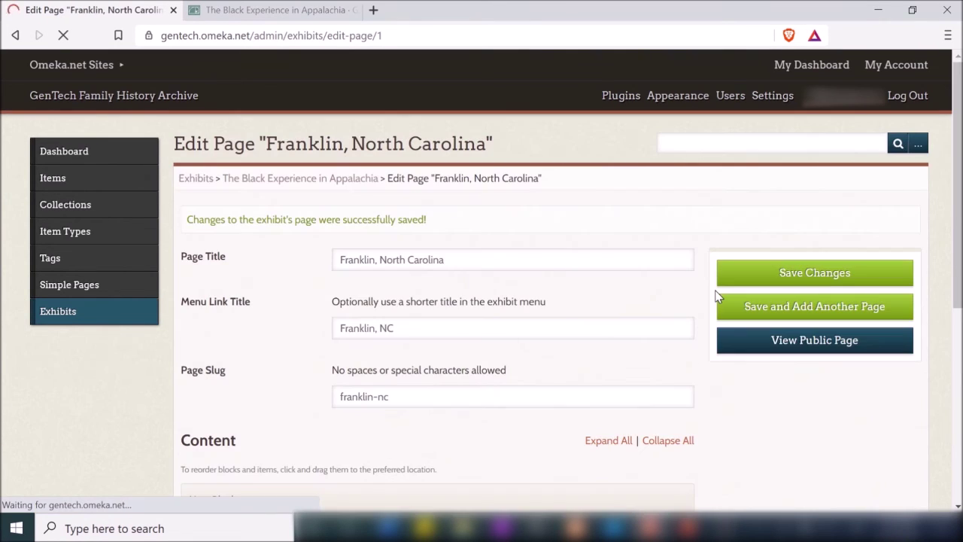
View the page publicly, open 'The Black Experience in Appalachia' exhibit, then return to editing
scroll(701, 307, "down", 2)
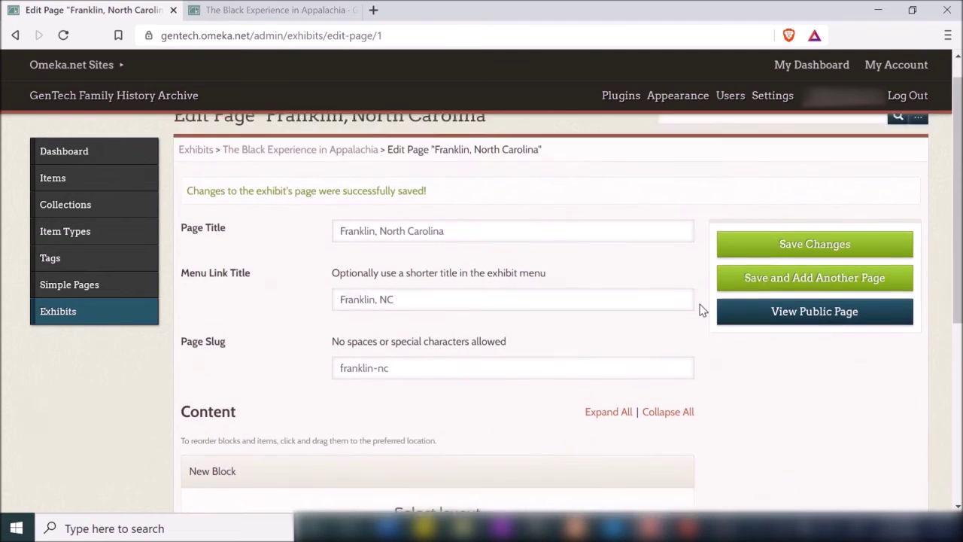
scroll(701, 310, "down", 3)
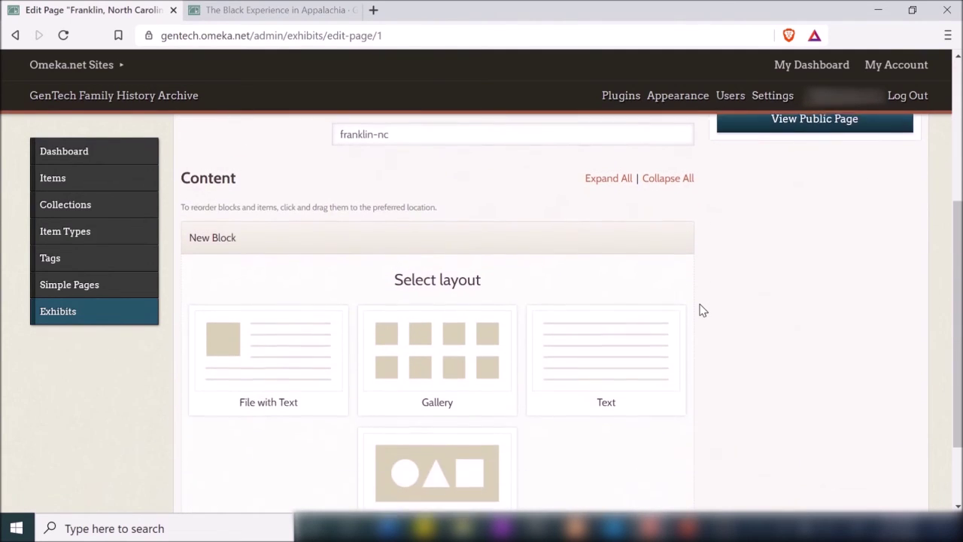
scroll(700, 308, "up", 3)
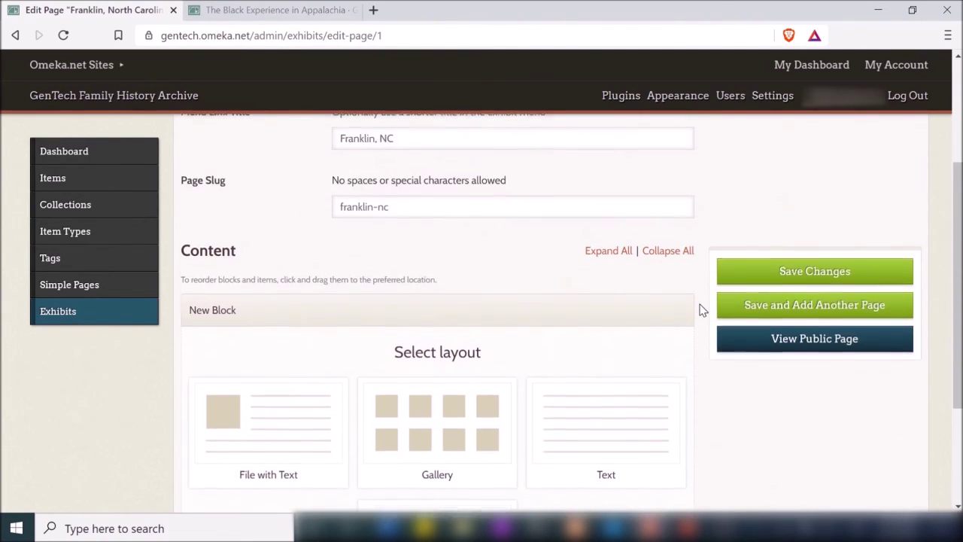
scroll(516, 331, "up", 2)
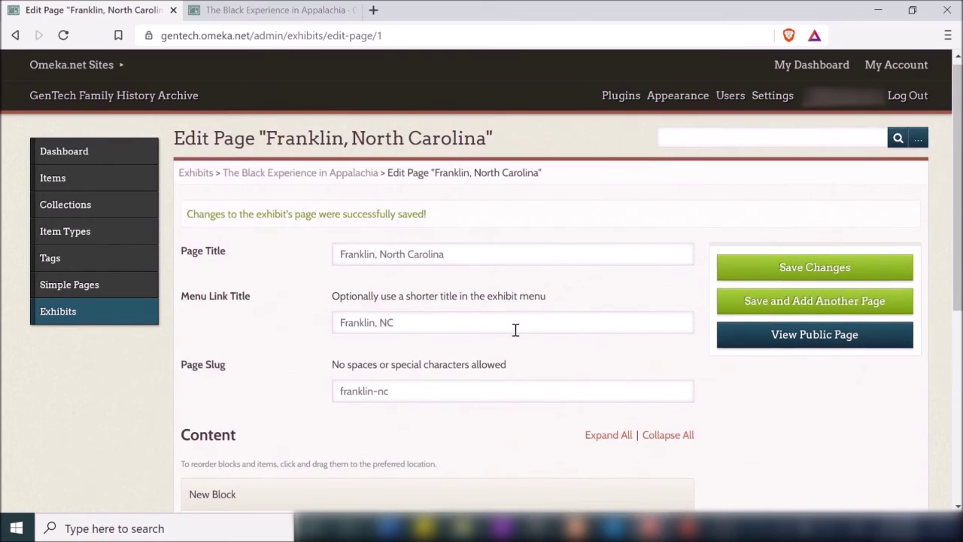
left_click(789, 340)
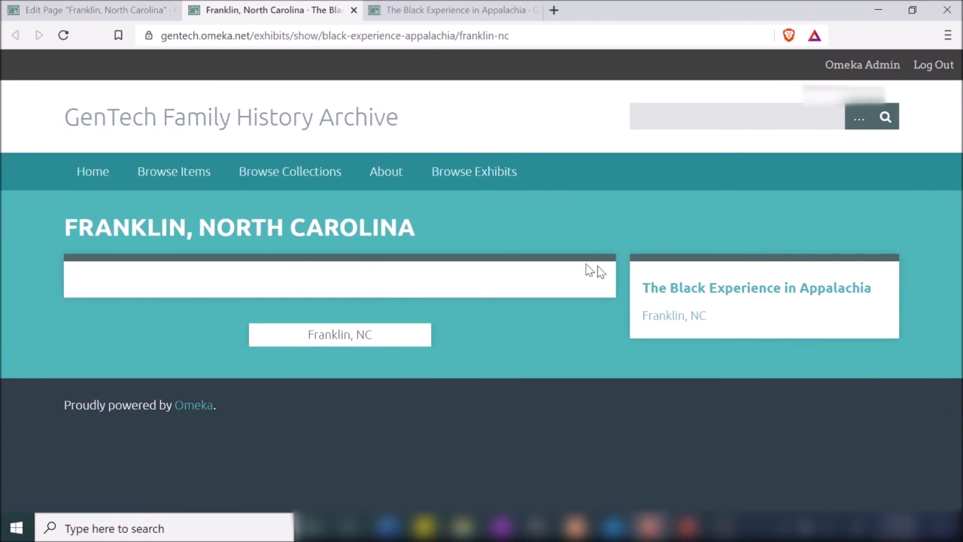
left_click(672, 290)
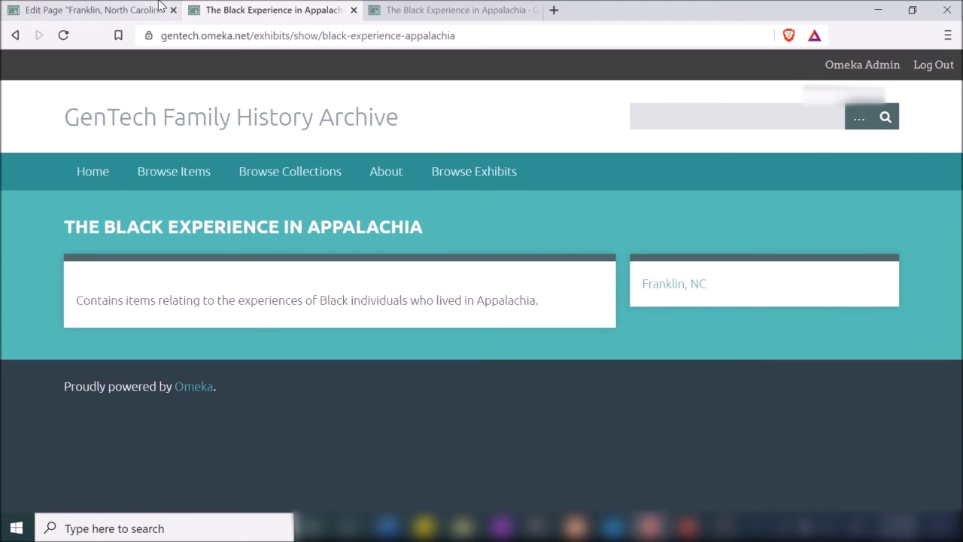
left_click(104, 9)
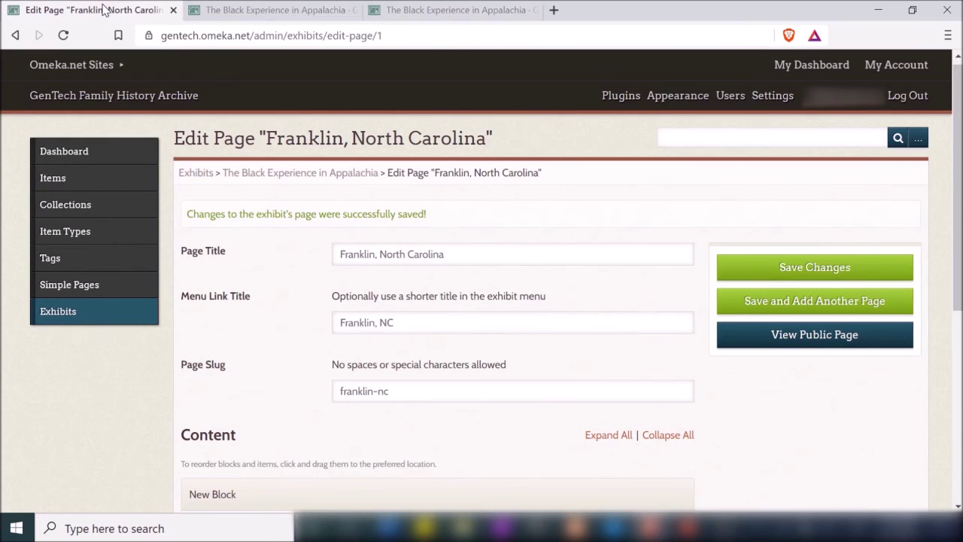
Add a new File with Text content block to the Franklin page
scroll(326, 310, "down", 1)
scroll(326, 310, "down", 3)
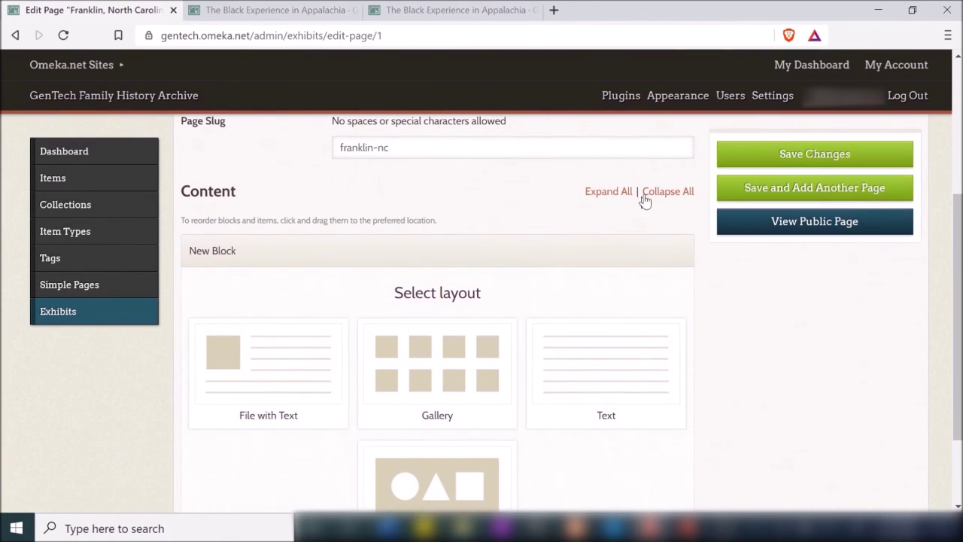
scroll(667, 275, "down", 2)
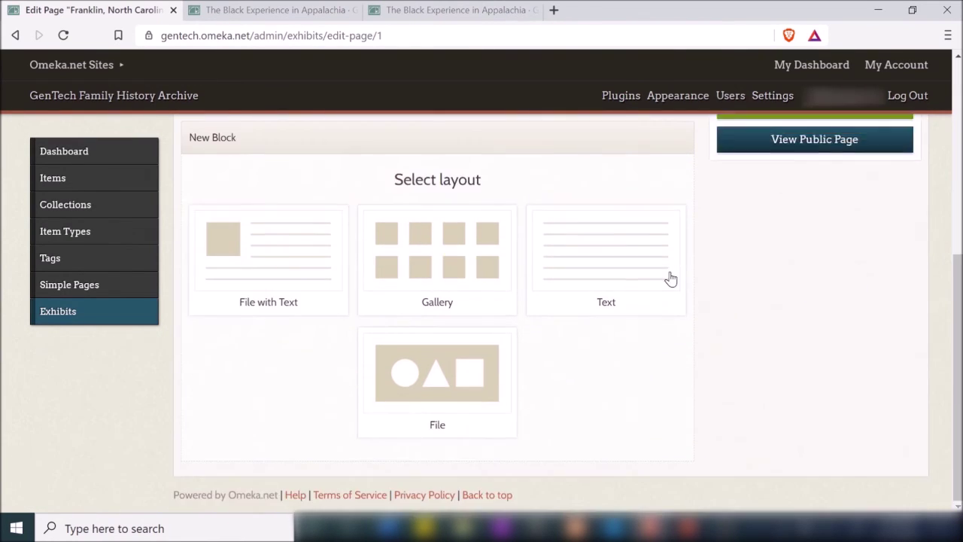
left_click(298, 243)
scroll(504, 313, "down", 2)
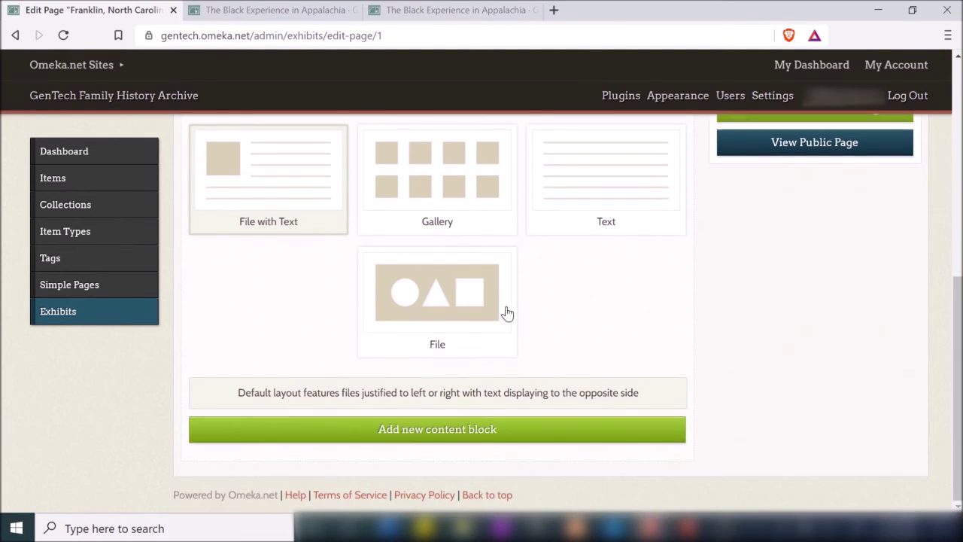
left_click(475, 442)
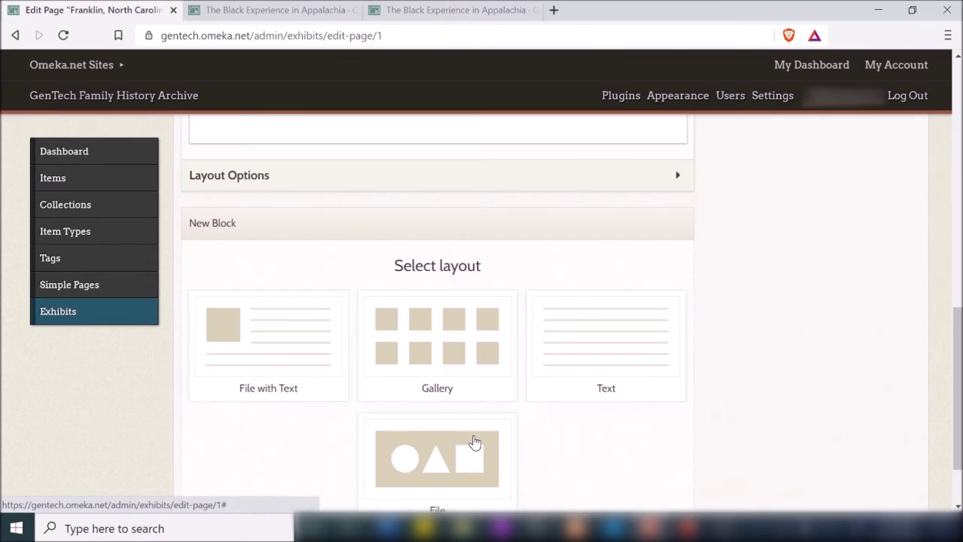
scroll(589, 430, "down", 2)
scroll(587, 431, "up", 4)
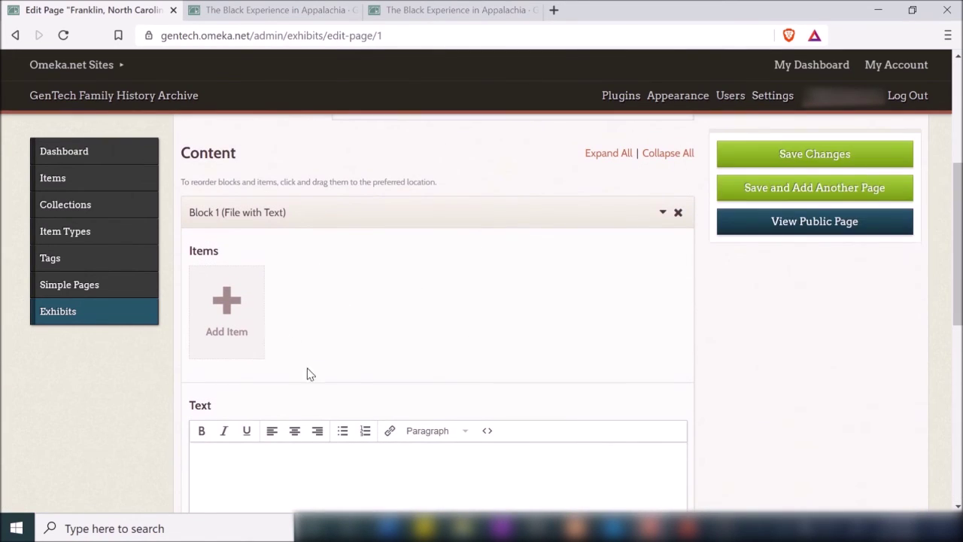
Attach the Hunting group item captioned 'A group of men coming back from a hunt.'
left_click(234, 310)
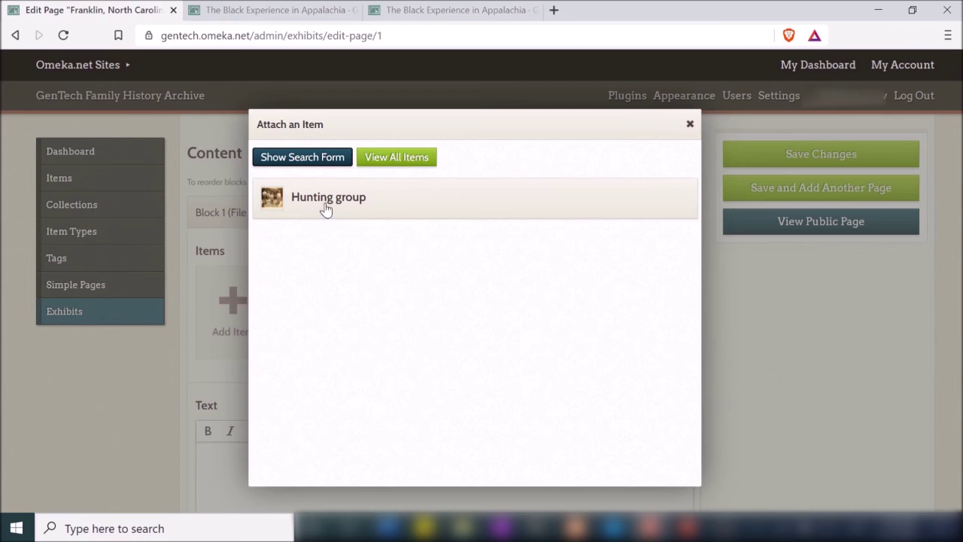
left_click(325, 208)
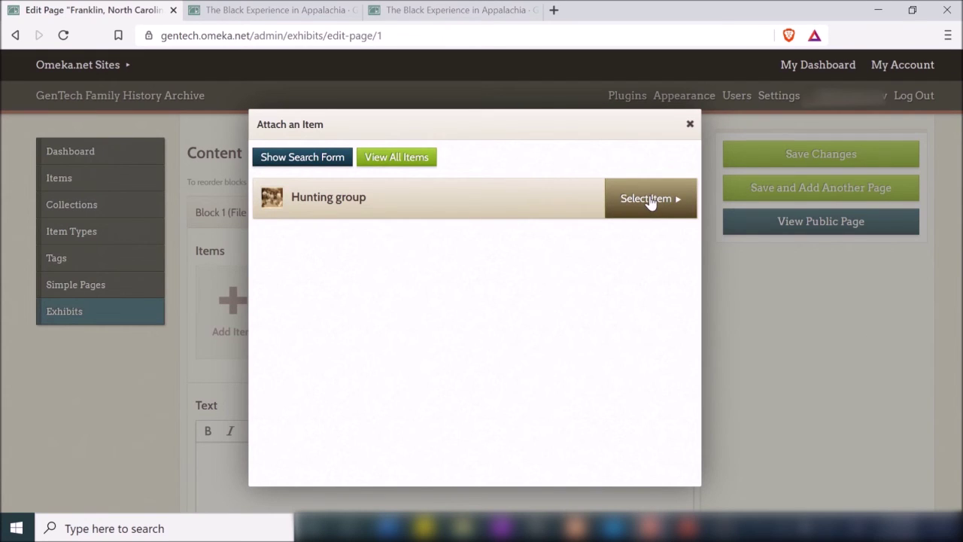
left_click(649, 200)
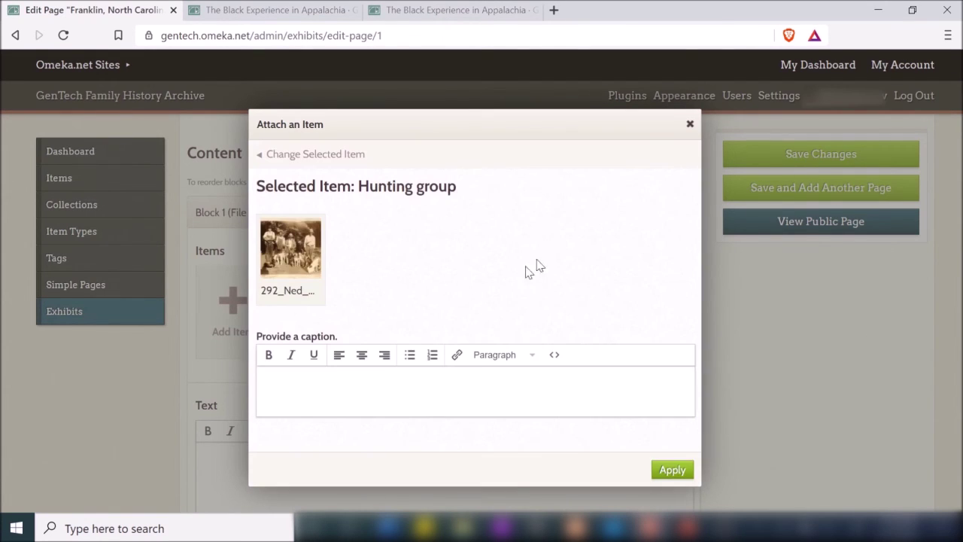
left_click(409, 390)
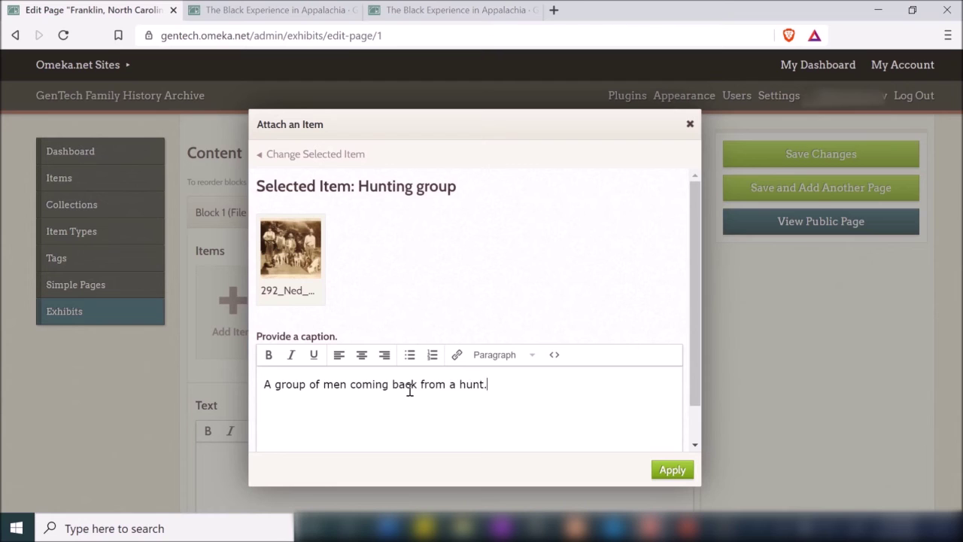
left_click(671, 472)
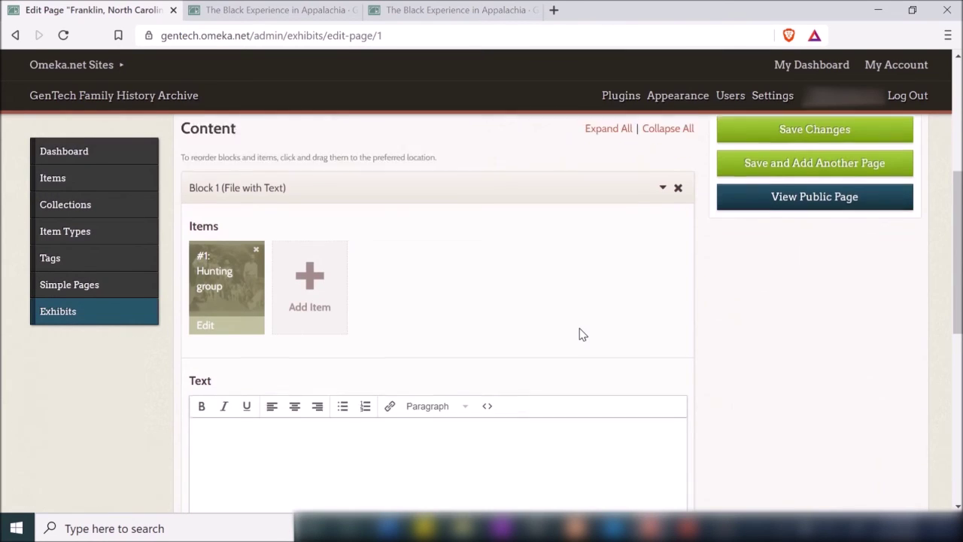
Review Block 1 in the page editor with its text set to 'Blah blah blah'
scroll(378, 286, "down", 2)
scroll(379, 262, "up", 1)
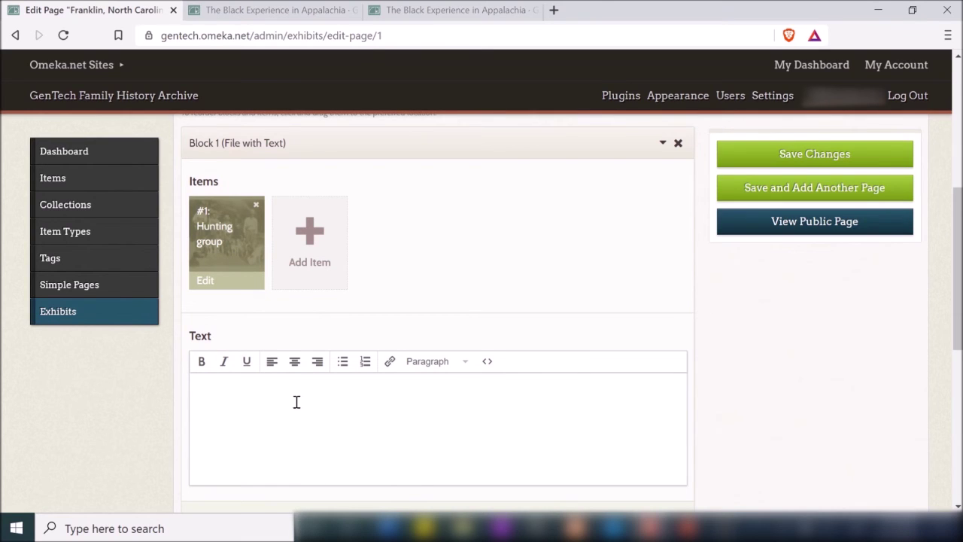
scroll(434, 391, "up", 1)
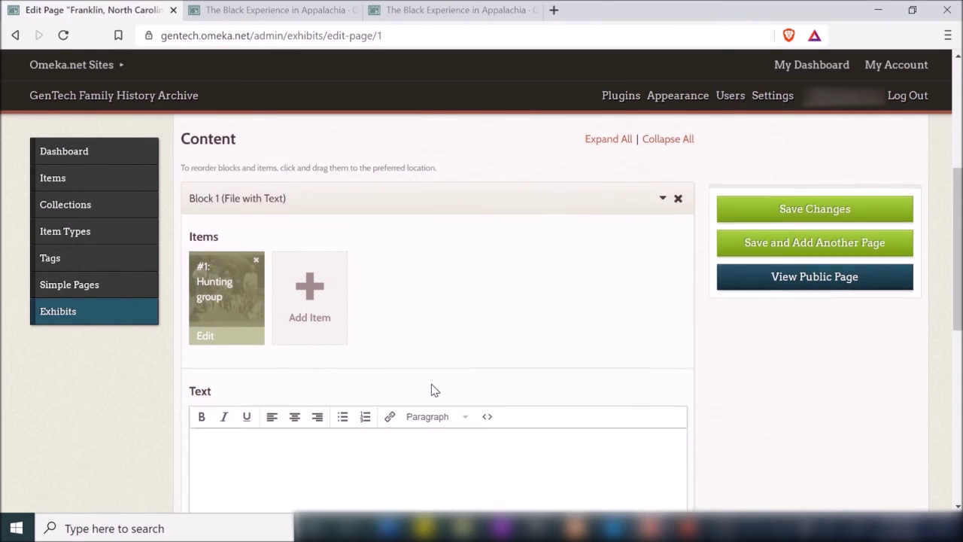
scroll(434, 389, "down", 2)
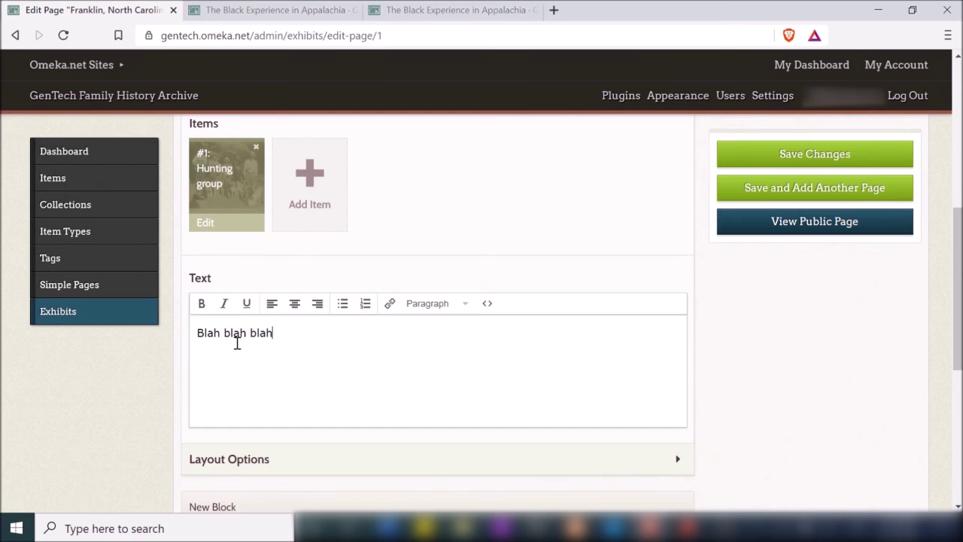
scroll(767, 345, "down", 3)
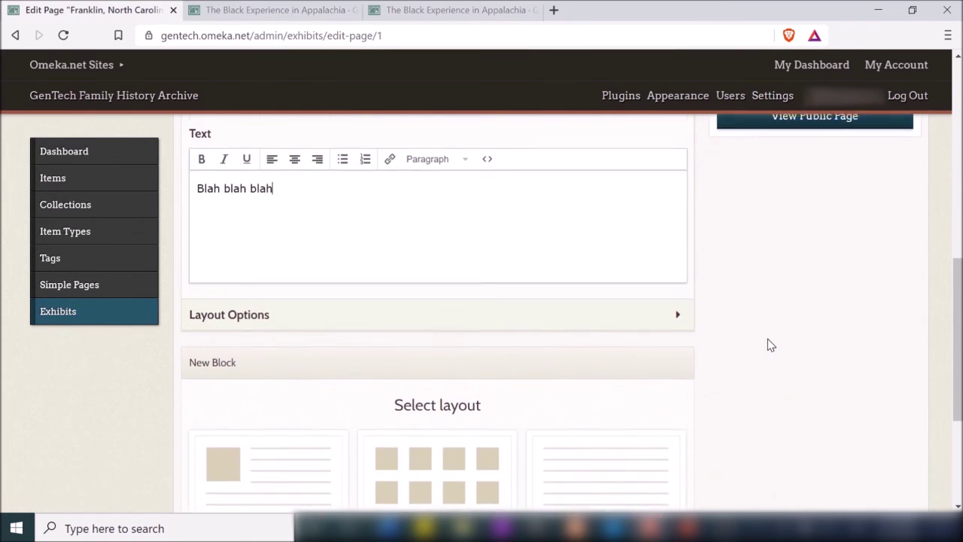
scroll(602, 273, "down", 3)
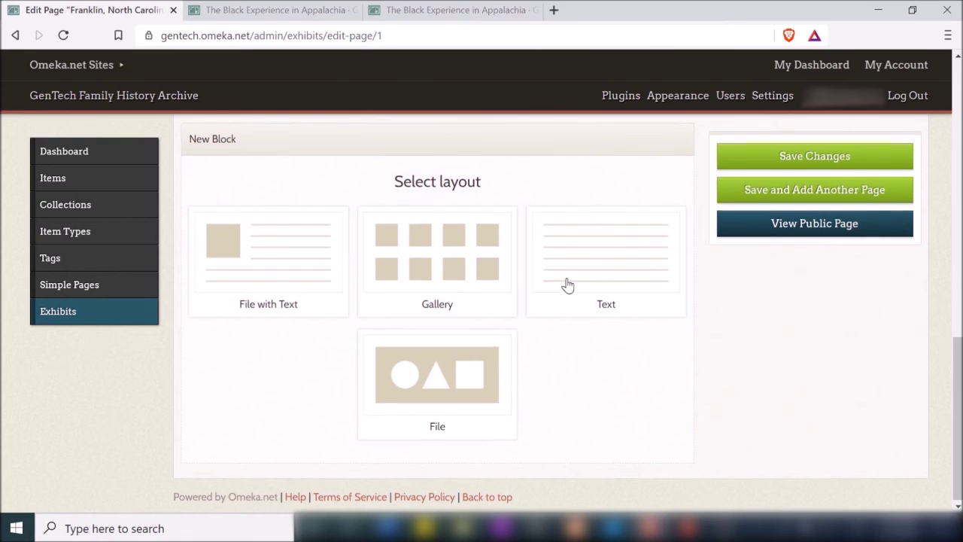
Pick the Gallery layout, add it as a new content block, and save the Franklin page
scroll(414, 394, "up", 1)
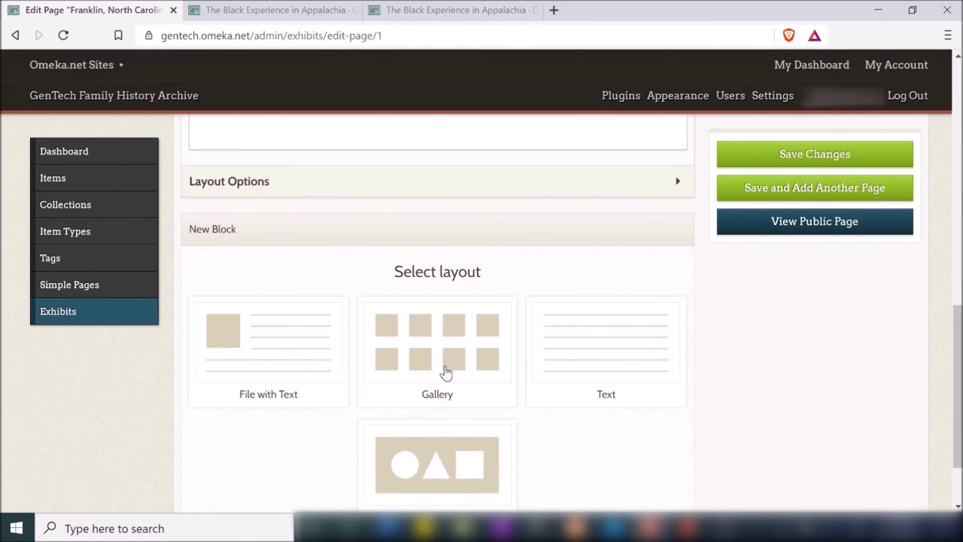
left_click(446, 371)
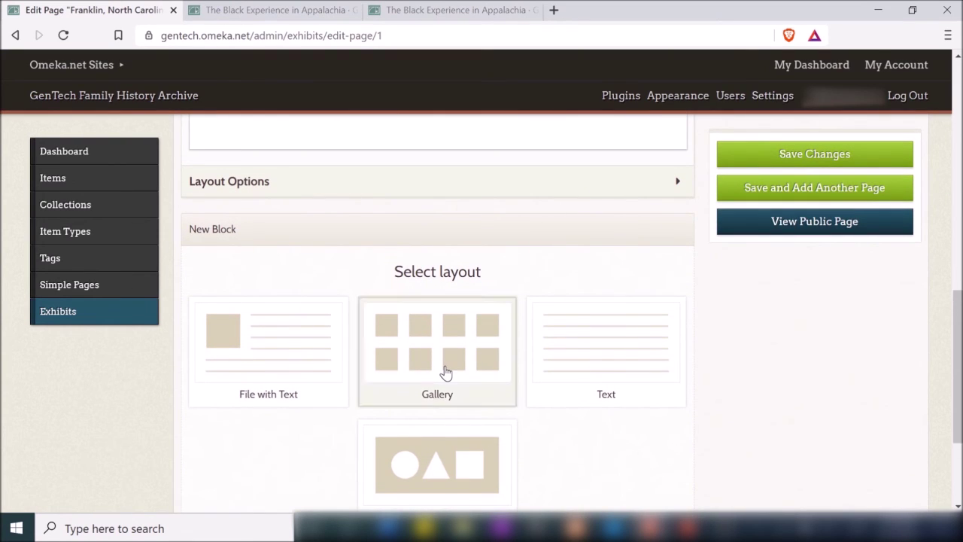
scroll(584, 420, "down", 2)
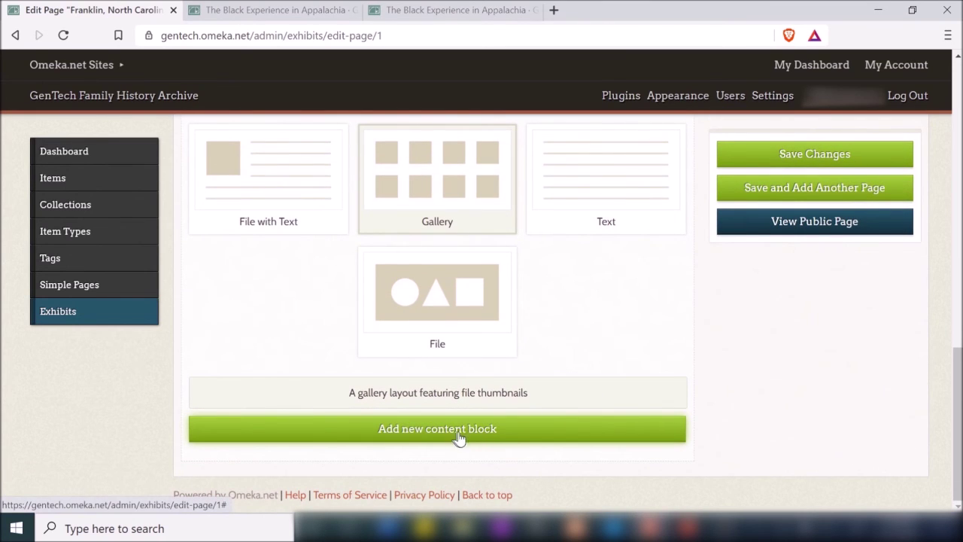
left_click(510, 433)
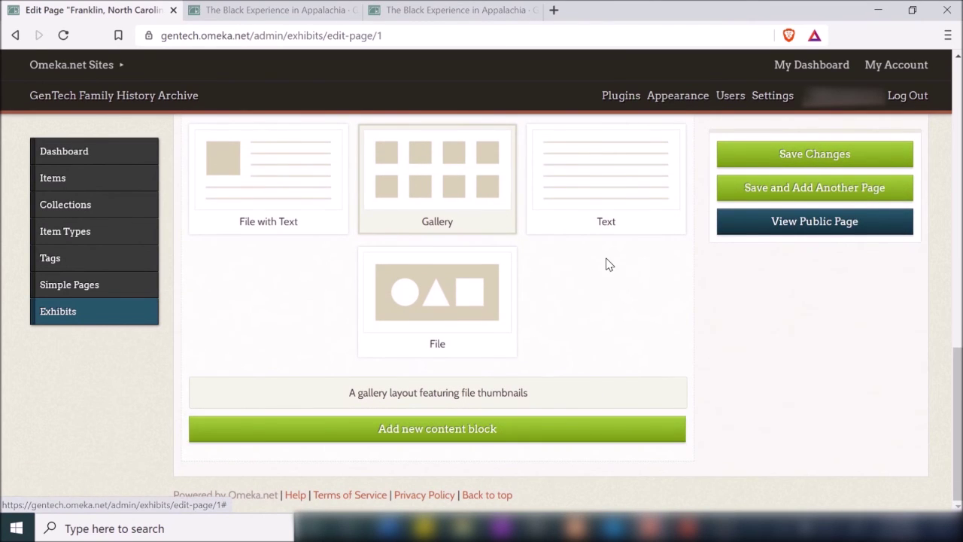
scroll(605, 260, "up", 2)
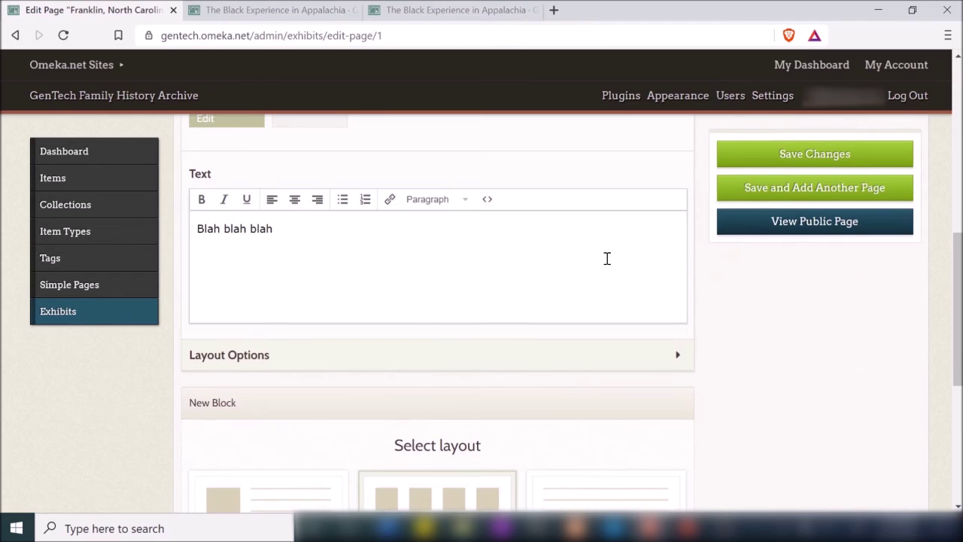
scroll(608, 261, "up", 1)
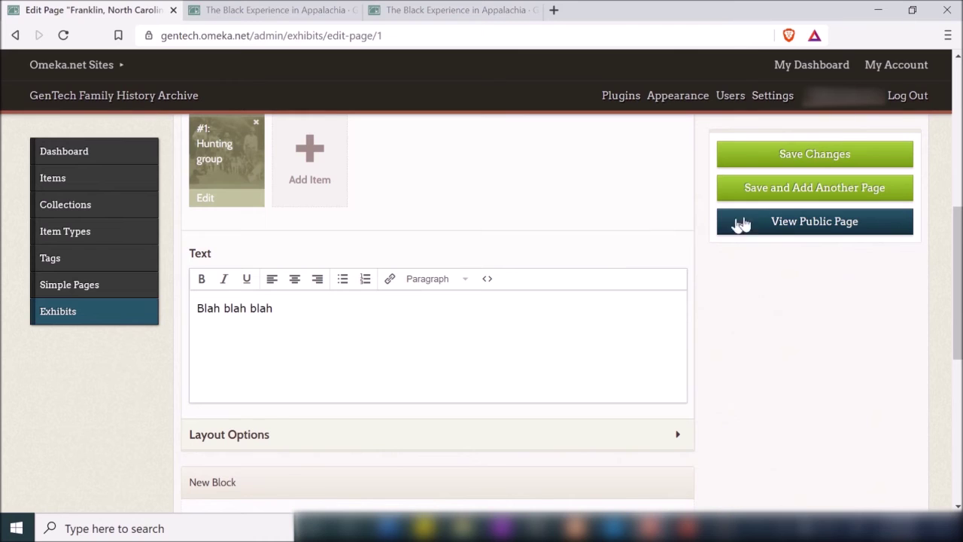
left_click(786, 156)
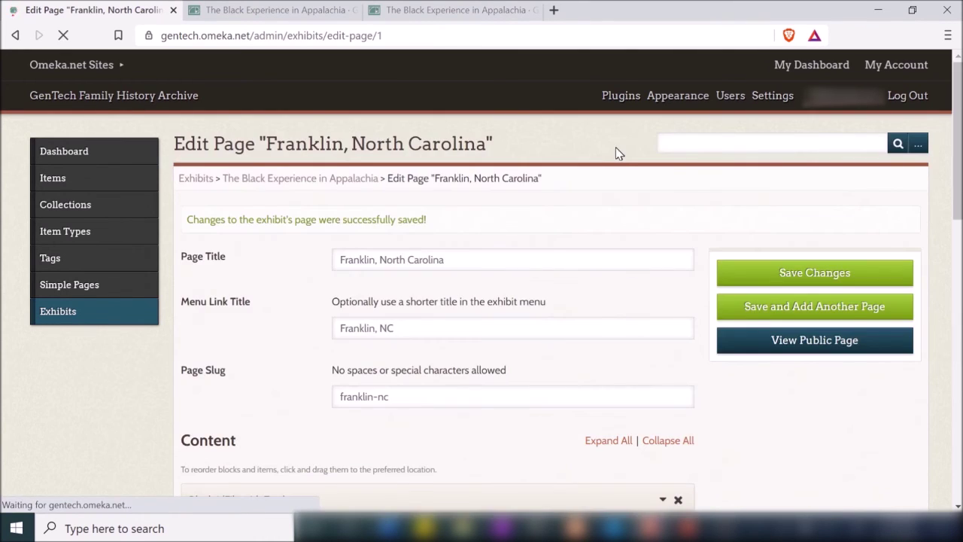
Reload the public exhibit, check the 'Franklin, NC' page's hunting photo and text, then return to editing
left_click(324, 5)
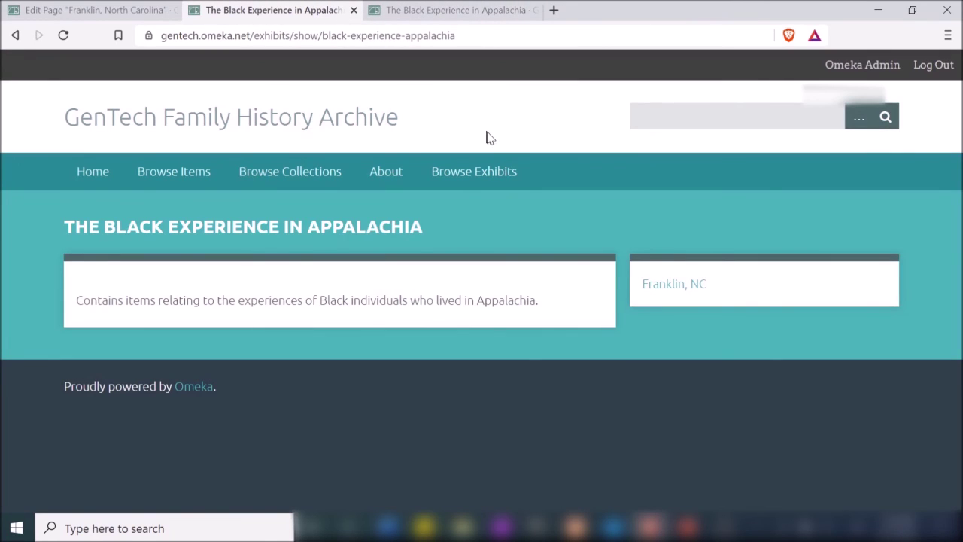
key("F5")
left_click(680, 291)
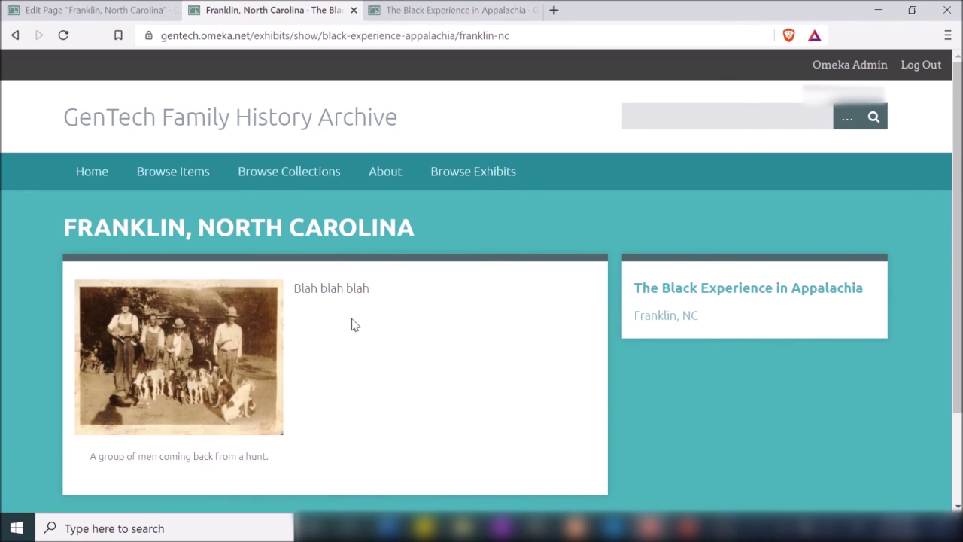
scroll(376, 316, "down", 3)
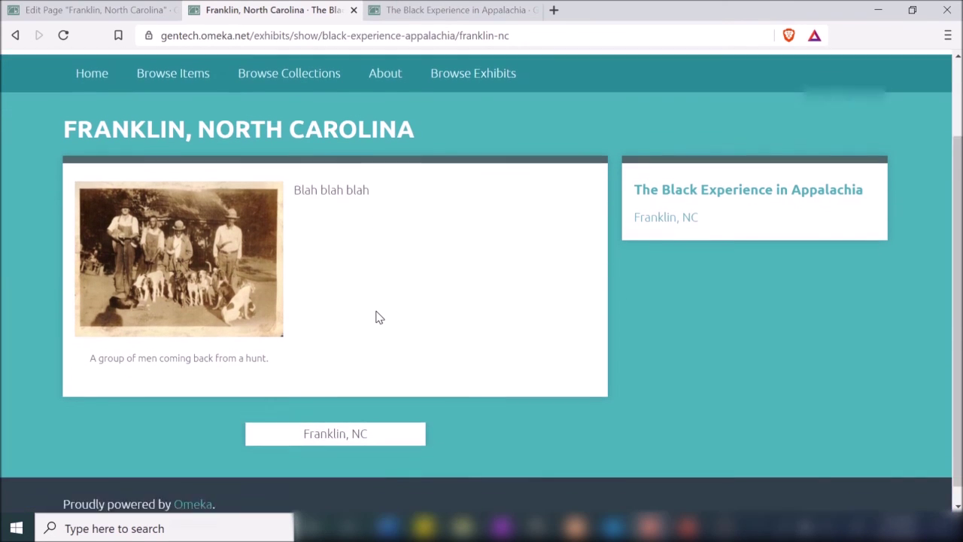
scroll(376, 316, "up", 4)
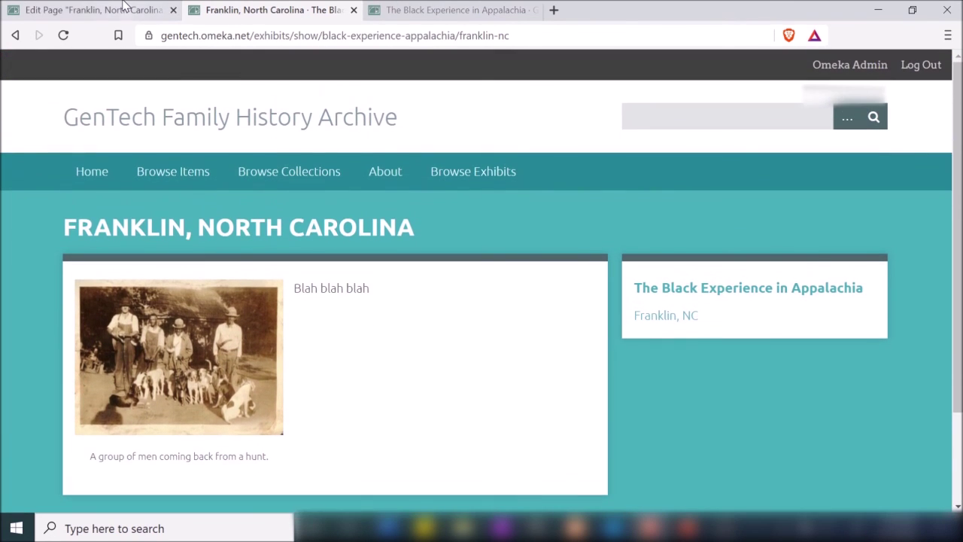
left_click(125, 7)
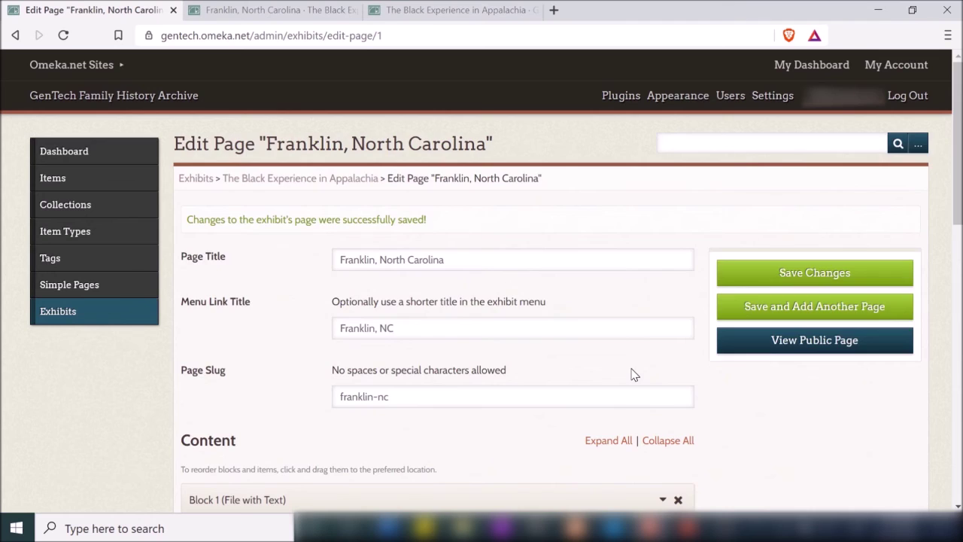
Add a second content block with the Gallery layout to the Franklin page
scroll(632, 374, "down", 8)
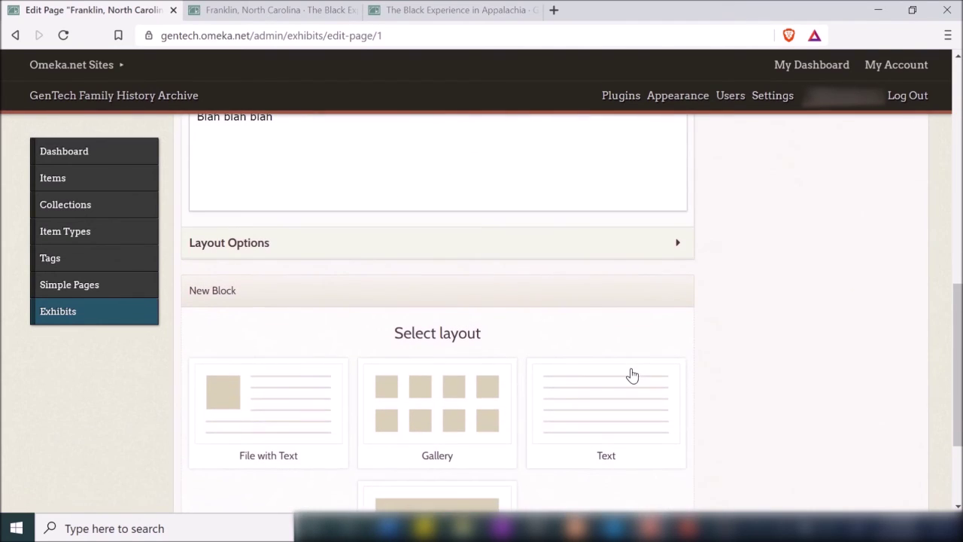
left_click(437, 394)
scroll(667, 435, "down", 3)
scroll(668, 435, "down", 1)
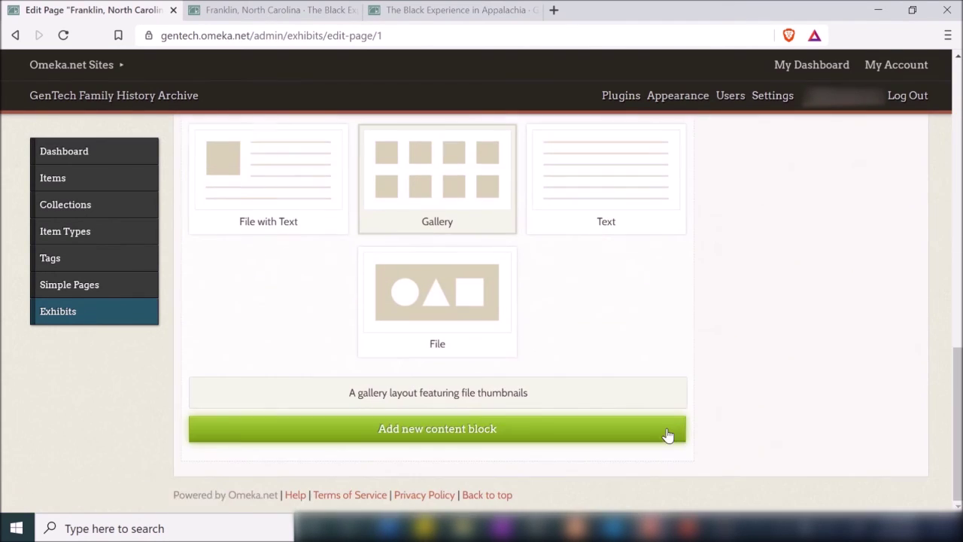
left_click(524, 429)
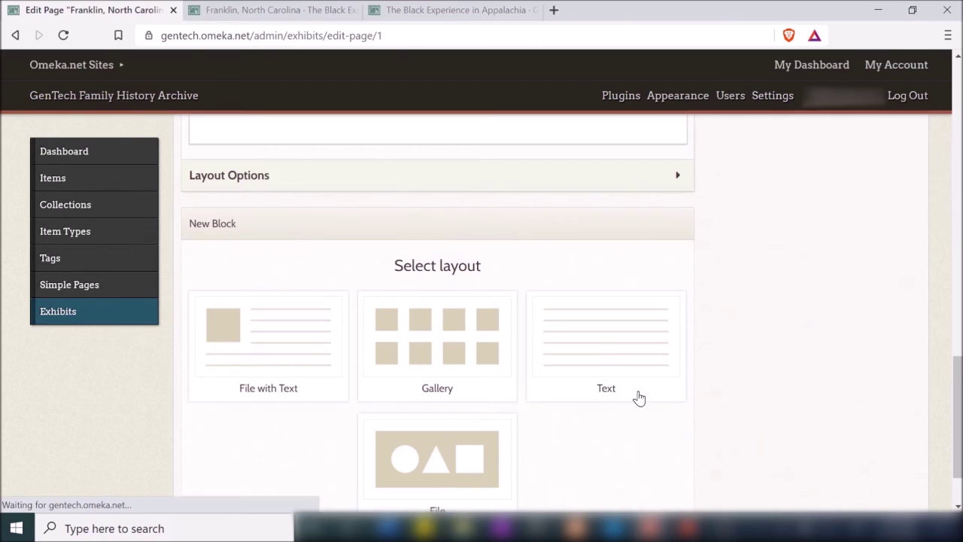
Collapse the empty Block 2 Gallery section and review the page's blocks
scroll(639, 391, "up", 4)
scroll(639, 392, "up", 3)
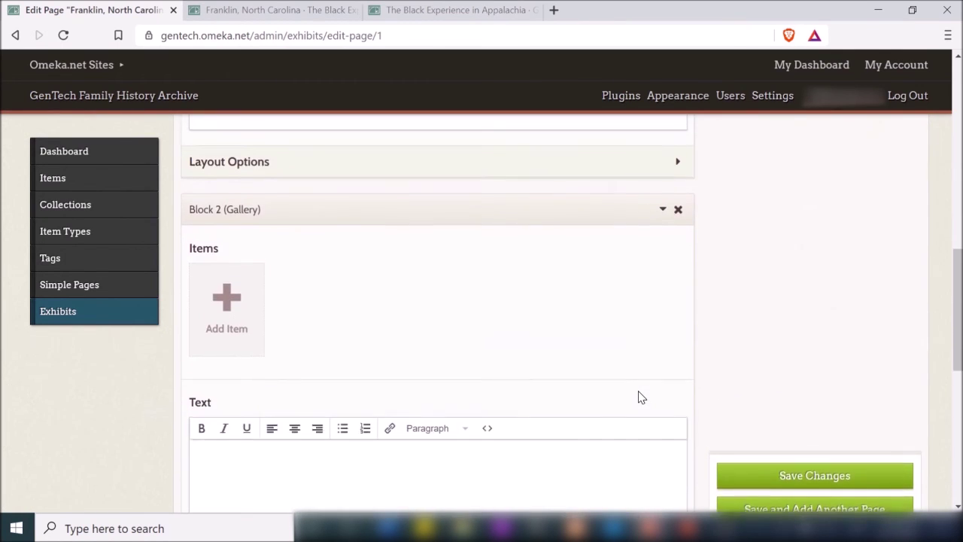
scroll(465, 370, "down", 1)
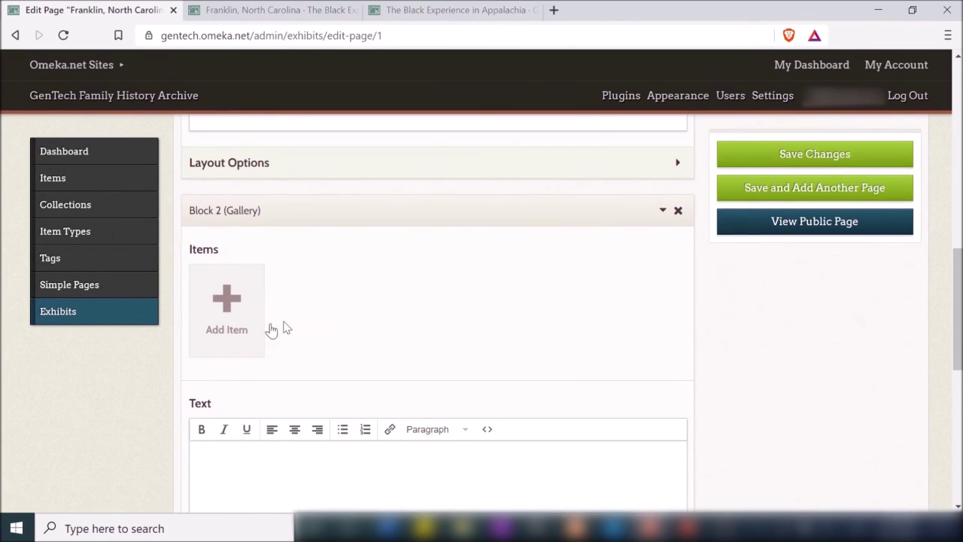
scroll(570, 299, "up", 1)
scroll(569, 299, "up", 3)
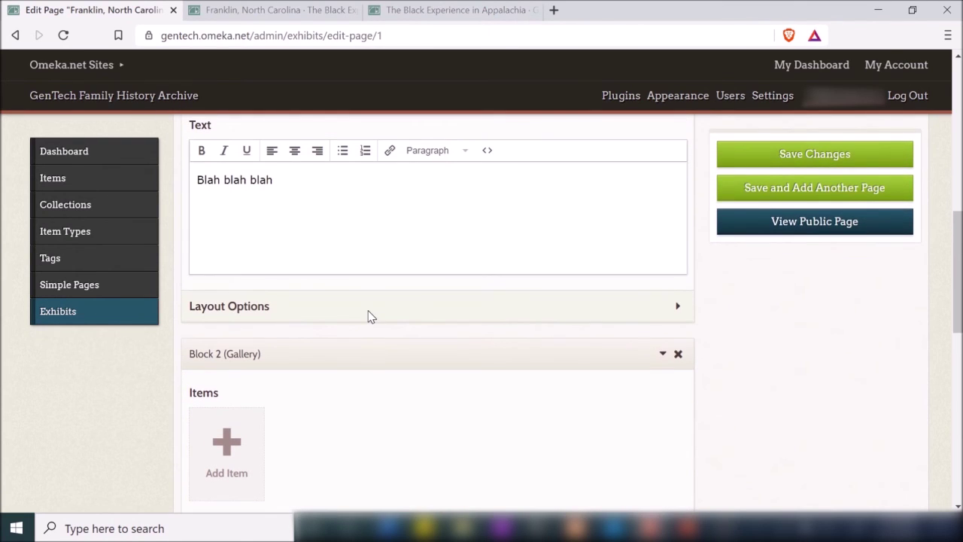
scroll(368, 314, "up", 3)
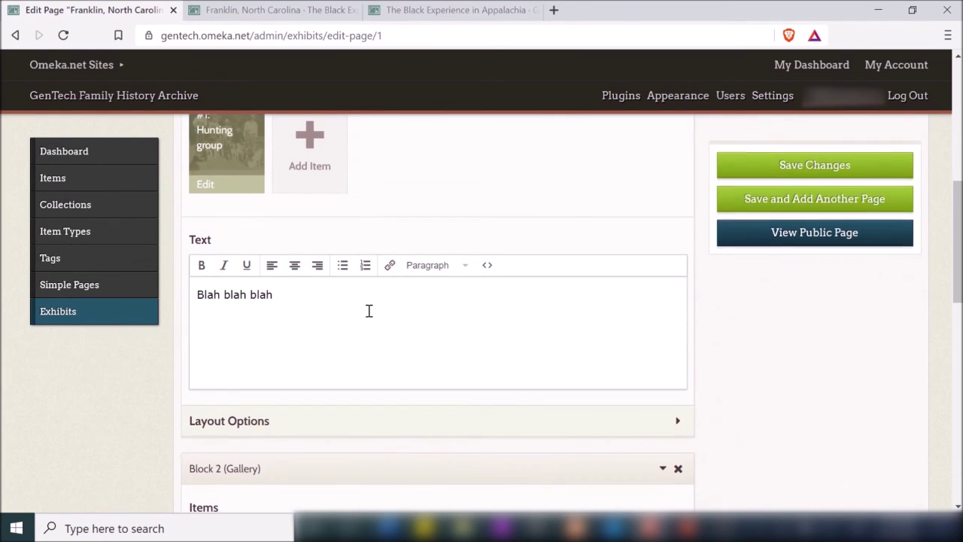
scroll(369, 311, "up", 5)
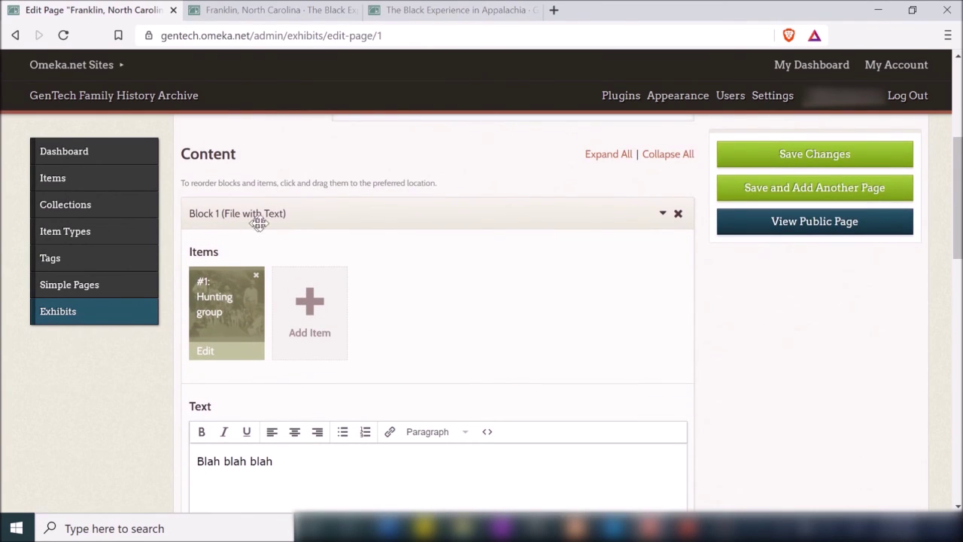
scroll(464, 290, "down", 5)
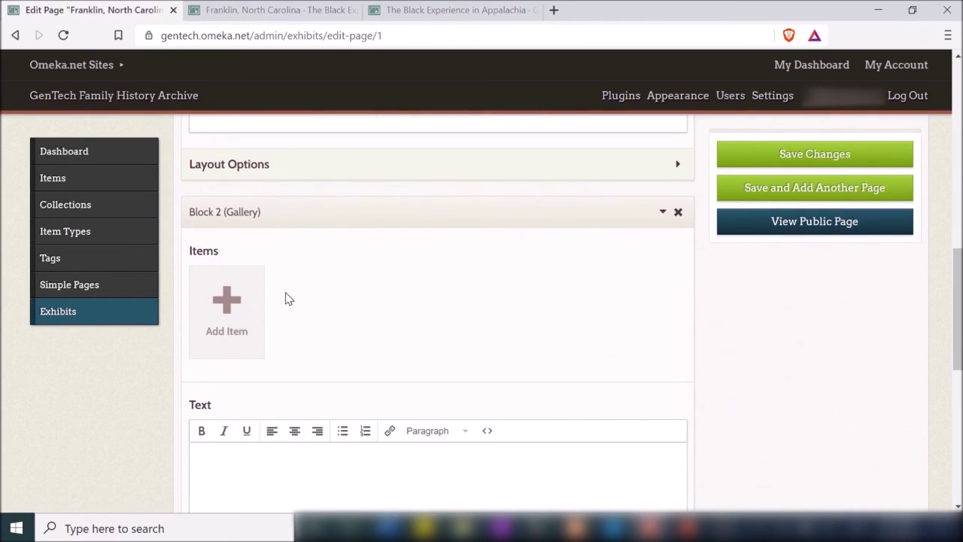
scroll(395, 327, "up", 3)
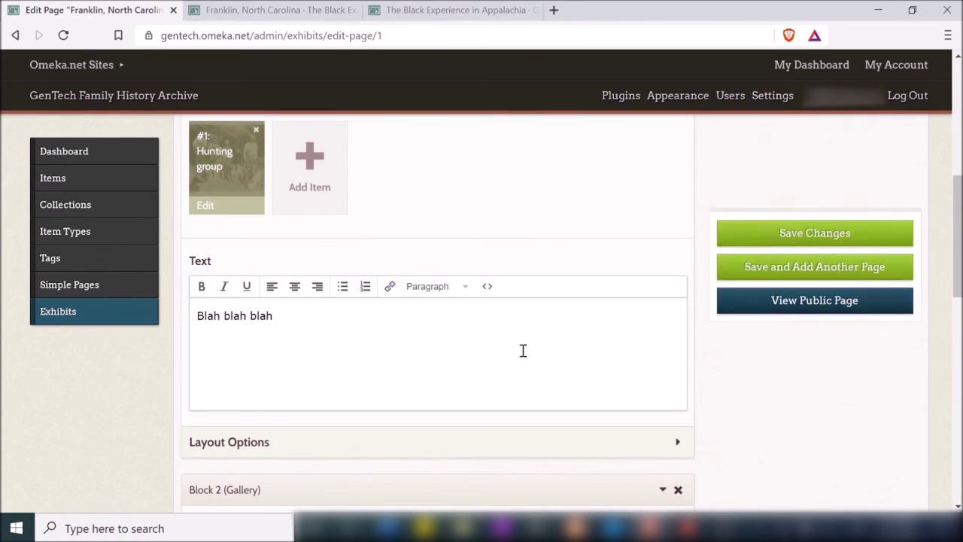
scroll(547, 364, "down", 1)
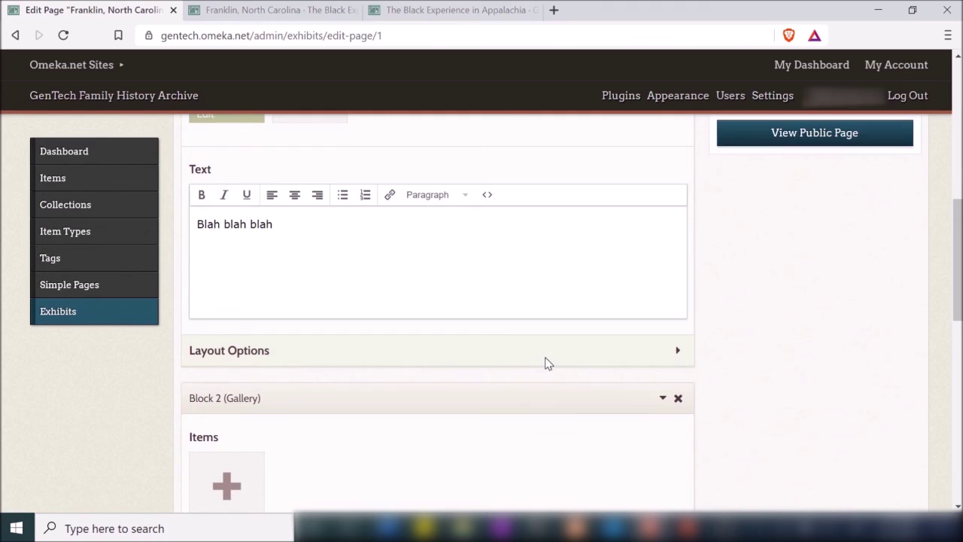
left_click(662, 400)
scroll(706, 369, "up", 2)
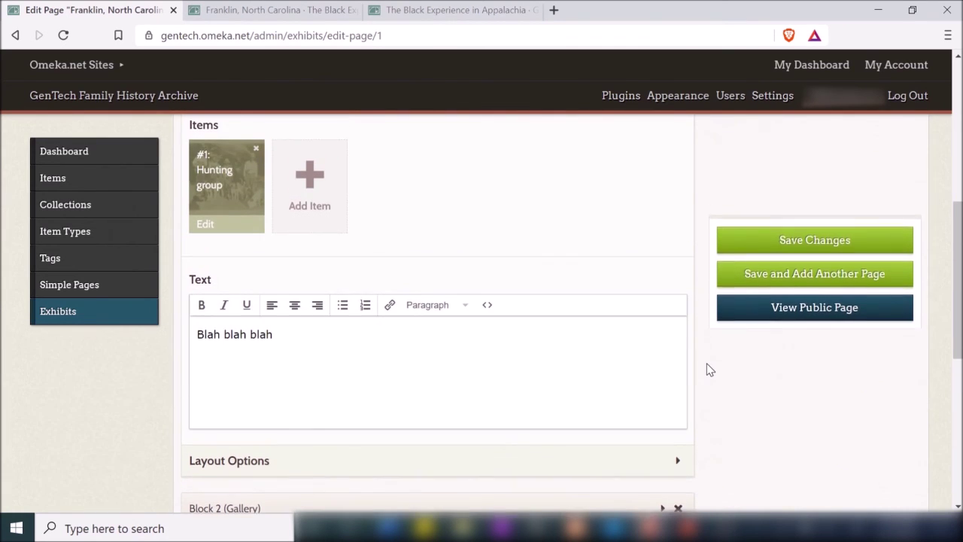
scroll(708, 369, "up", 1)
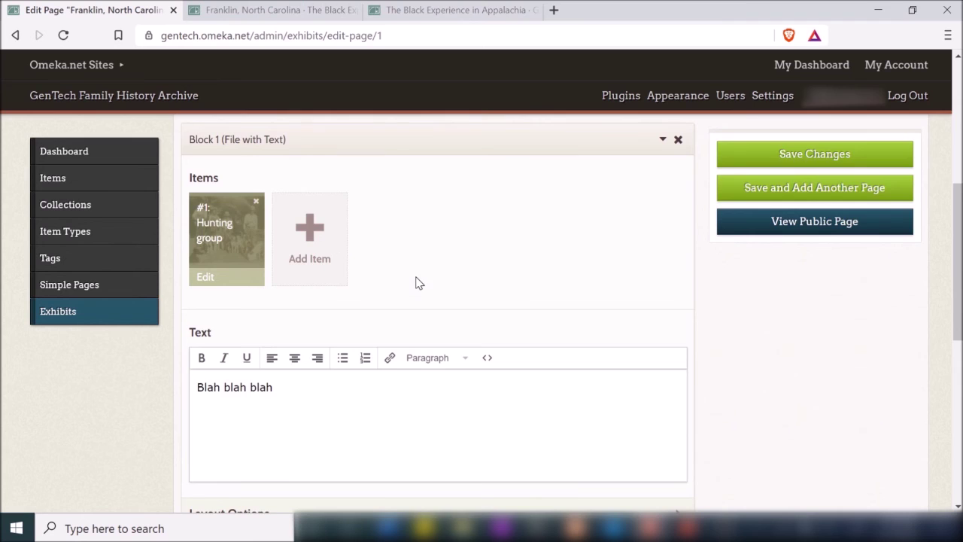
scroll(418, 282, "down", 3)
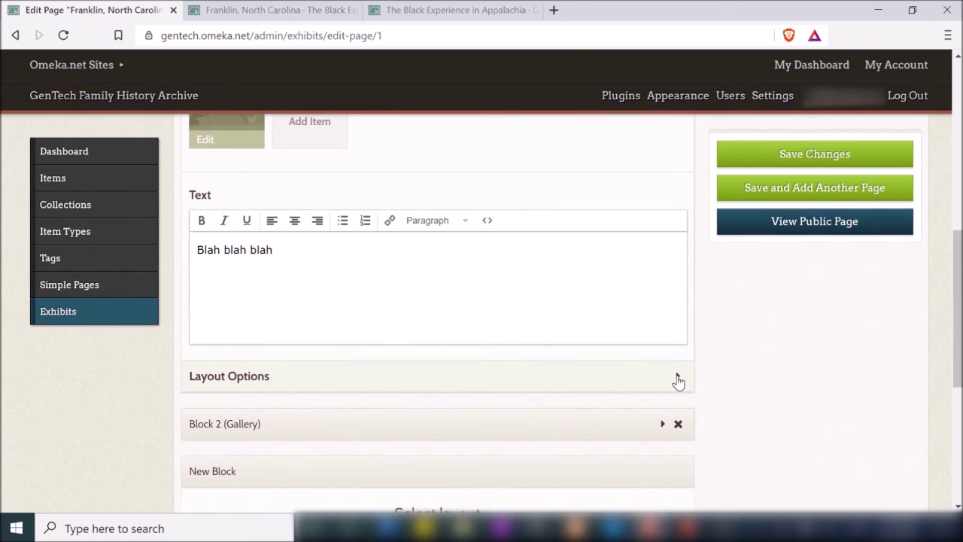
Set Block 1's file position to Right, keeping Fullsize image and Center caption alignment
left_click(677, 378)
scroll(679, 382, "down", 3)
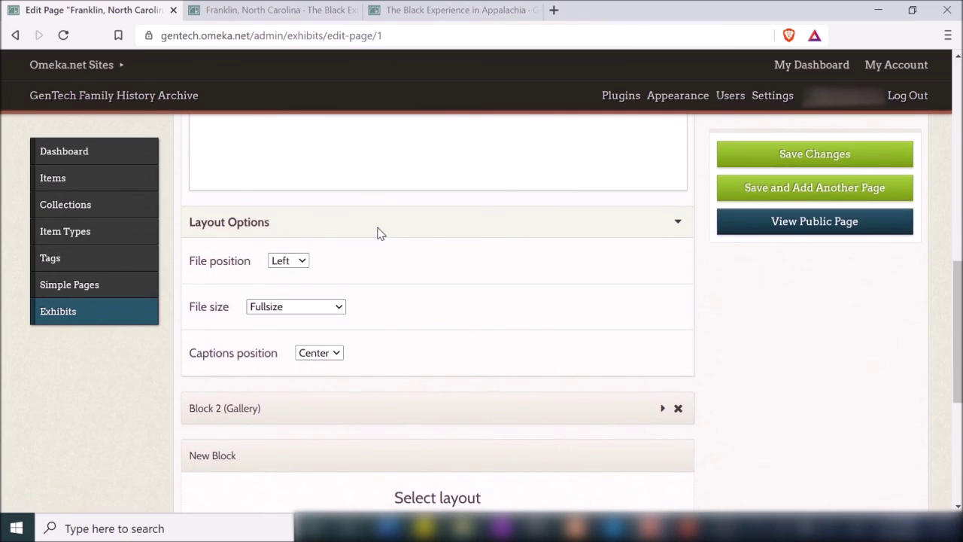
left_click(300, 265)
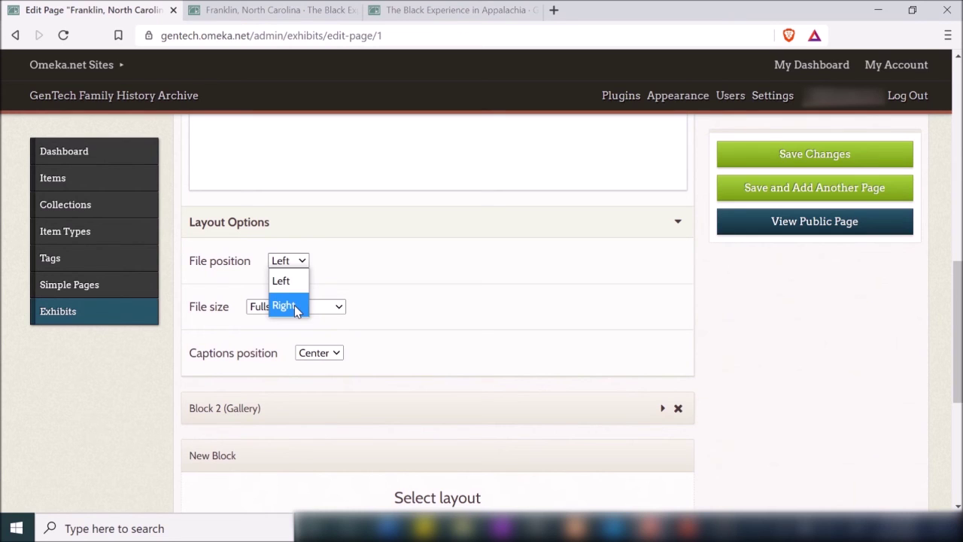
left_click(316, 8)
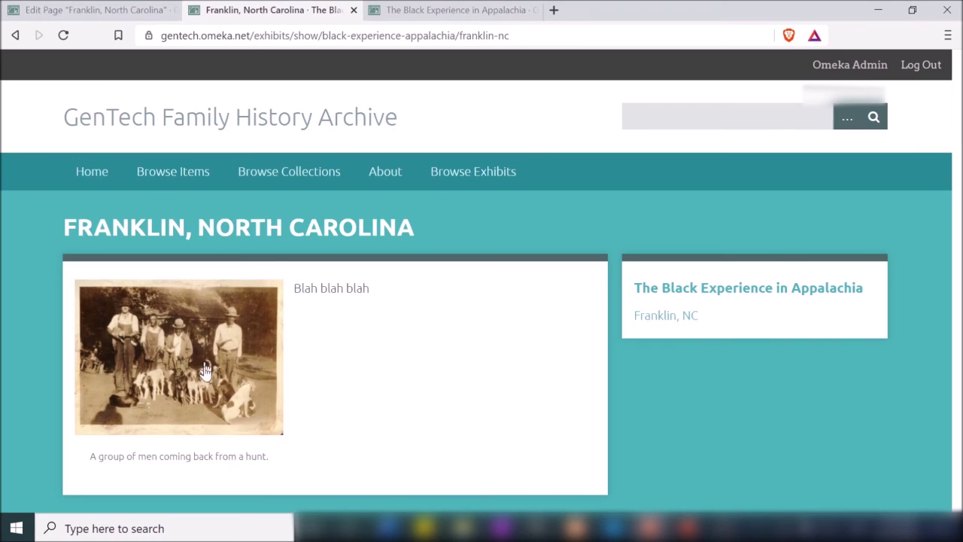
left_click(113, 9)
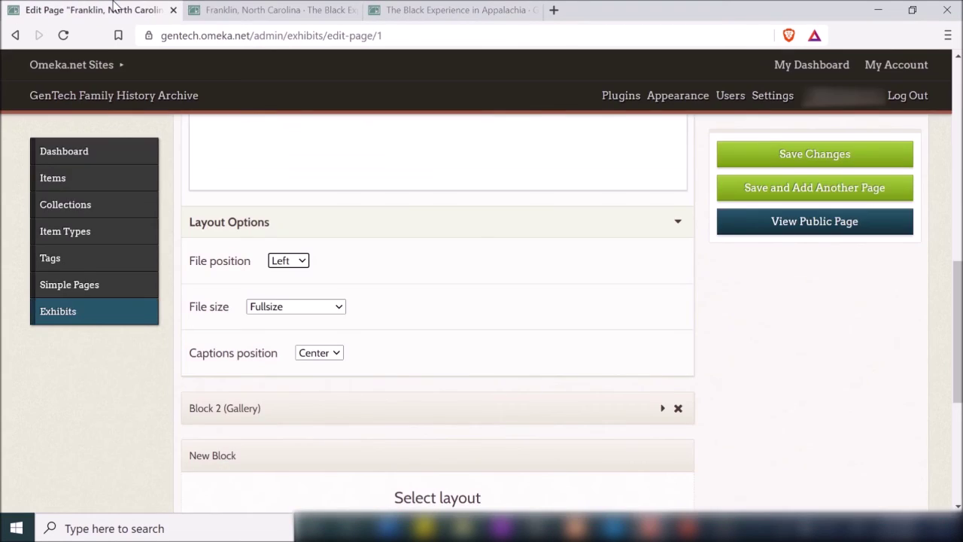
left_click(289, 261)
left_click(286, 306)
left_click(331, 308)
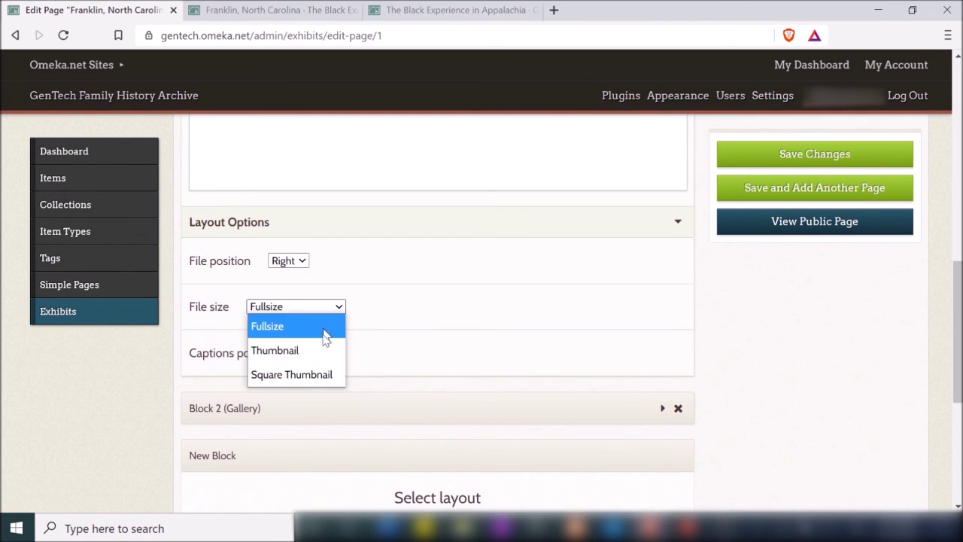
left_click(391, 303)
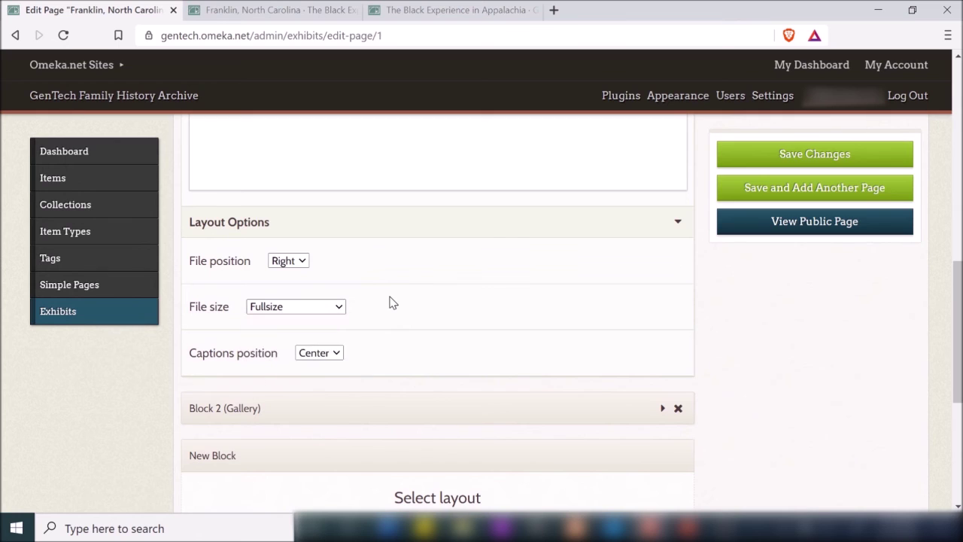
left_click(319, 354)
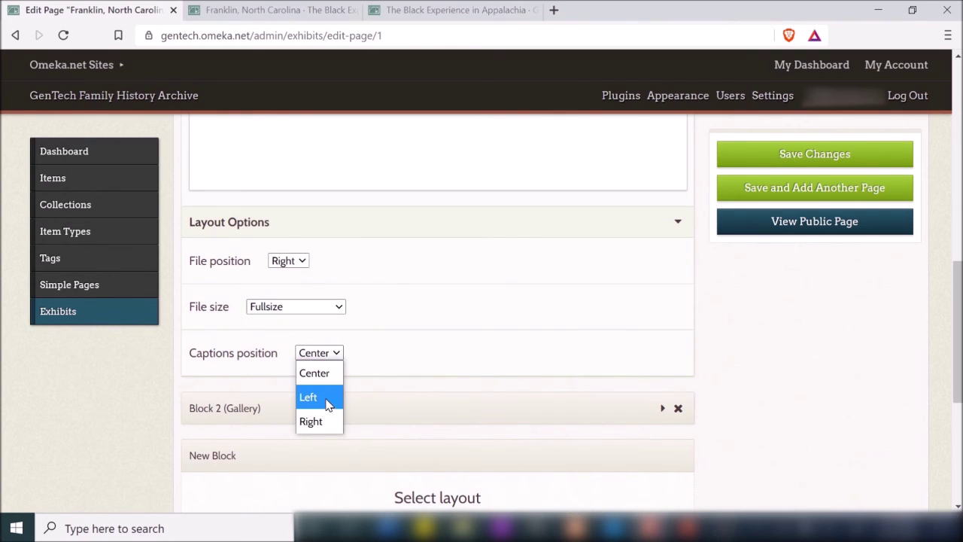
left_click(387, 293)
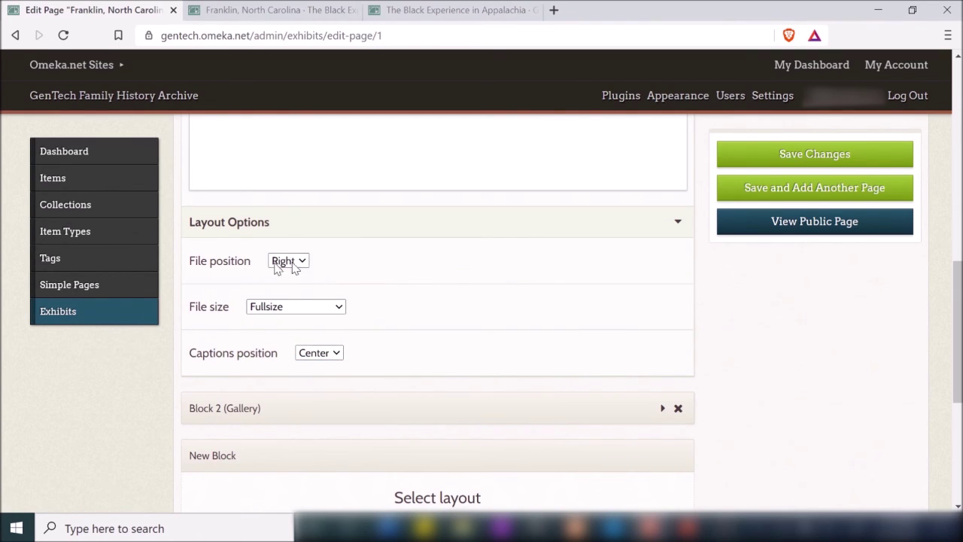
Save the Franklin page and refresh the public page to confirm the new layout
scroll(668, 255, "up", 2)
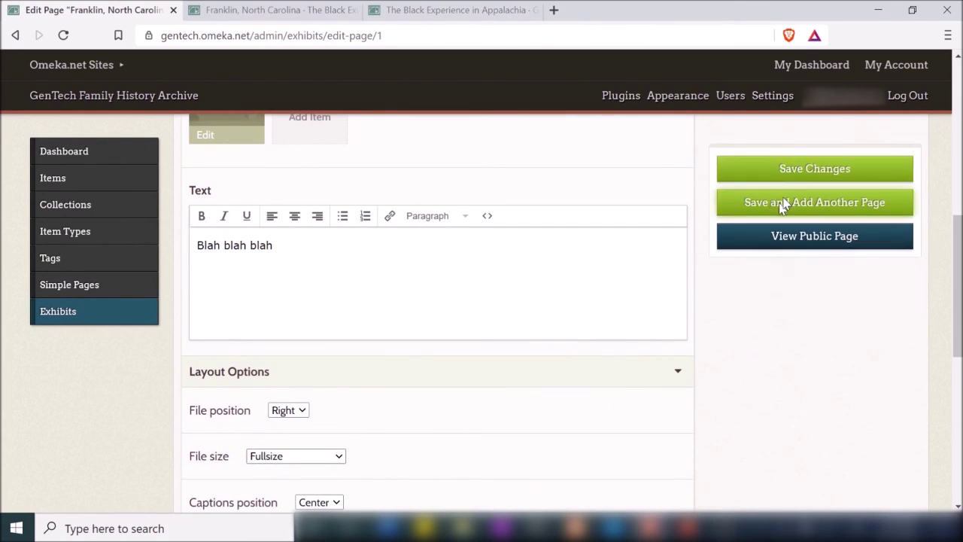
left_click(755, 164)
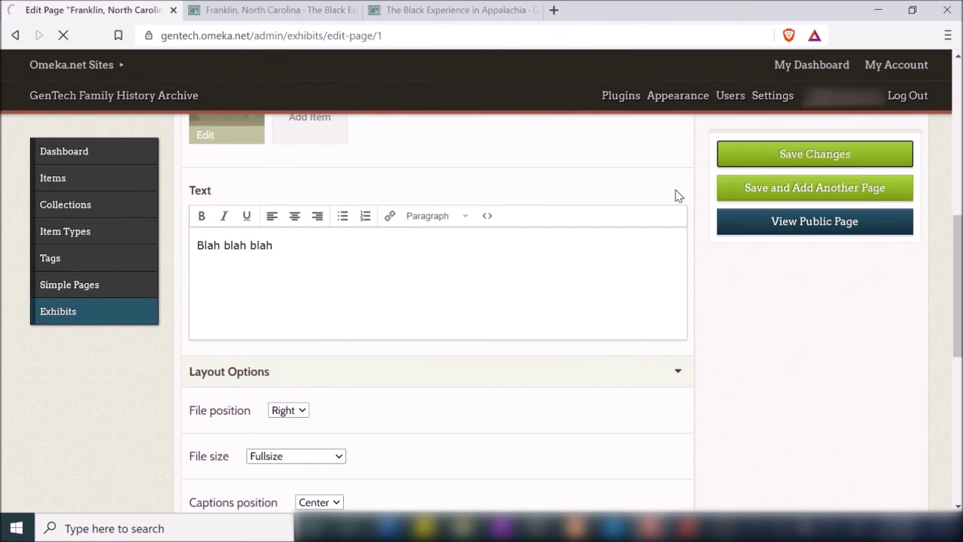
left_click(296, 8)
key("F5")
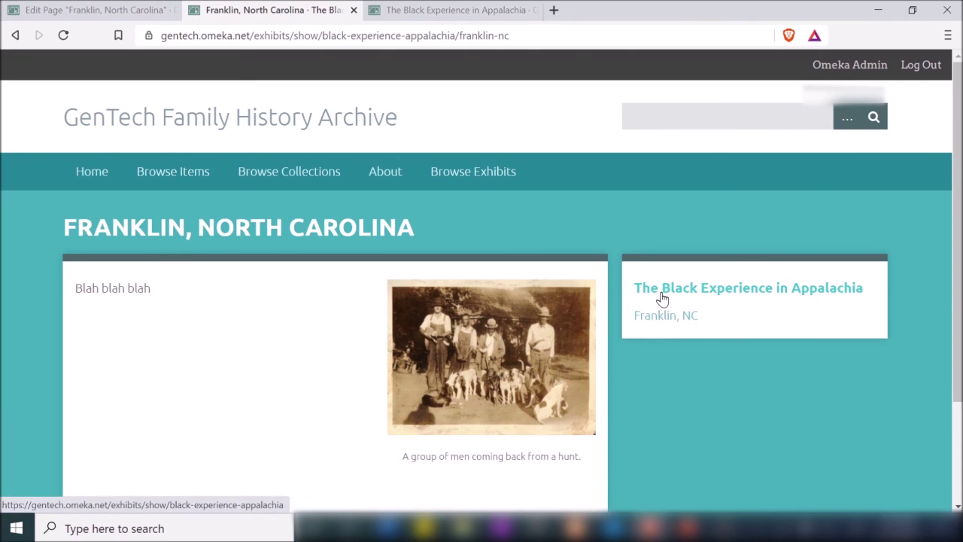
Open The Black Experience in Appalachia exhibit's edit form and drag the Franklin, North Carolina page row
left_click(28, 9)
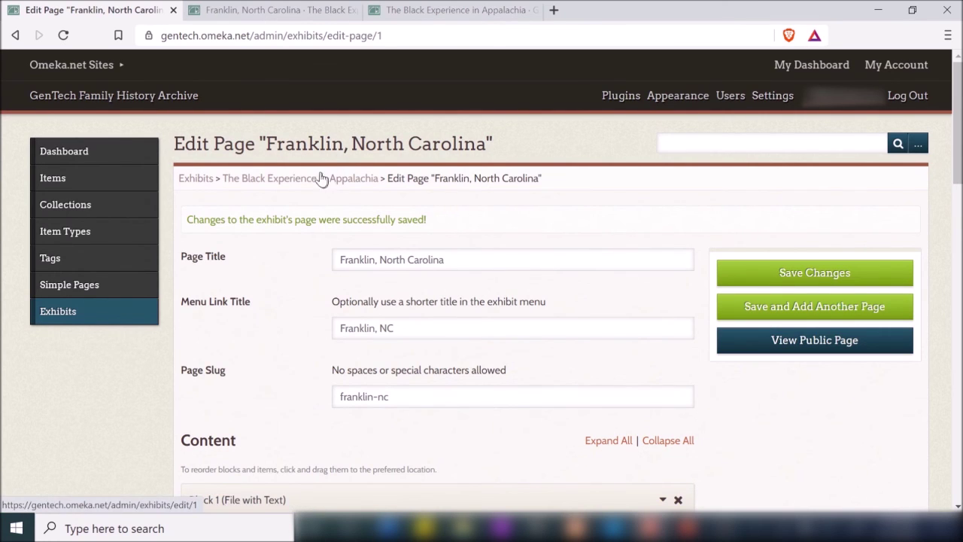
left_click(296, 184)
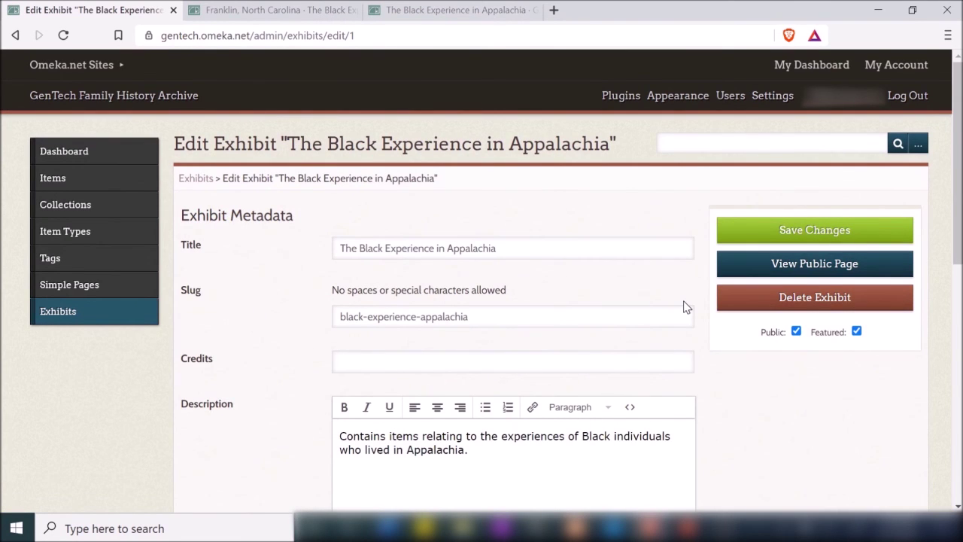
scroll(683, 305, "down", 7)
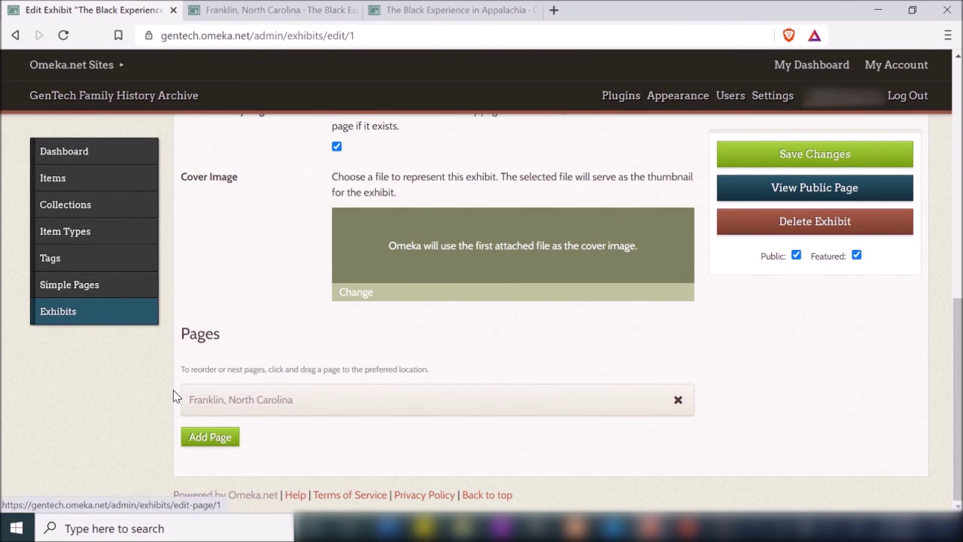
left_click_drag(183, 392, 183, 432)
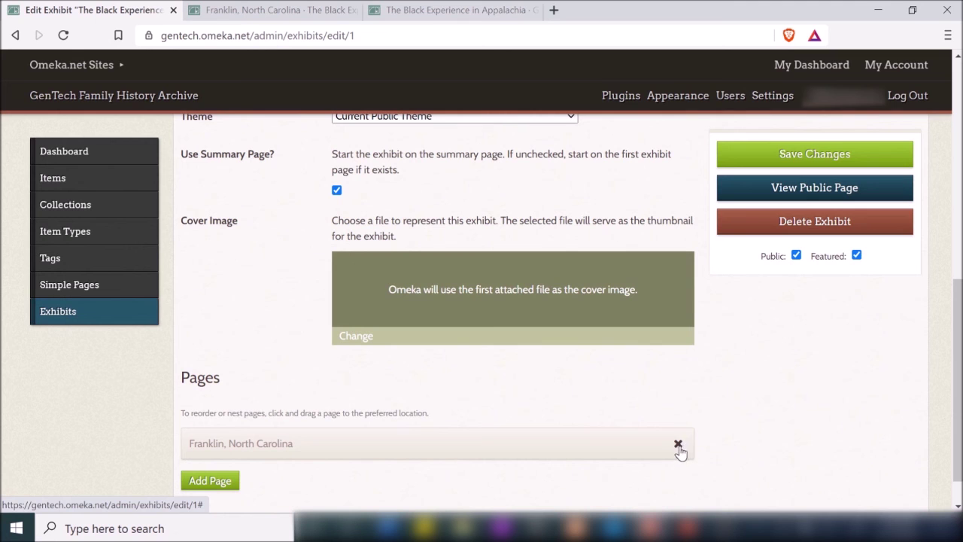
scroll(738, 434, "up", 7)
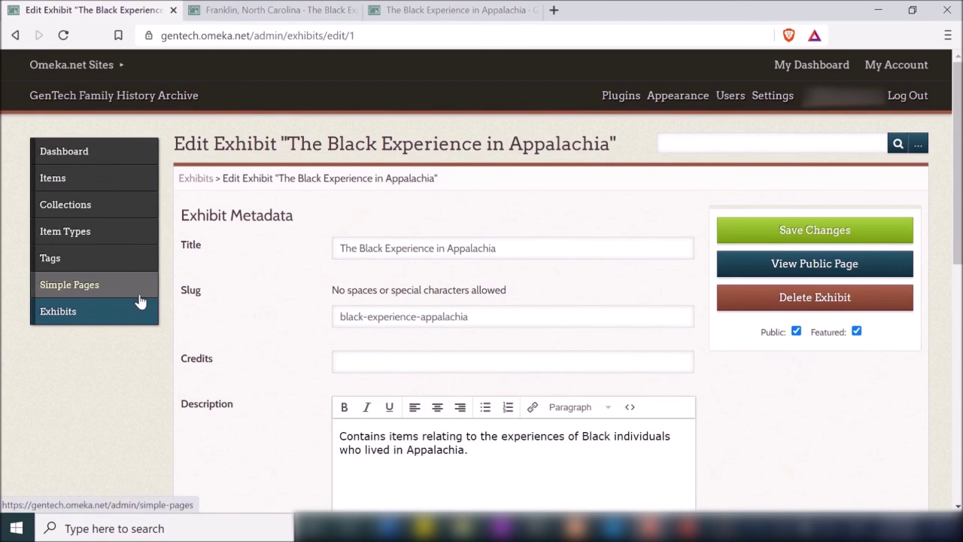
Open the About simple page for editing and preview it as visitors see it
left_click(78, 292)
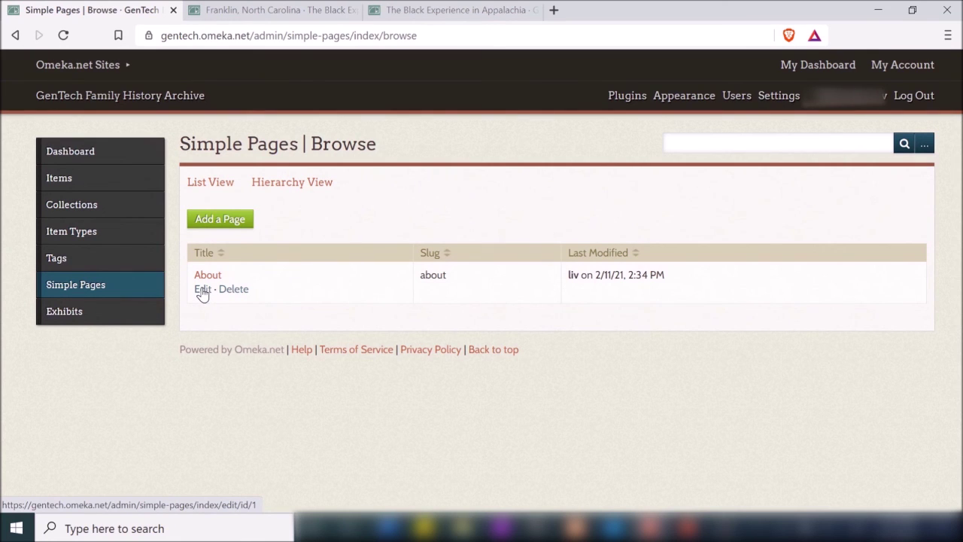
left_click(203, 291)
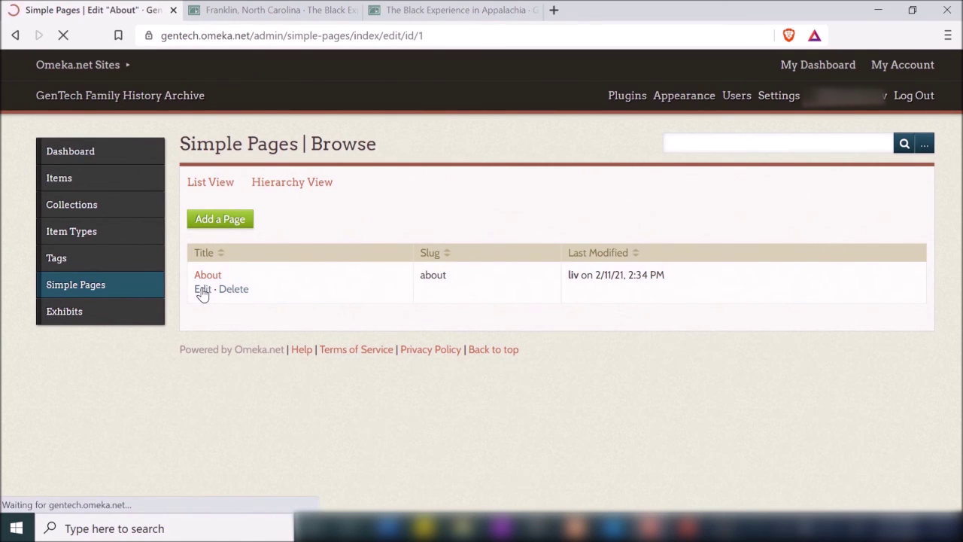
scroll(425, 313, "down", 2)
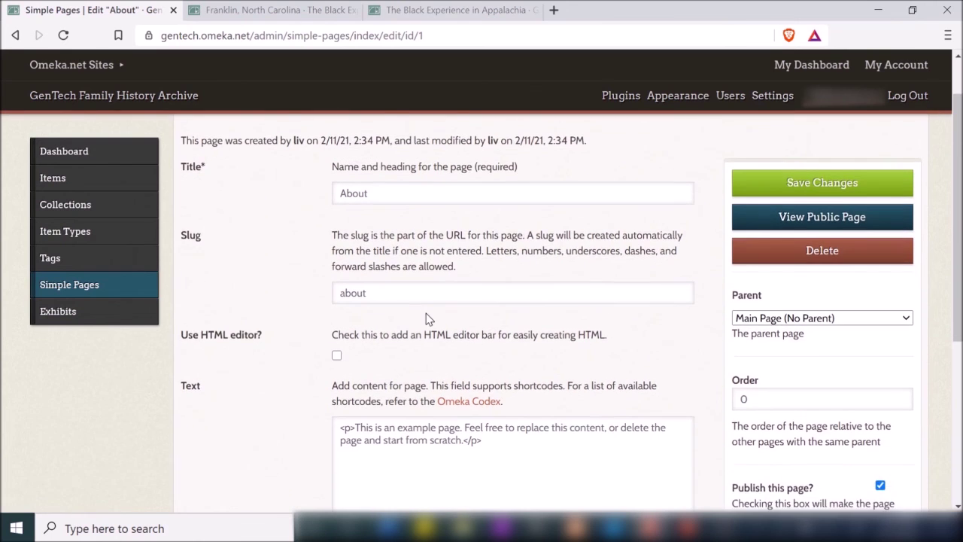
scroll(429, 205, "up", 1)
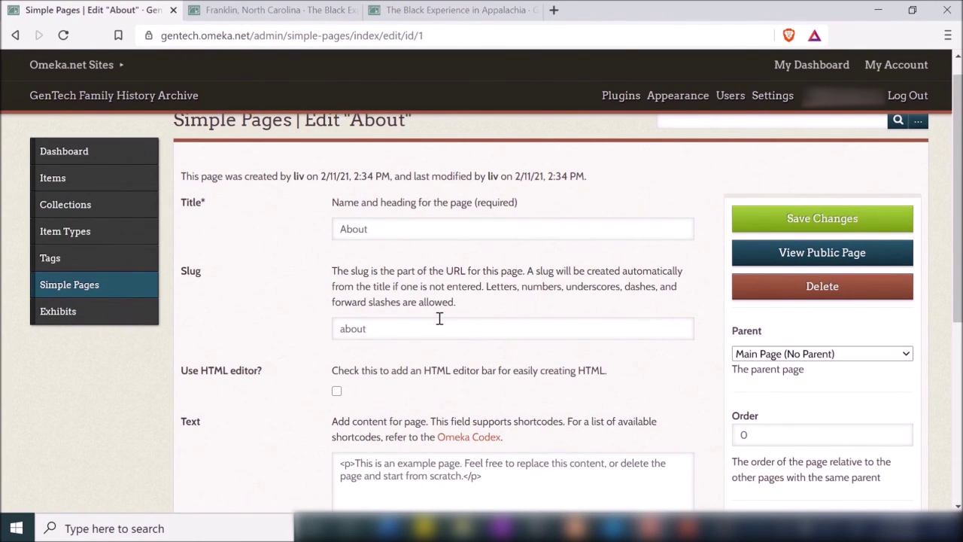
left_click(803, 256)
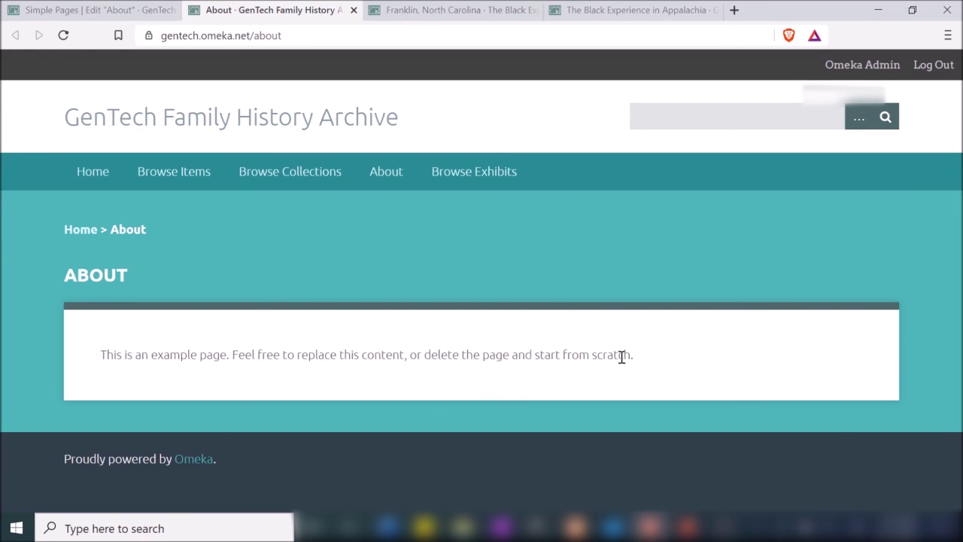
left_click(133, 9)
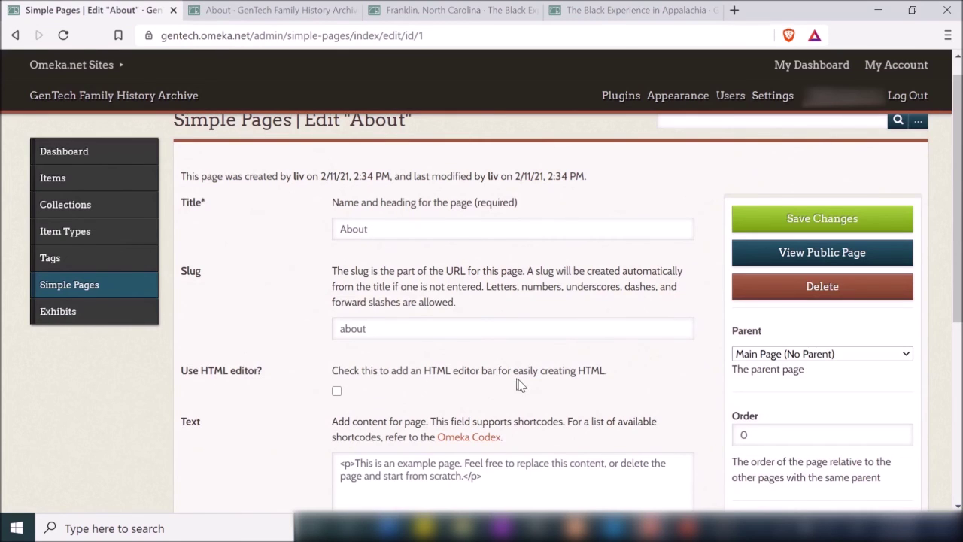
Enable the HTML editor, keep the parent as Main Page (No Parent), then leave About without saving
scroll(474, 317, "down", 3)
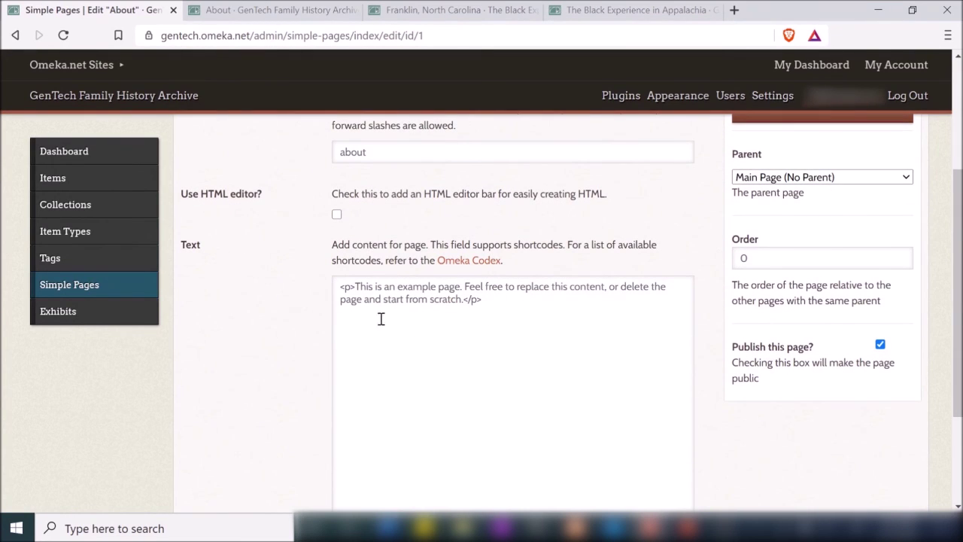
scroll(409, 321, "down", 1)
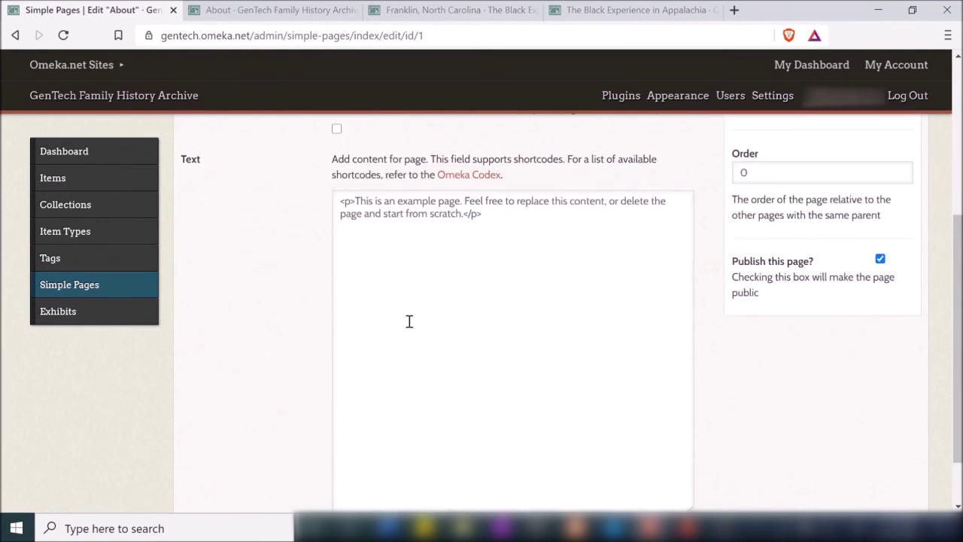
scroll(376, 293, "up", 1)
left_click(337, 234)
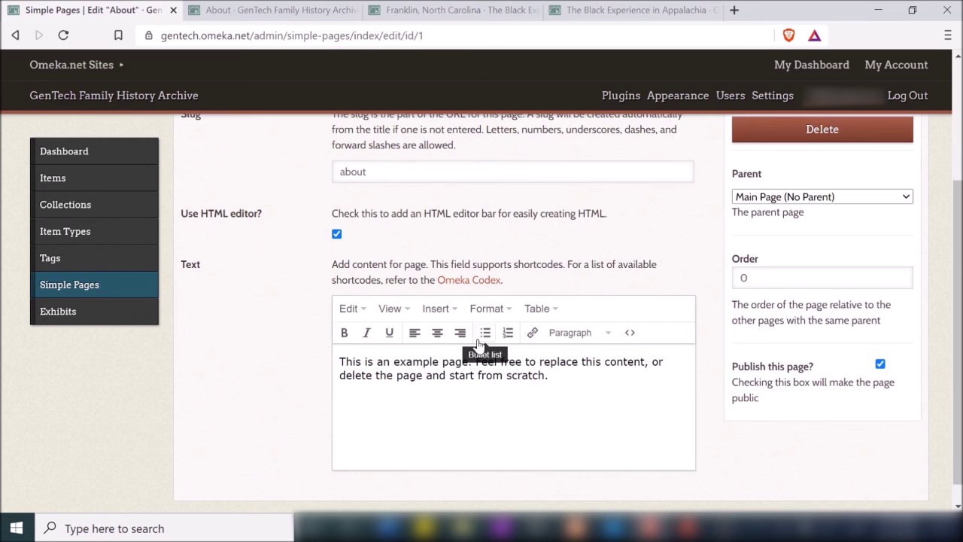
scroll(488, 361, "down", 1)
scroll(527, 357, "up", 3)
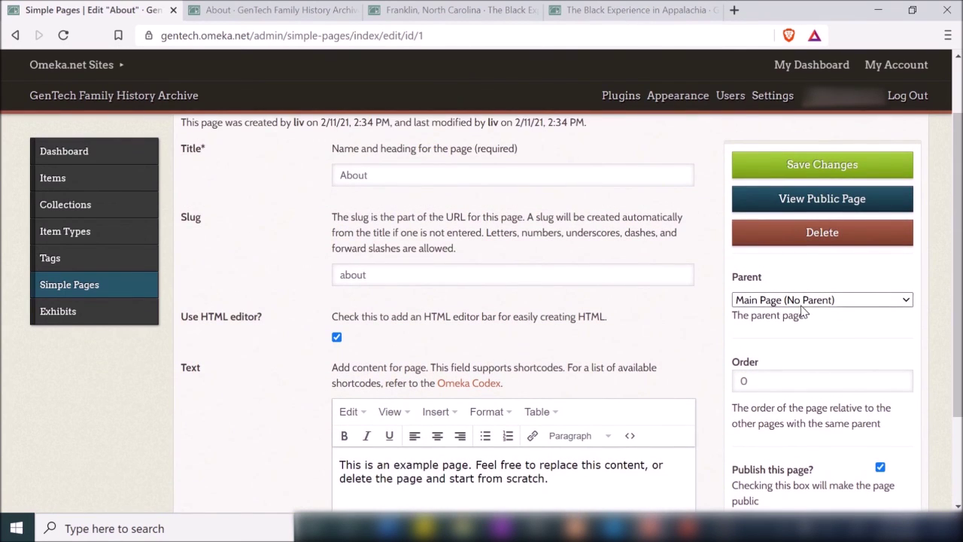
left_click(798, 304)
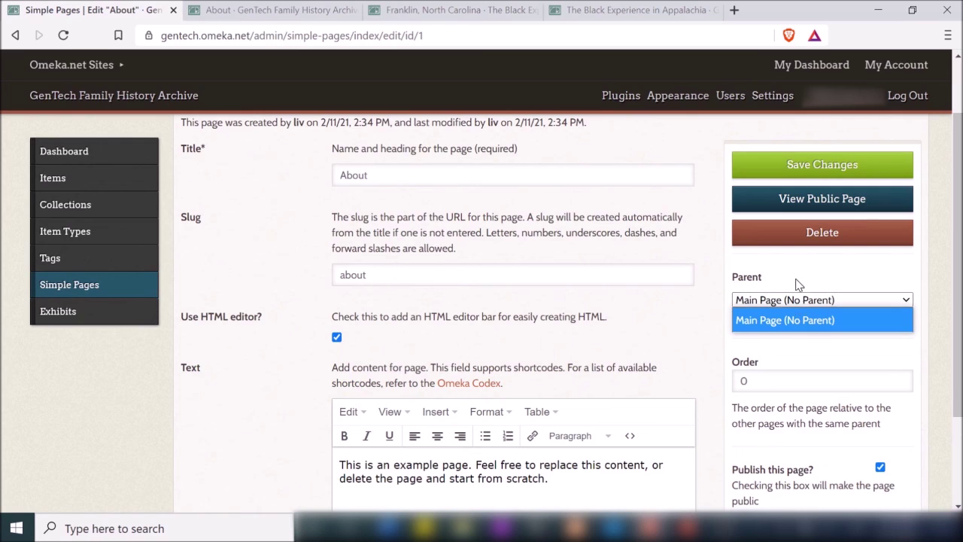
left_click(799, 285)
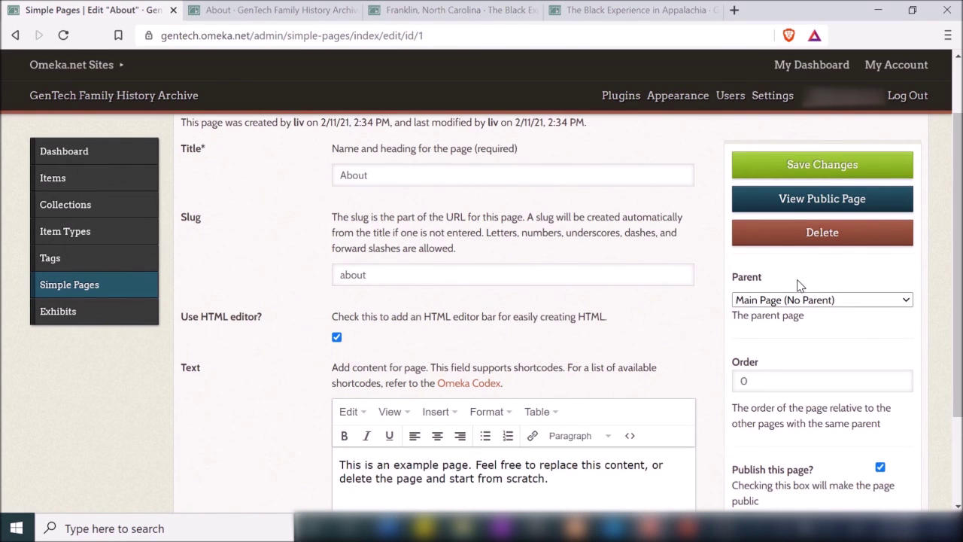
scroll(723, 276, "up", 2)
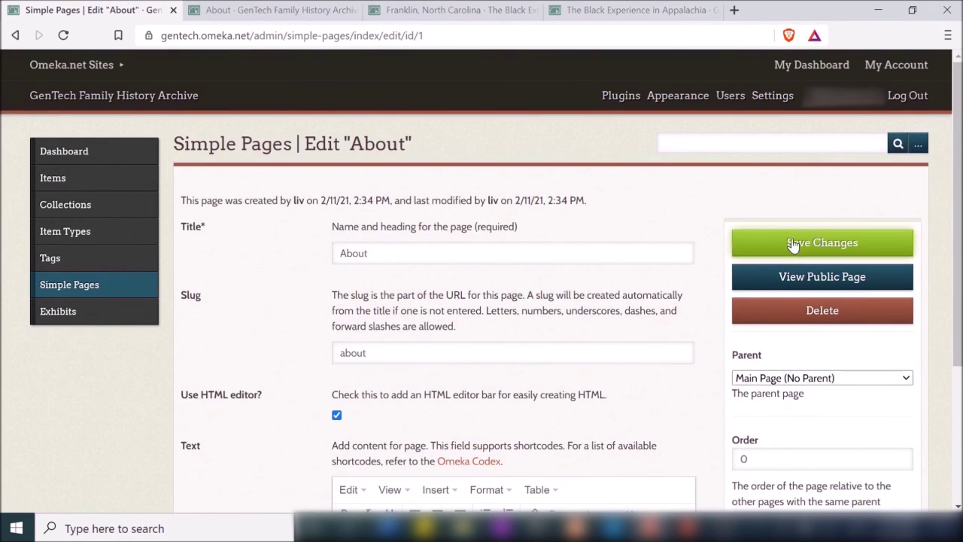
left_click(72, 288)
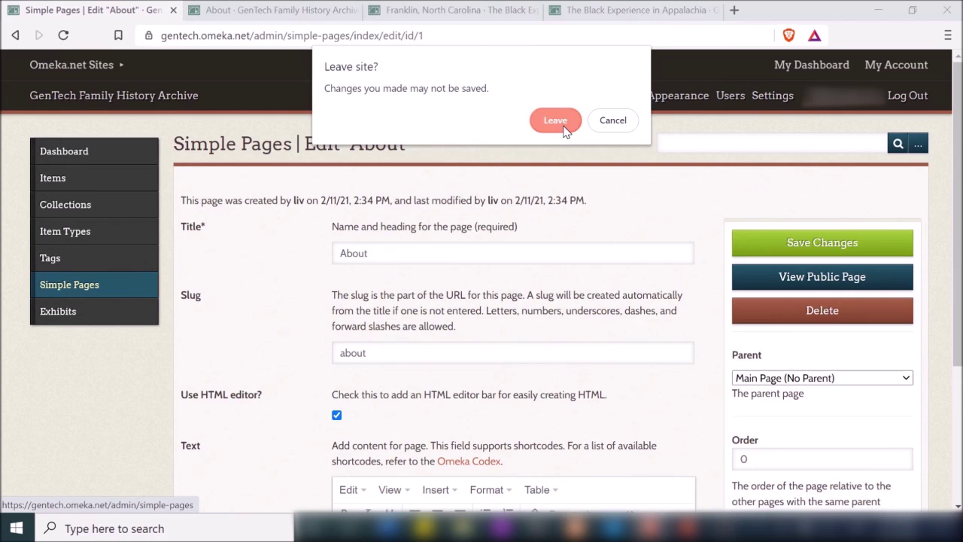
left_click(555, 121)
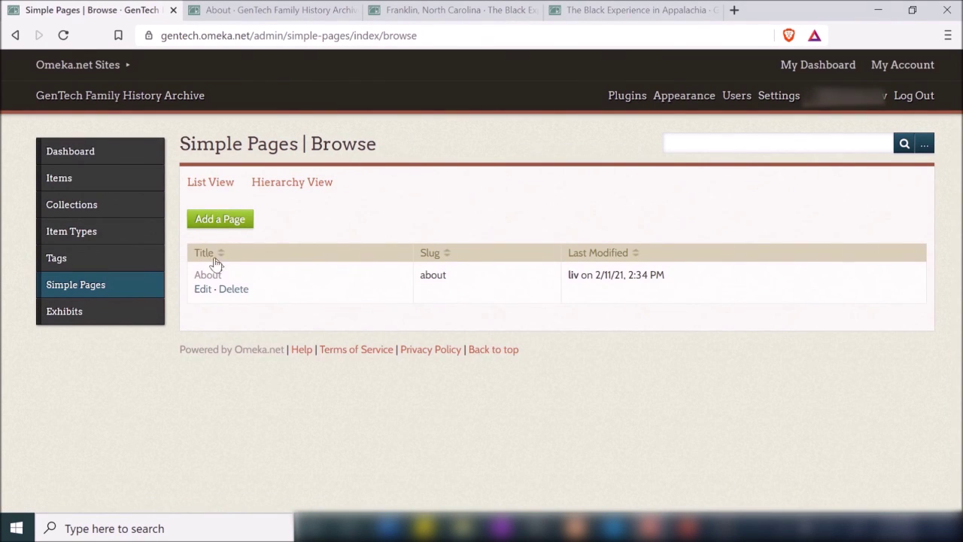
Start a new simple page titled 'Resources' with the URL slug 'resources'
left_click(224, 228)
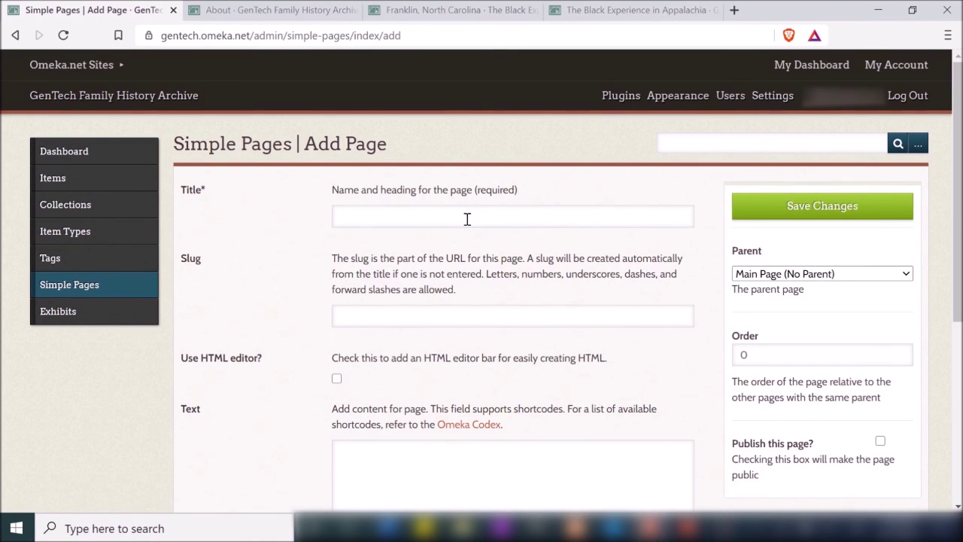
scroll(434, 302, "down", 1)
scroll(434, 302, "up", 1)
left_click(367, 219)
type("Resources")
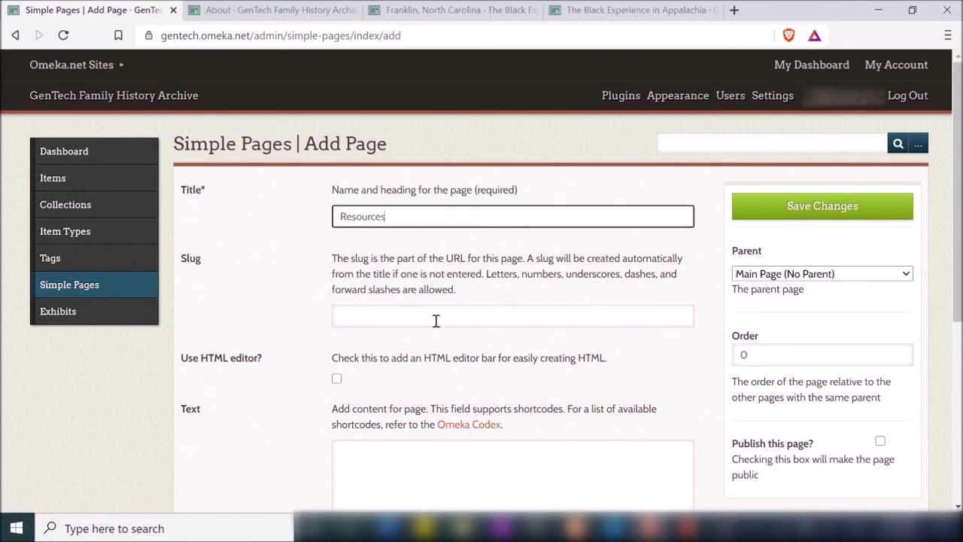
left_click(434, 316)
type("resources")
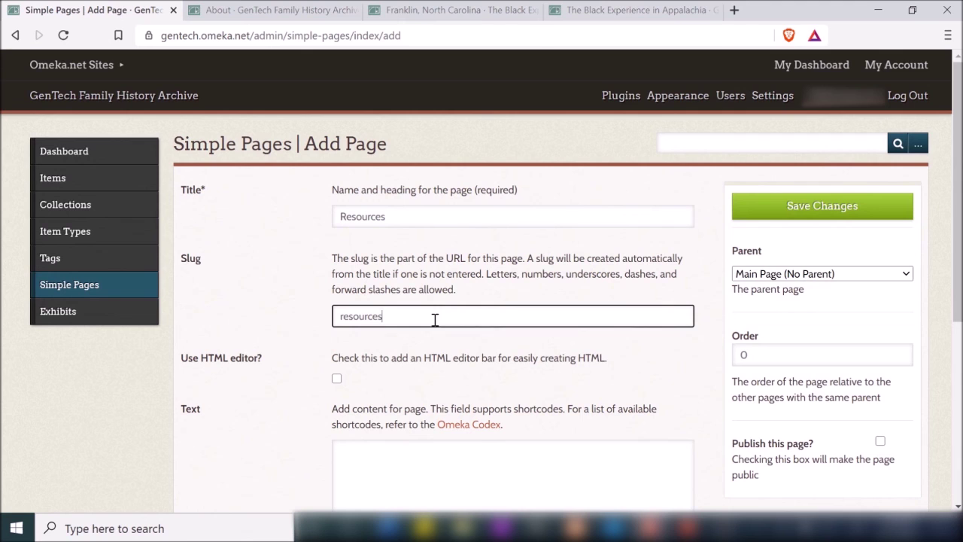
left_click(493, 390)
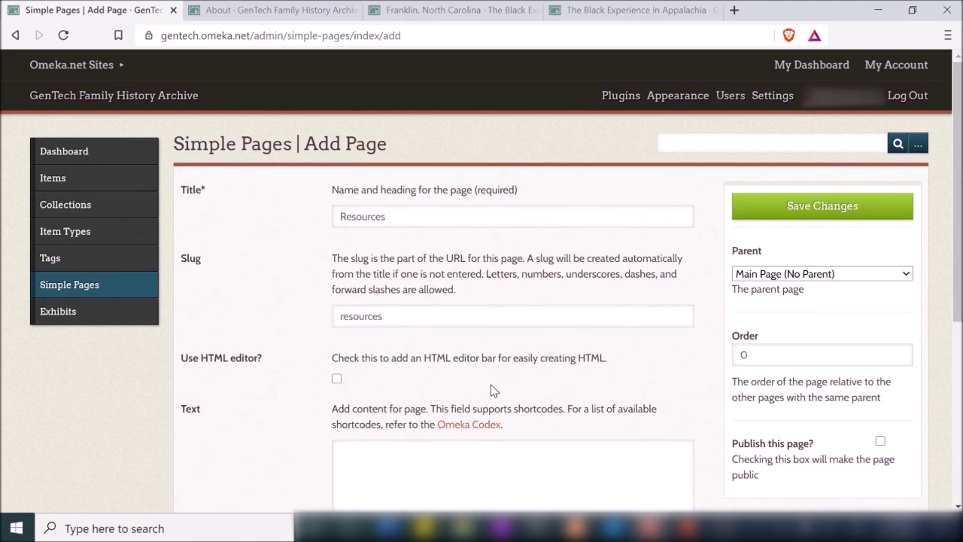
Write the intro 'Here are some resources for learning more:', add a bulleted 'Resource 1' line, and save
left_click(337, 379)
scroll(542, 451, "down", 3)
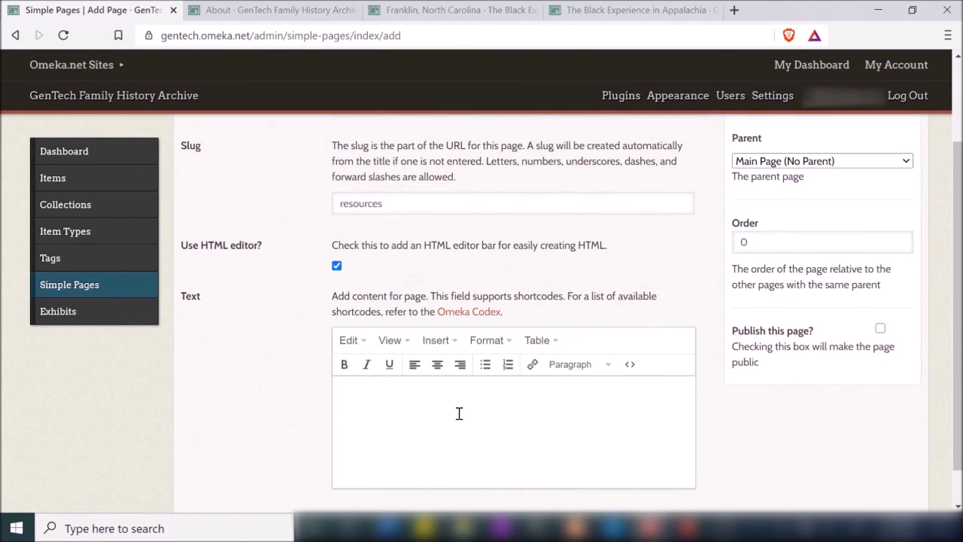
type("re are some resources for learnin")
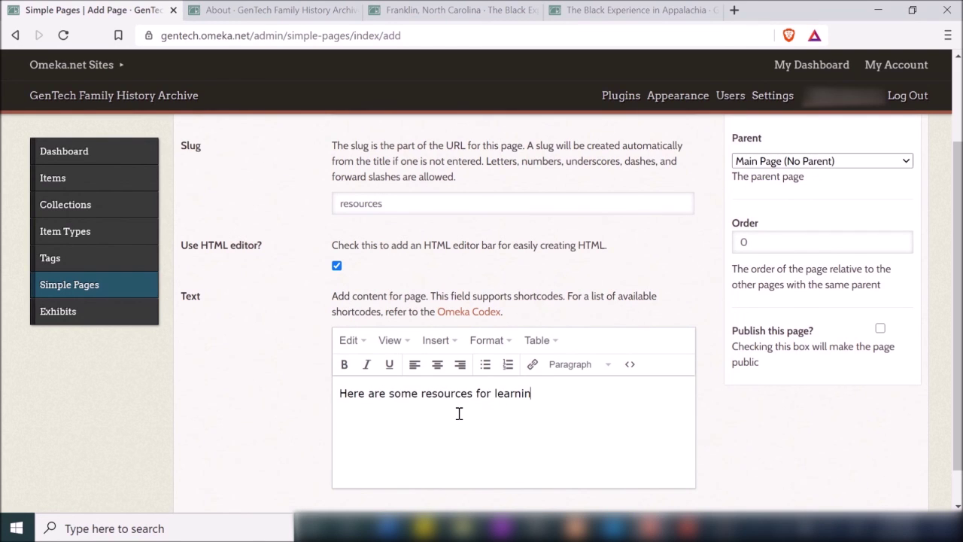
type("g more:")
key("Return")
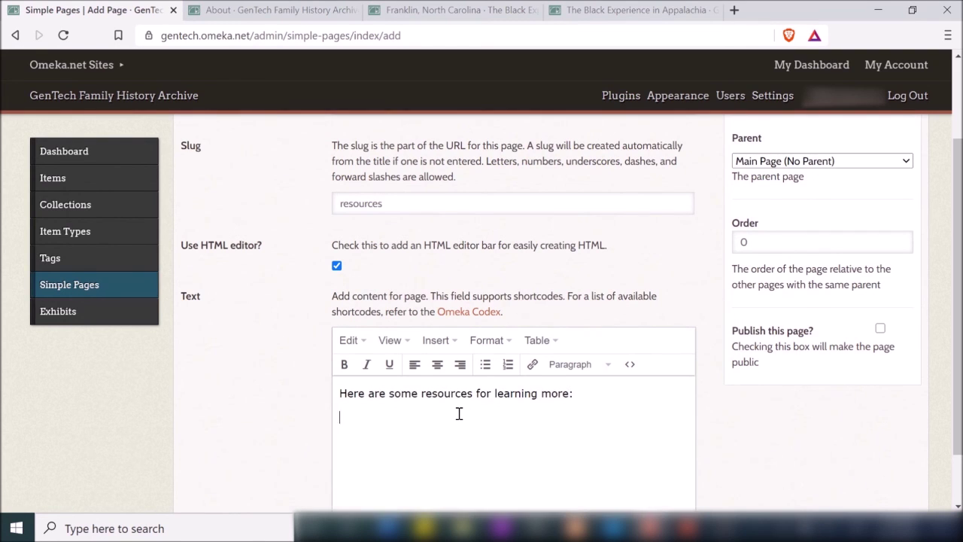
left_click(486, 364)
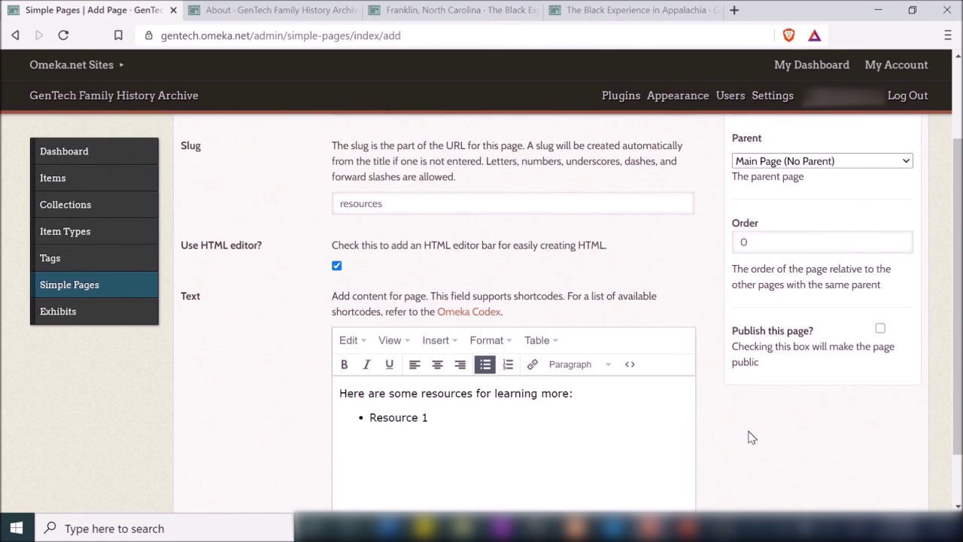
scroll(749, 437, "down", 1)
scroll(749, 440, "up", 1)
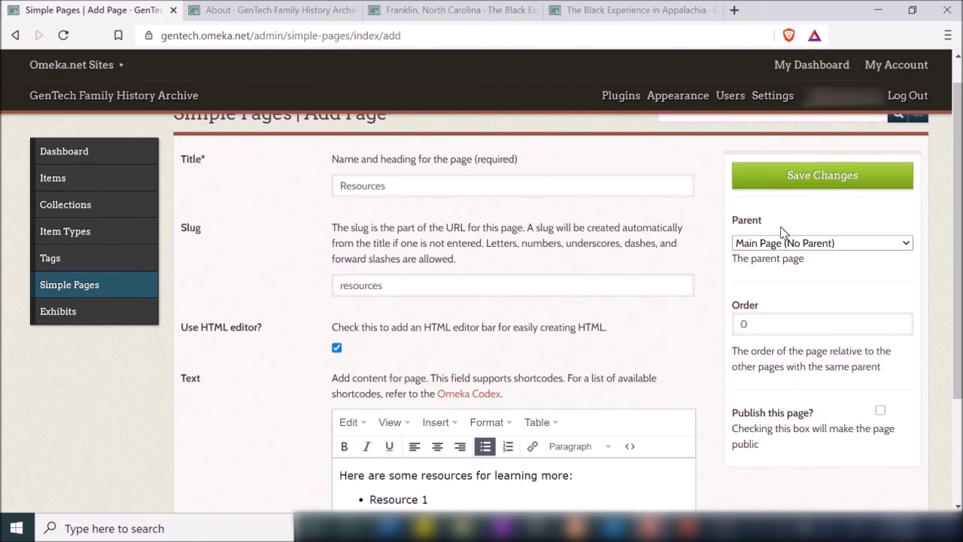
left_click(796, 185)
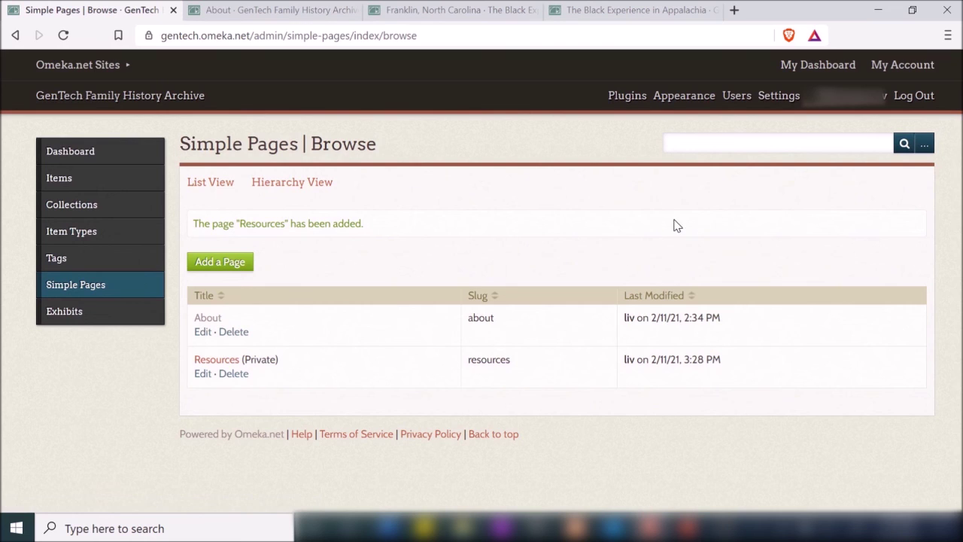
Publish the Resources page, save it, and reload the public home page to see its link
left_click(207, 378)
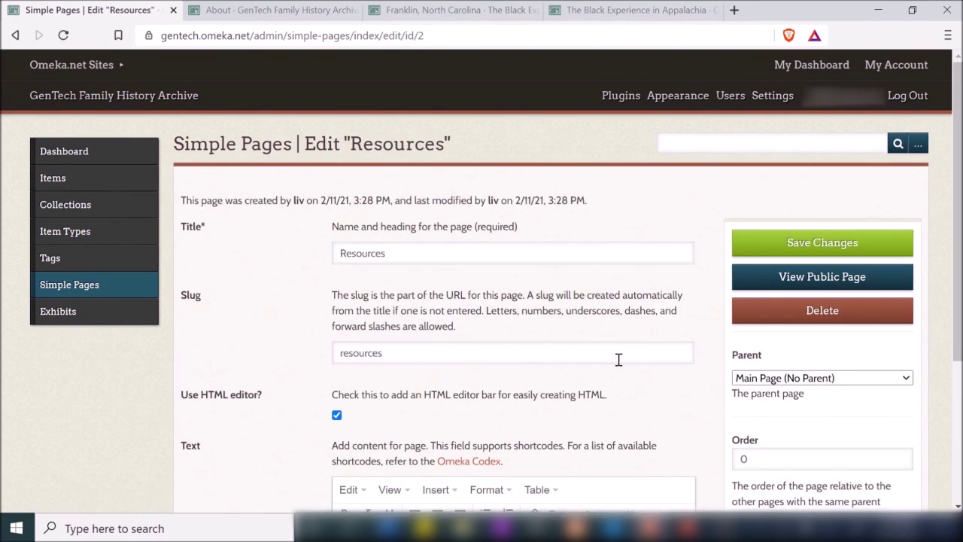
scroll(618, 359, "down", 3)
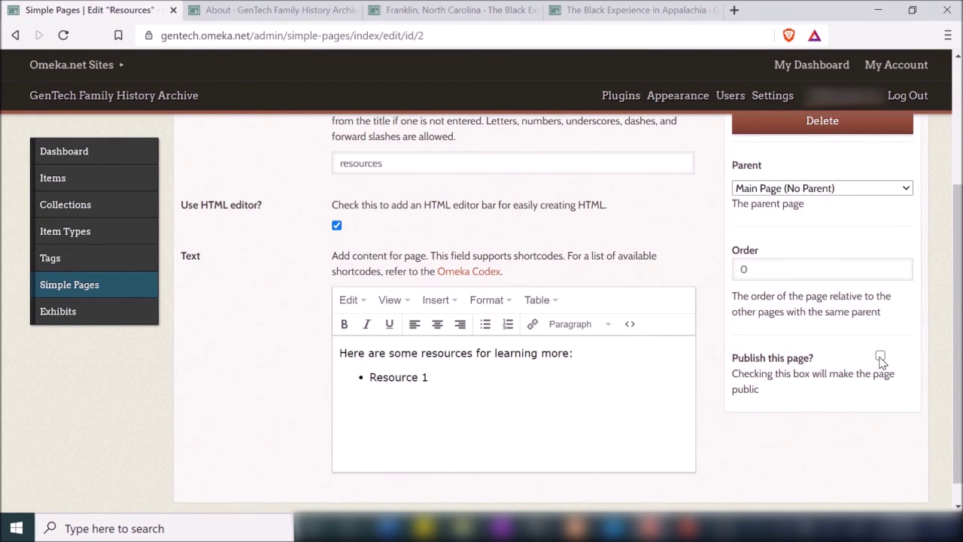
scroll(897, 308, "up", 2)
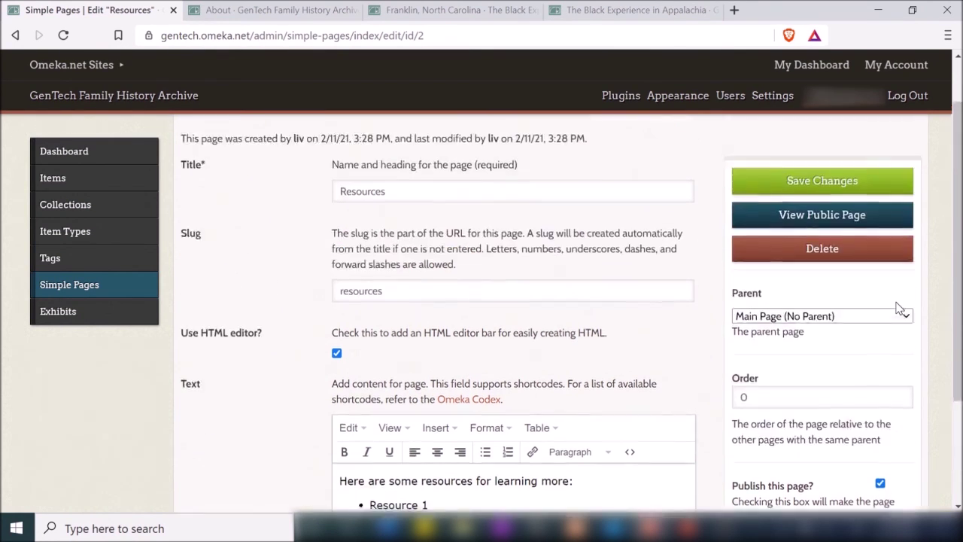
scroll(896, 315, "down", 1)
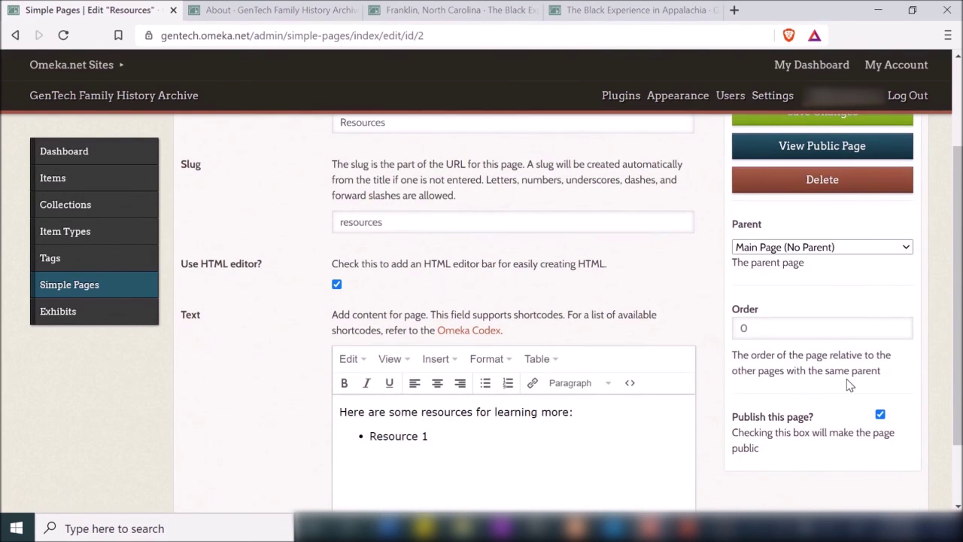
scroll(849, 384, "up", 2)
left_click(796, 242)
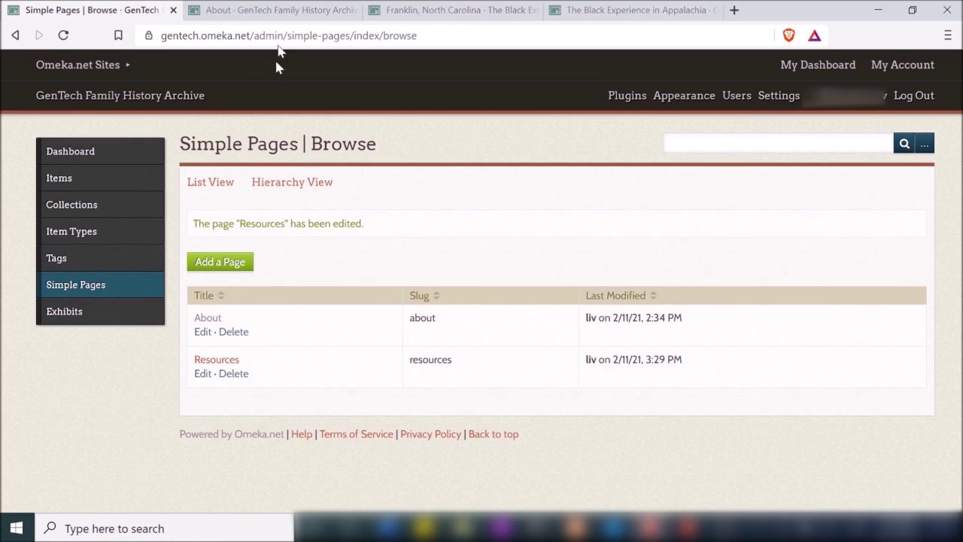
left_click(274, 6)
left_click(181, 129)
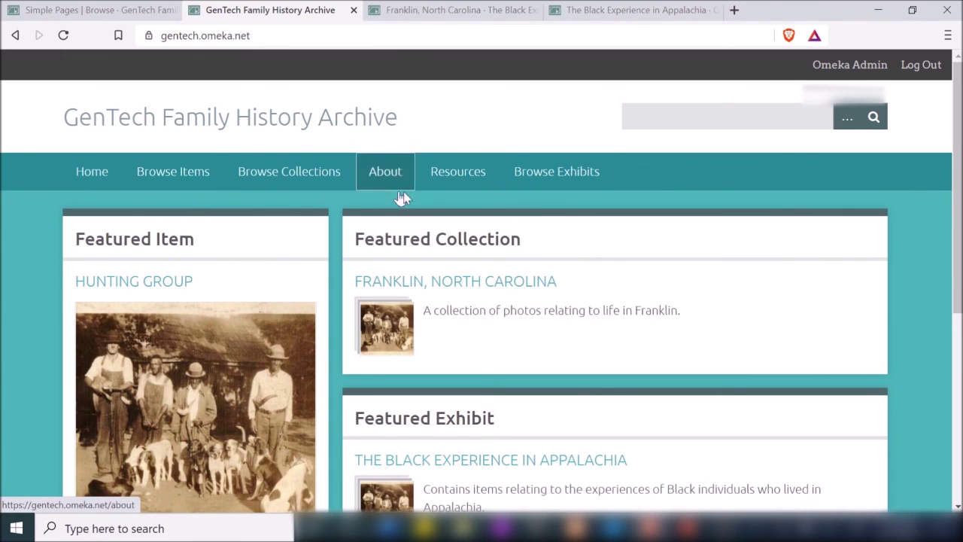
In Appearance > Navigation, place About right after Home and Resources last, save, and view the public site
left_click(111, 9)
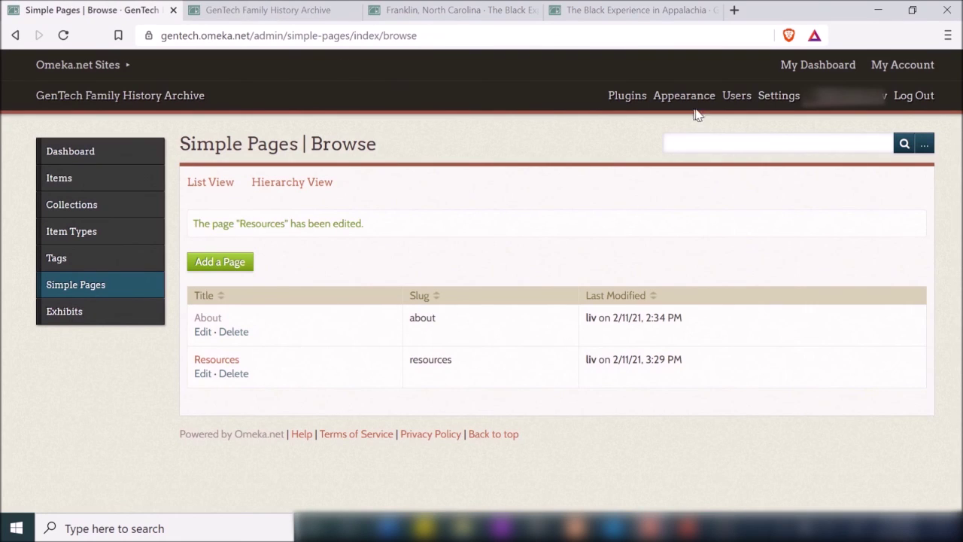
left_click(687, 102)
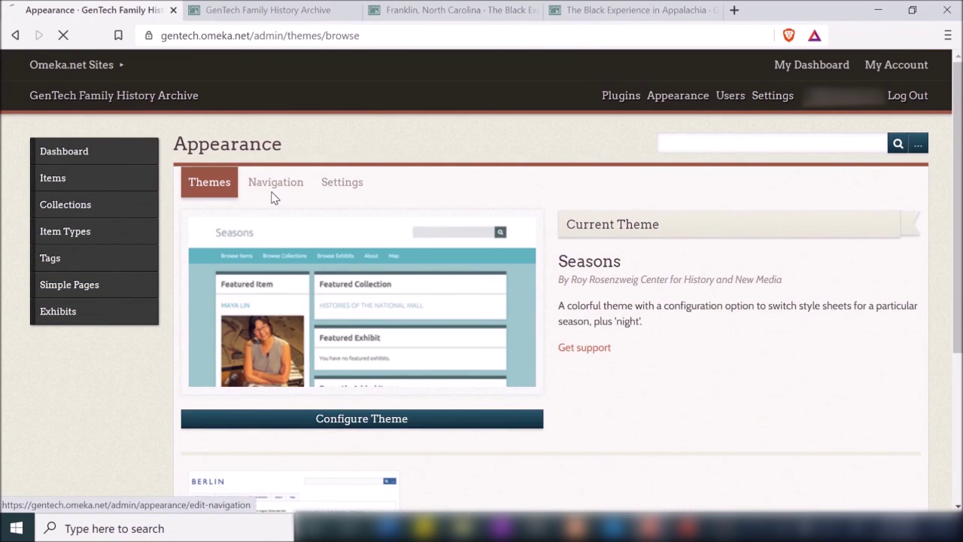
left_click(274, 197)
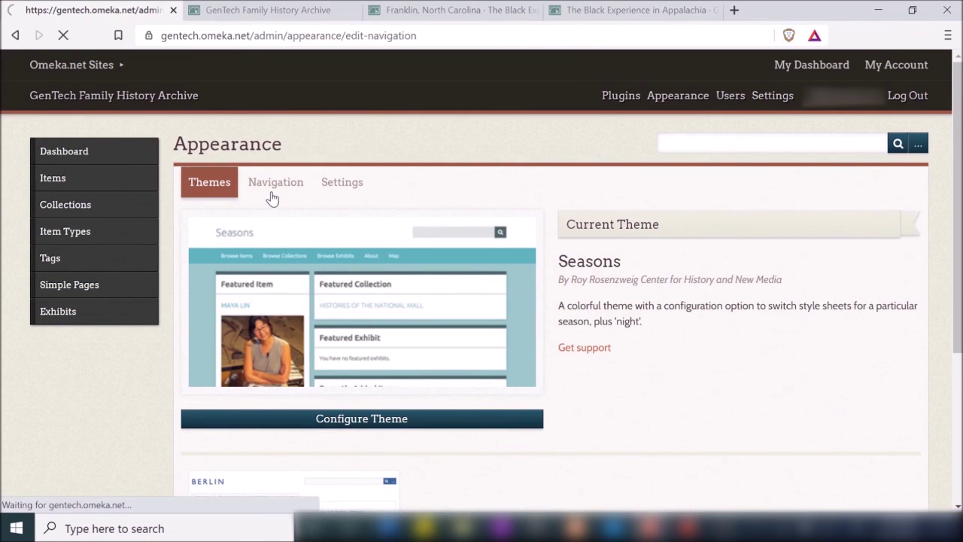
scroll(500, 274, "down", 1)
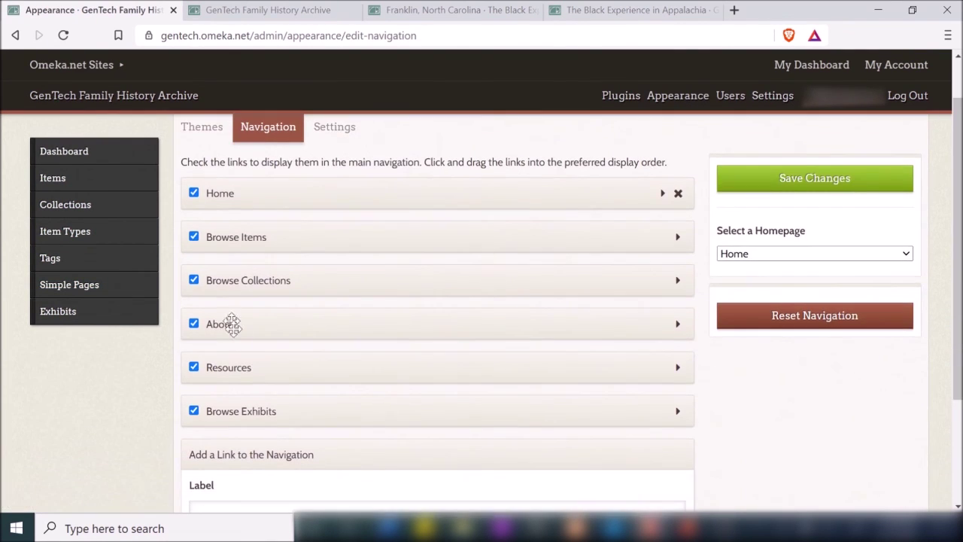
left_click_drag(219, 301, 223, 231)
left_click_drag(226, 382, 216, 415)
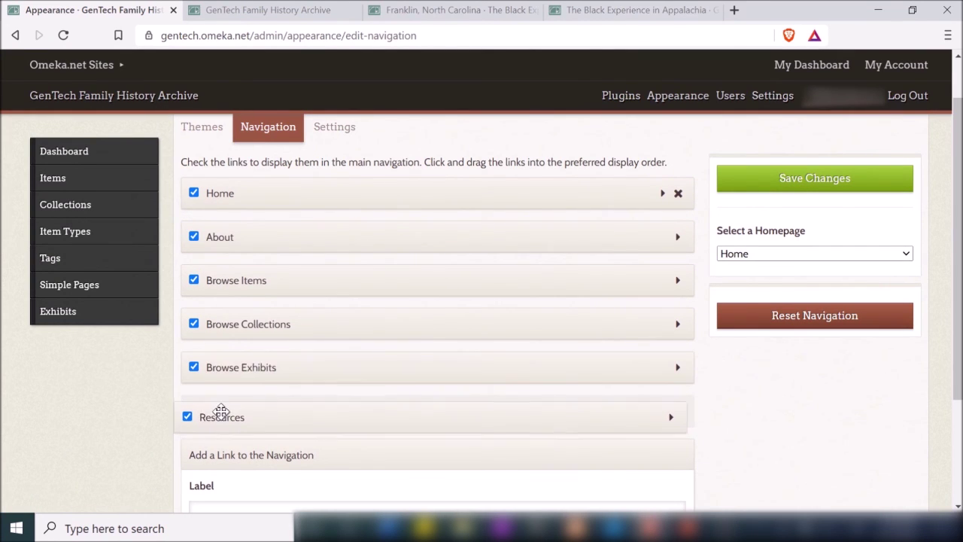
scroll(941, 369, "up", 1)
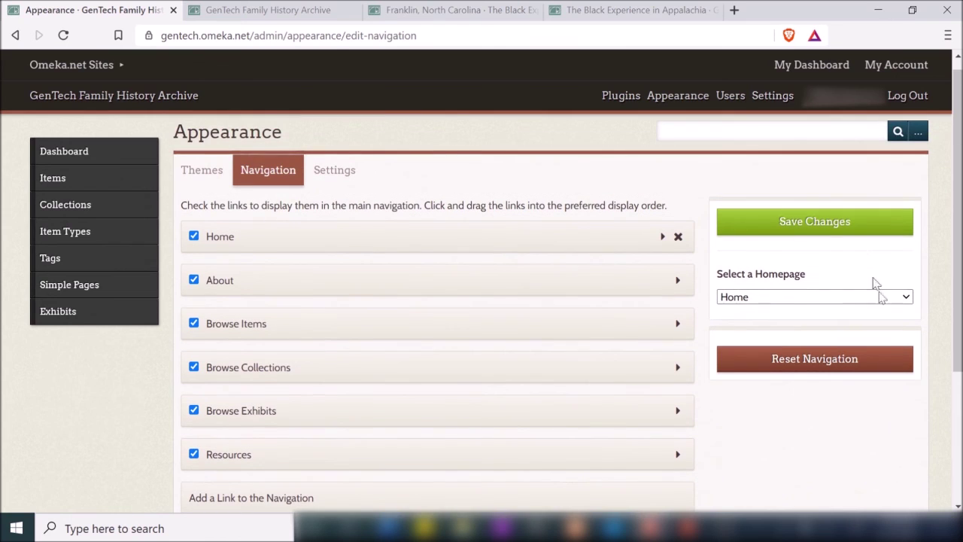
left_click(841, 223)
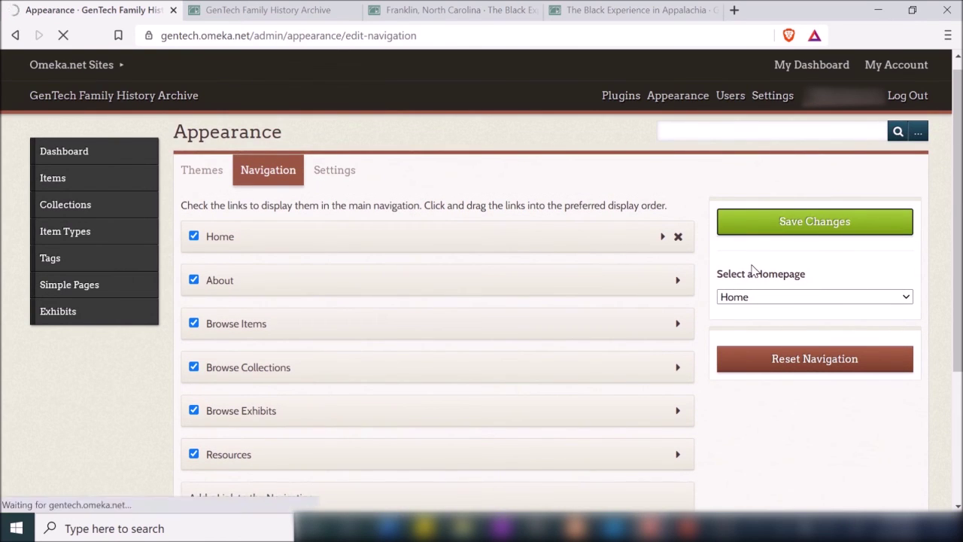
left_click(280, 6)
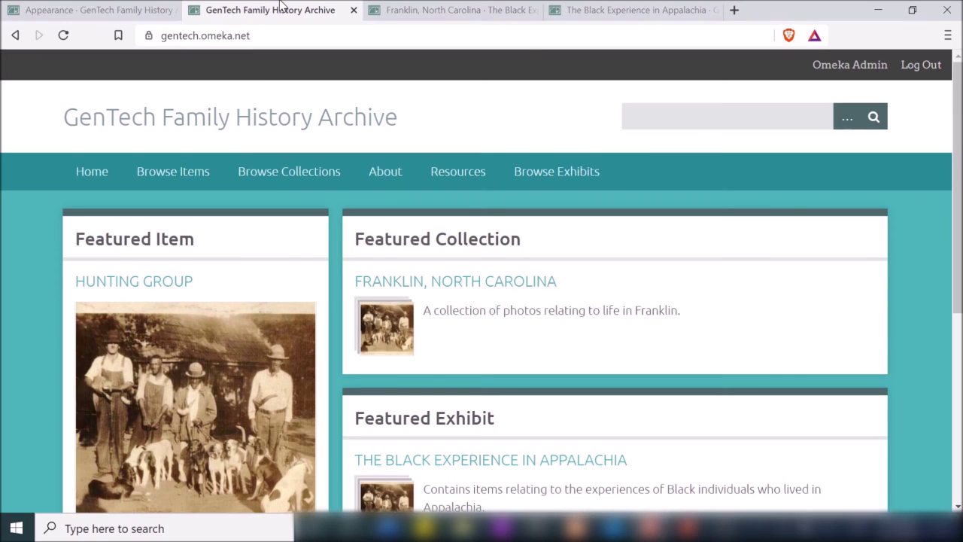